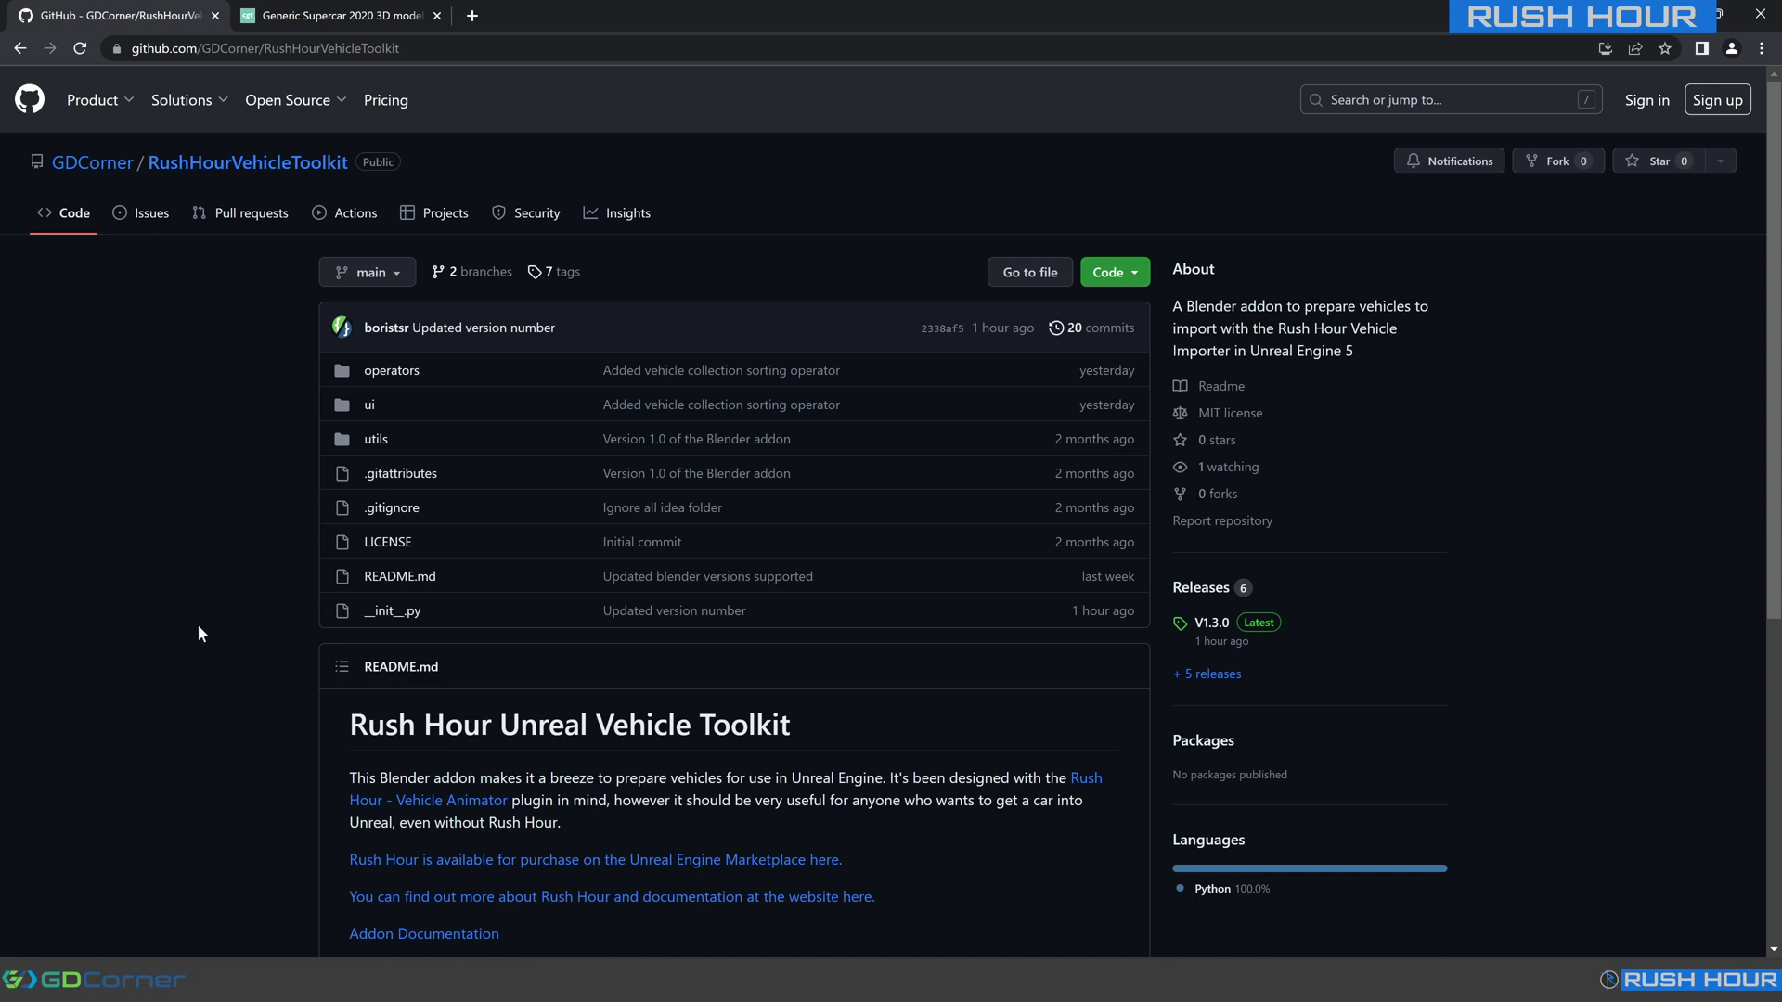
Look at the Generic Supercar 2020 model page, then go back to the RushHourVehicleToolkit repository.
left_click(339, 16)
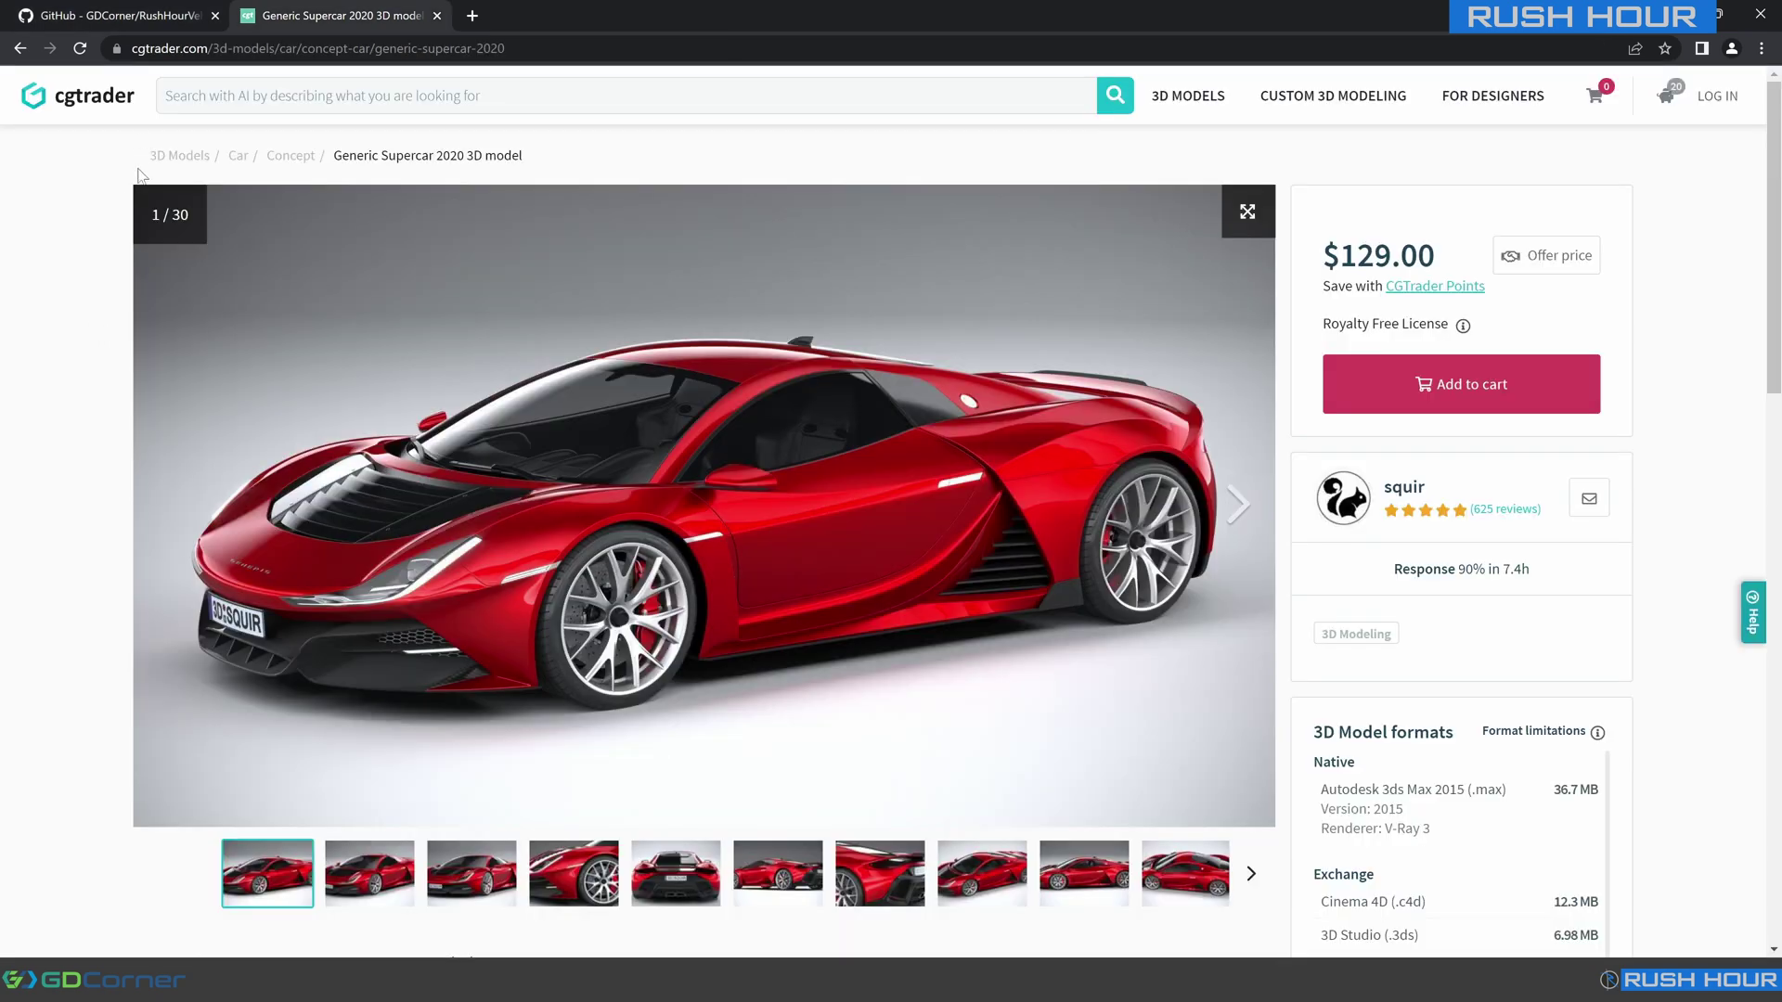
left_click(152, 19)
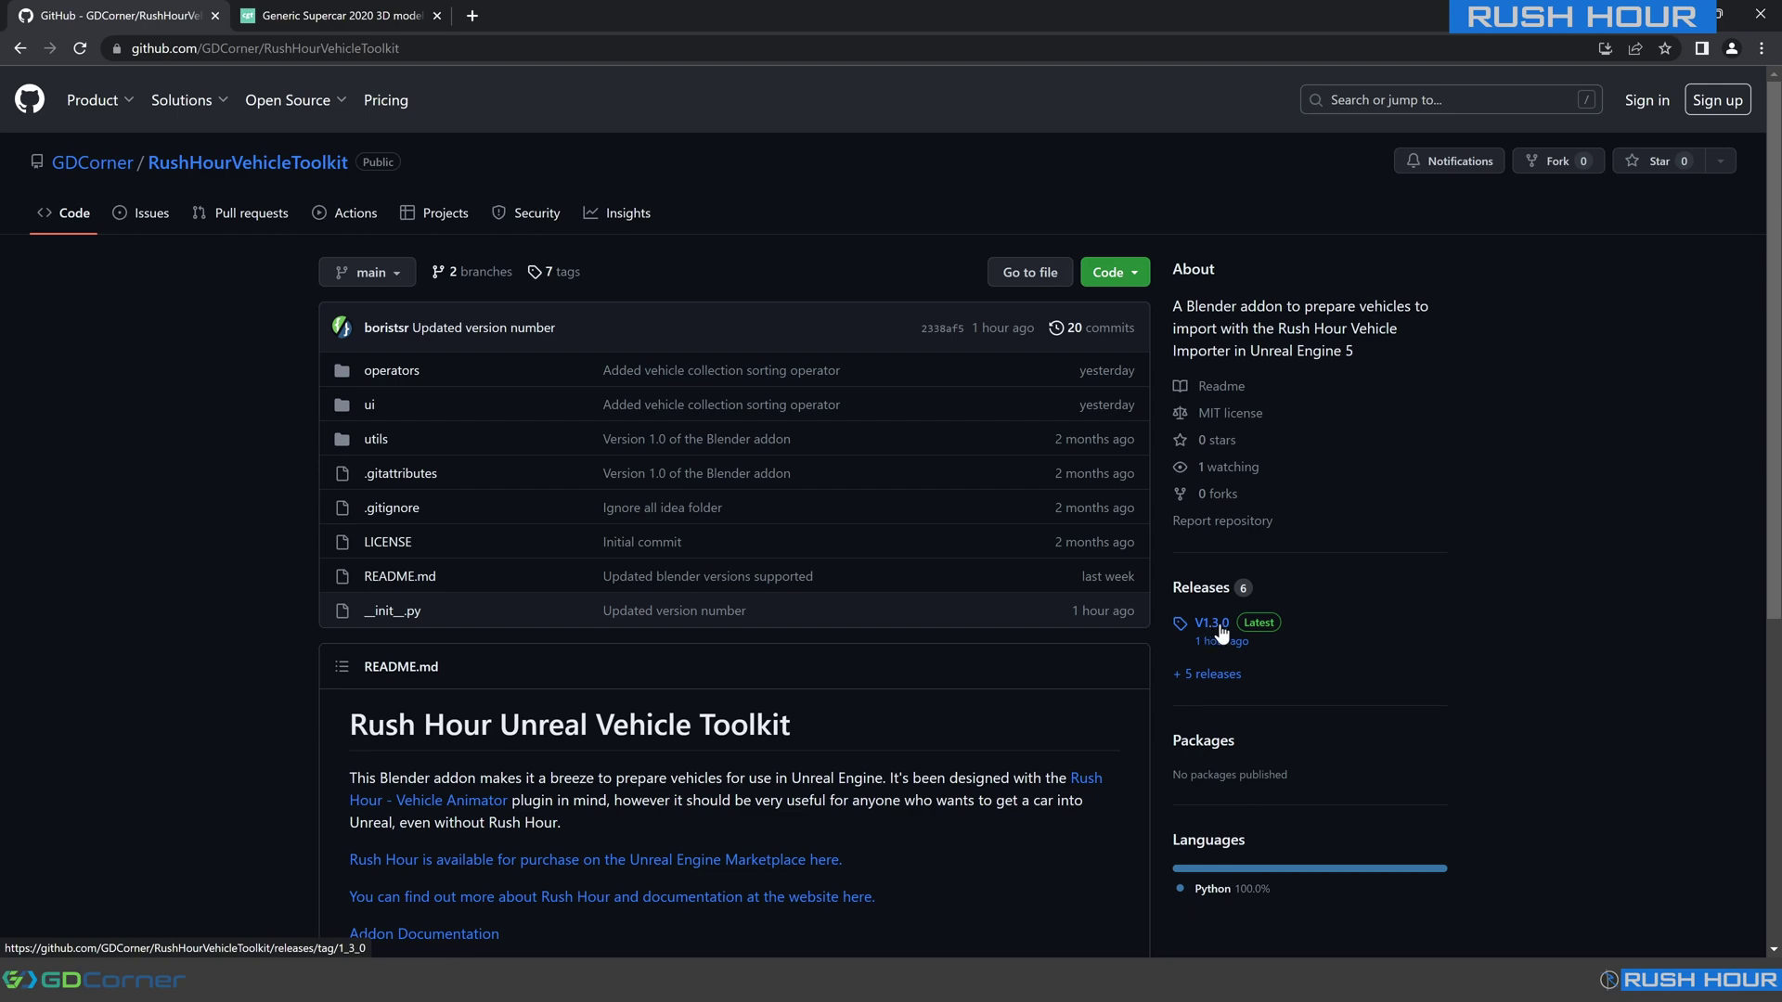
From the V1.3.0 release, download Source code (zip) and show it in the Downloads folder.
left_click(1216, 627)
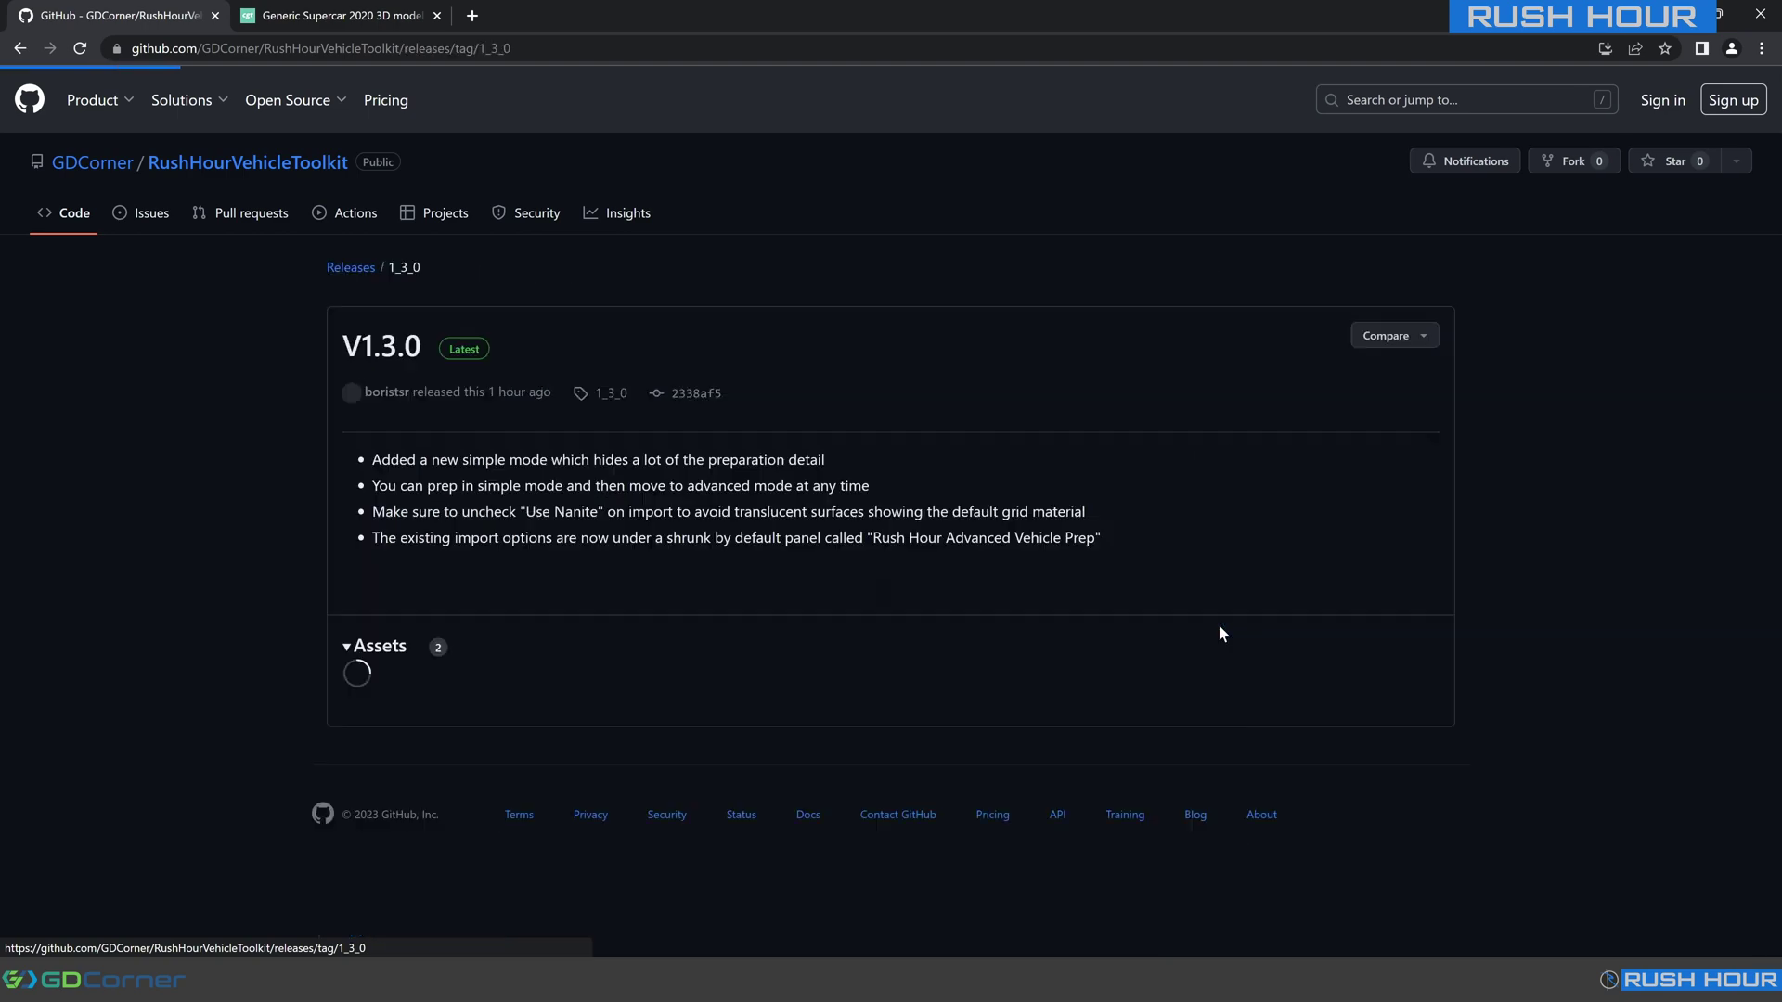
scroll(792, 559, "down", 4)
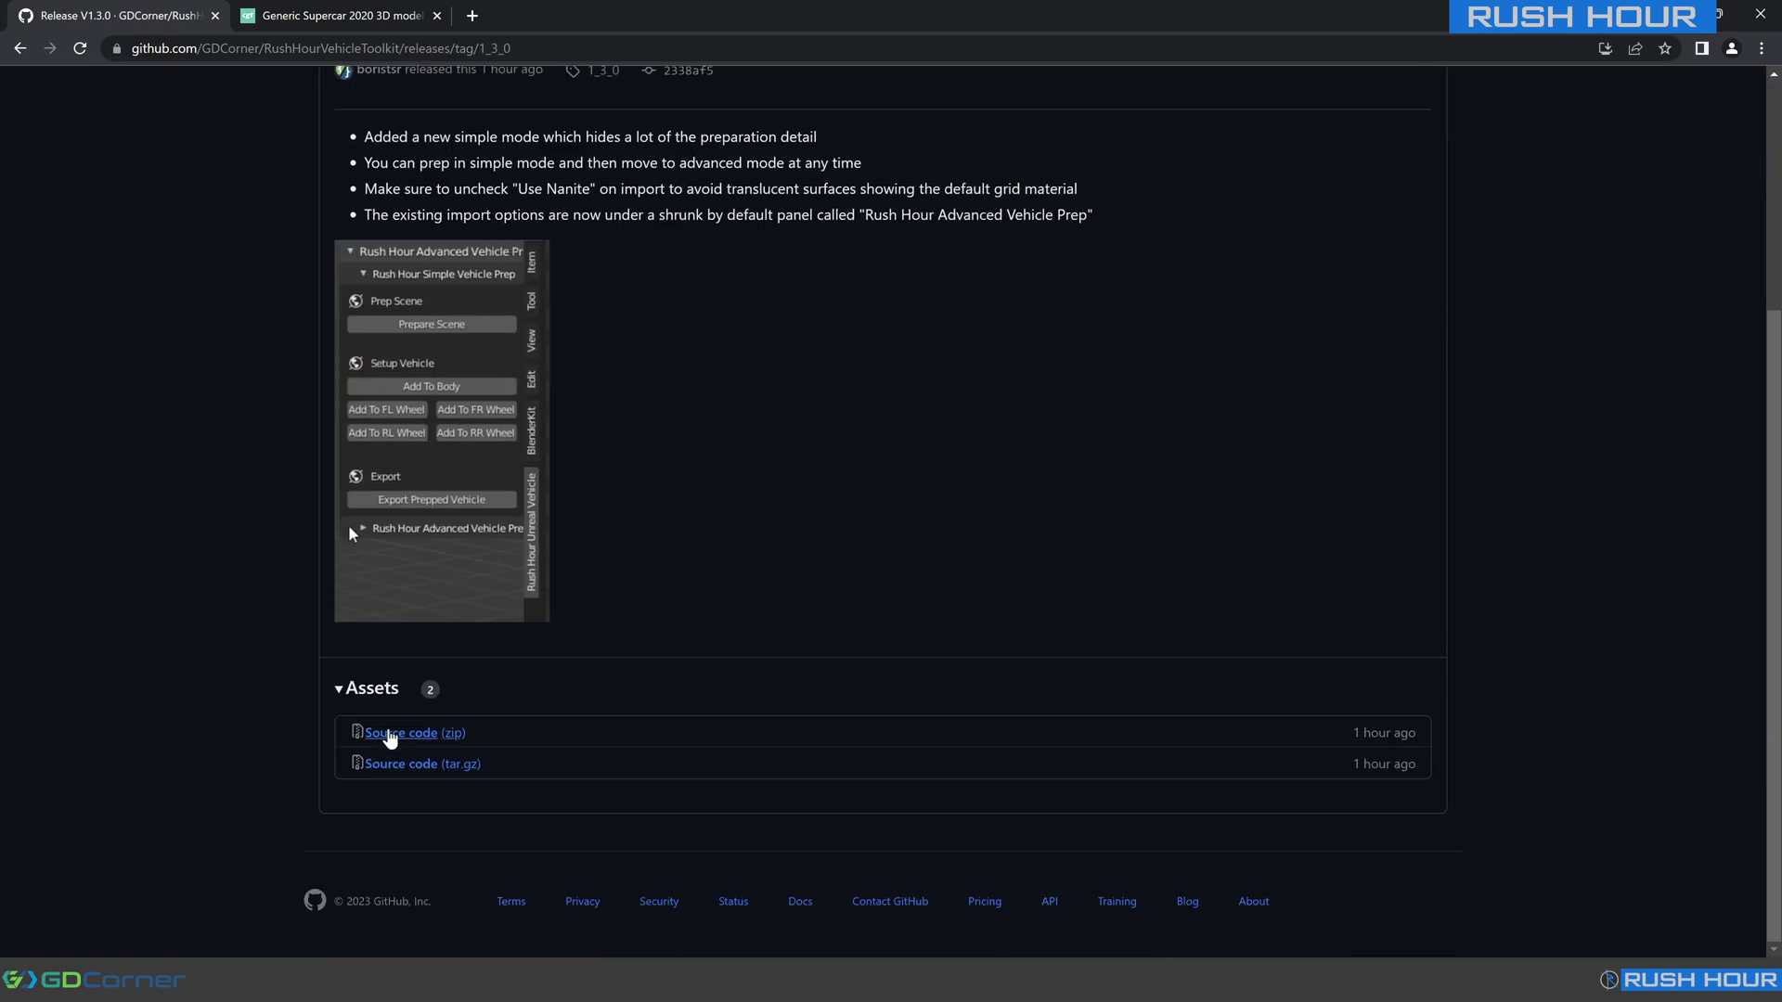
left_click(397, 742)
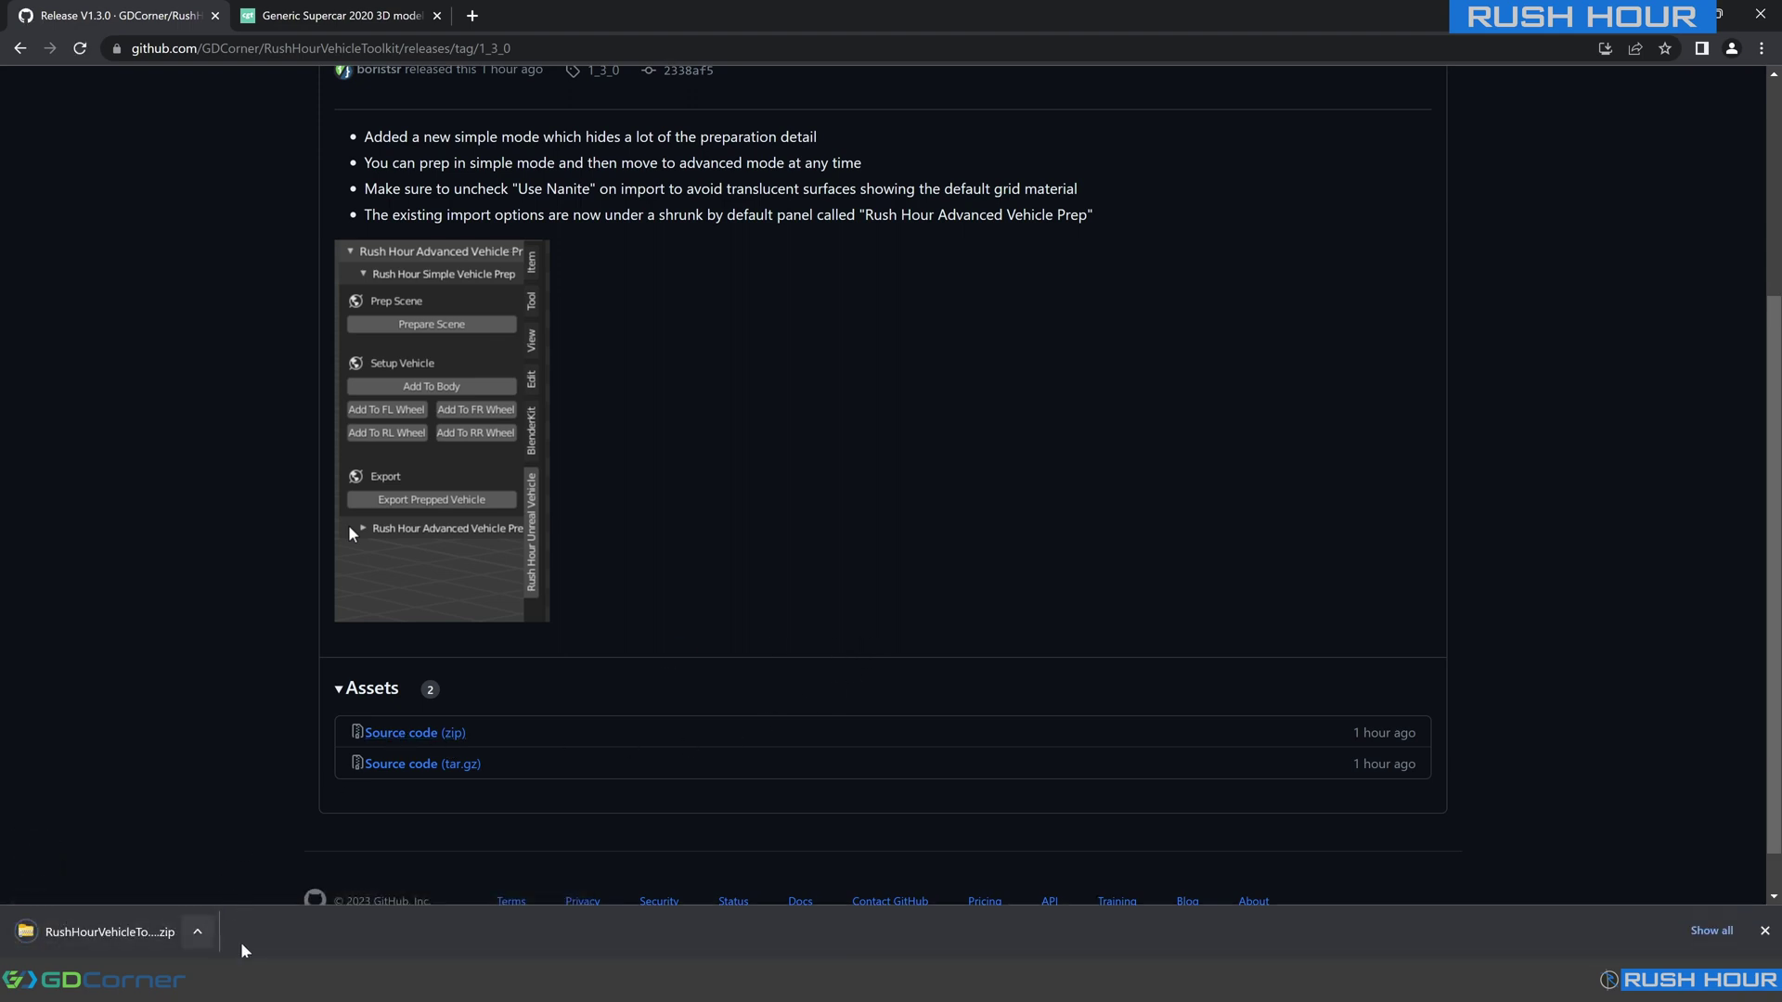
left_click(197, 931)
left_click(249, 865)
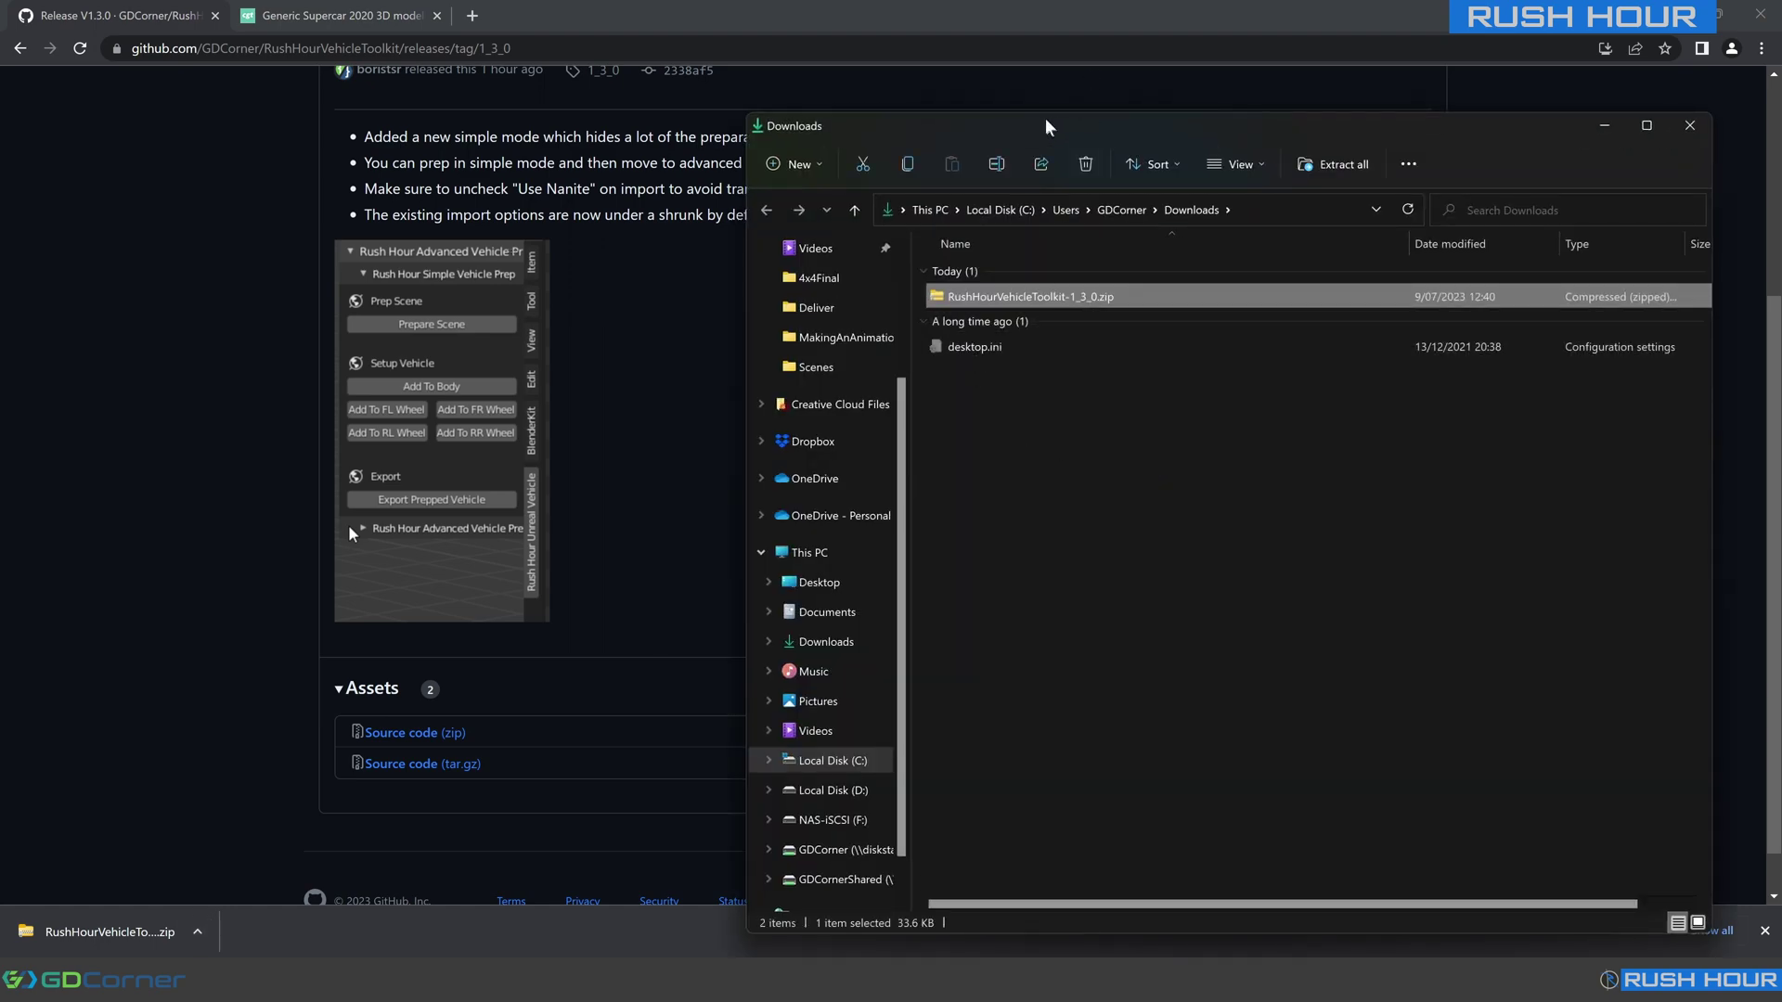
left_click_drag(1057, 130, 1009, 104)
Install RushHourVehicleToolkit-1_3_0.zip as an add-on from Blender's Preferences > Add-ons page.
mouse_move(481, 982)
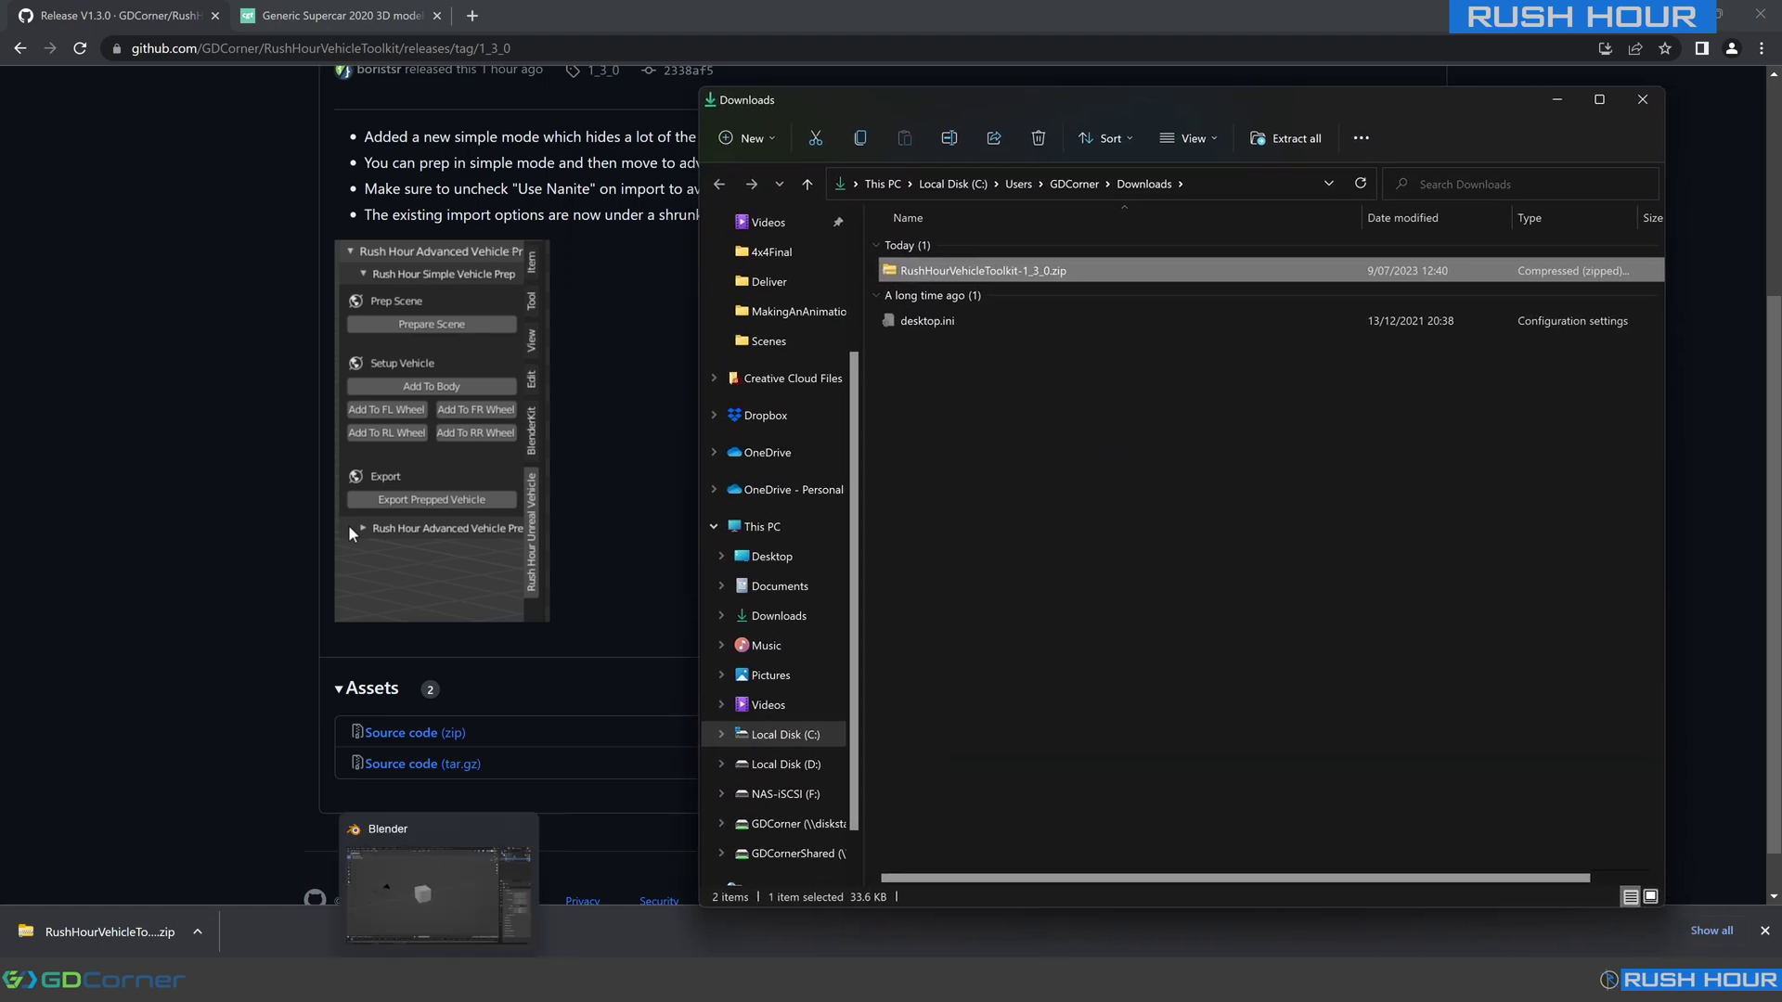
left_click(478, 882)
left_click(74, 34)
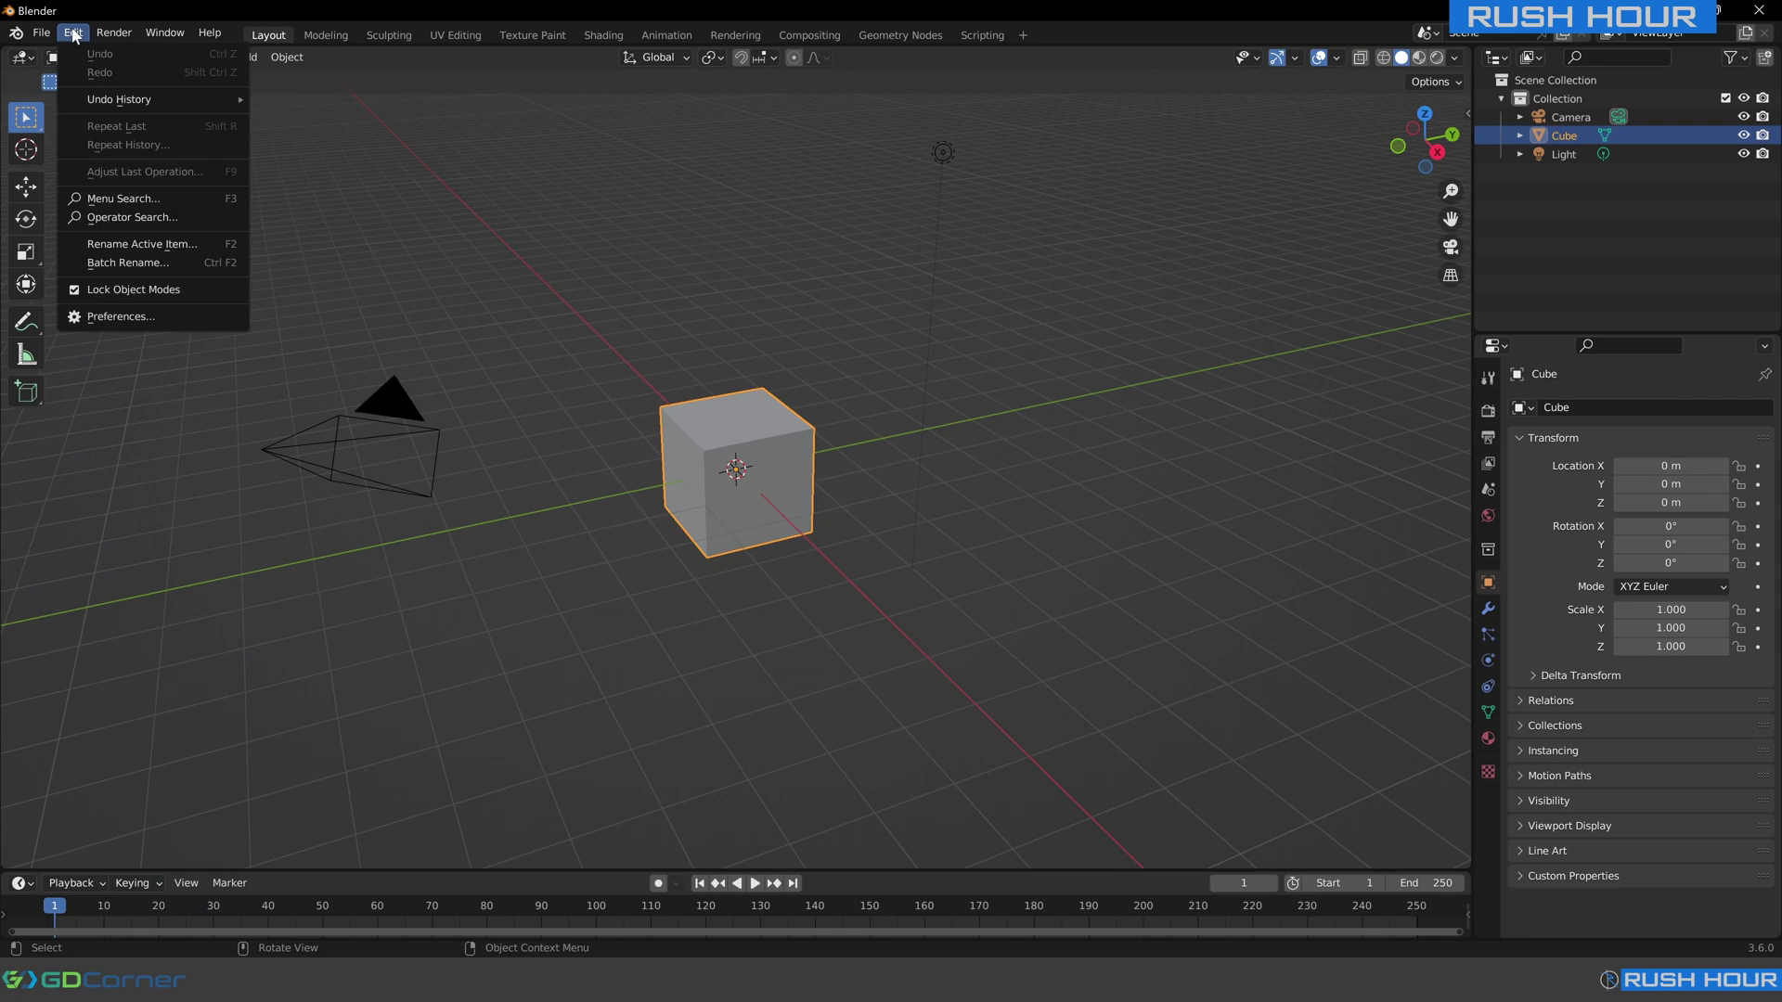
left_click(122, 317)
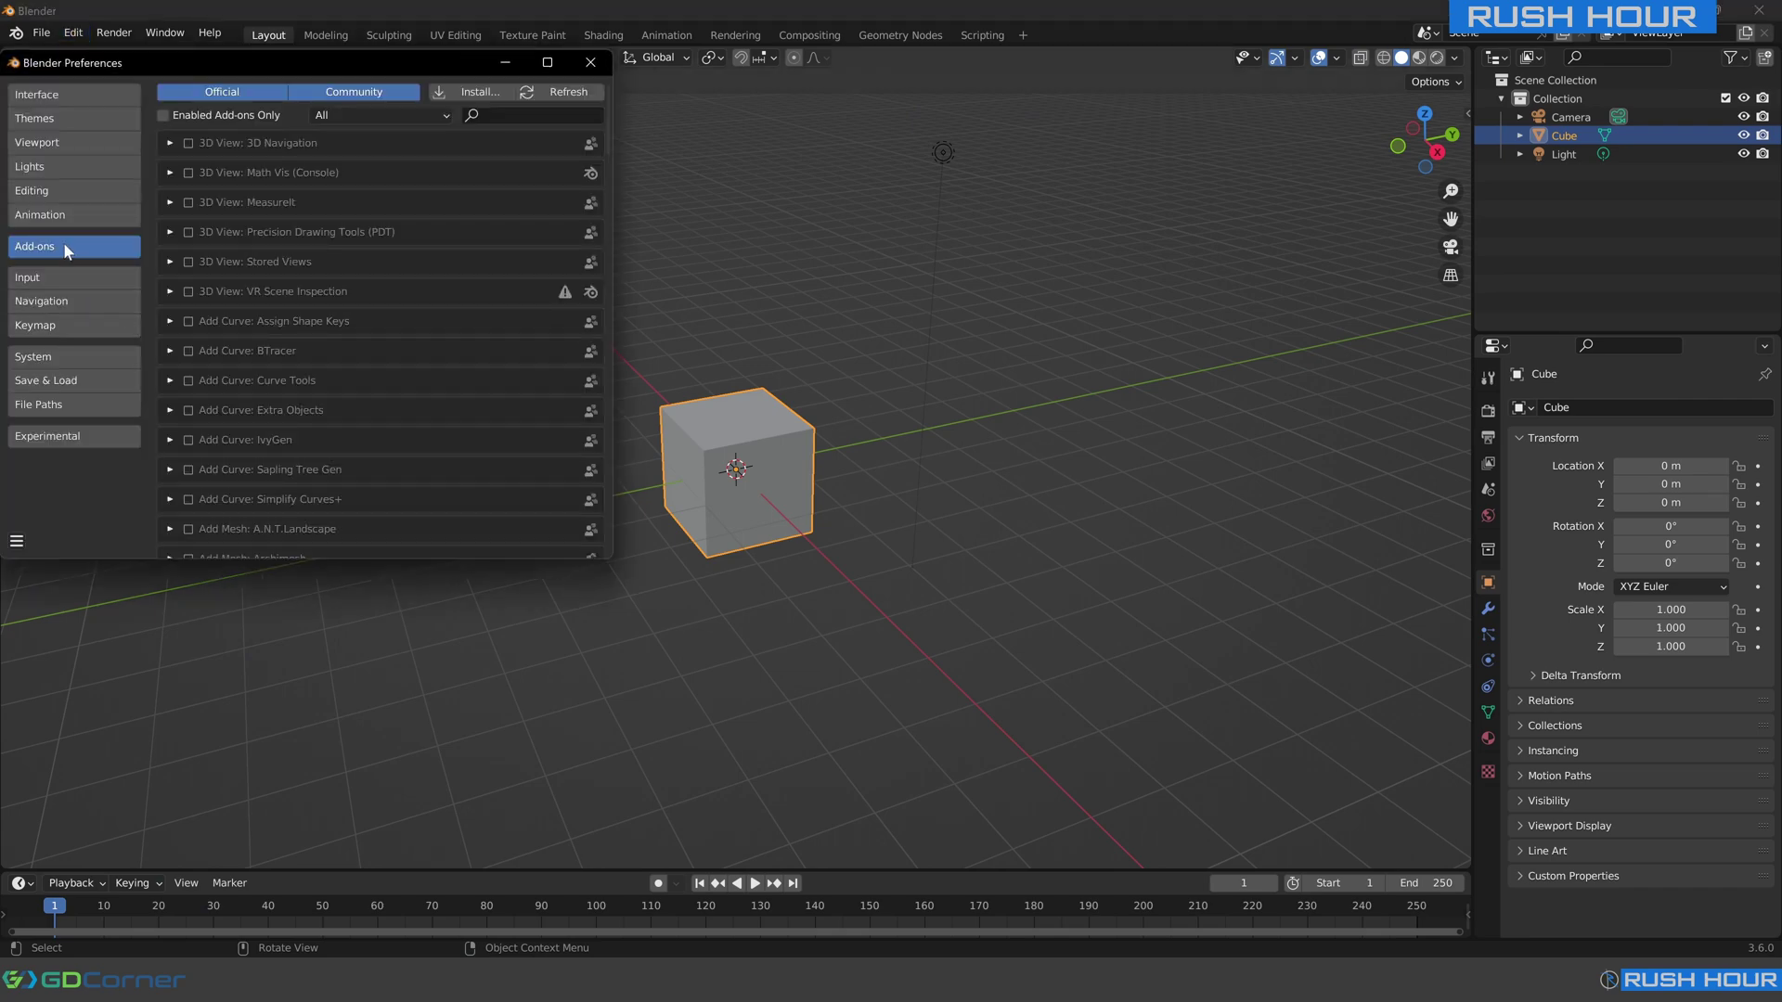
left_click(471, 92)
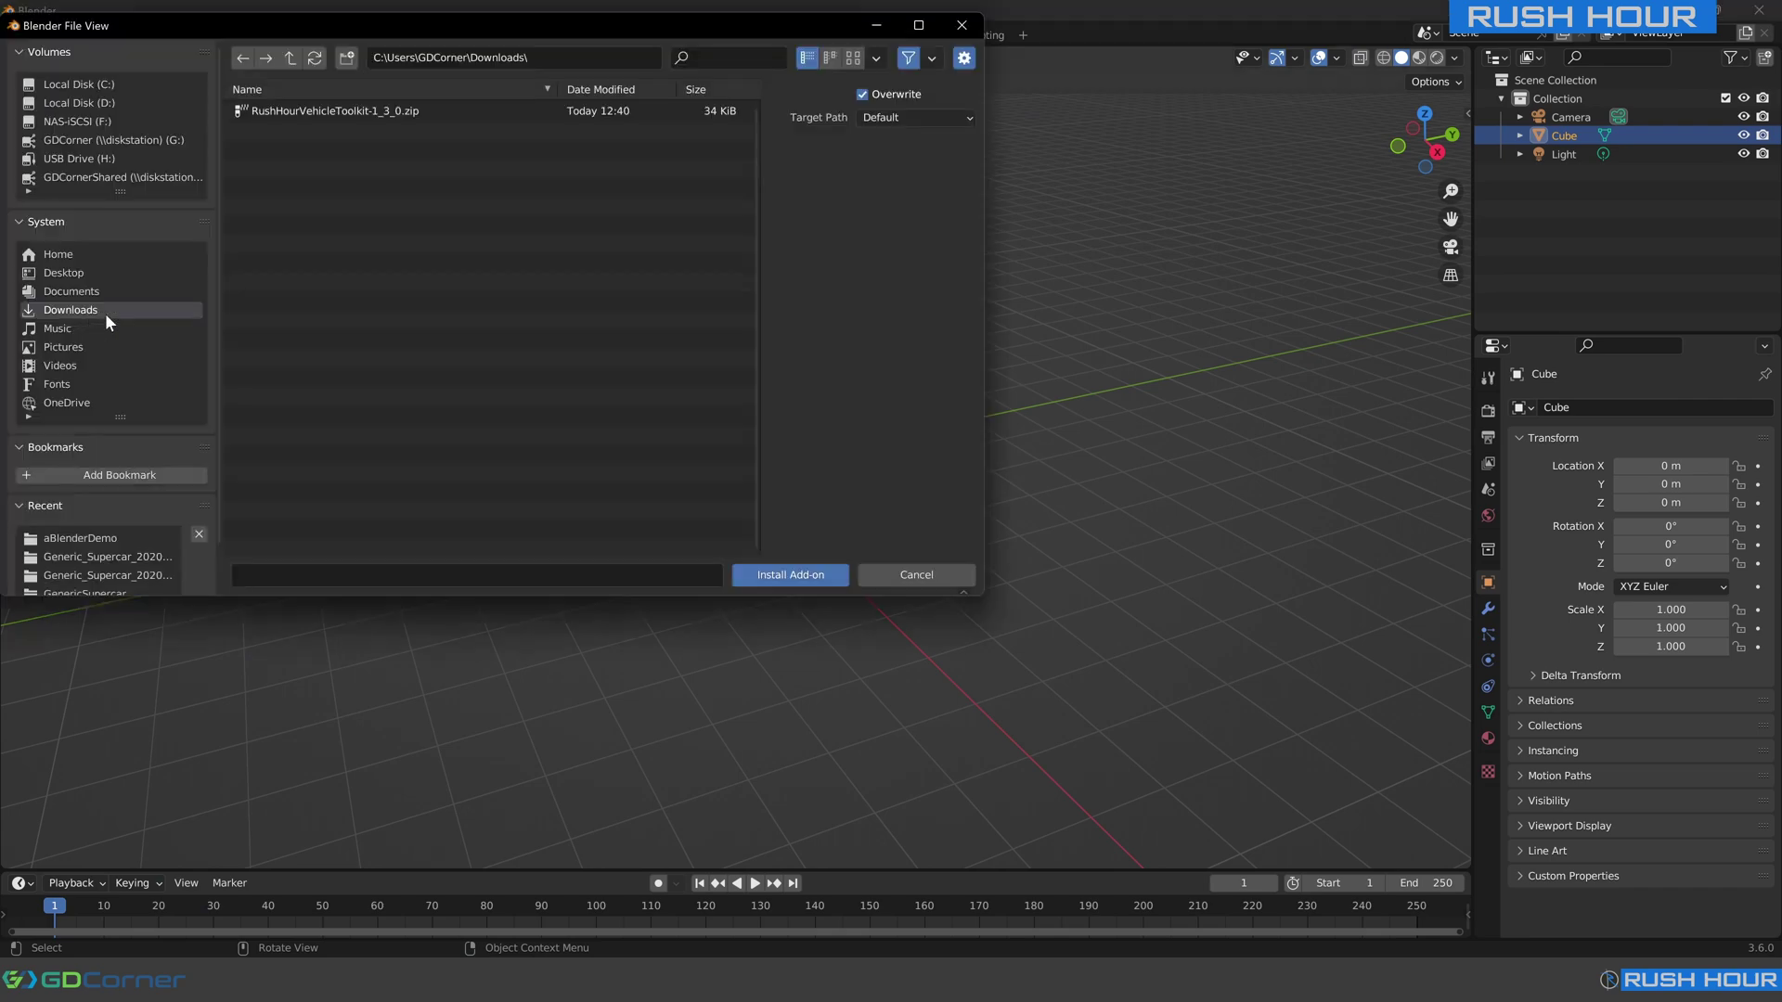
left_click(398, 110)
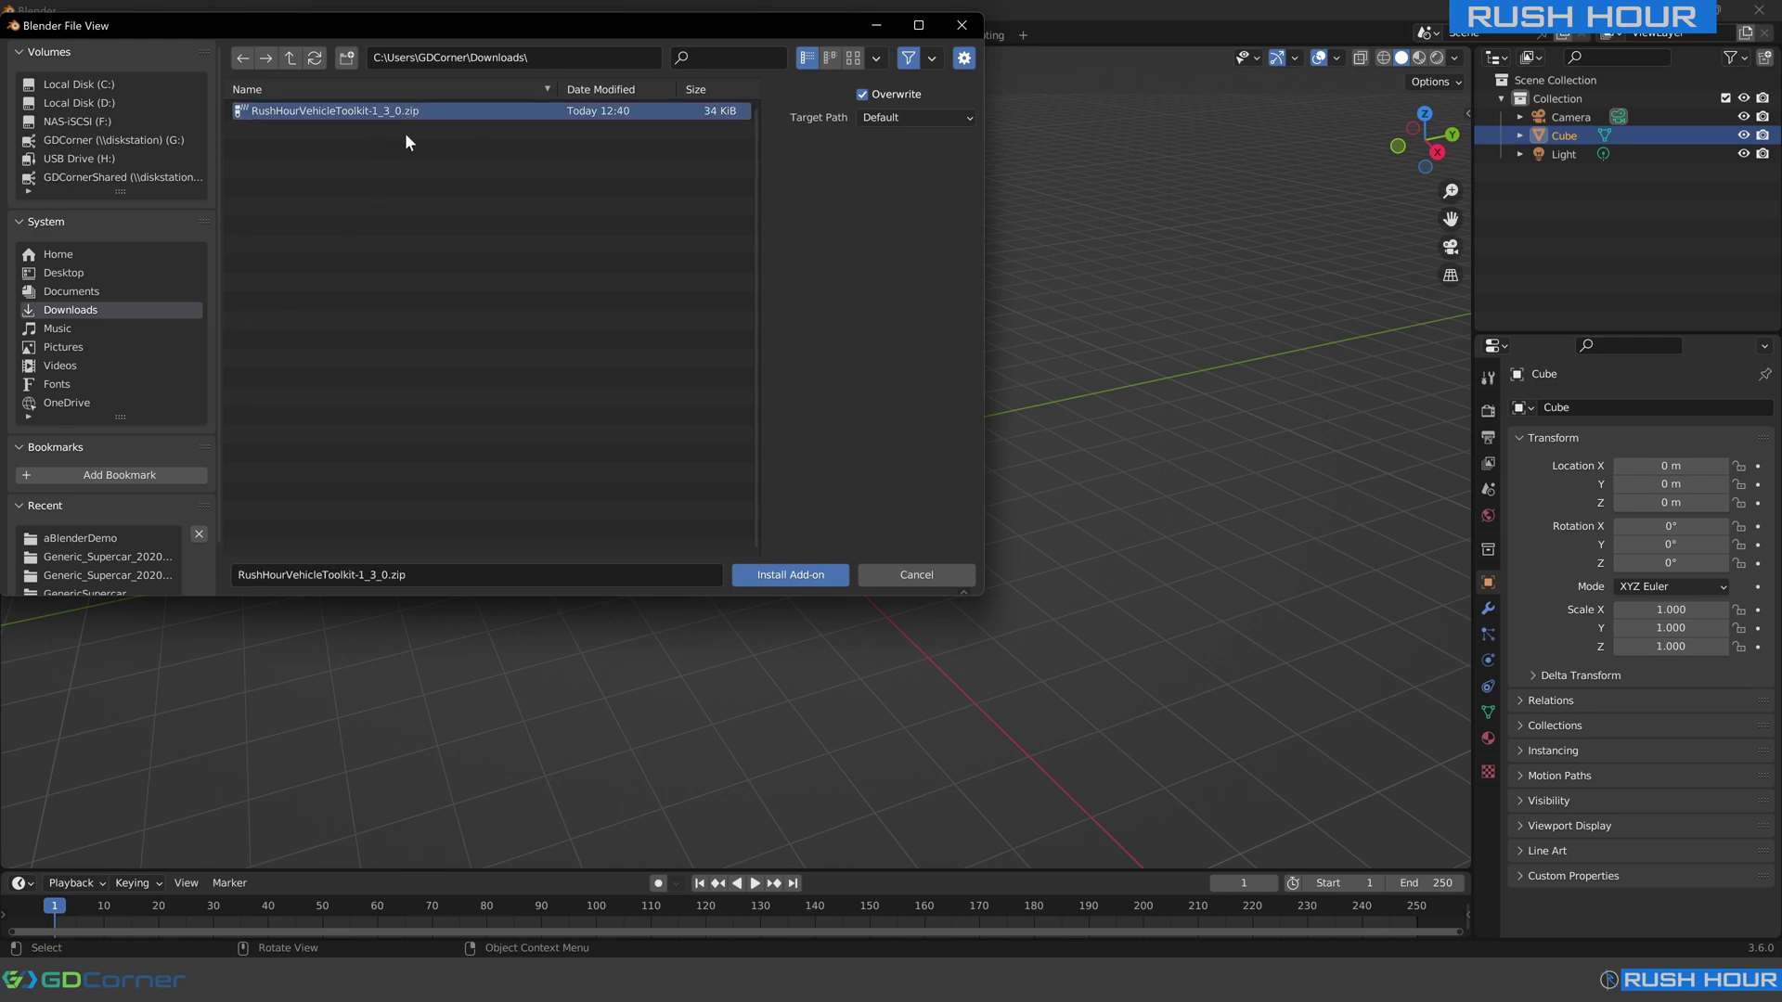
left_click(795, 575)
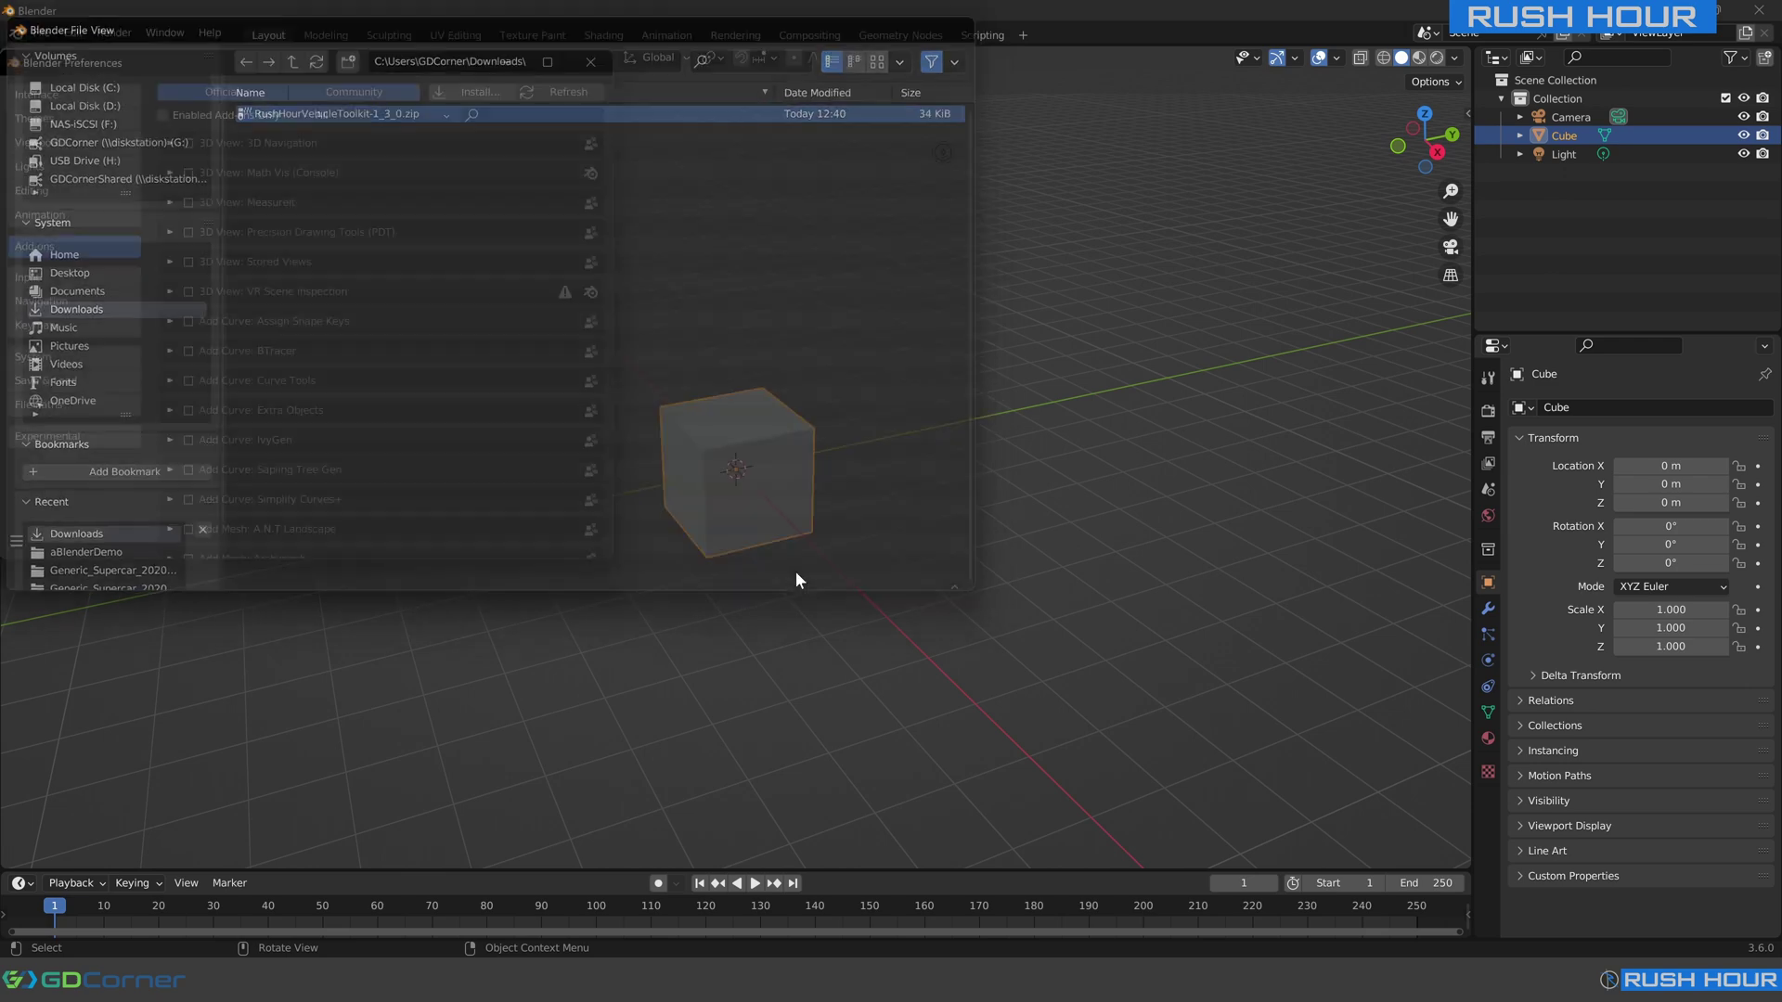
Enable the Rush Hour Unreal Vehicle Toolkit add-on and close Preferences.
left_click(188, 148)
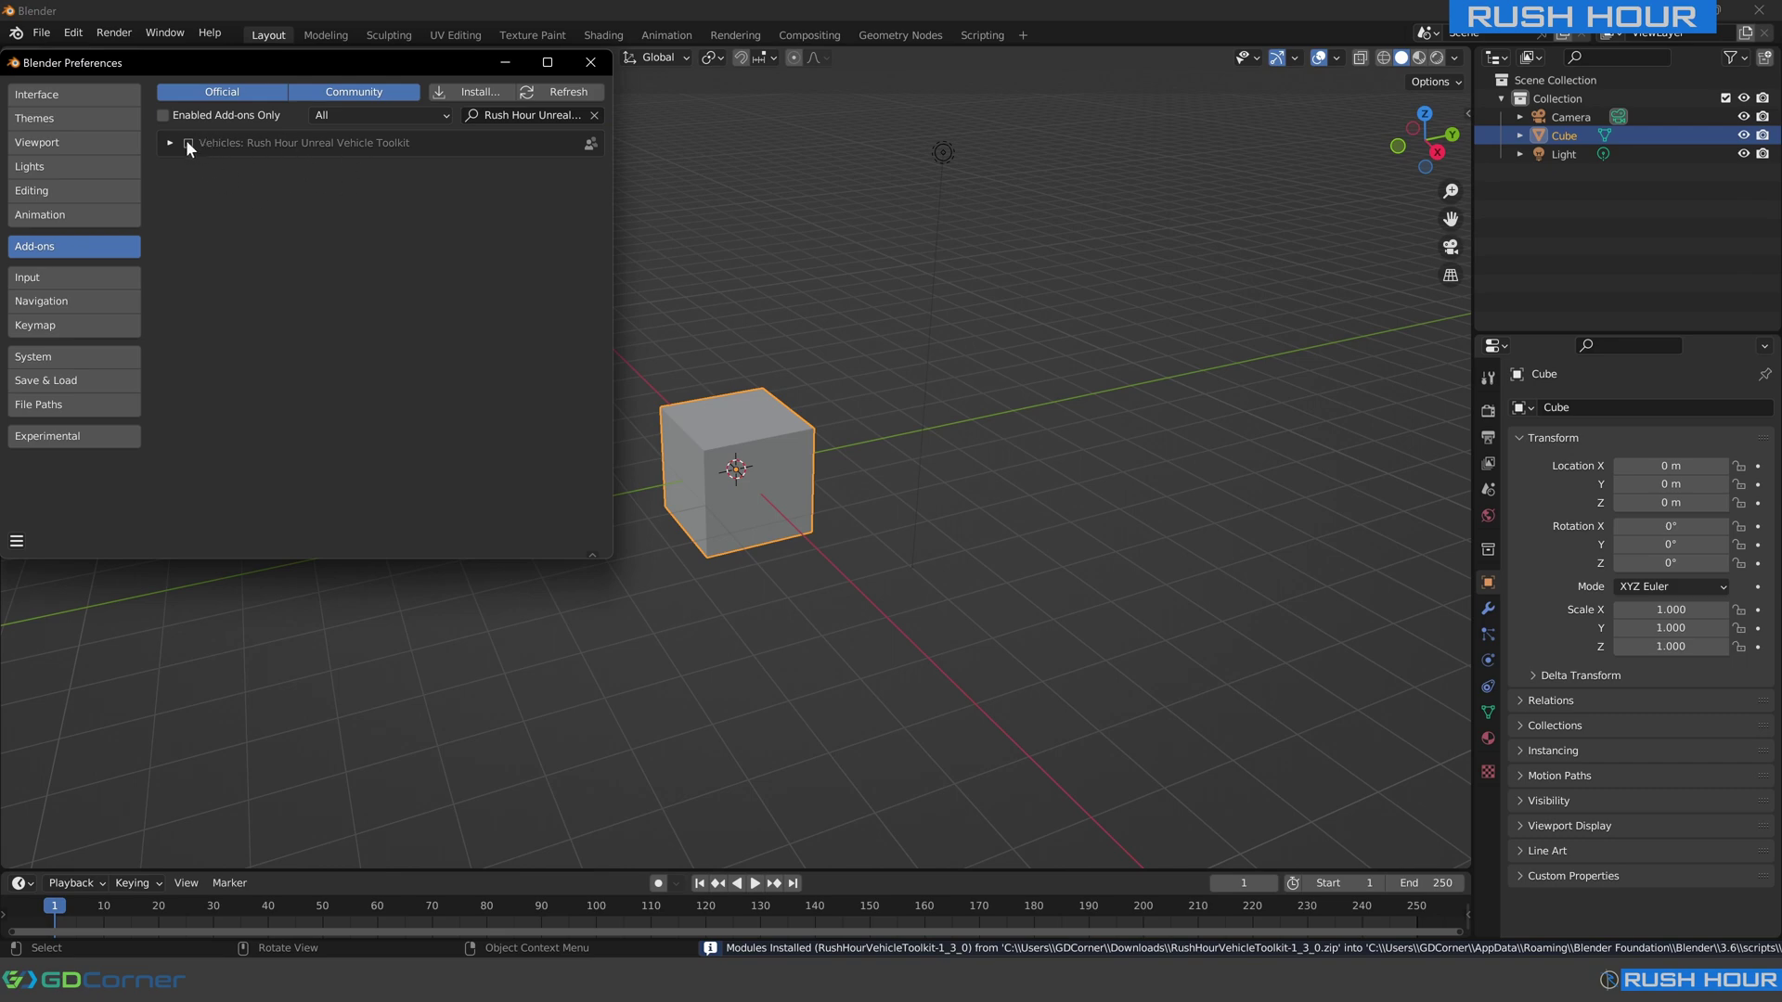
left_click(187, 142)
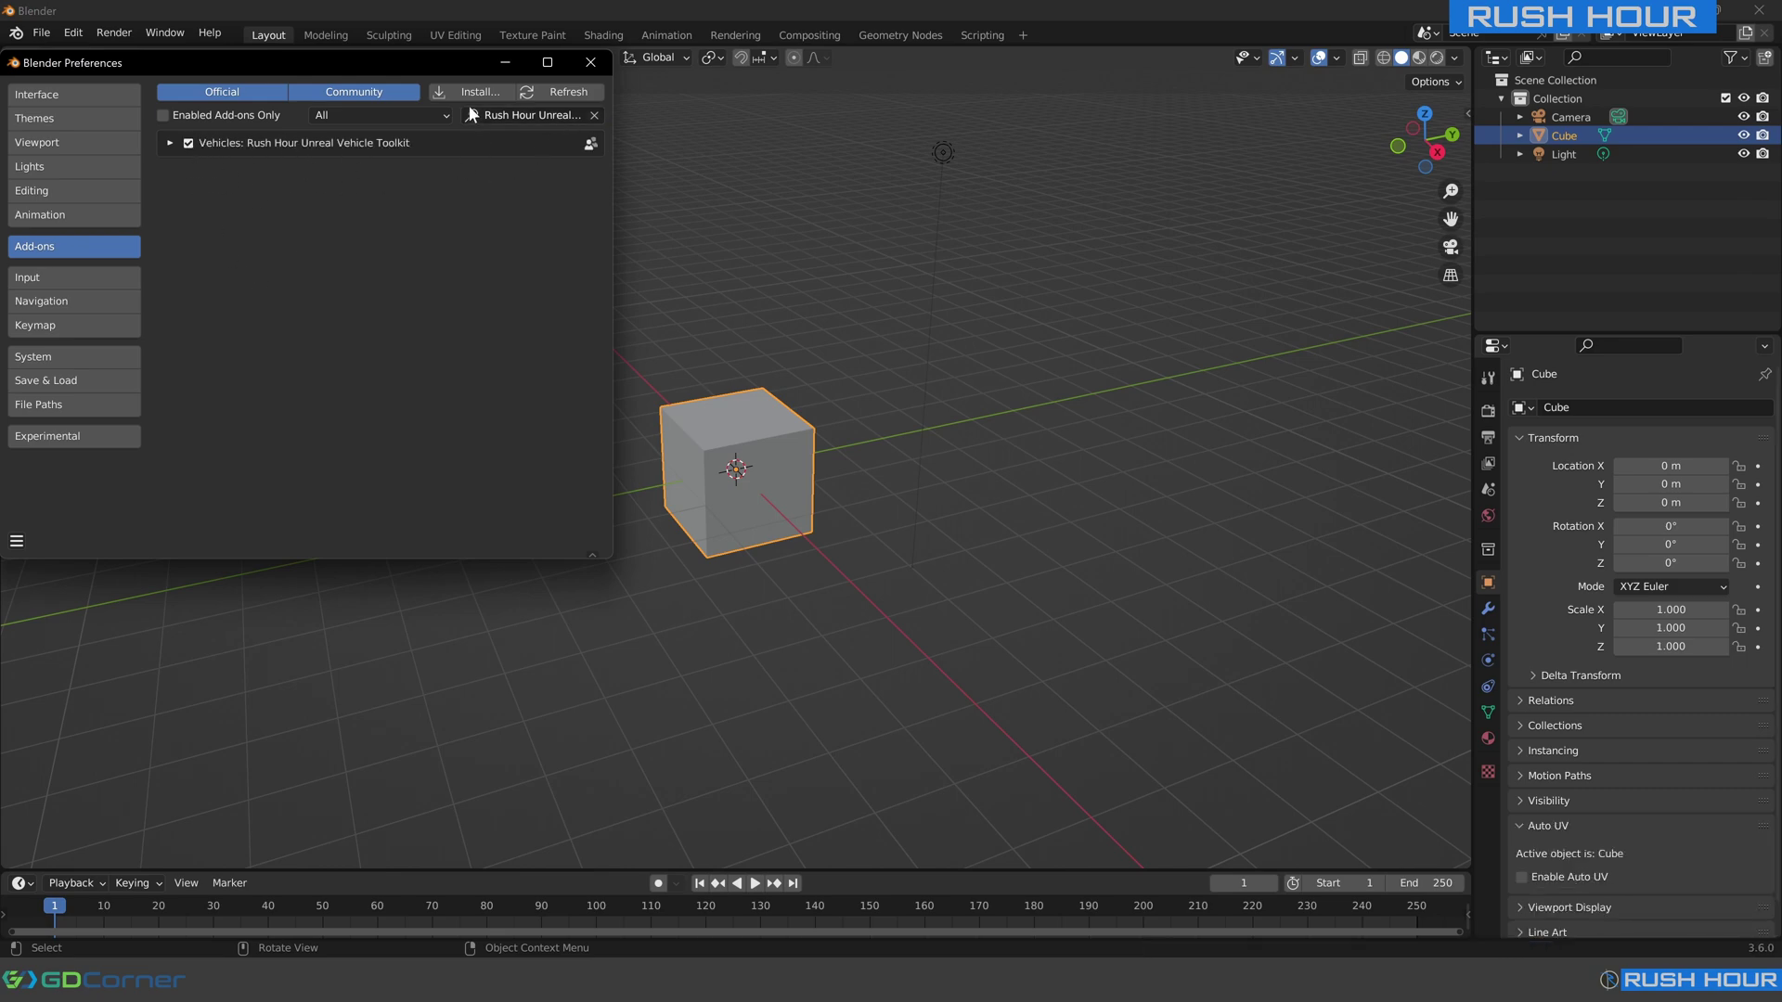
left_click(590, 62)
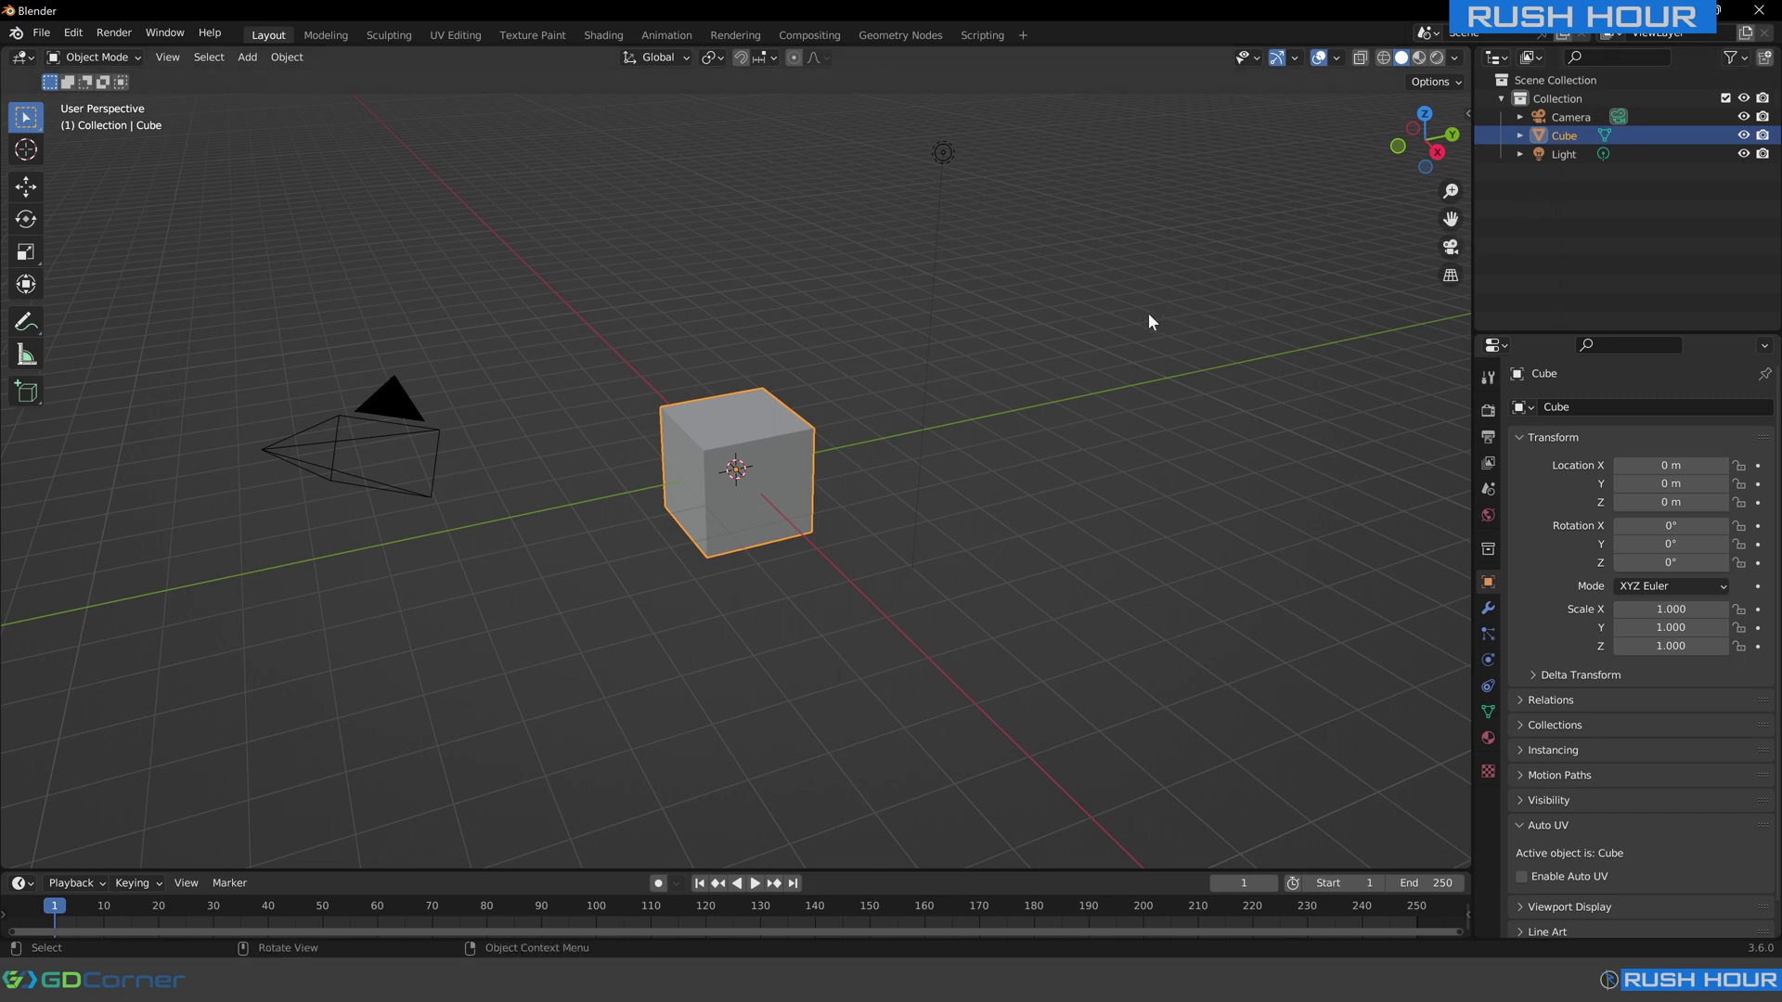
Delete the default Light, Cube and Camera from the Outliner.
left_click(1562, 154)
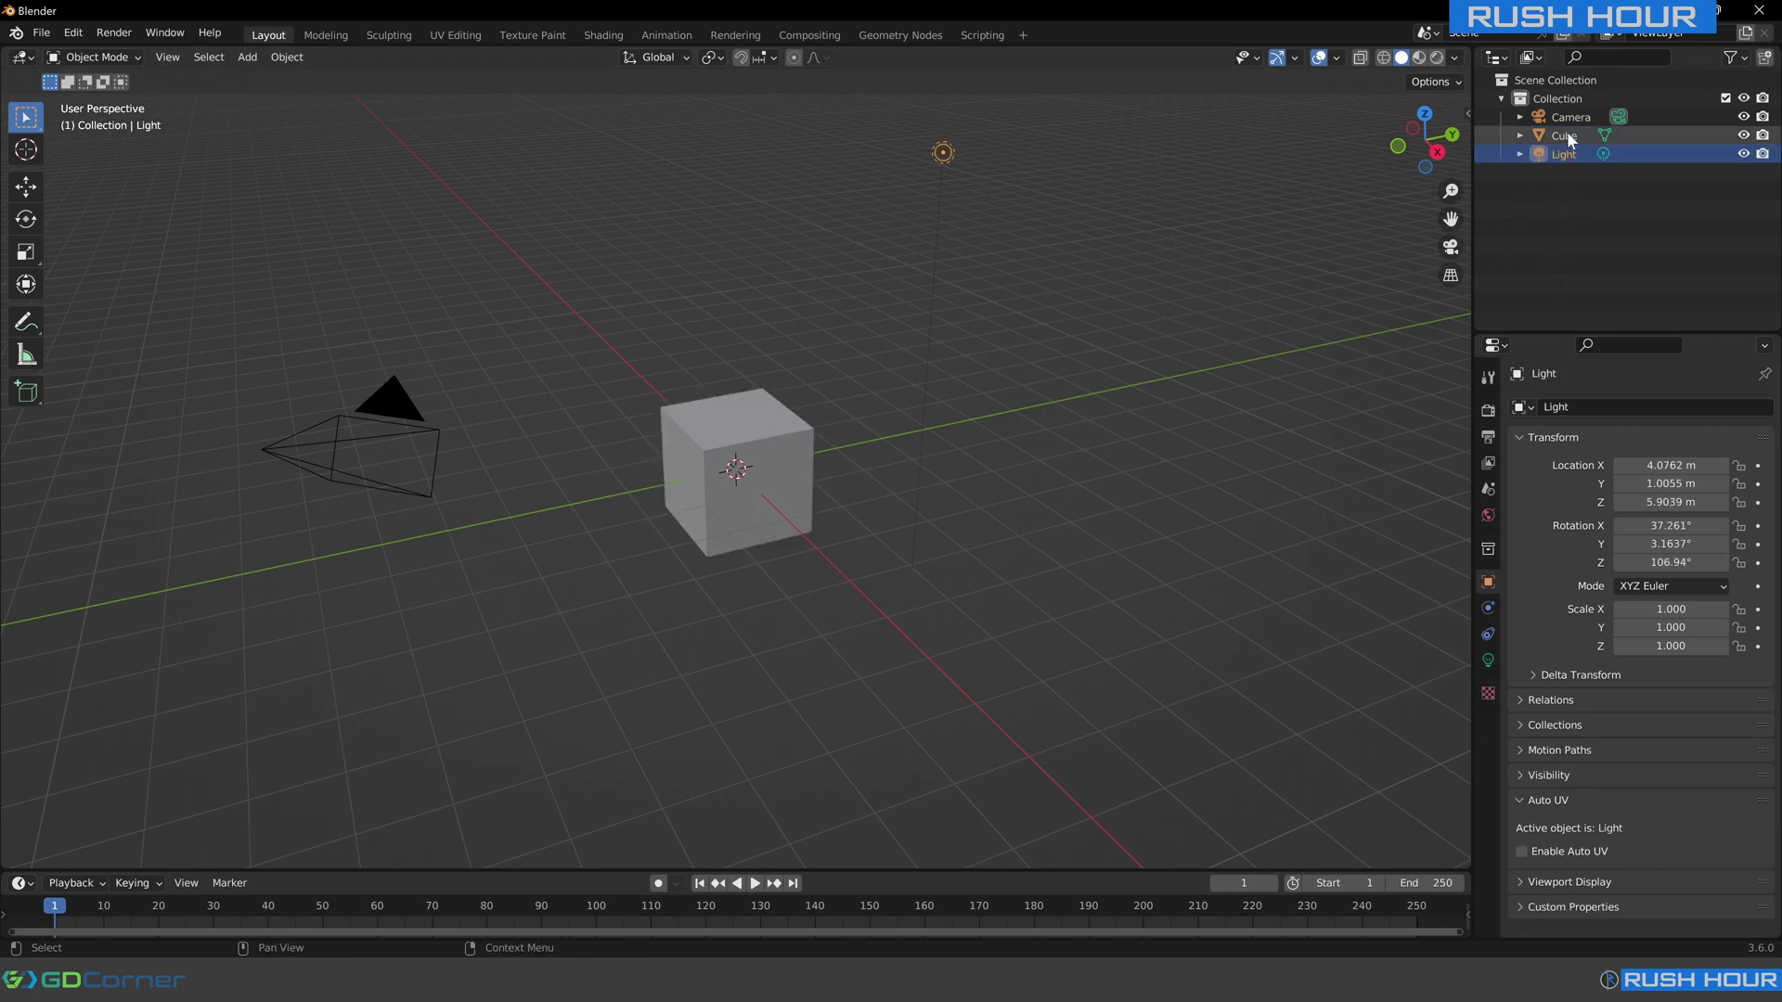
key("Delete")
left_click(1567, 131)
key("Delete")
left_click(1562, 119)
key("Delete")
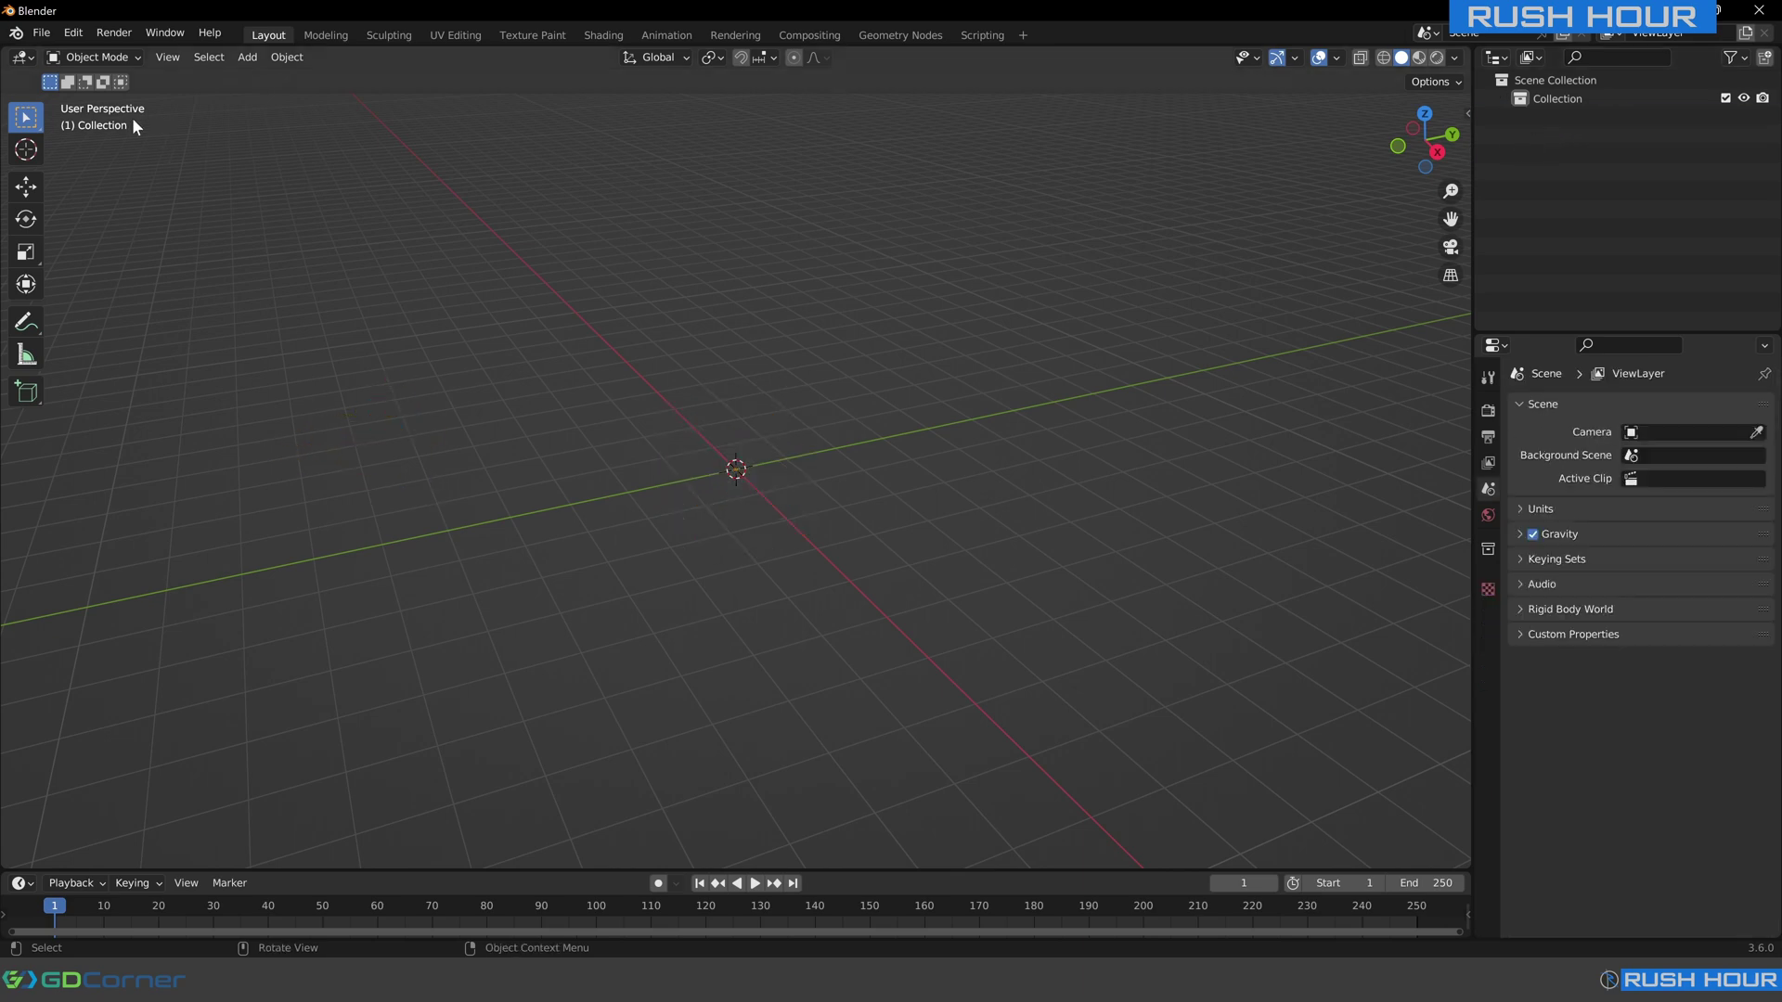
Choose Generic_Supercar_2020.obj in the Wavefront OBJ importer with Split By Group enabled.
left_click(41, 34)
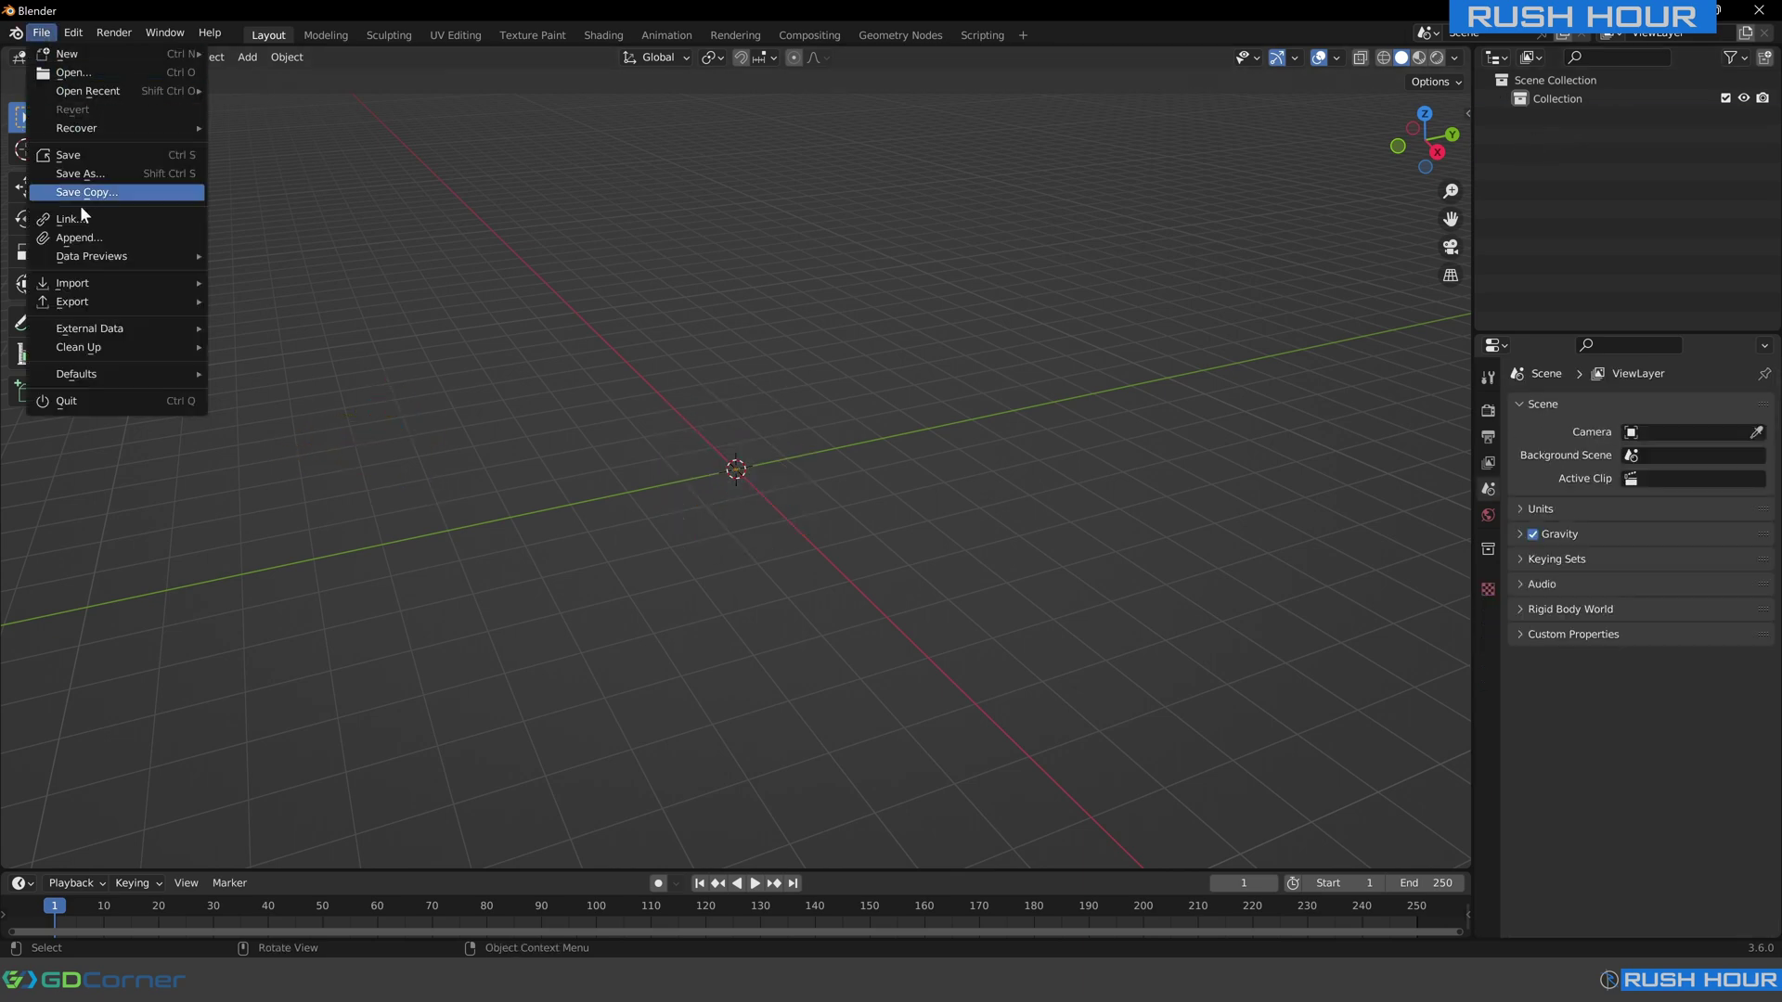
mouse_move(197, 293)
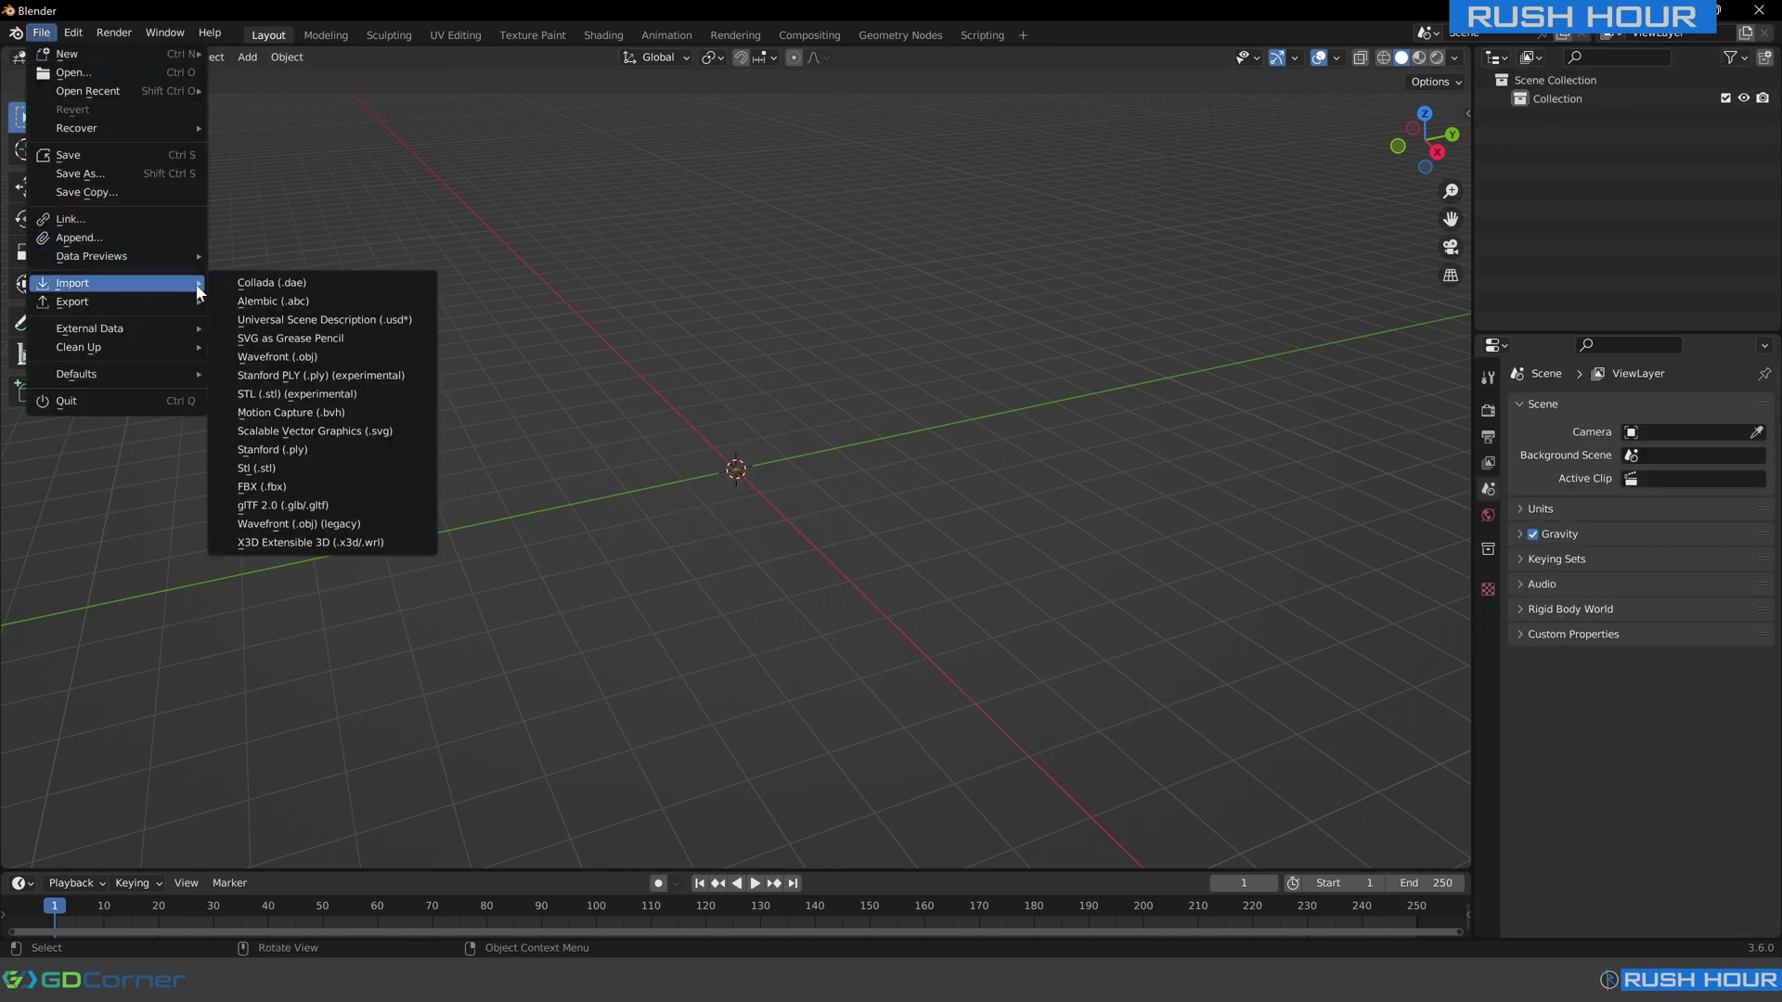
left_click(309, 360)
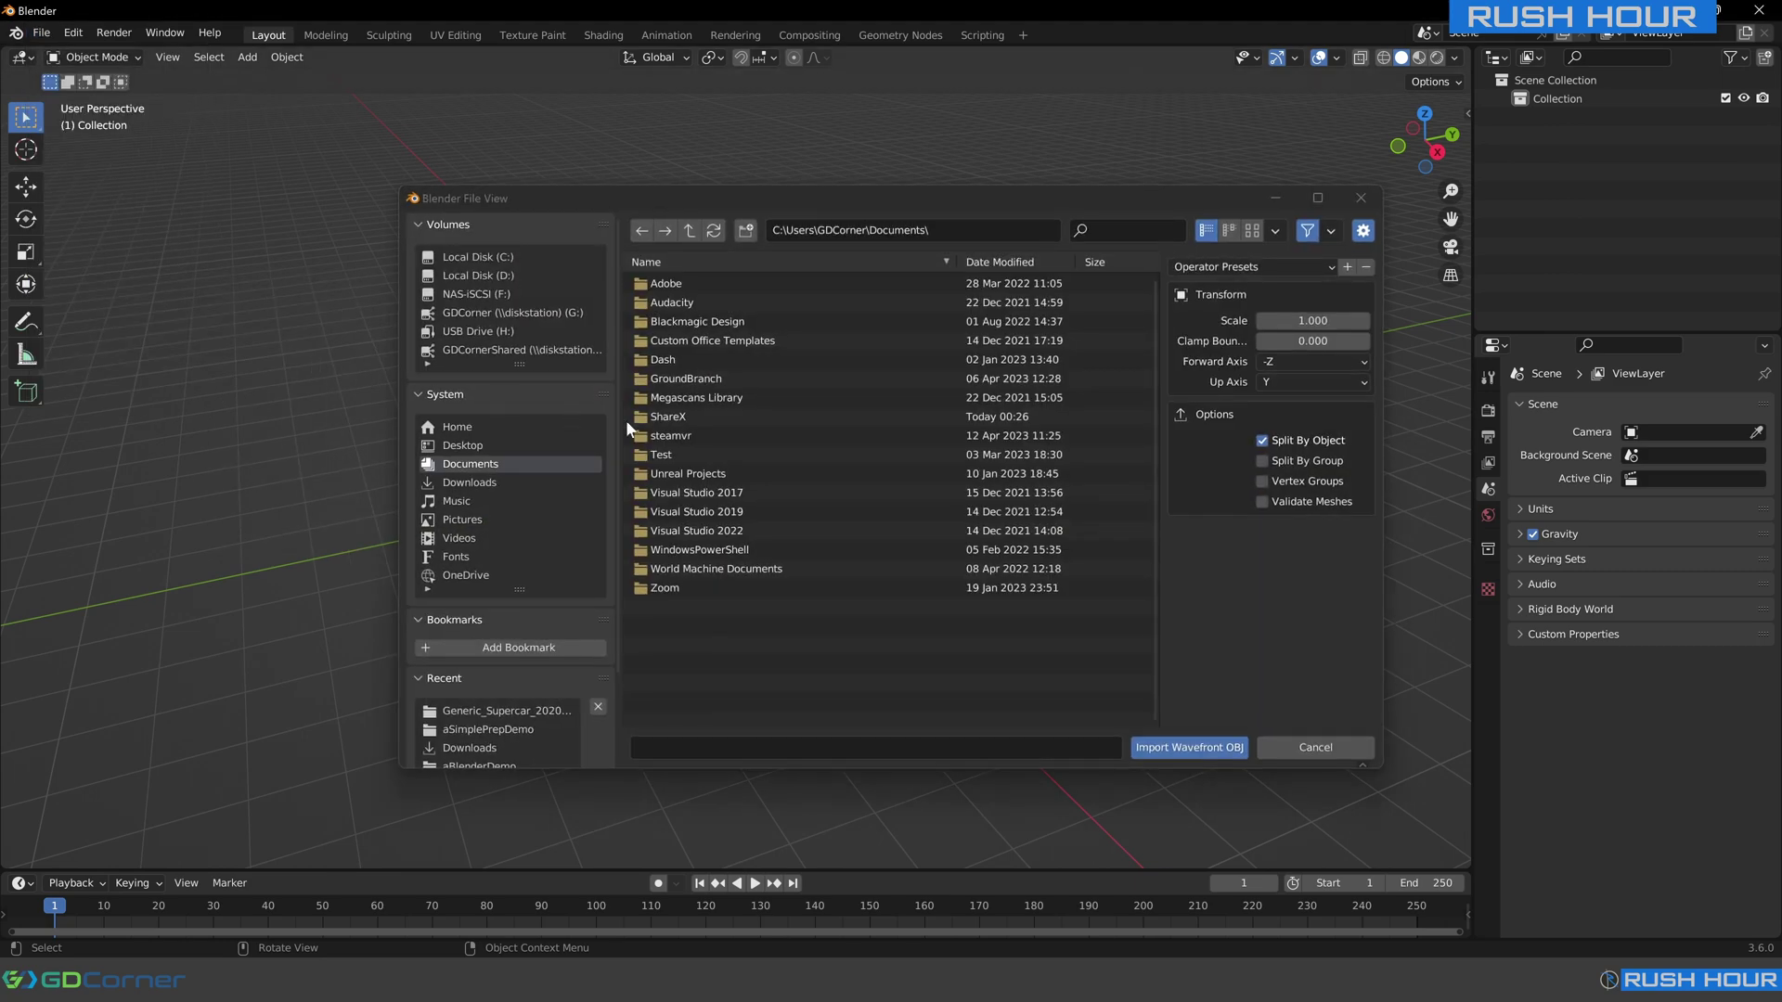
left_click(799, 305)
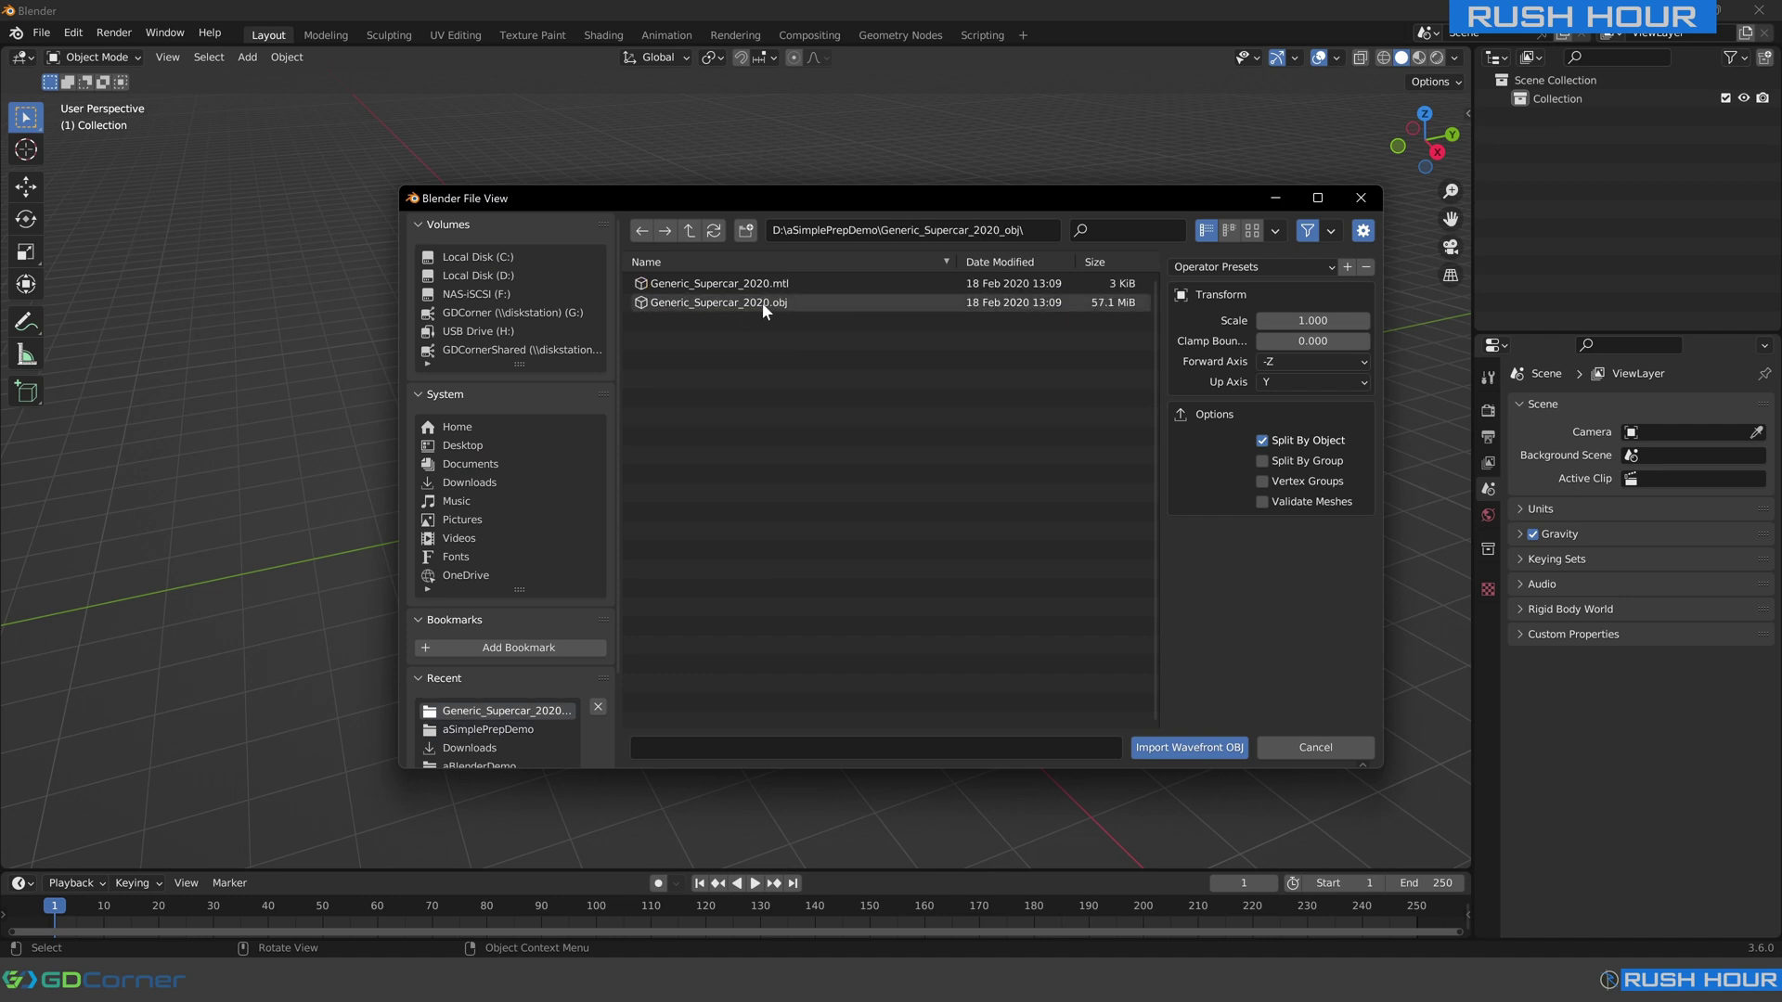
left_click(761, 303)
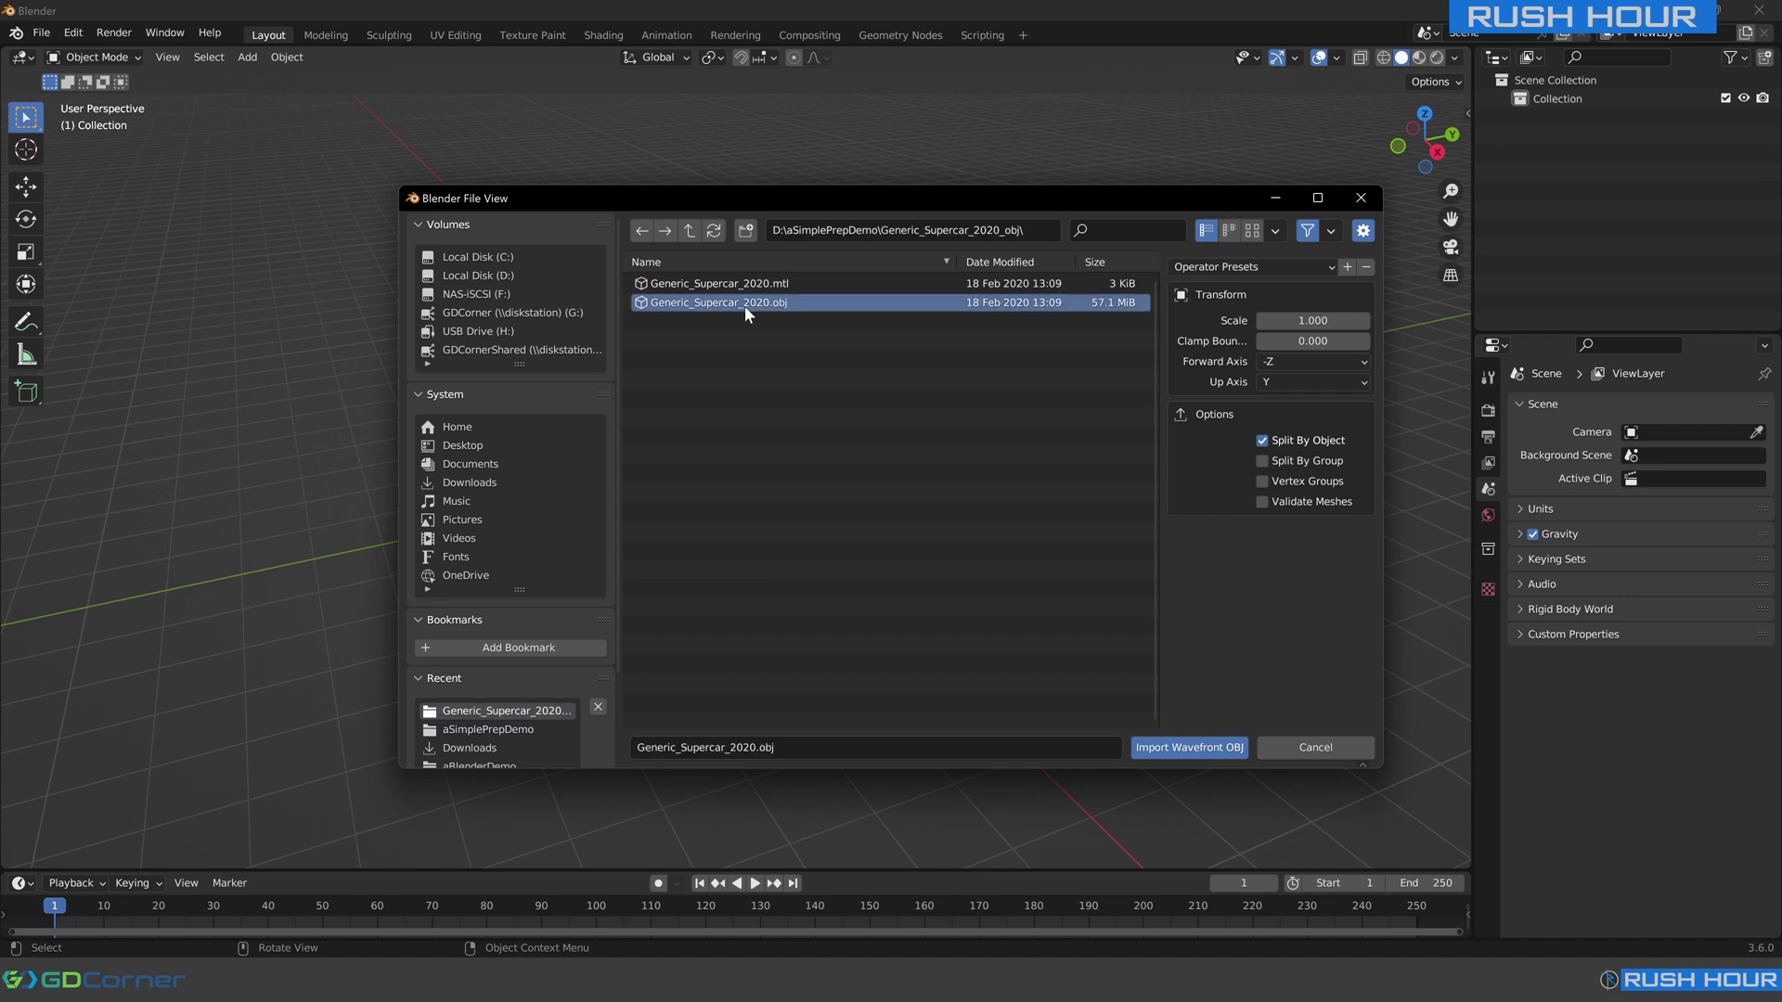
left_click(1306, 464)
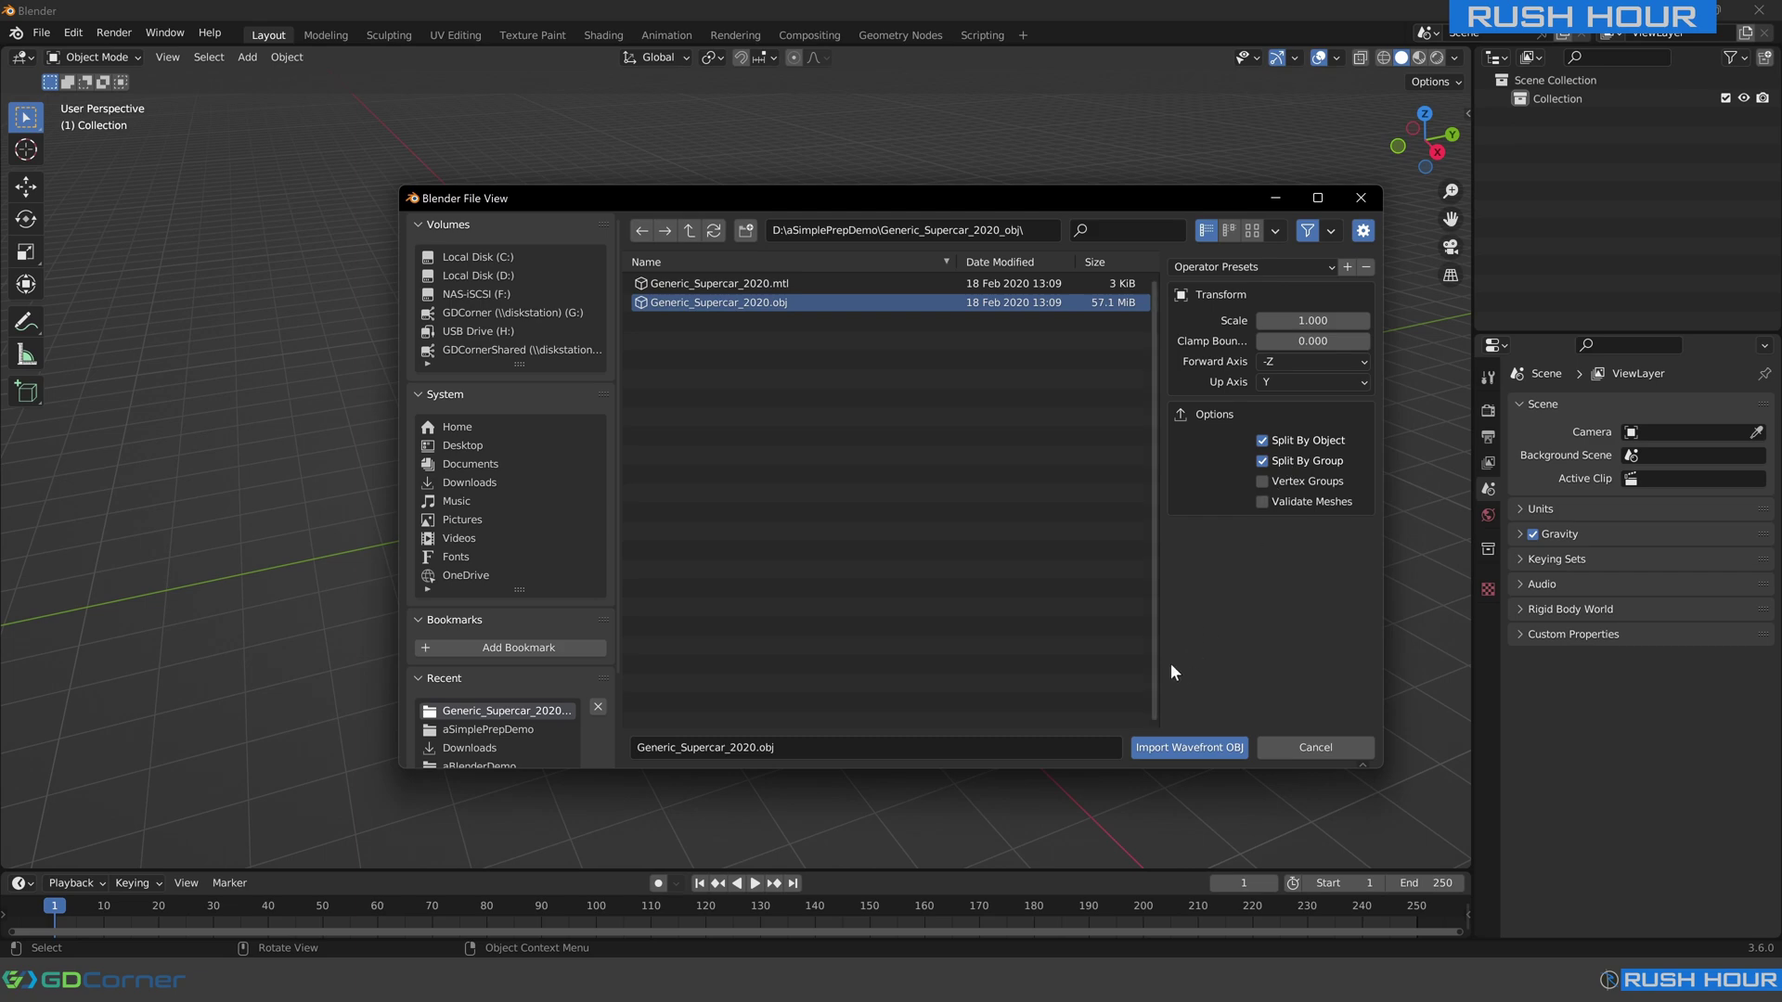
Import the supercar OBJ and orbit the view to see the car from the side.
left_click(1207, 747)
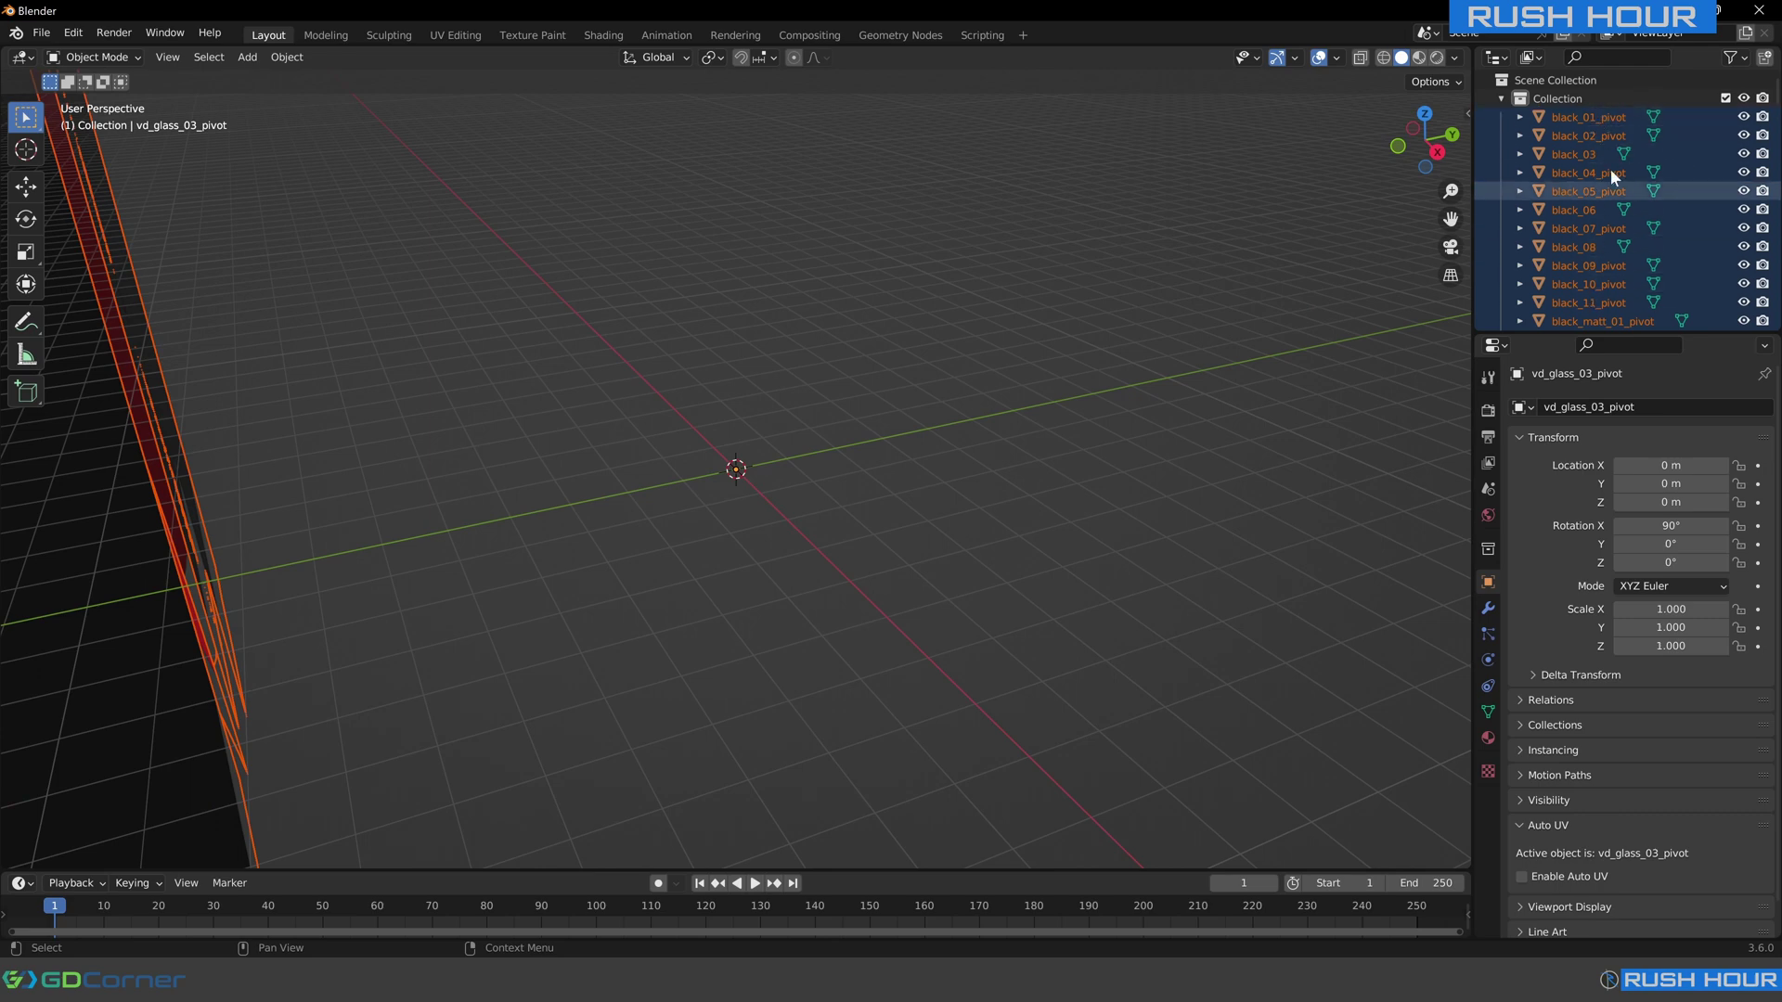
middle_click_drag(984, 343, 576, 240)
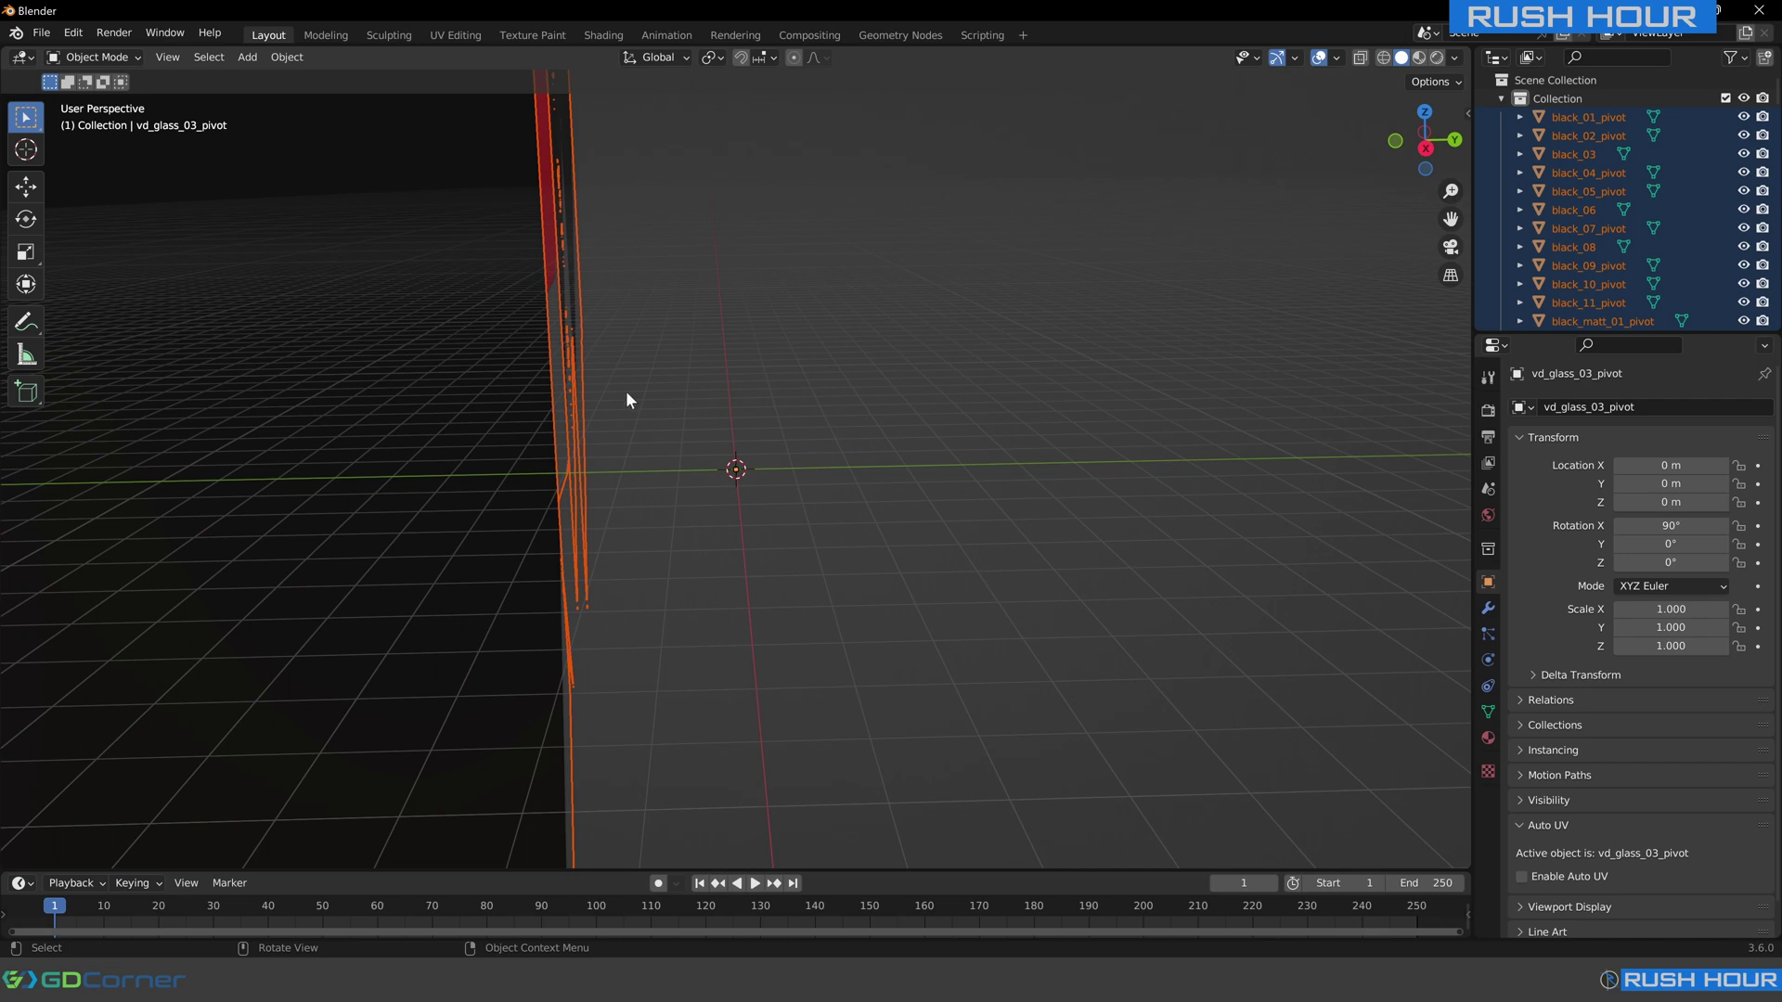
middle_click_drag(625, 400, 670, 417)
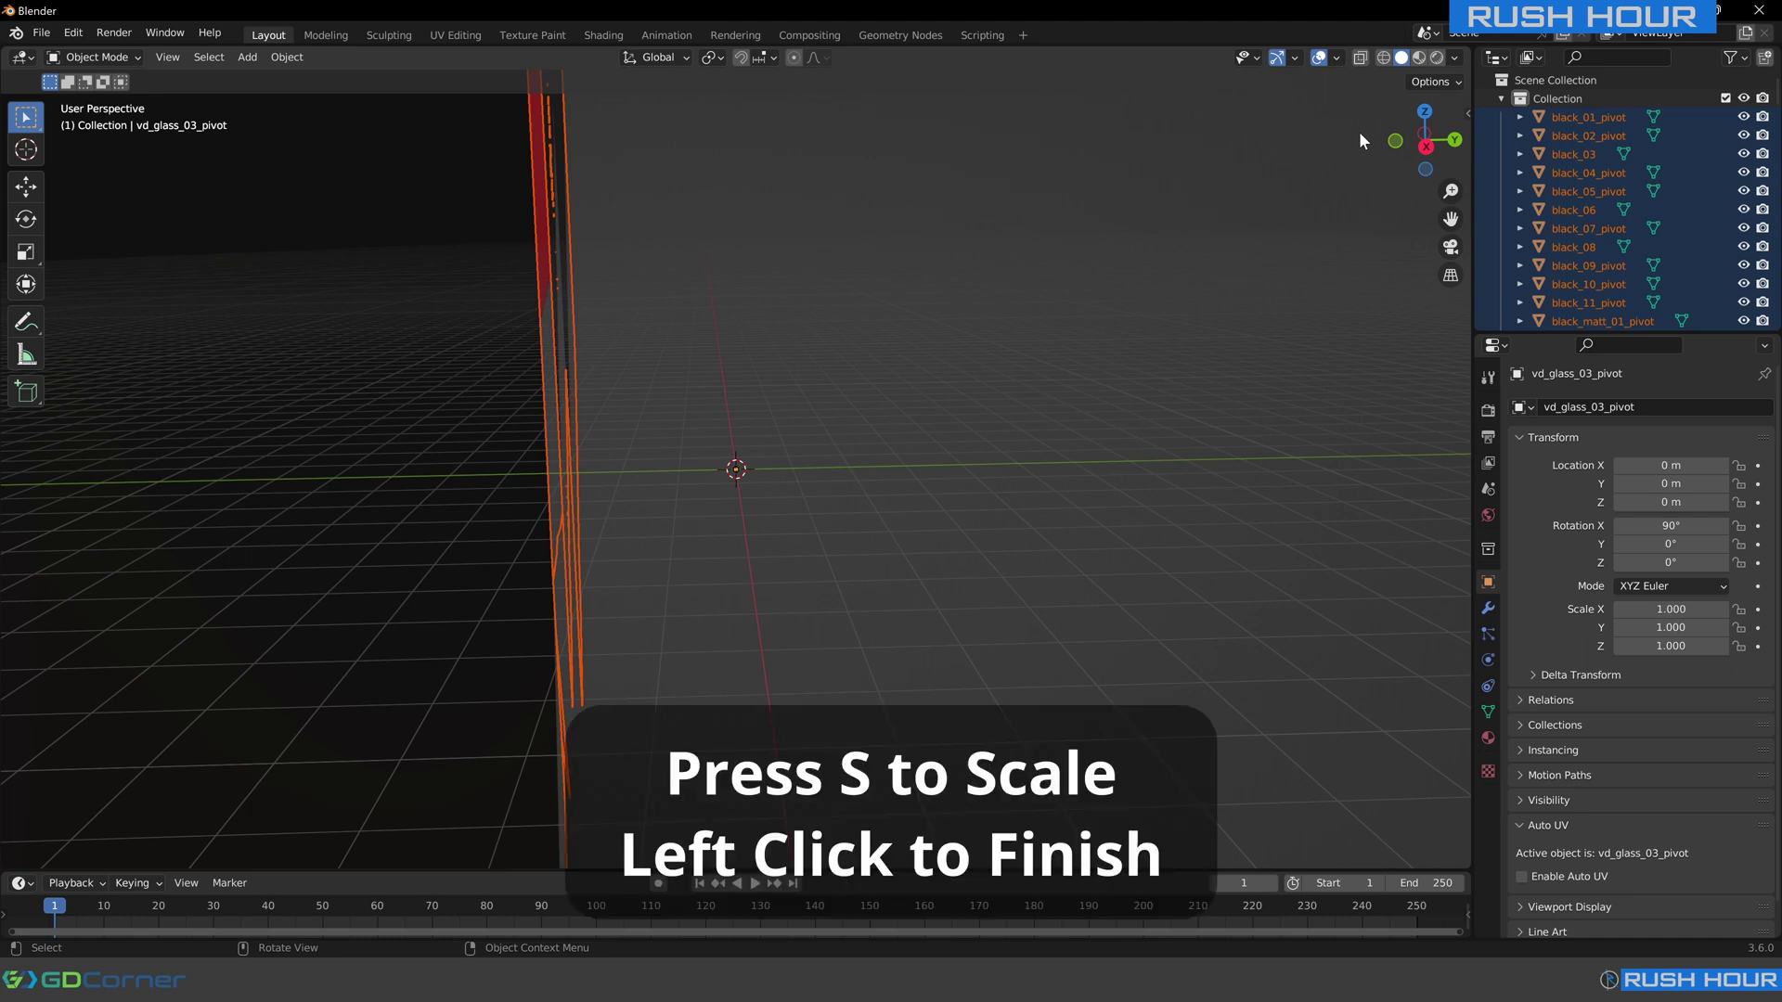
Scale the car down in two passes until it reaches 0.002.
key("s")
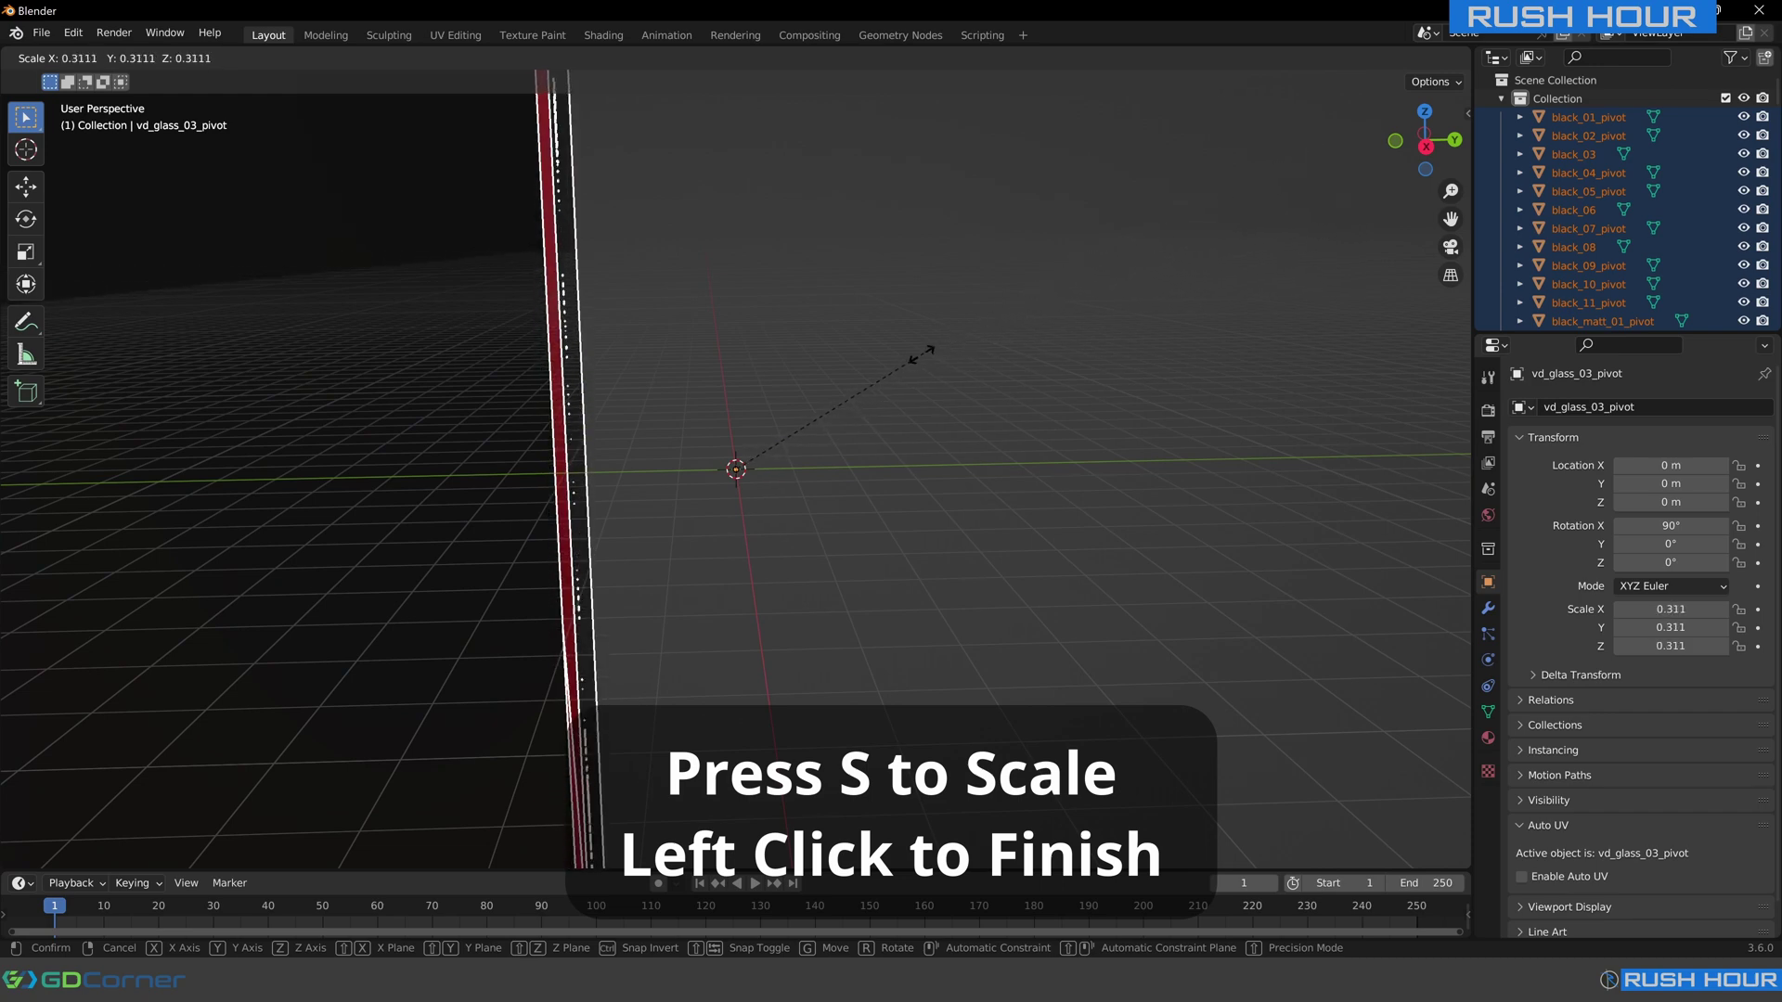
left_click(763, 460)
key("s")
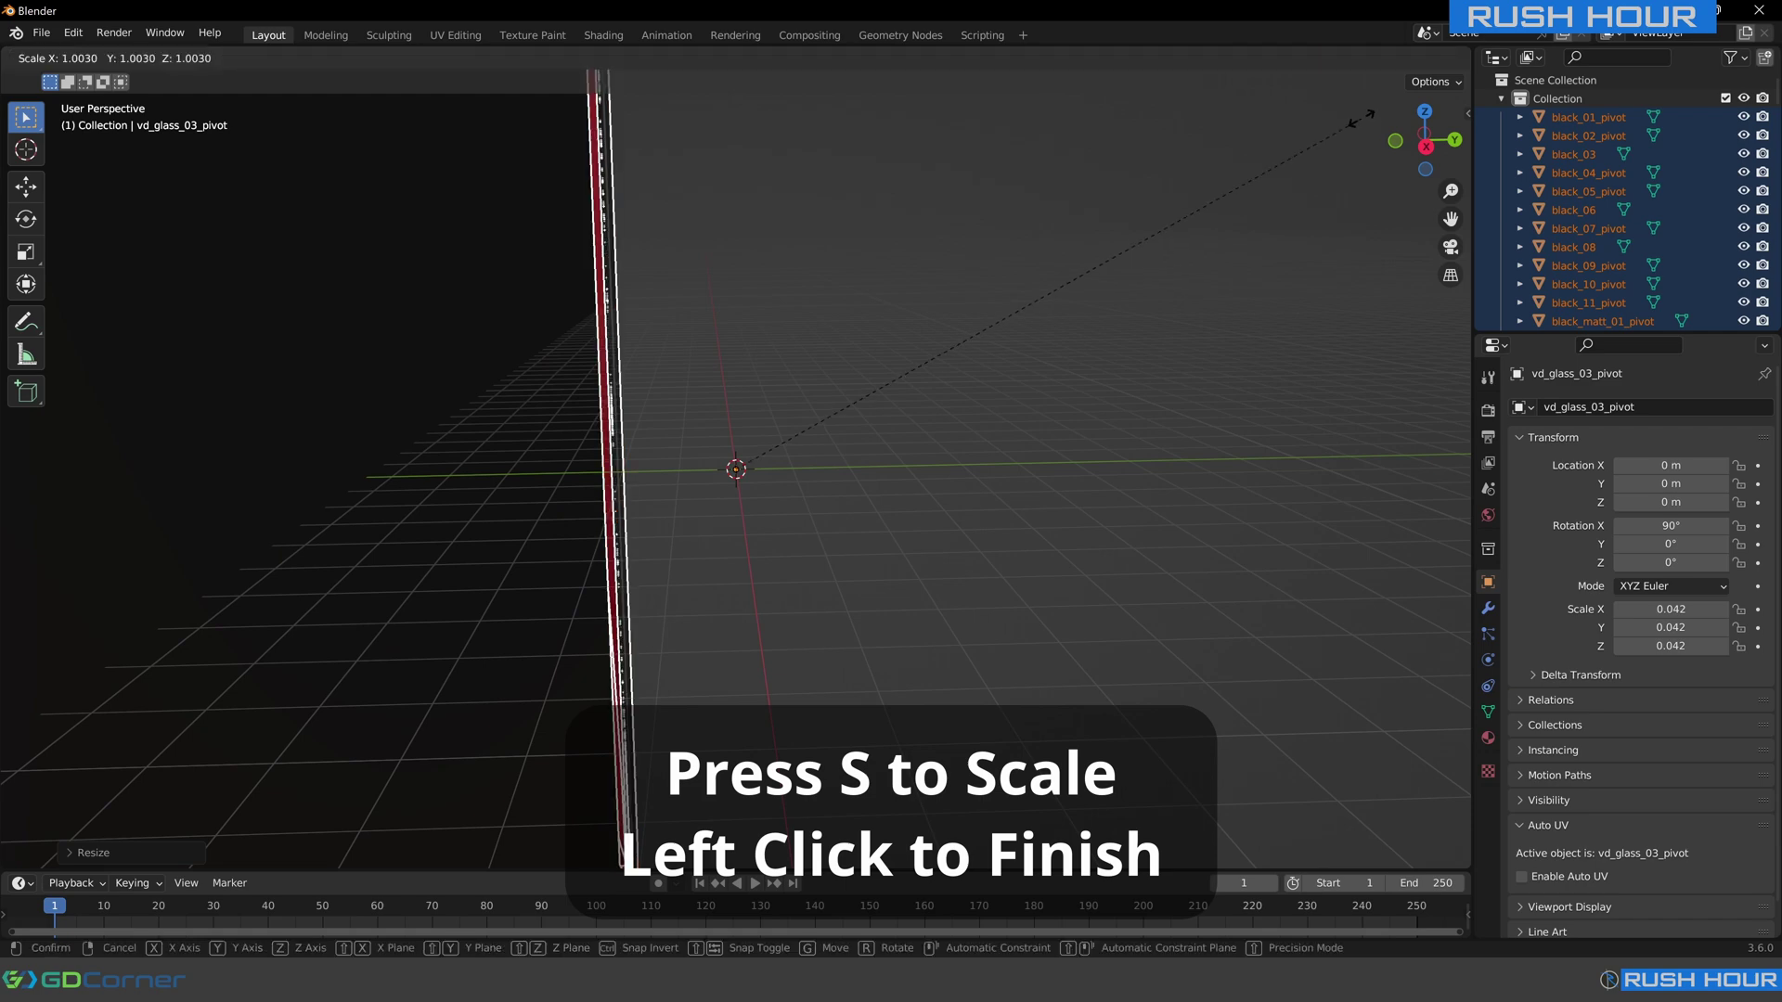
left_click(766, 441)
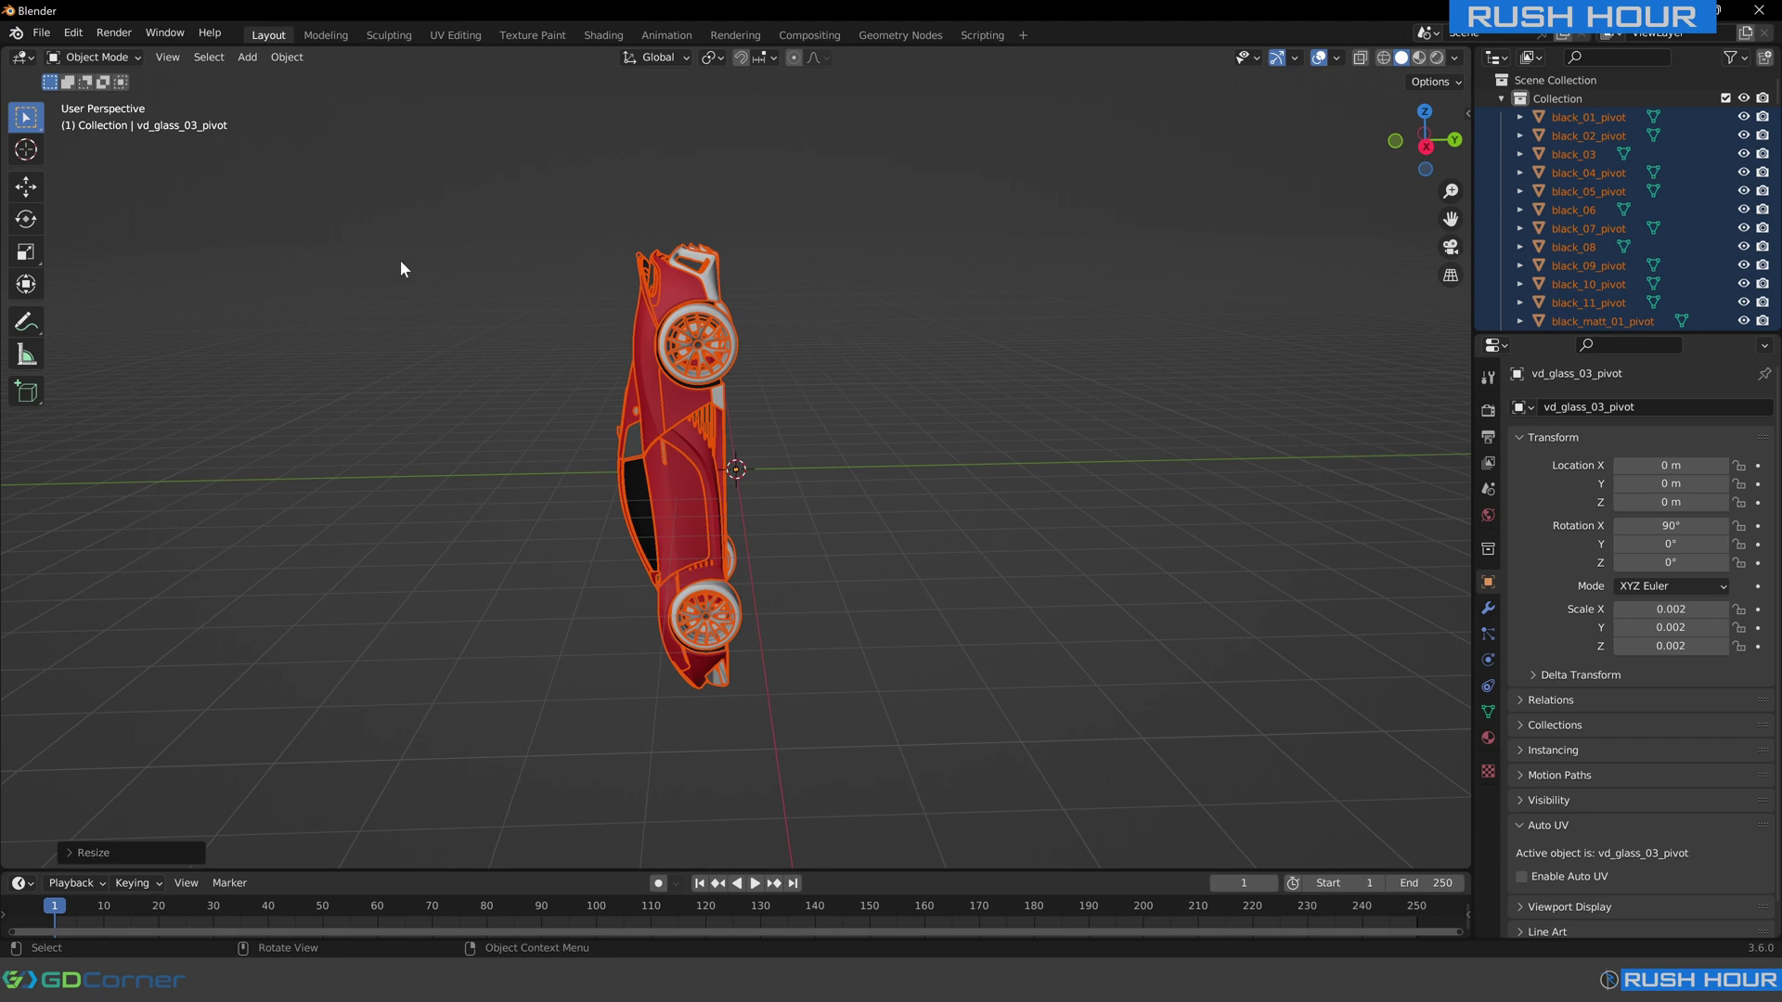
Rotate the car around X to 0° so it stands level on its wheels.
left_click(767, 59)
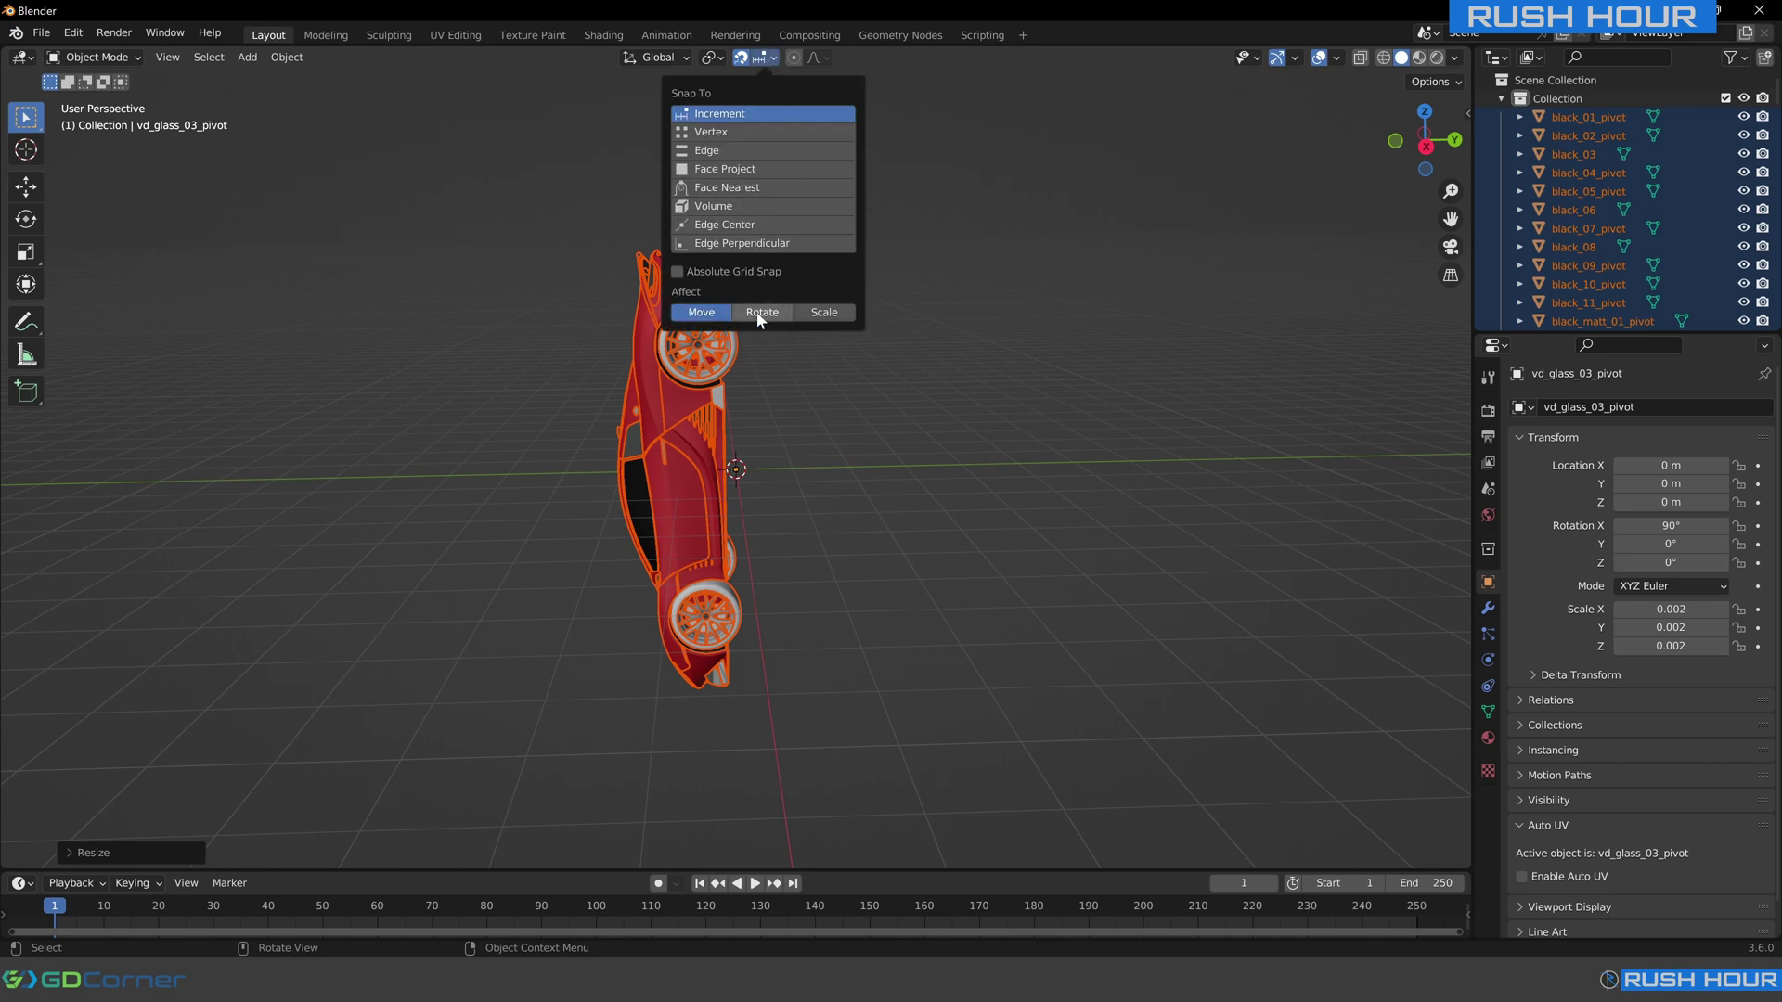
middle_click_drag(826, 338, 765, 416)
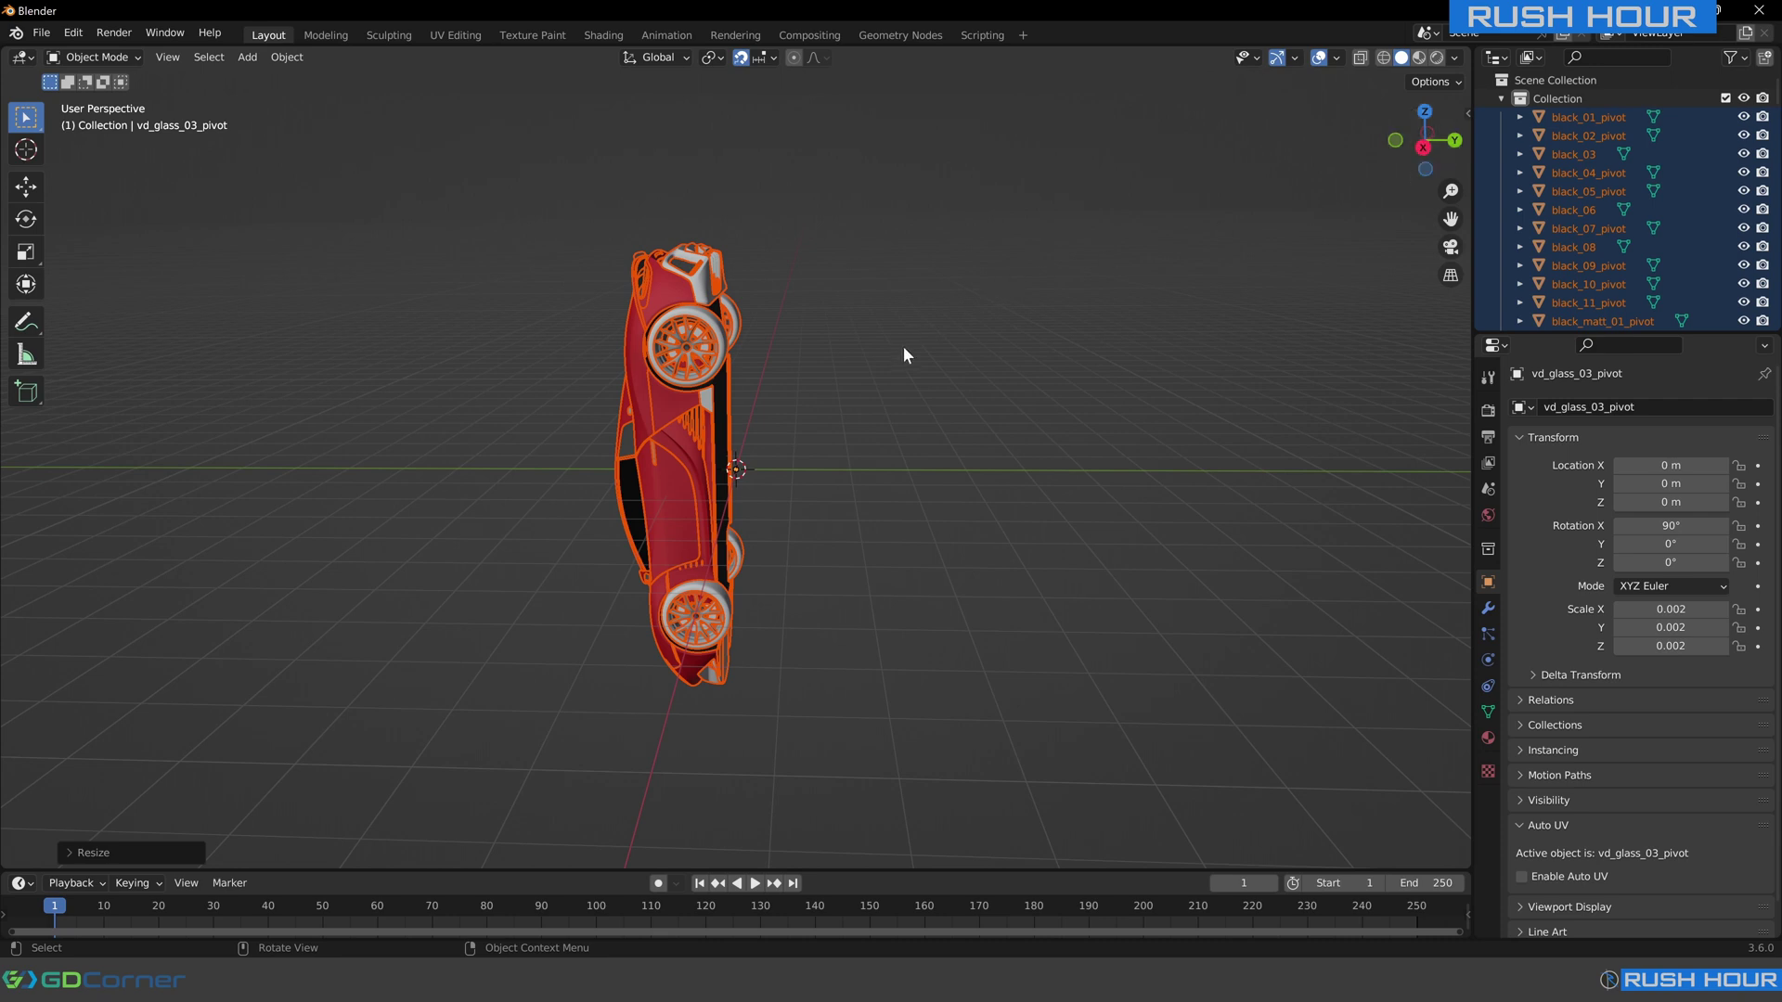
left_click(36, 215)
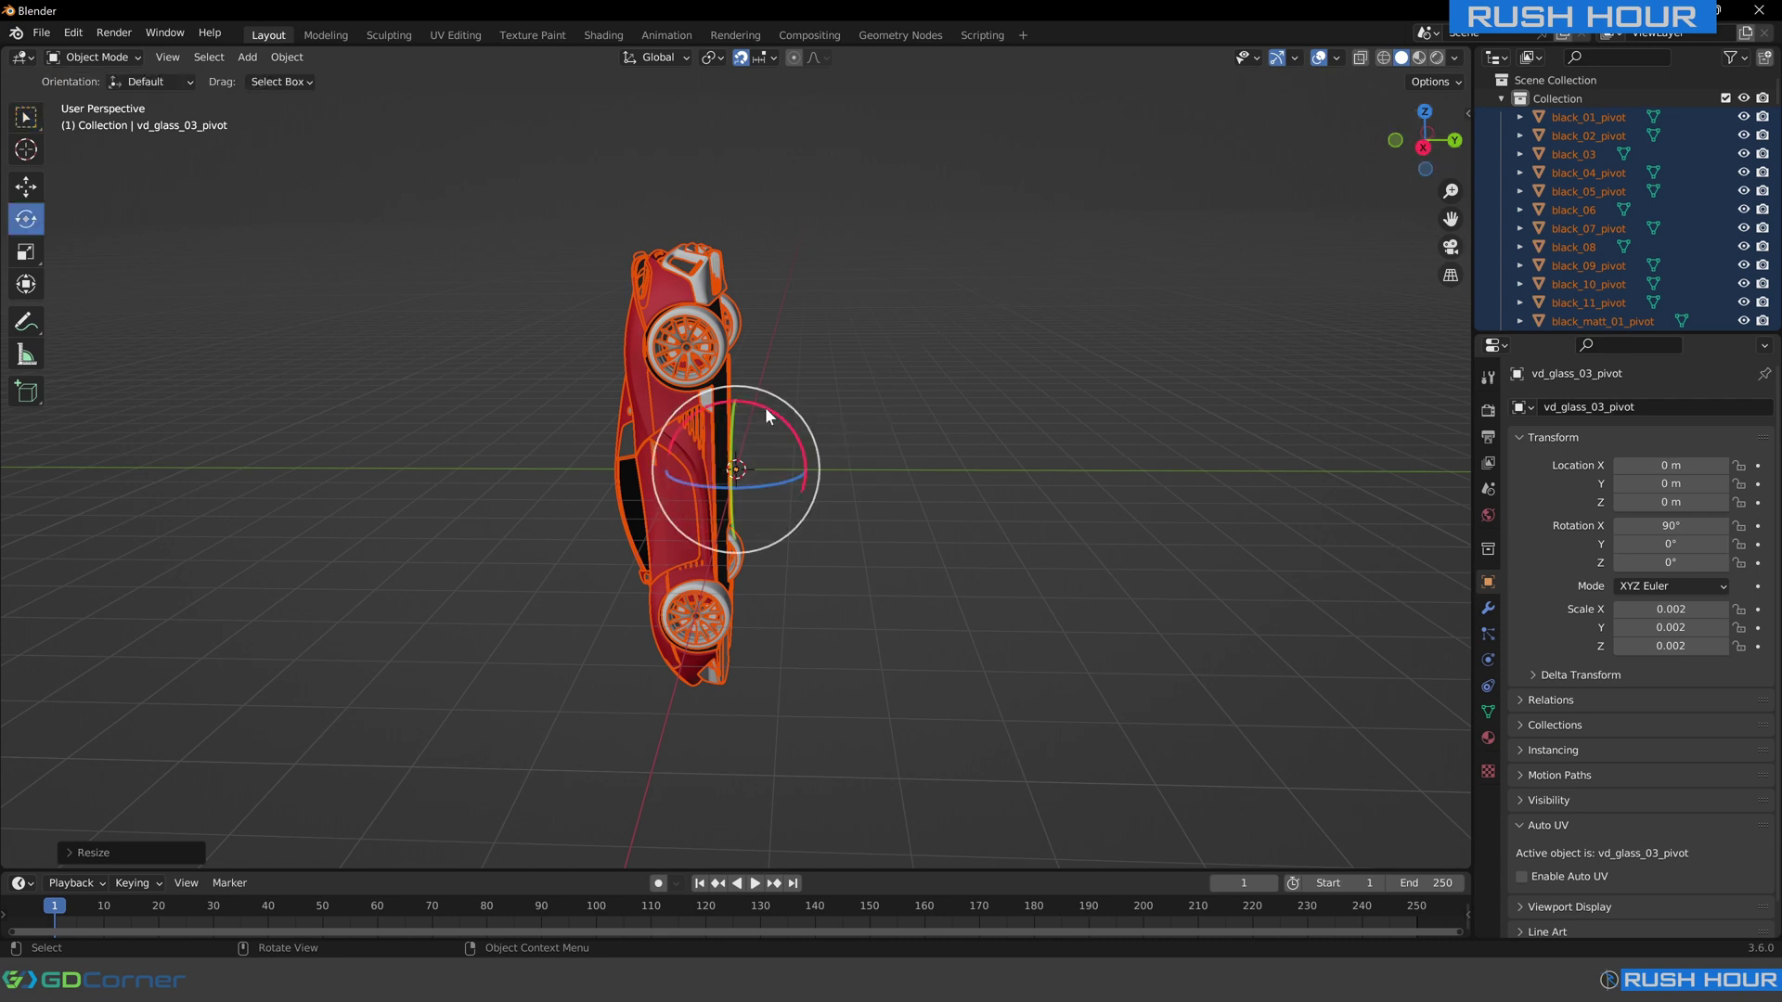
left_click_drag(765, 406, 977, 600)
middle_click_drag(977, 600, 706, 538)
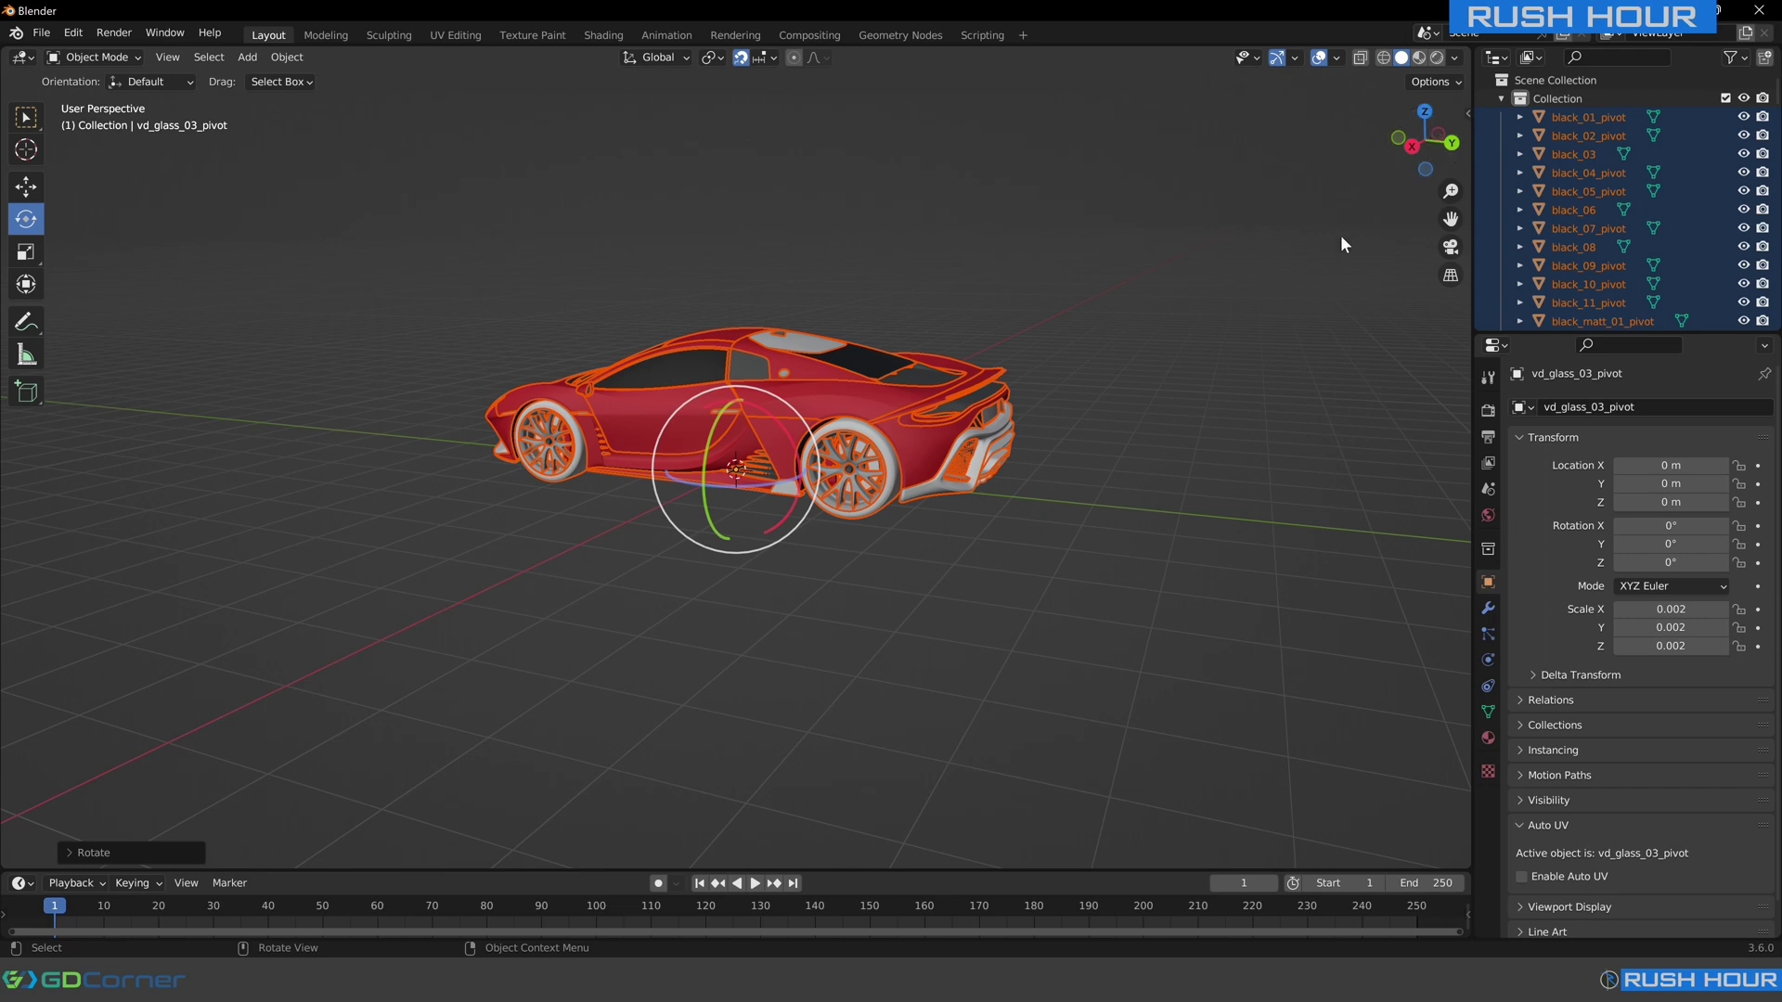
Turn the car 90° around its vertical Z axis.
middle_click_drag(1249, 351, 972, 382)
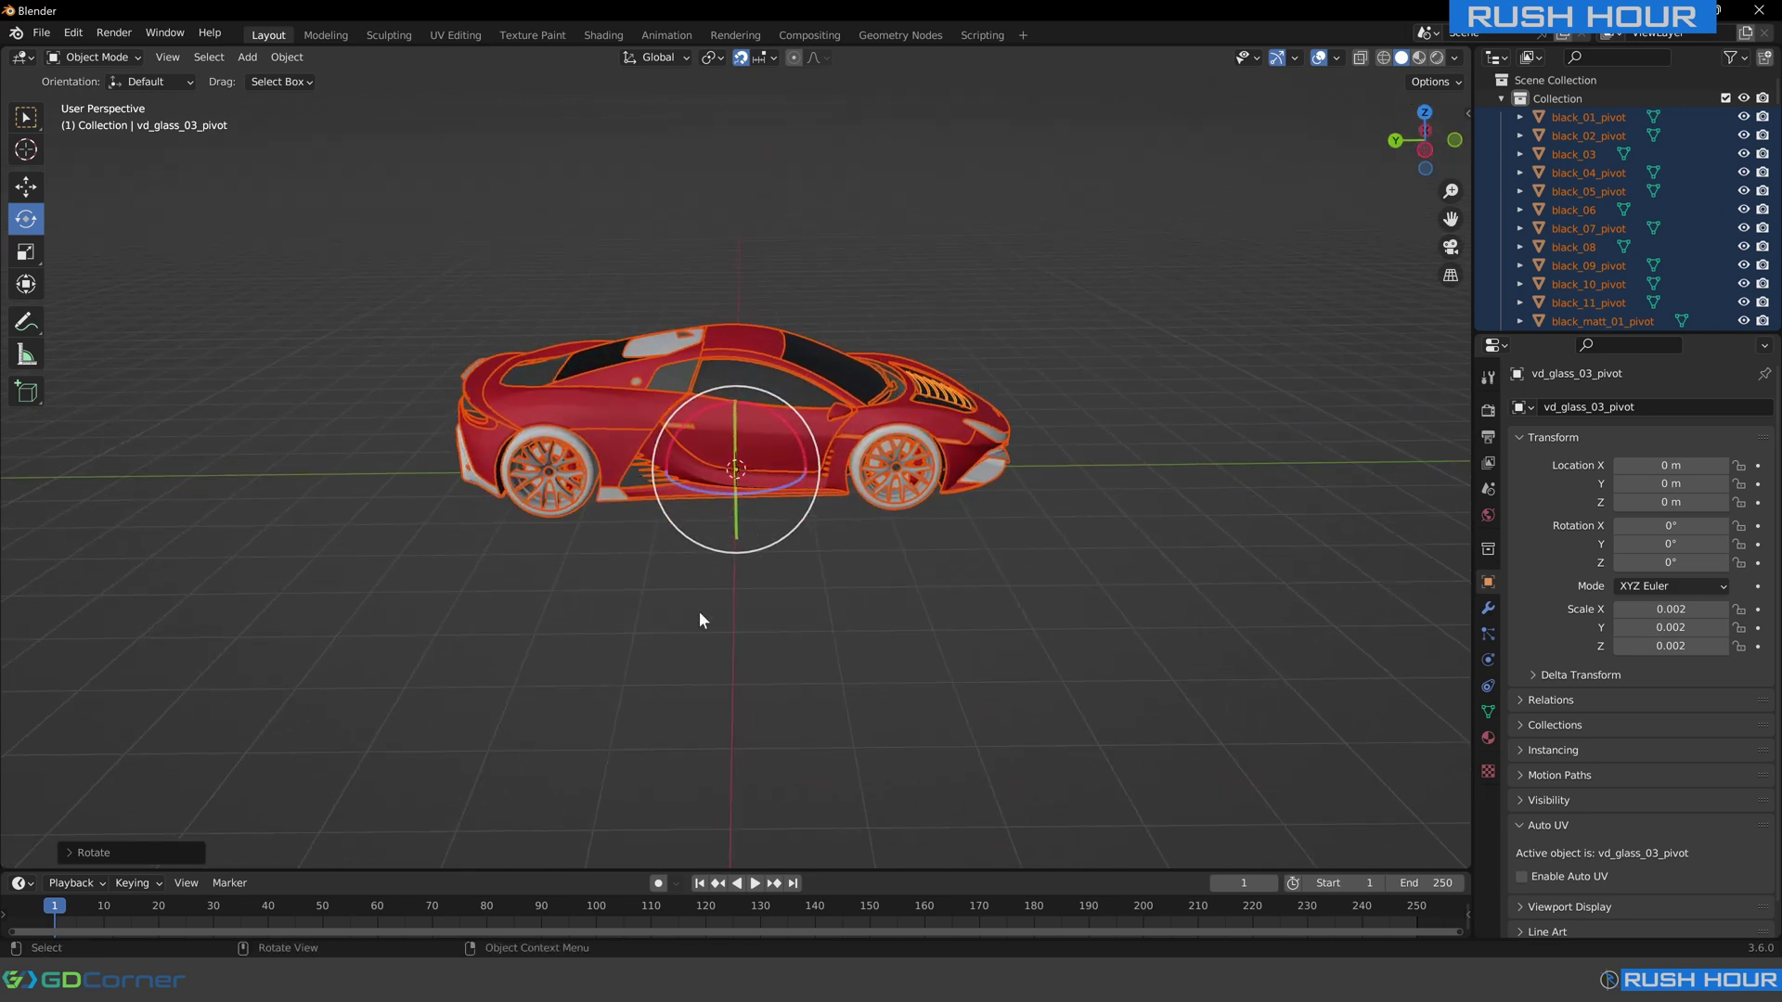
mouse_move(700, 616)
middle_mouse_down()
mouse_move(693, 644)
mouse_move(733, 593)
middle_mouse_up()
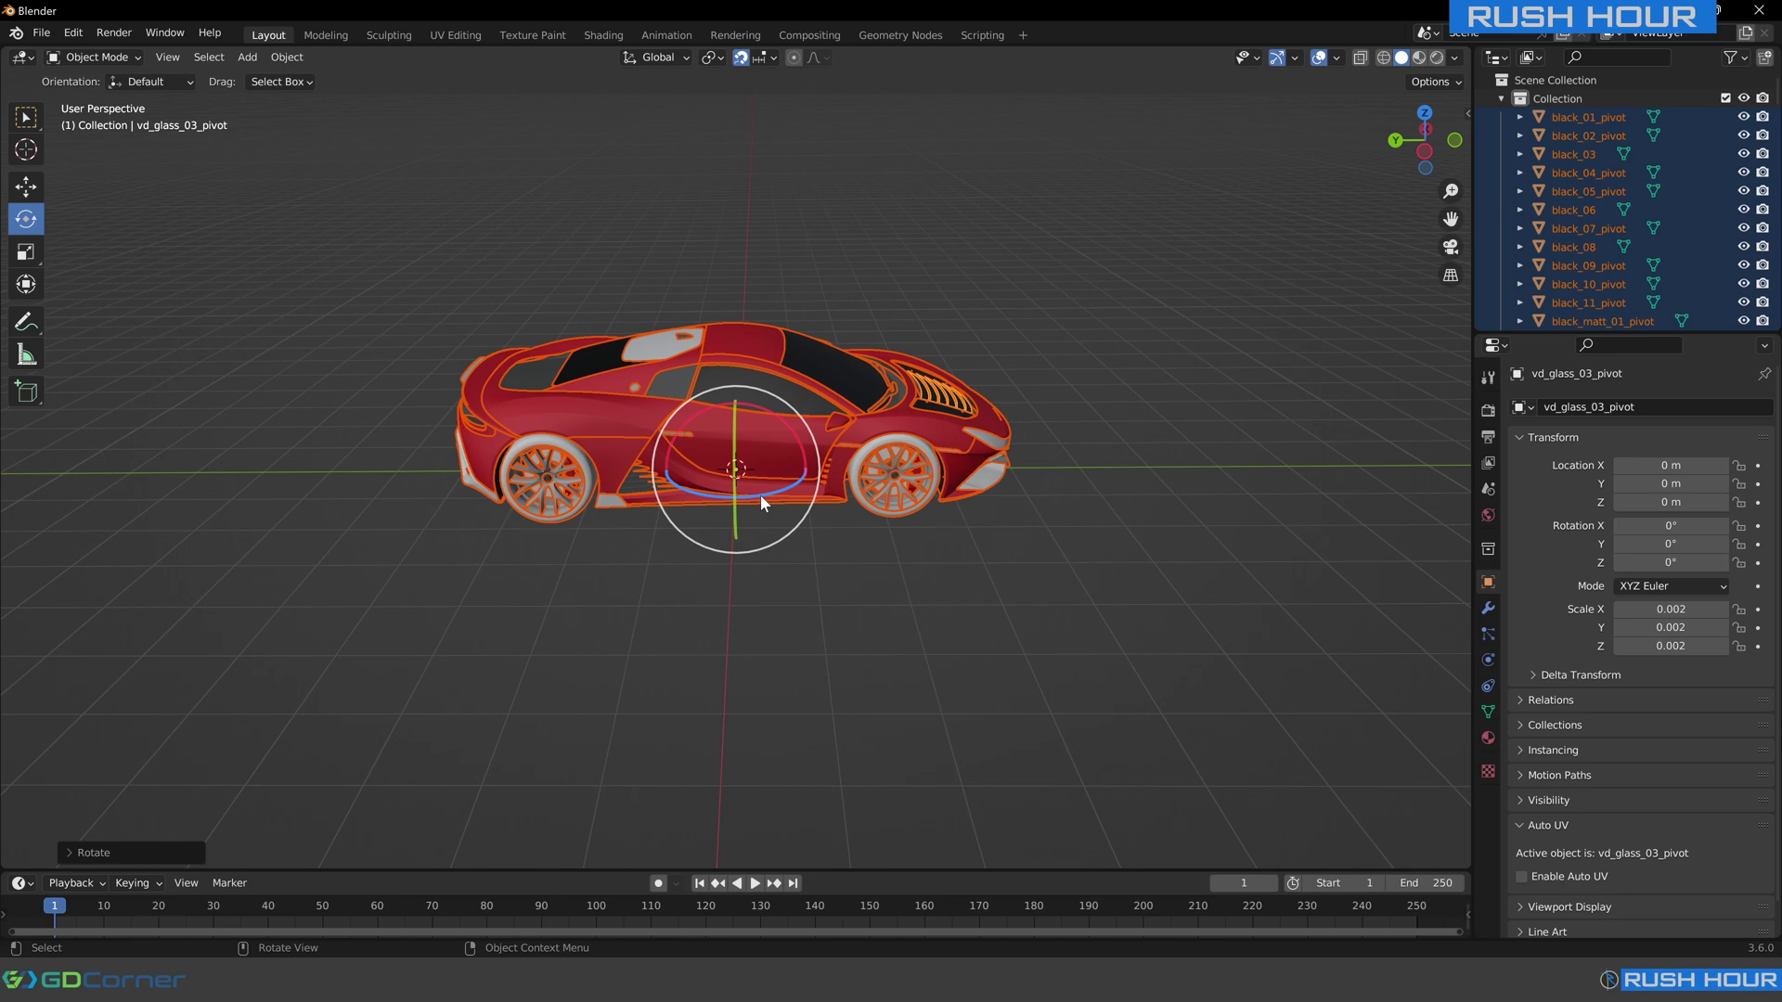
left_click_drag(756, 493, 921, 249)
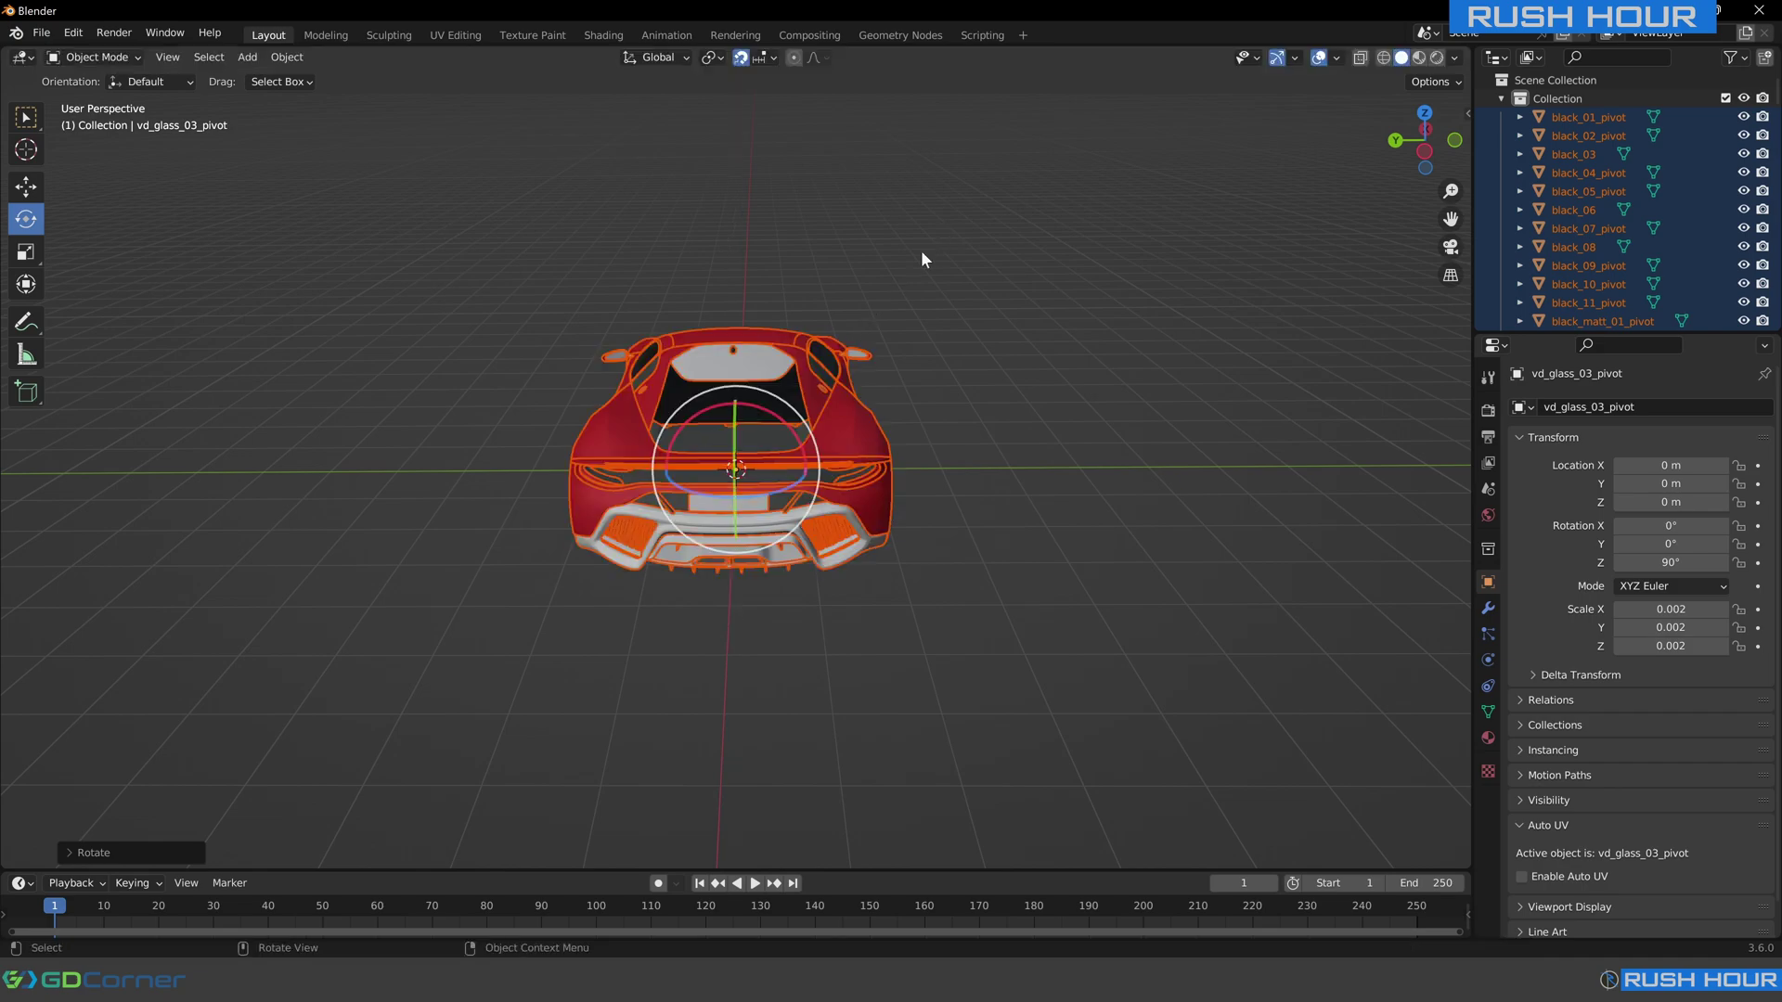
middle_click_drag(920, 248, 942, 278)
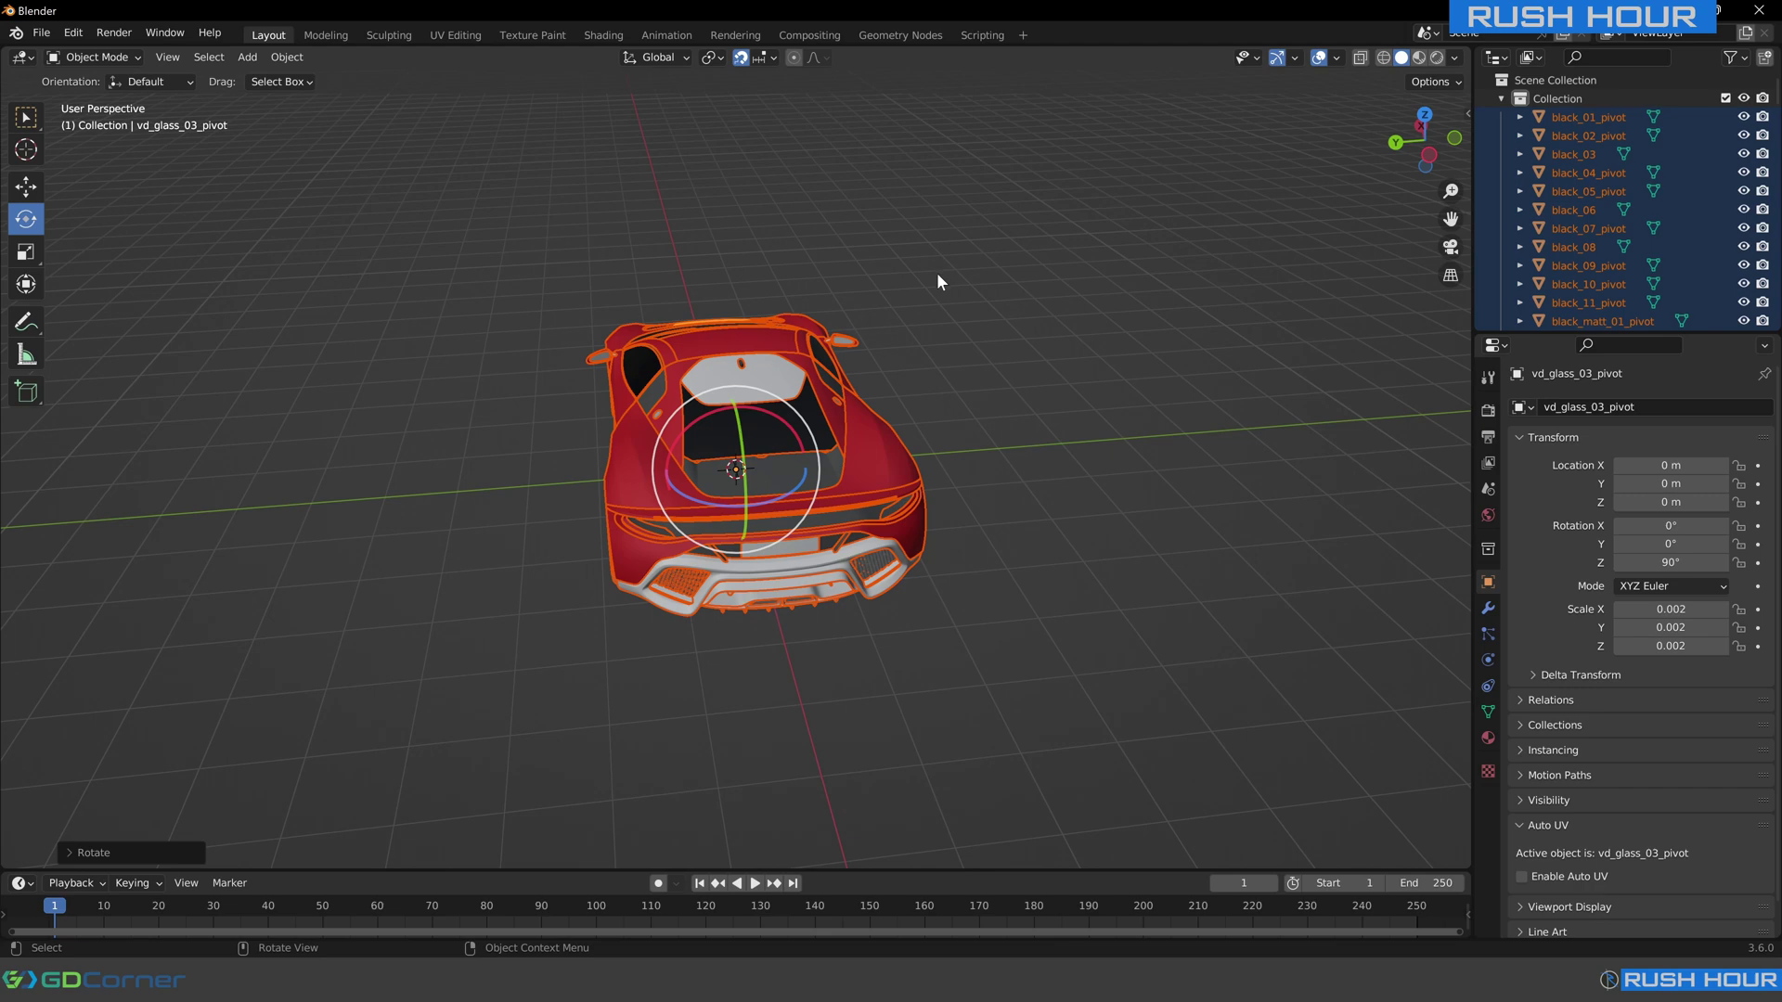
Measure the car against a 4.52 m reference line in side view and scale it to 0.000971.
key("KP_1")
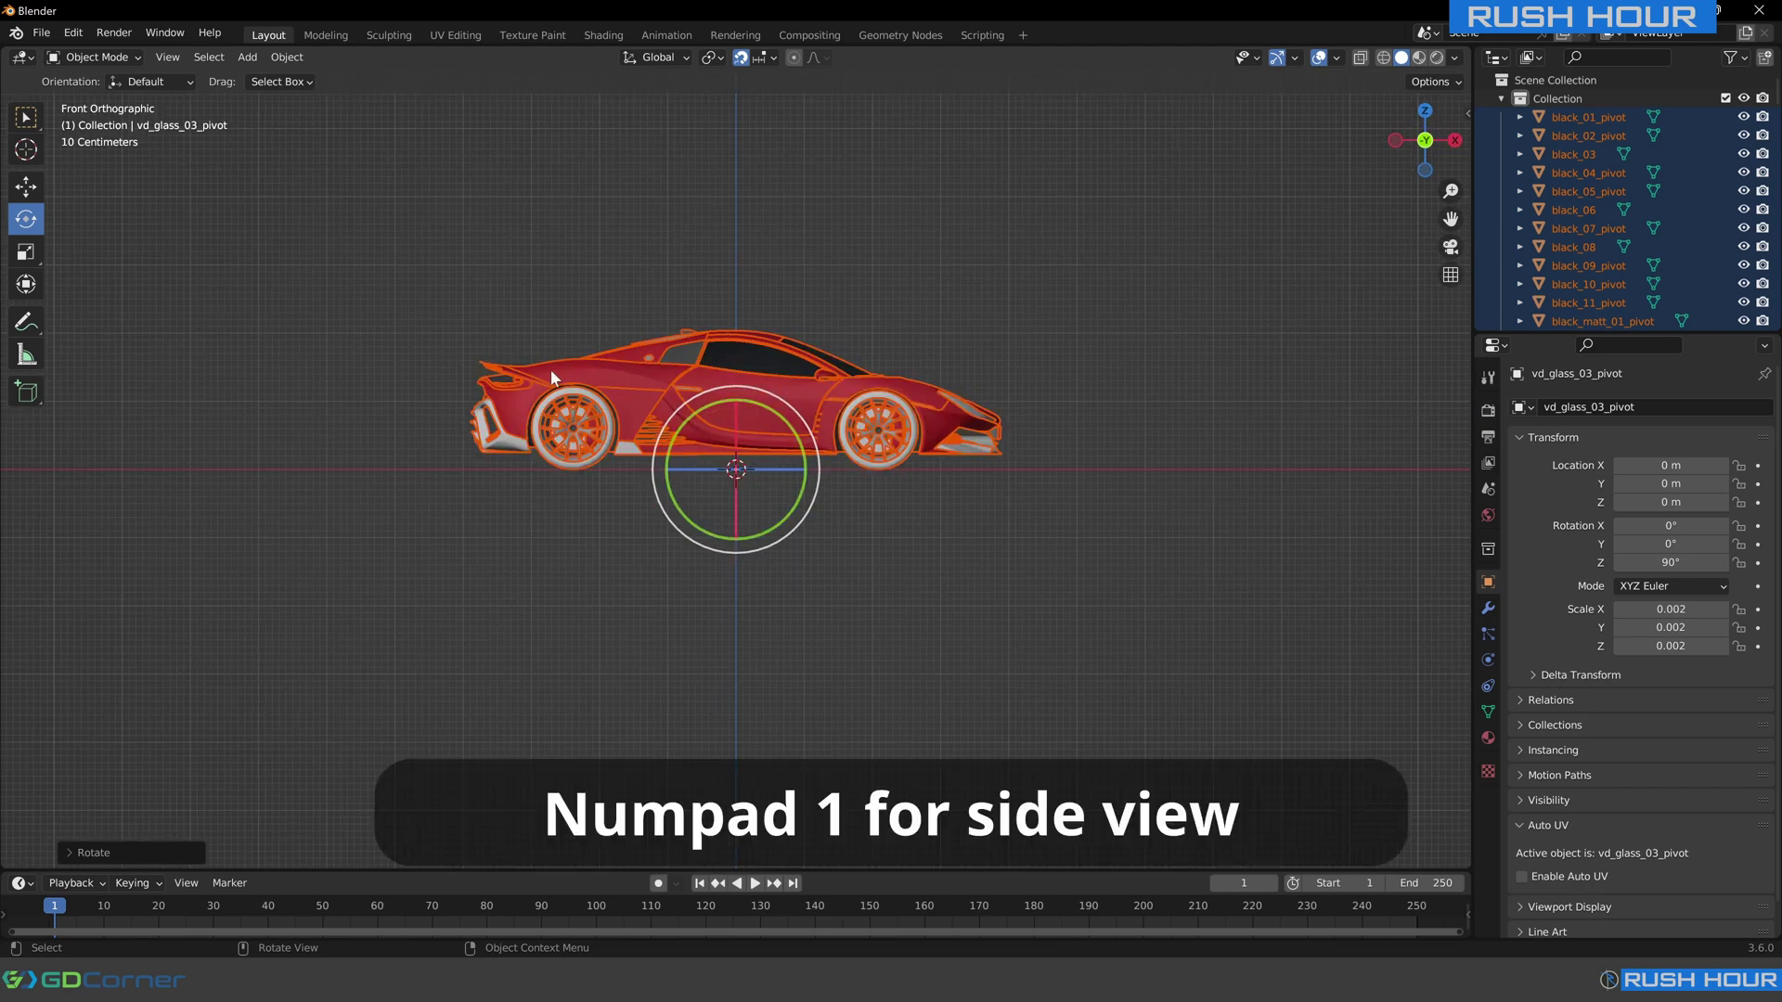
left_click(25, 355)
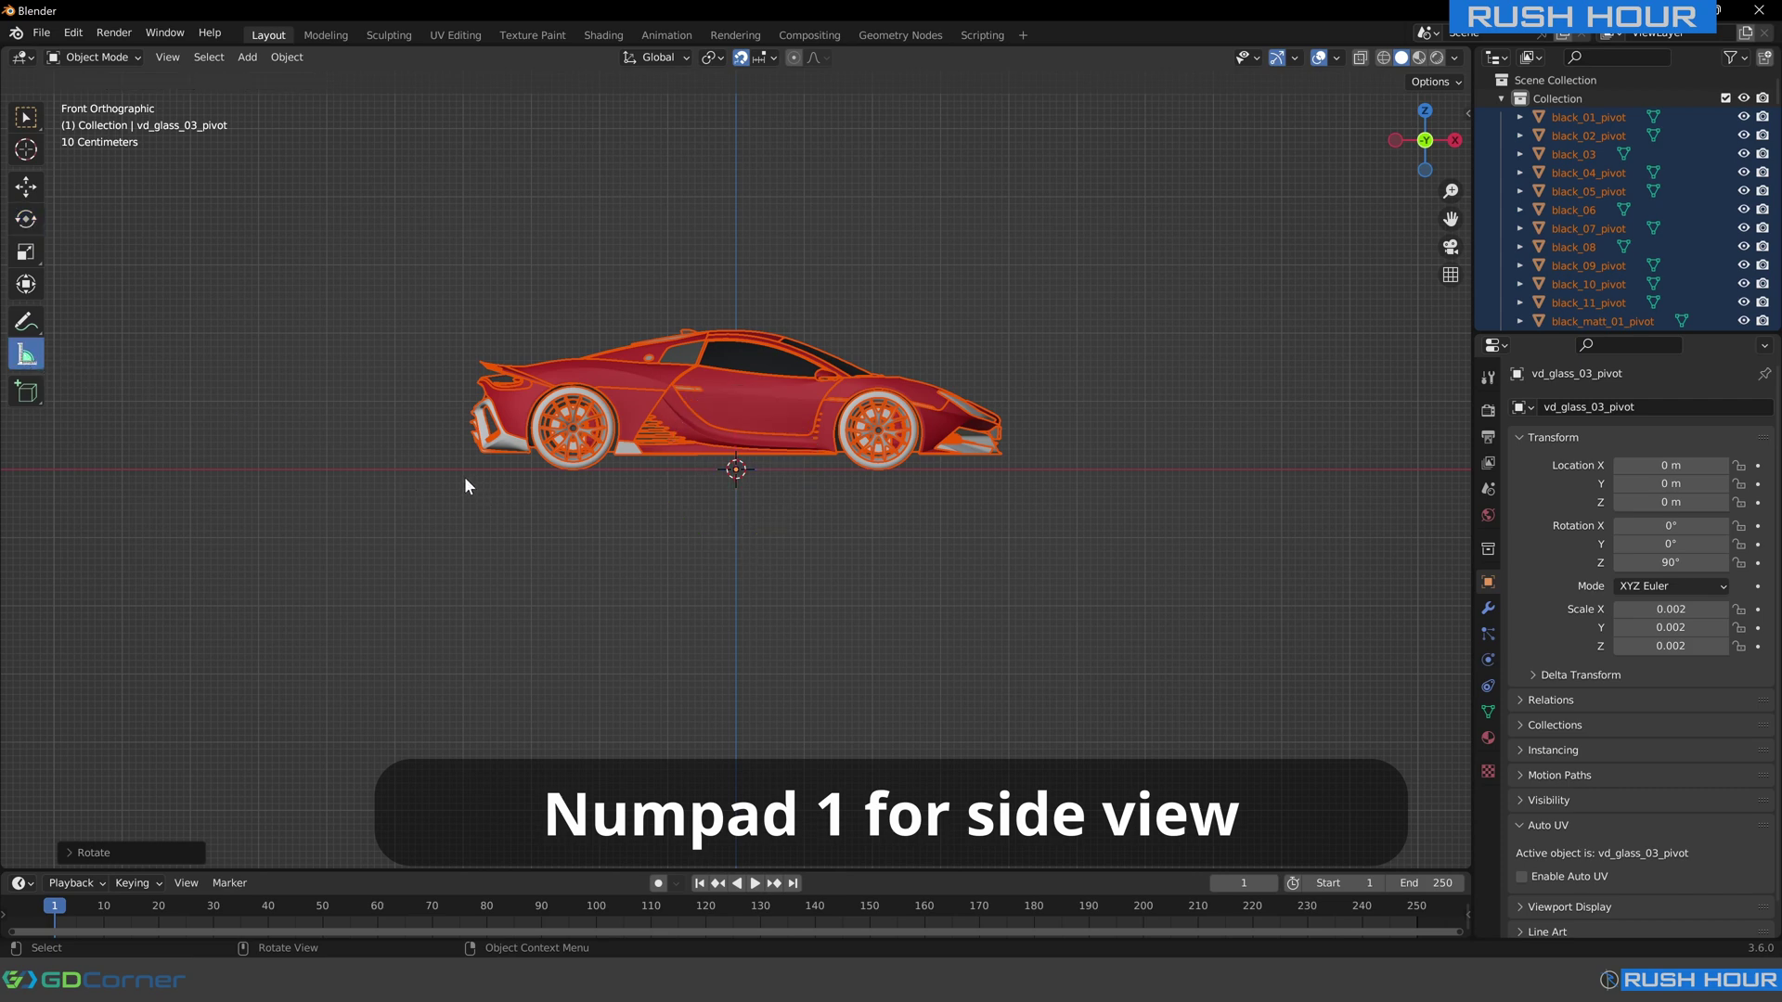
left_click_drag(477, 478, 1002, 480)
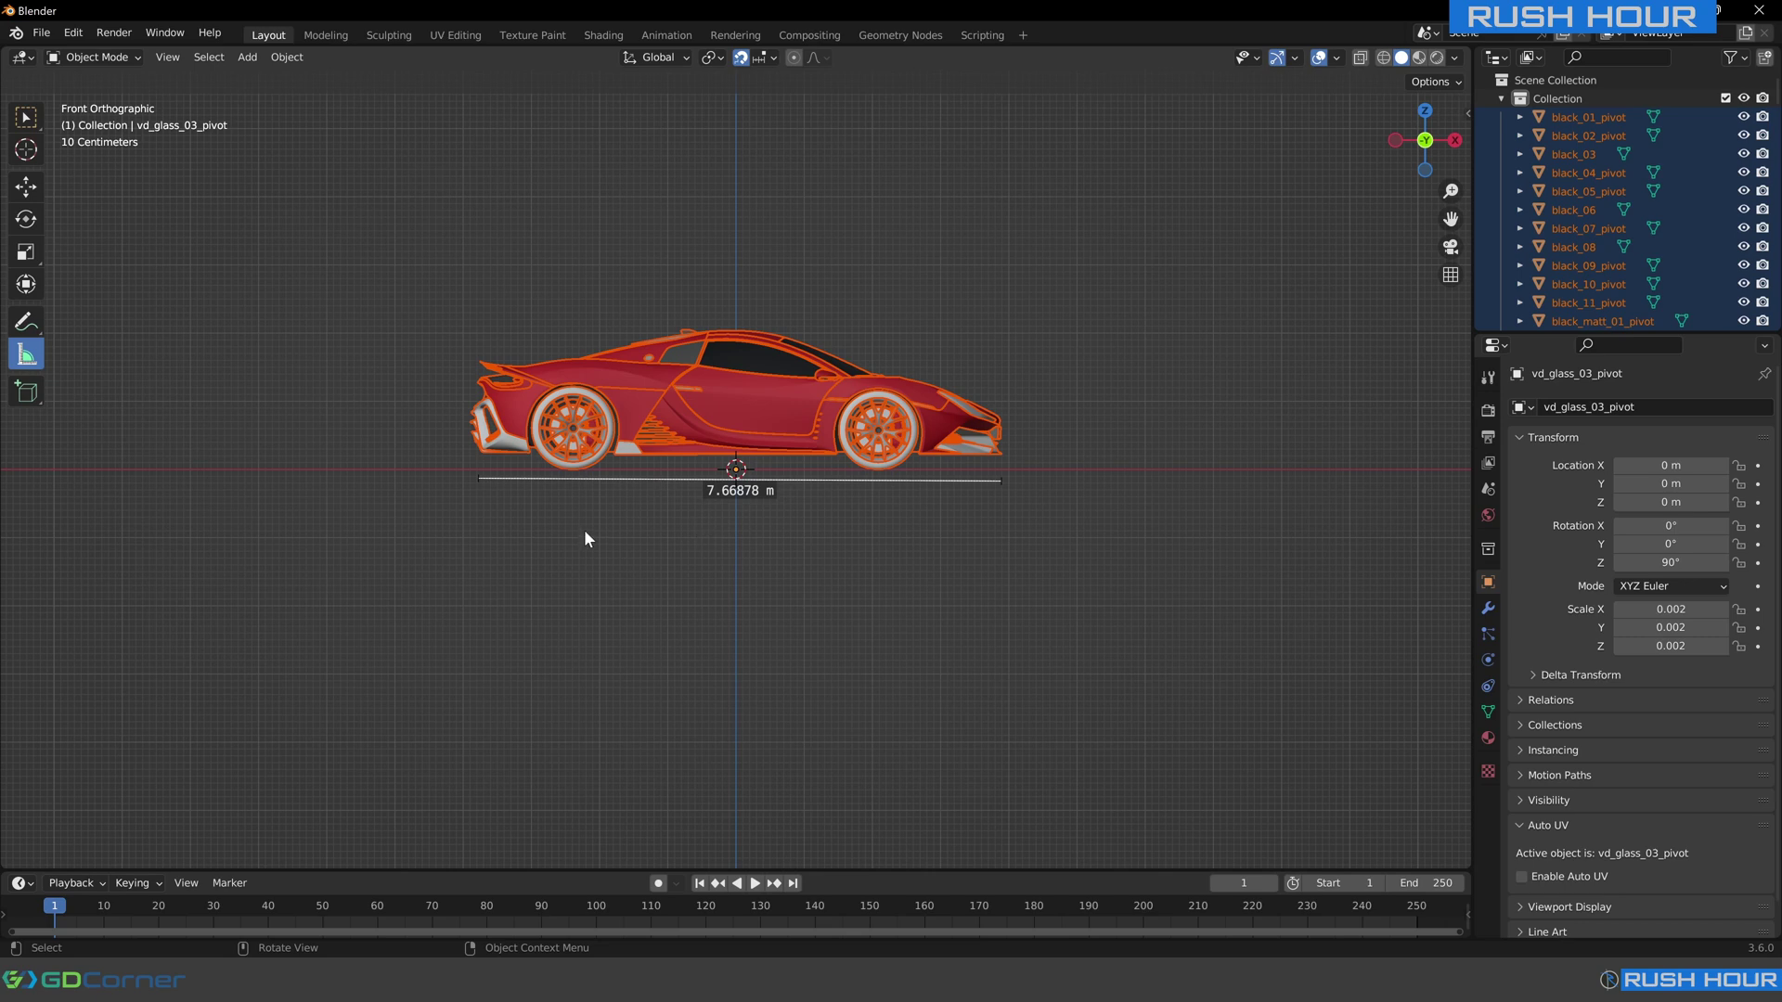
left_click_drag(587, 530, 895, 531)
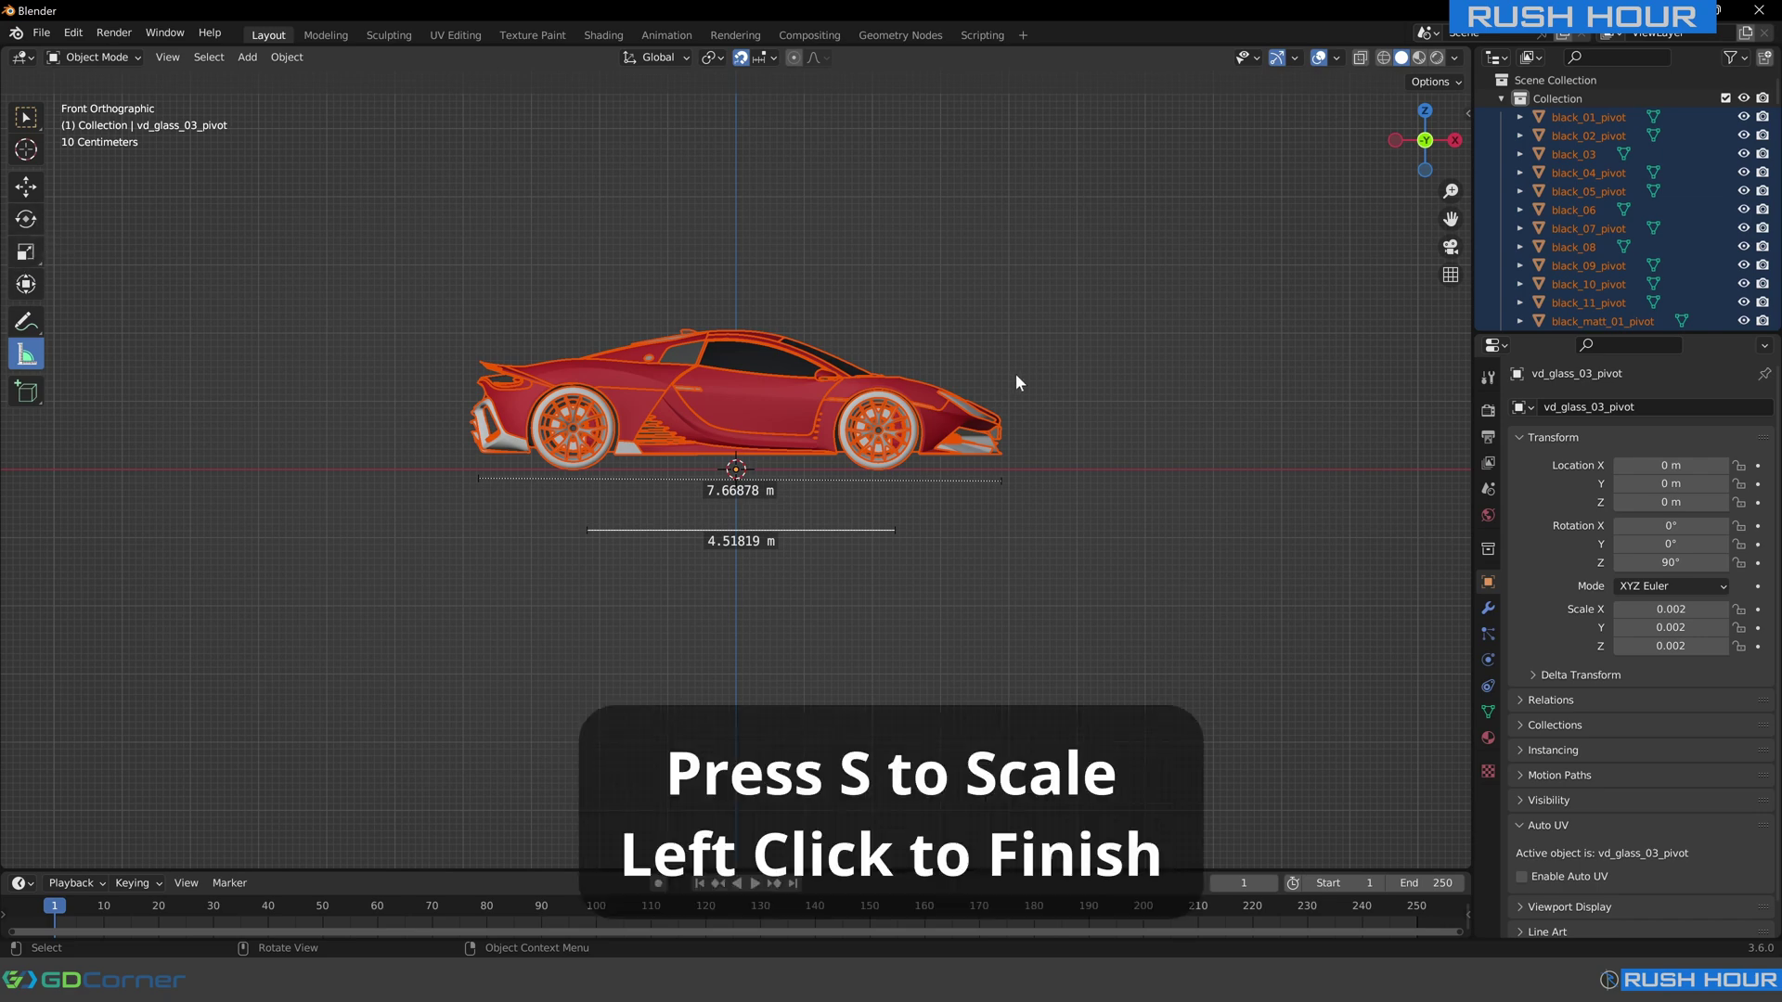
key("s")
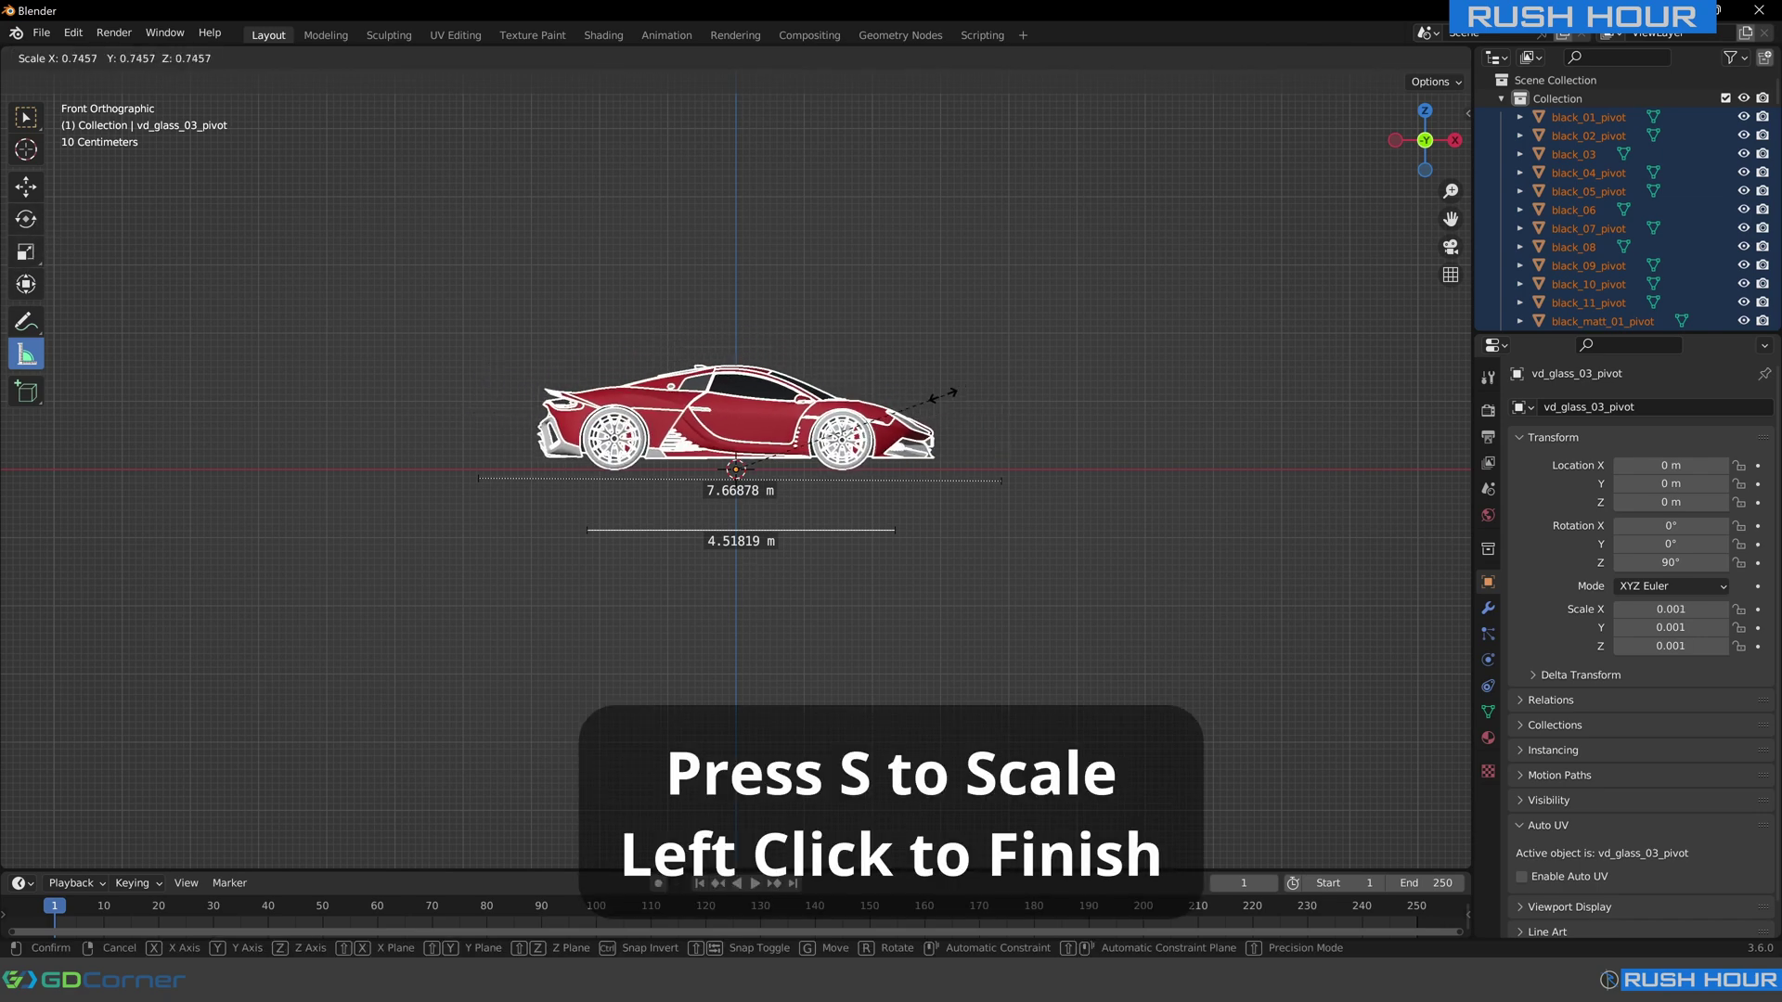
left_click(897, 412)
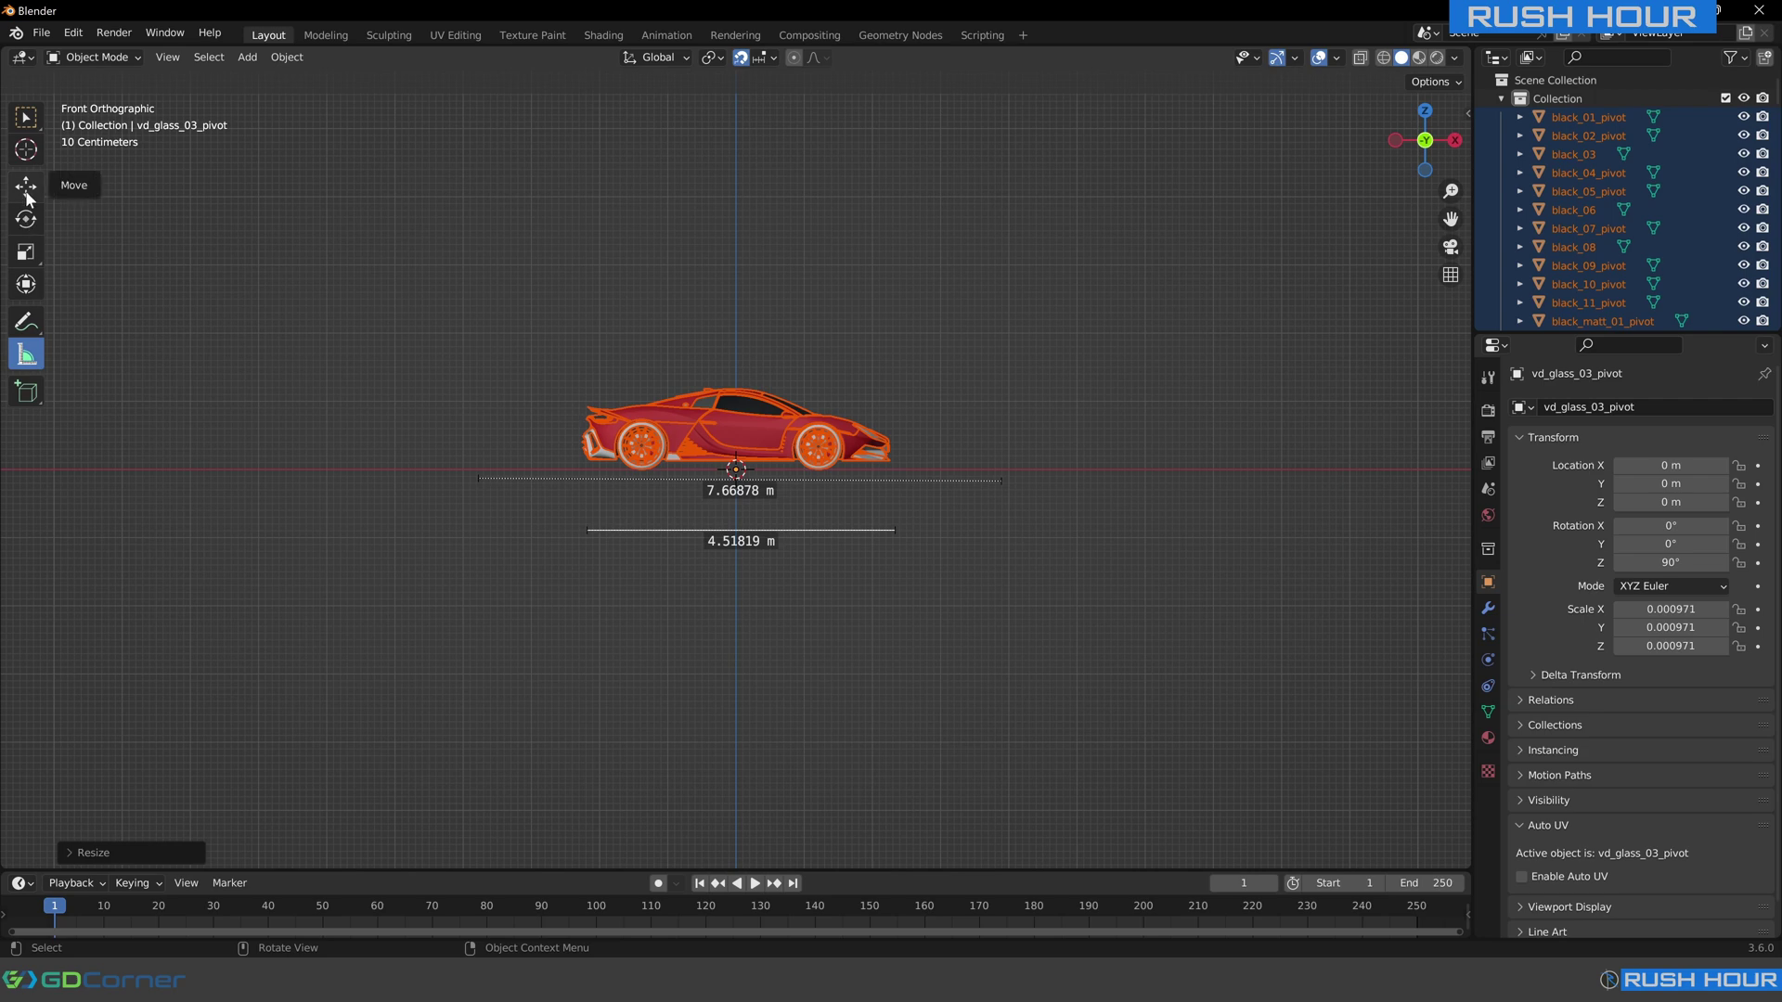
Select all car objects and show the Rush Hour Unreal Vehicle tab in the sidebar.
left_click(26, 117)
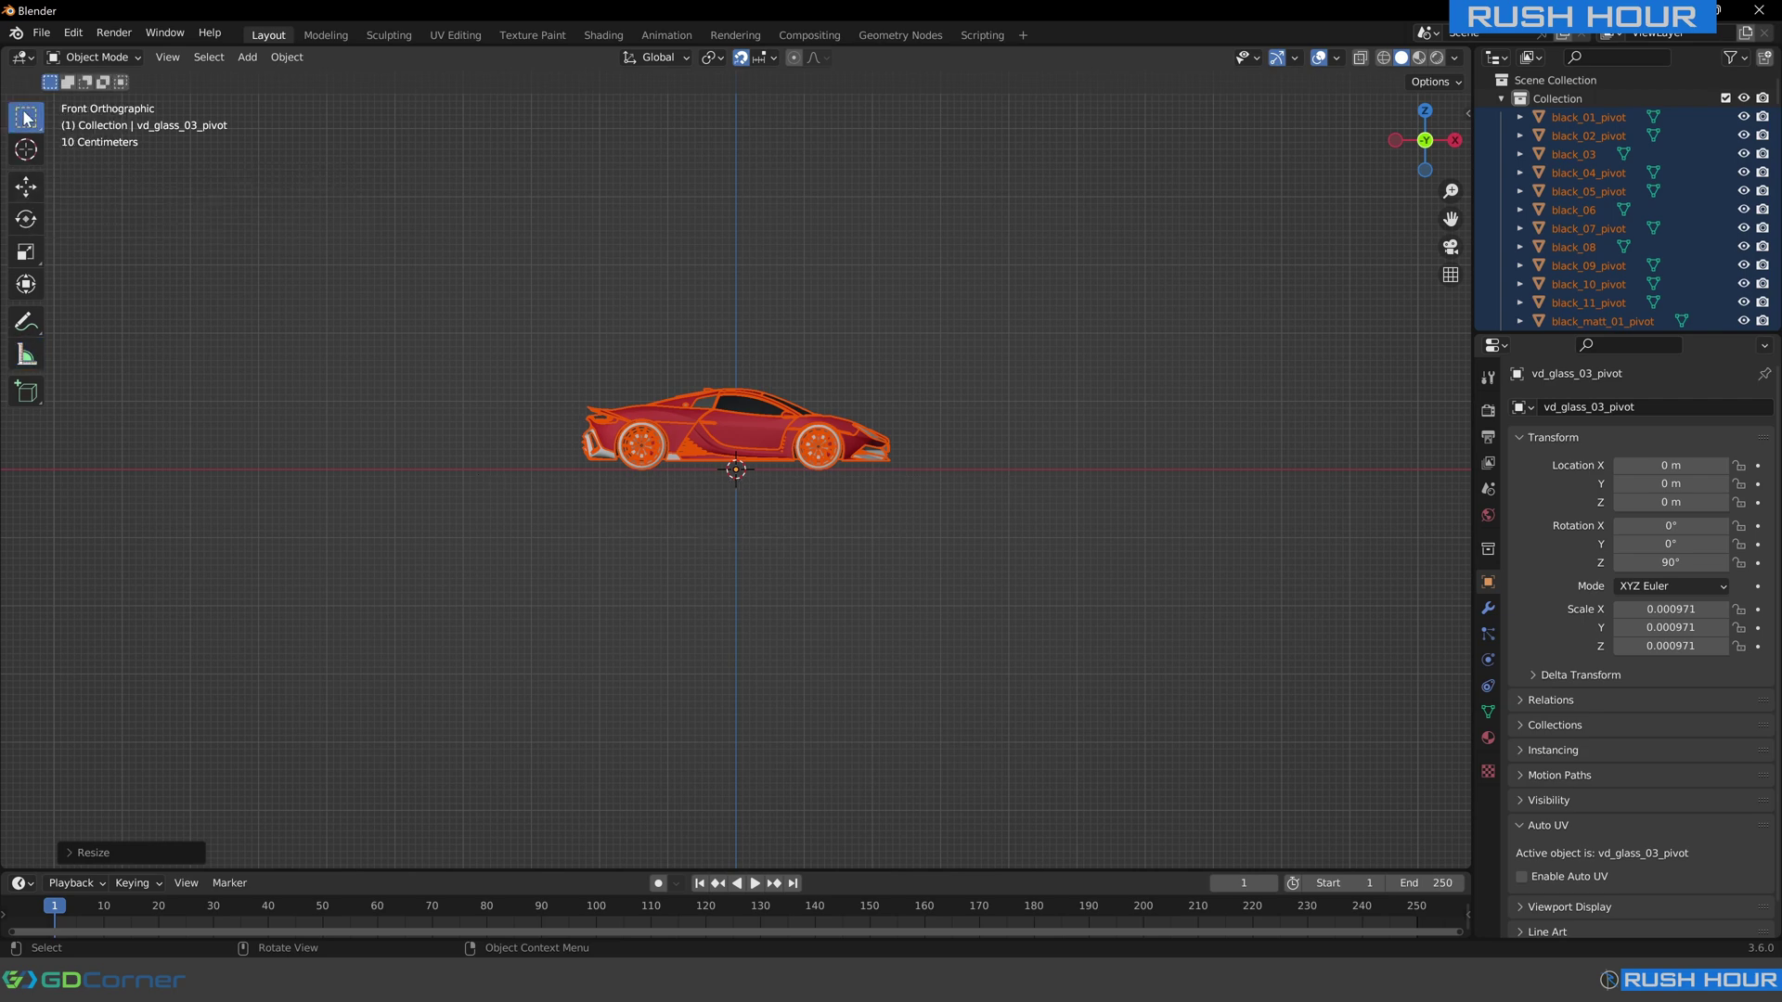
left_click(594, 347)
middle_click_drag(594, 347, 1083, 406)
key("a")
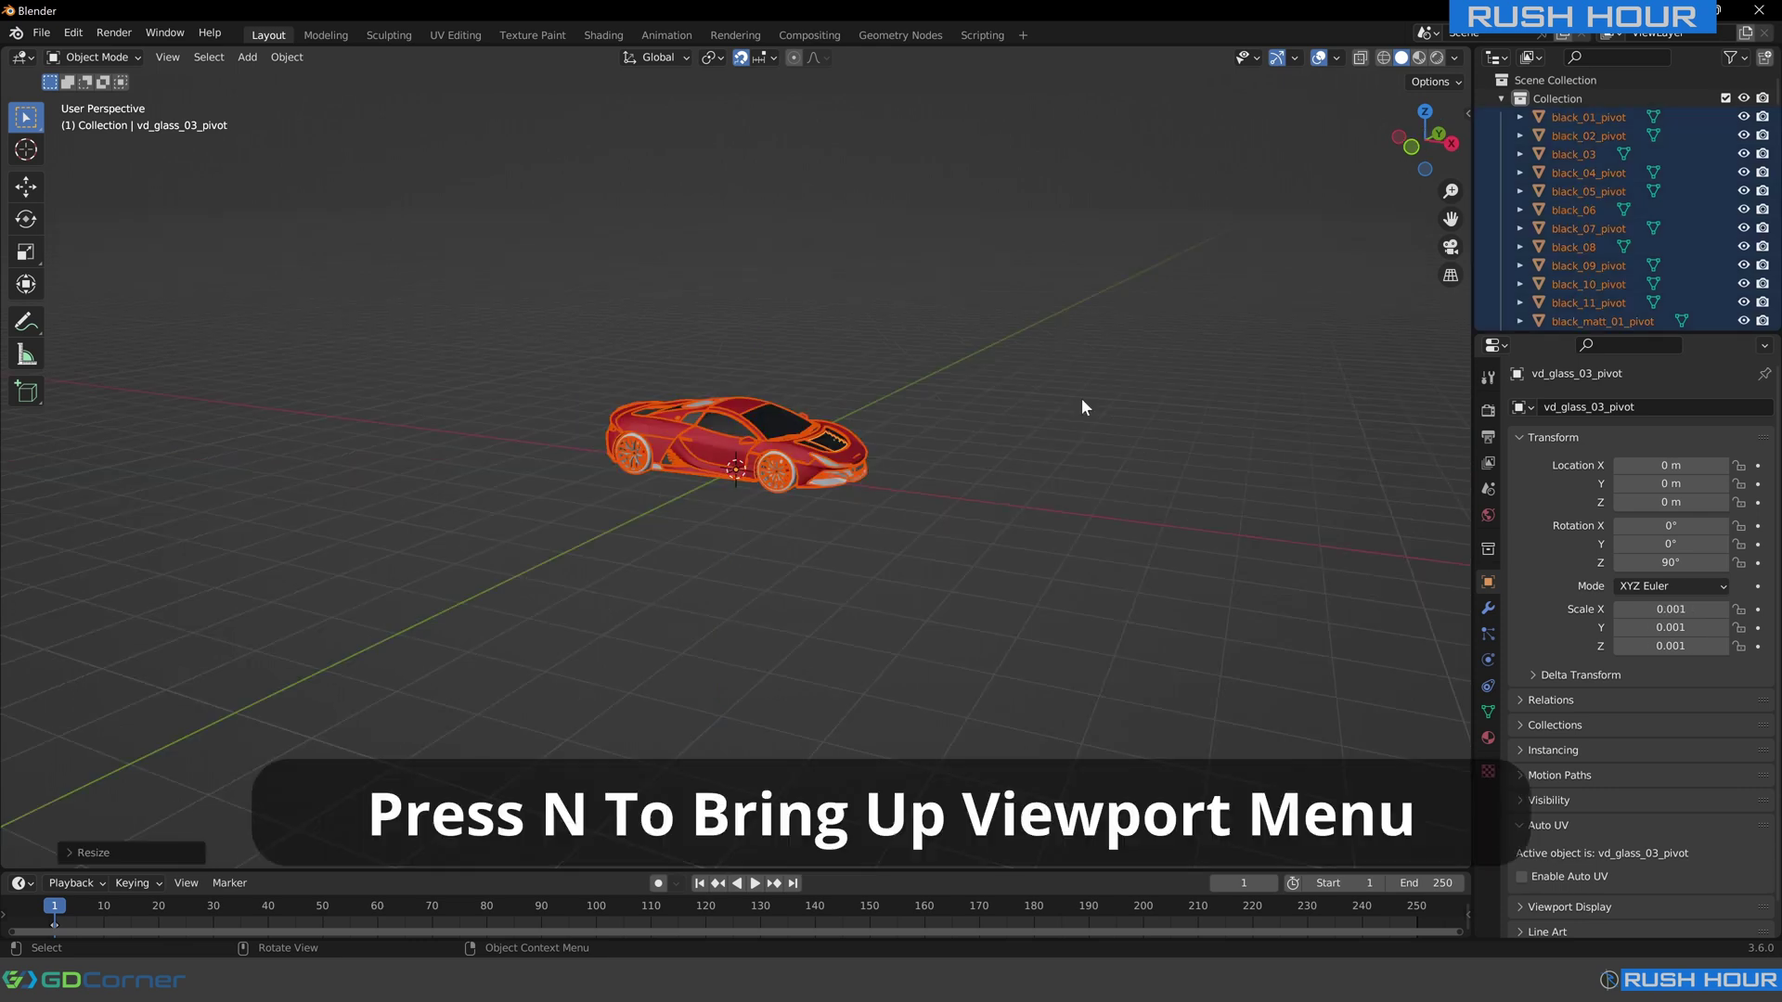
key("n")
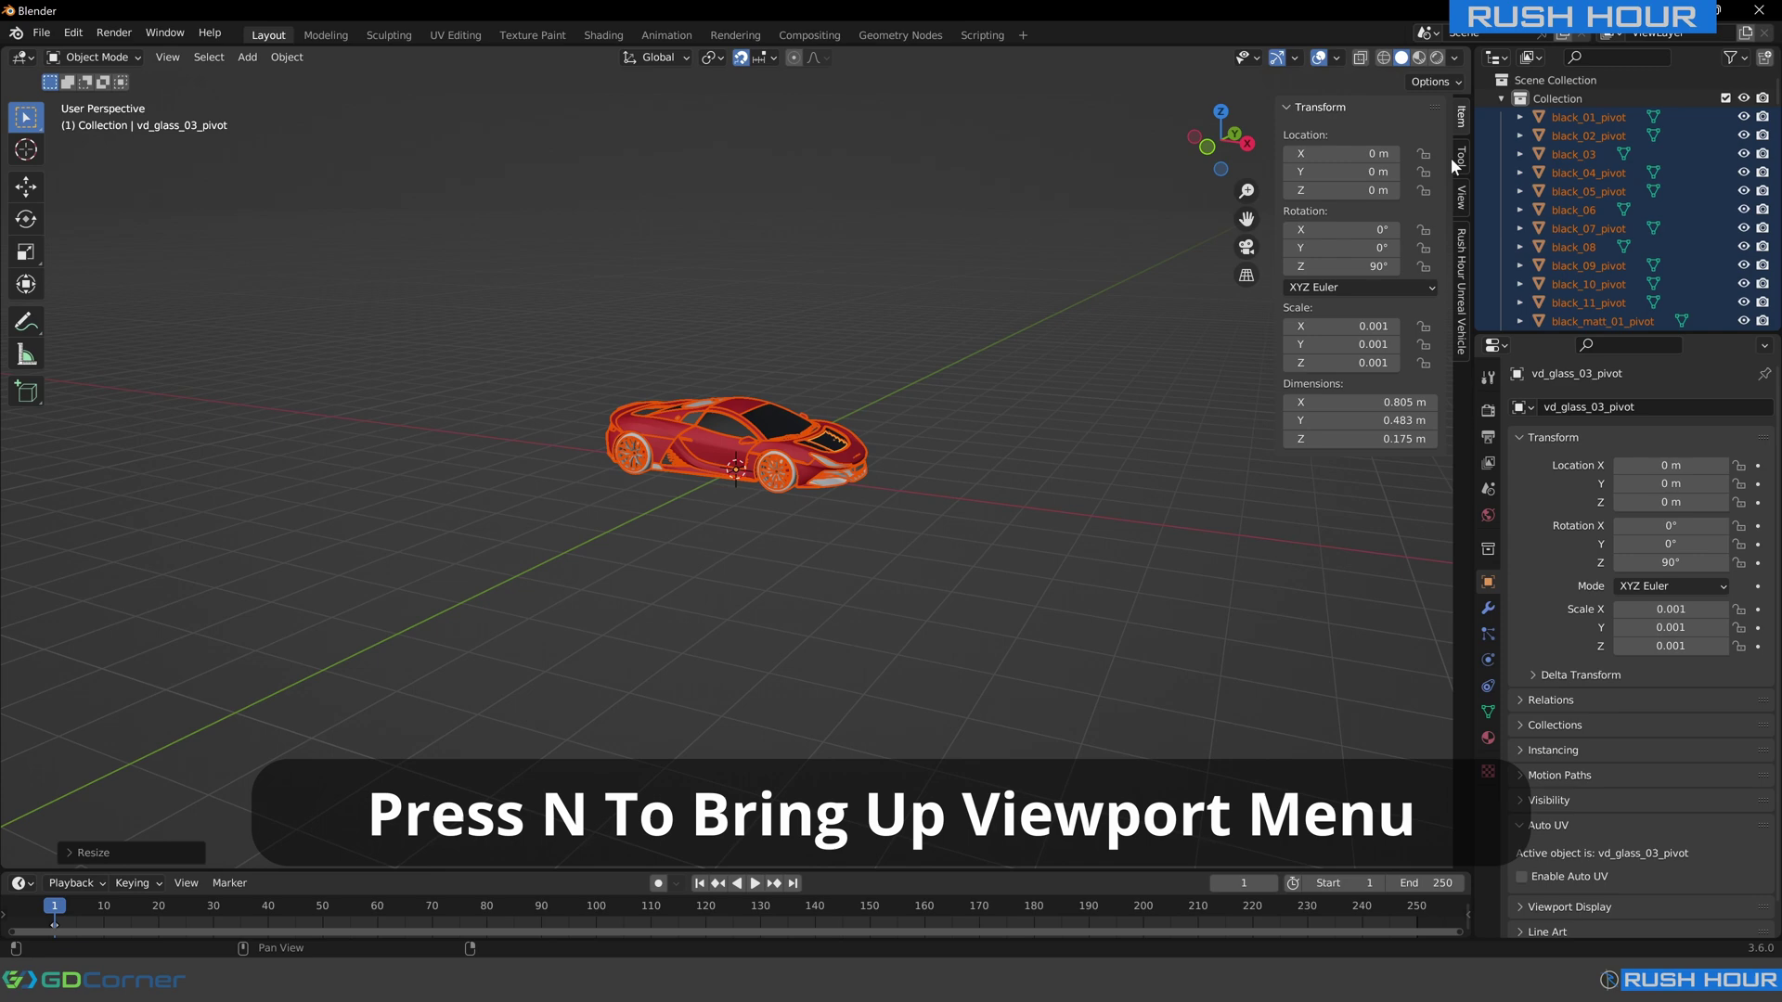
left_click(1457, 264)
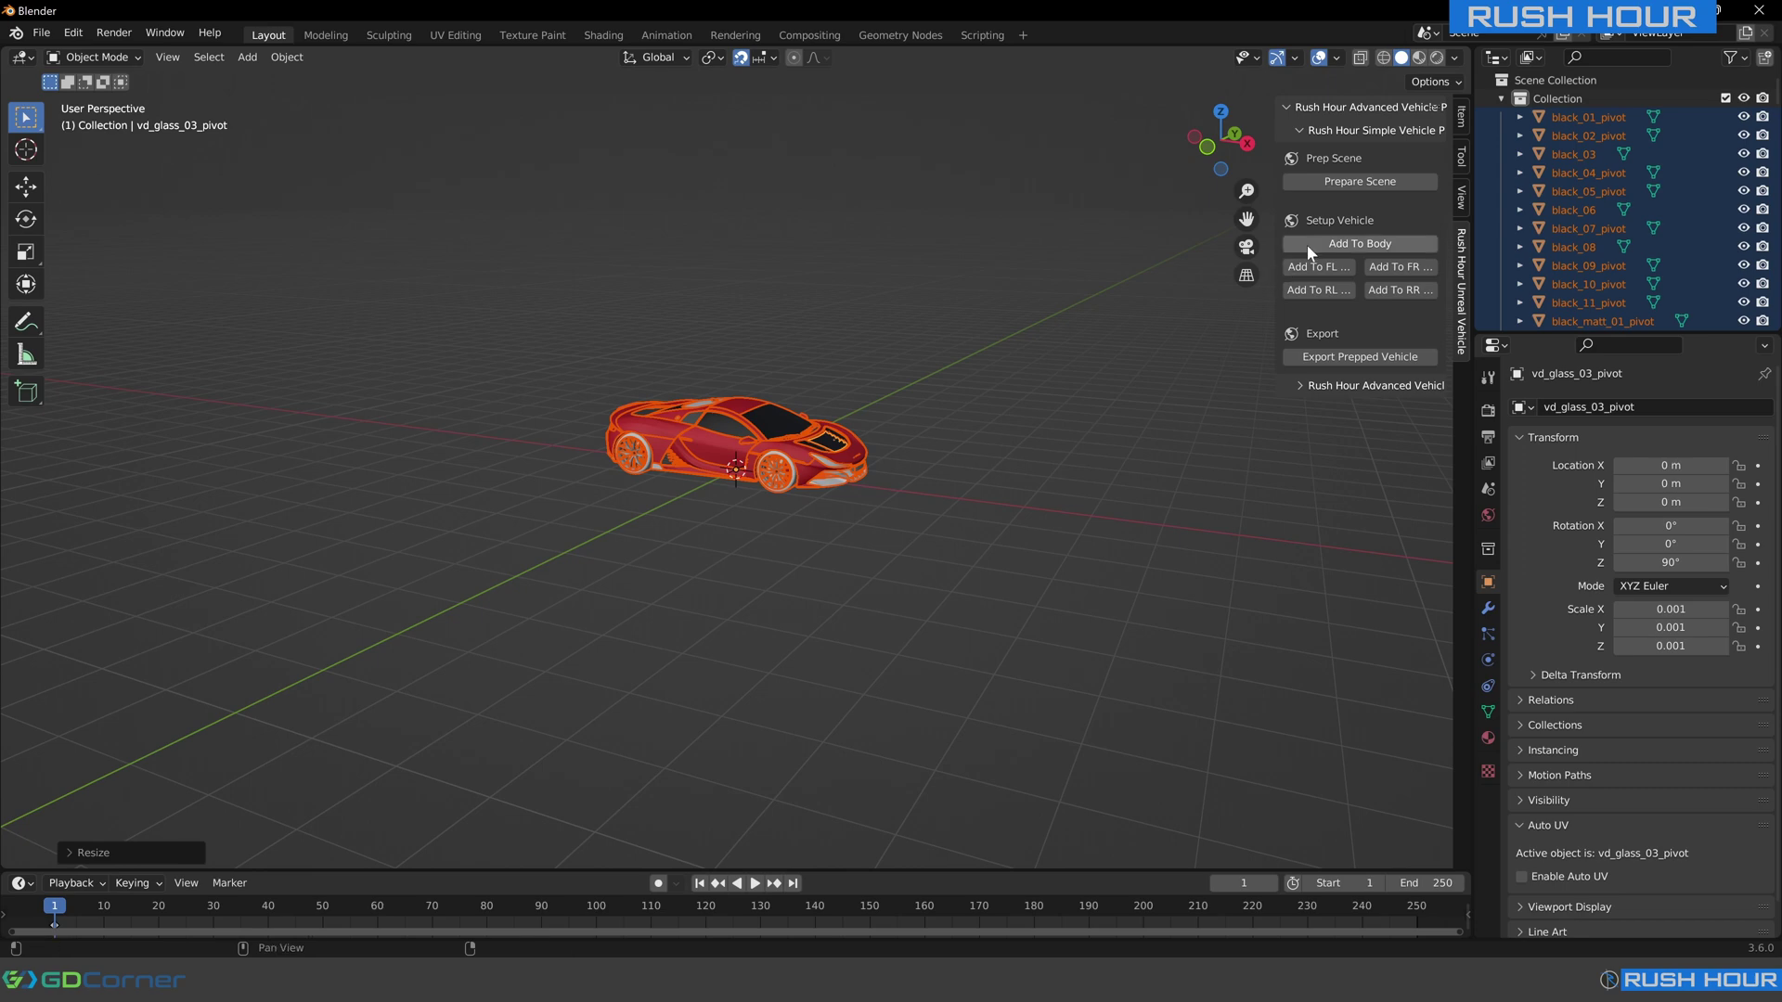
Run Prepare Scene in the Rush Hour panel and collapse the original Collection in the Outliner.
left_click(1355, 181)
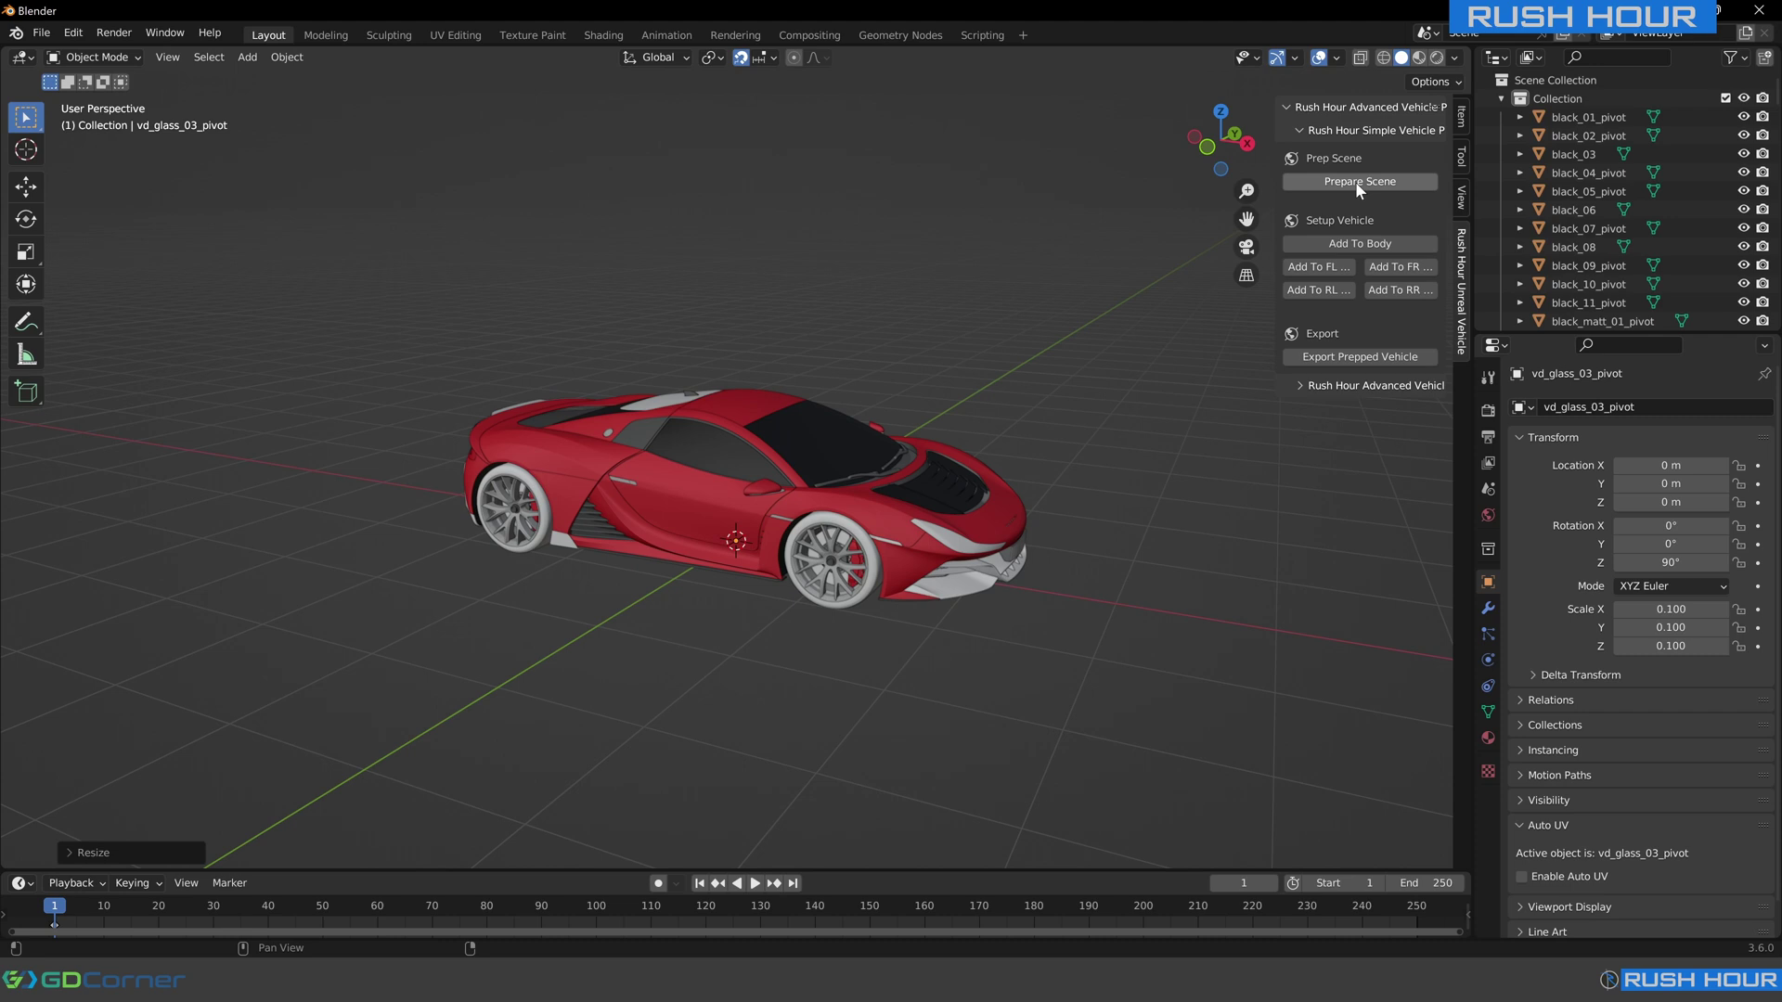
left_click(1501, 97)
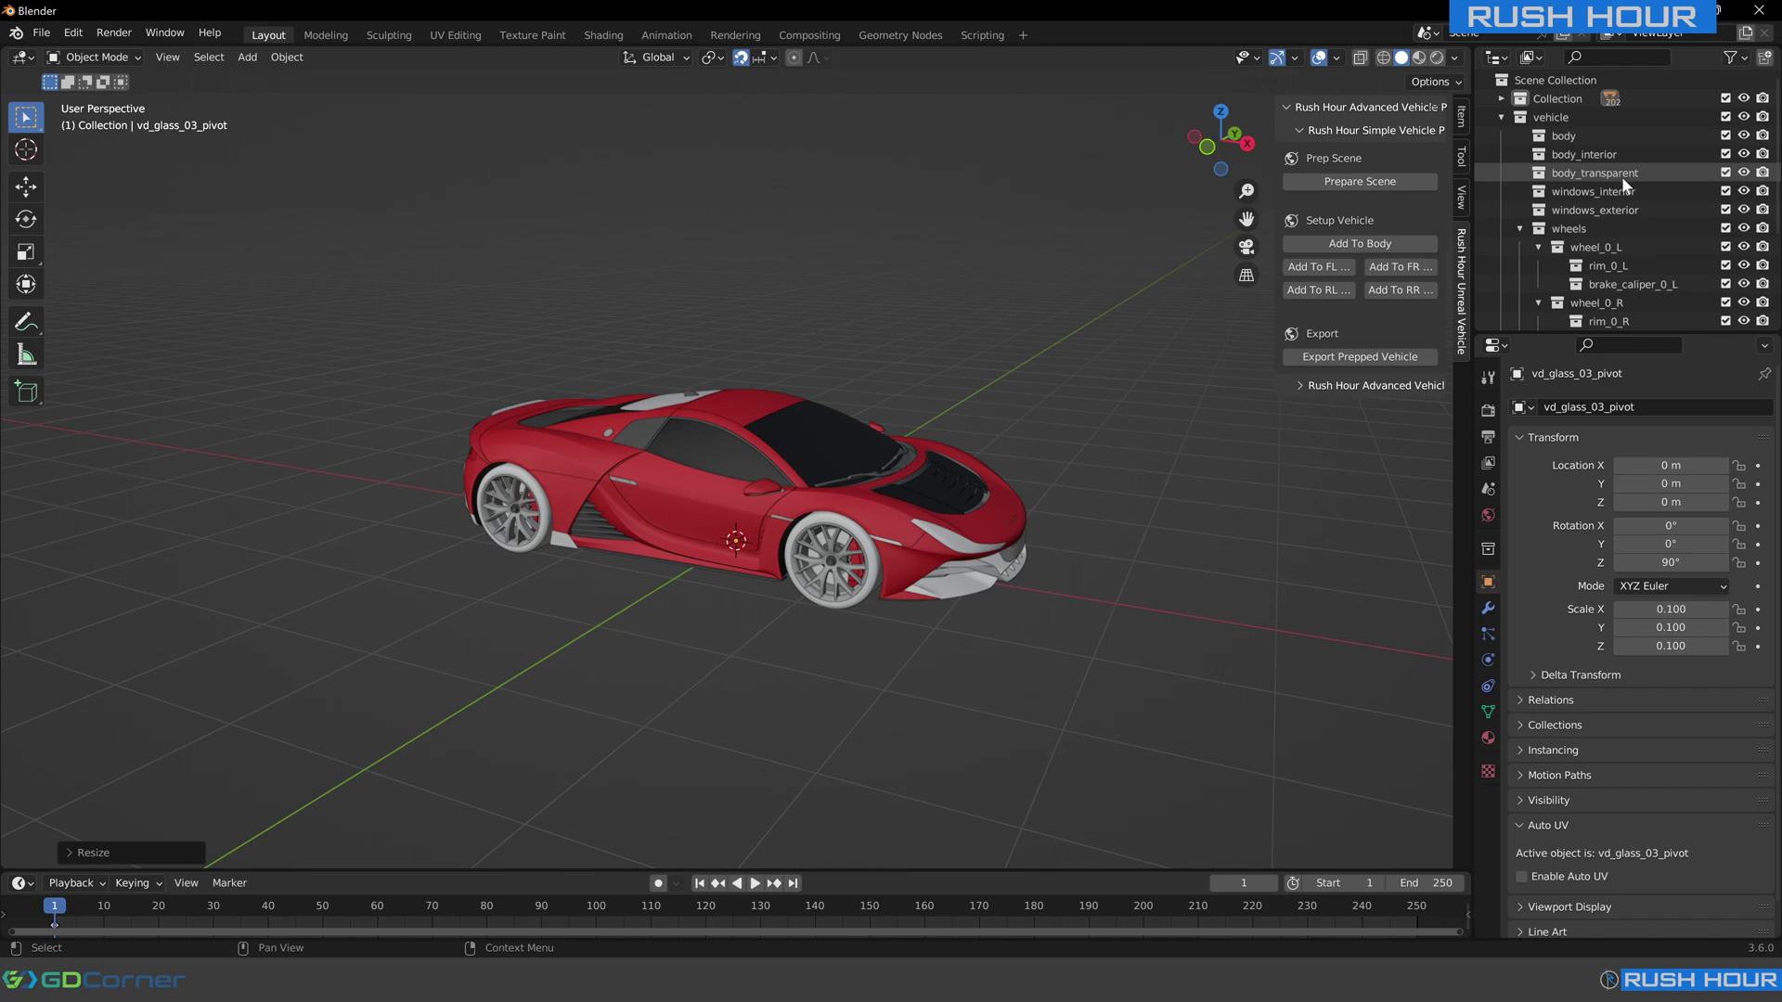
Box-select the car body in side view and add it to the vehicle's body collection.
key("KP_1")
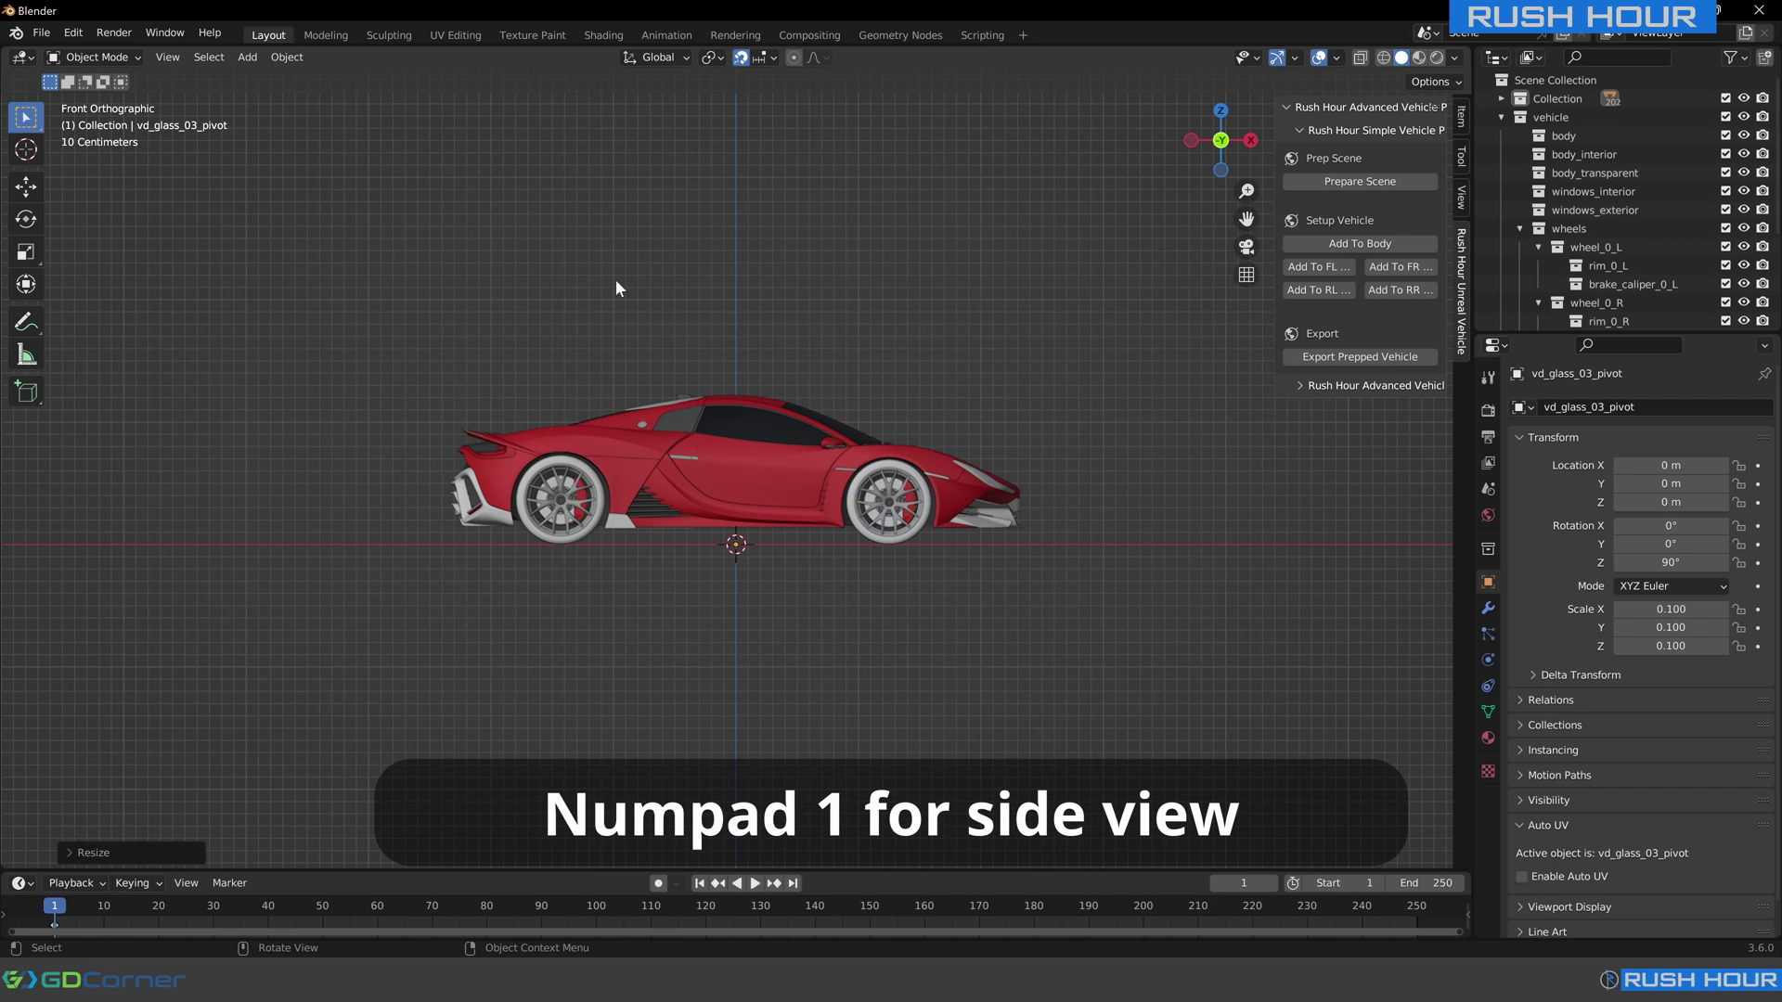
left_click_drag(621, 270, 838, 619)
left_click(1334, 244)
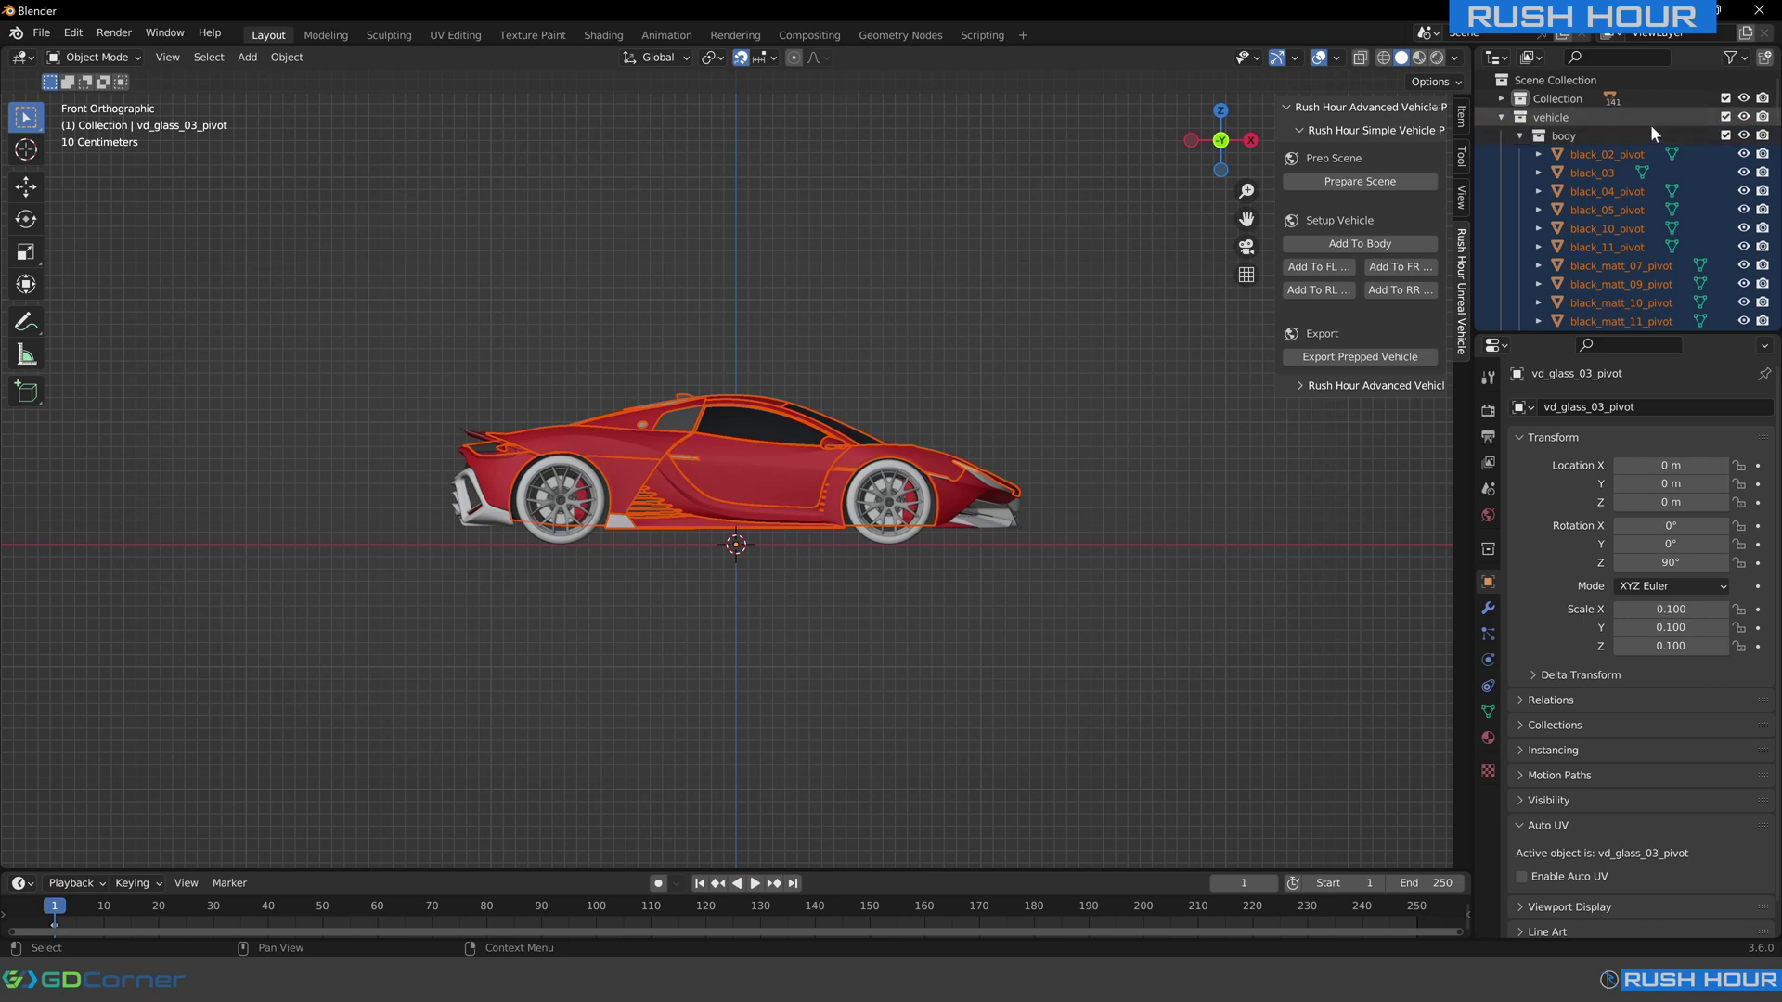
Hide the vehicle collection and add the leftover body pieces to the body collection.
left_click(1743, 118)
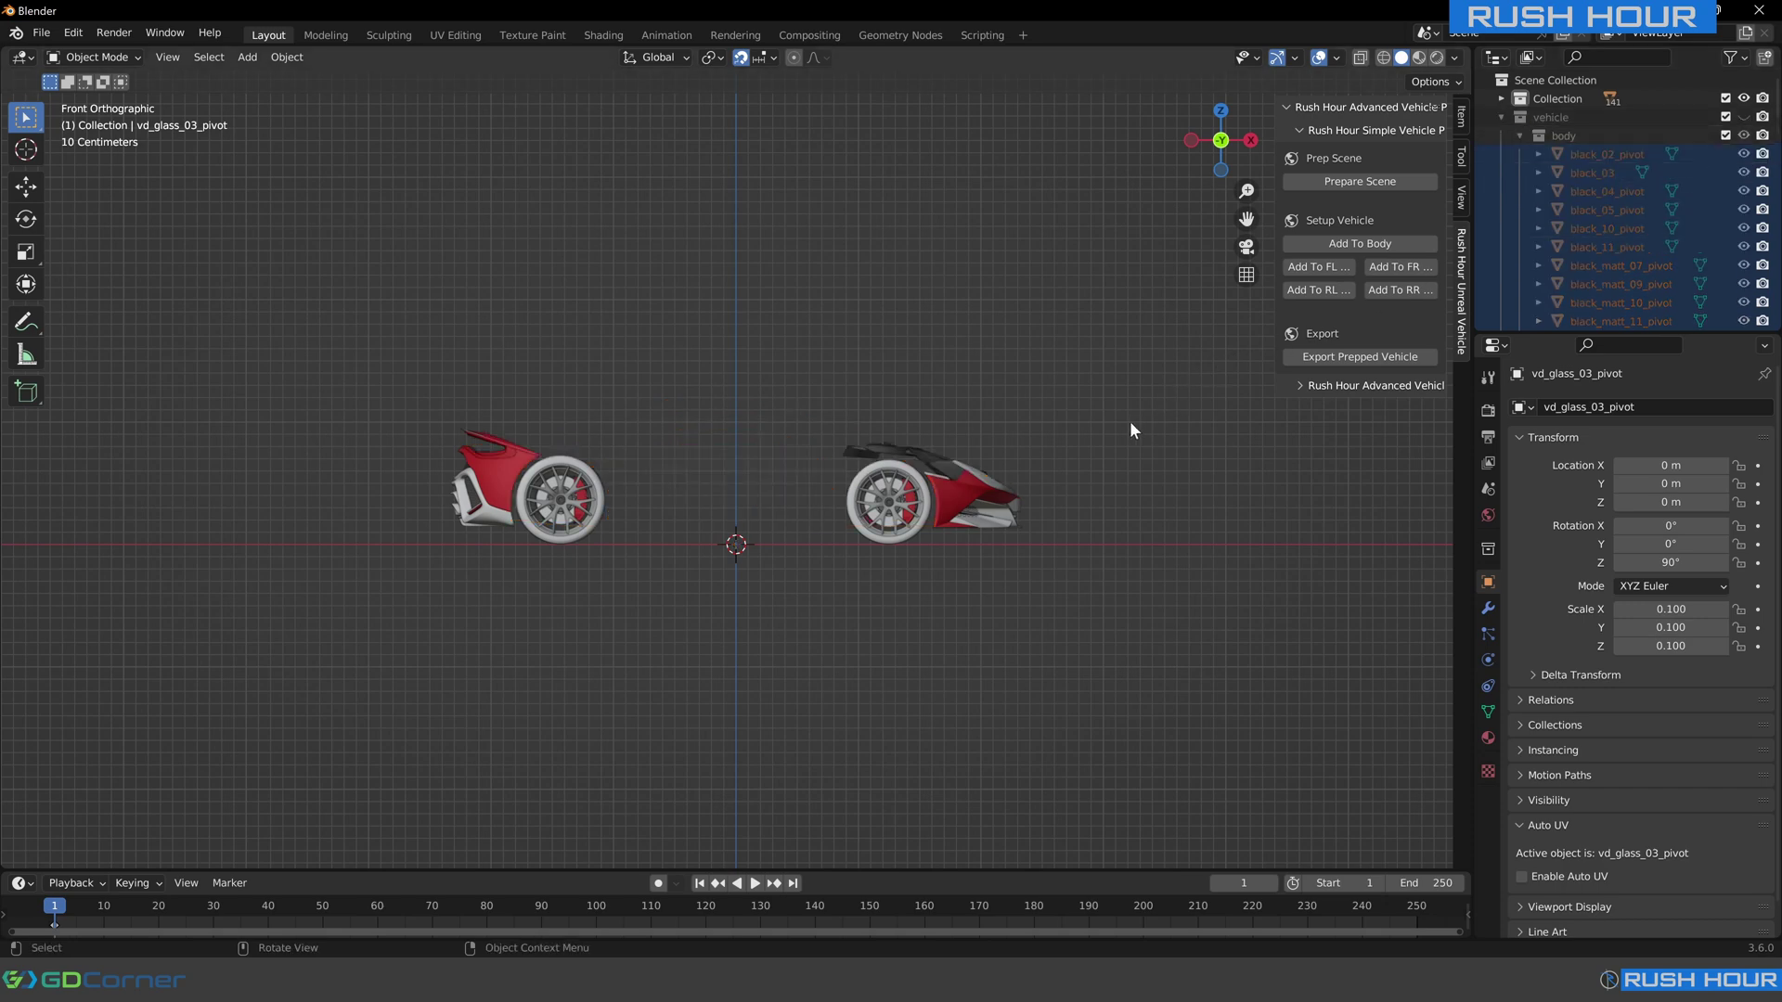
left_click_drag(1066, 596, 938, 401)
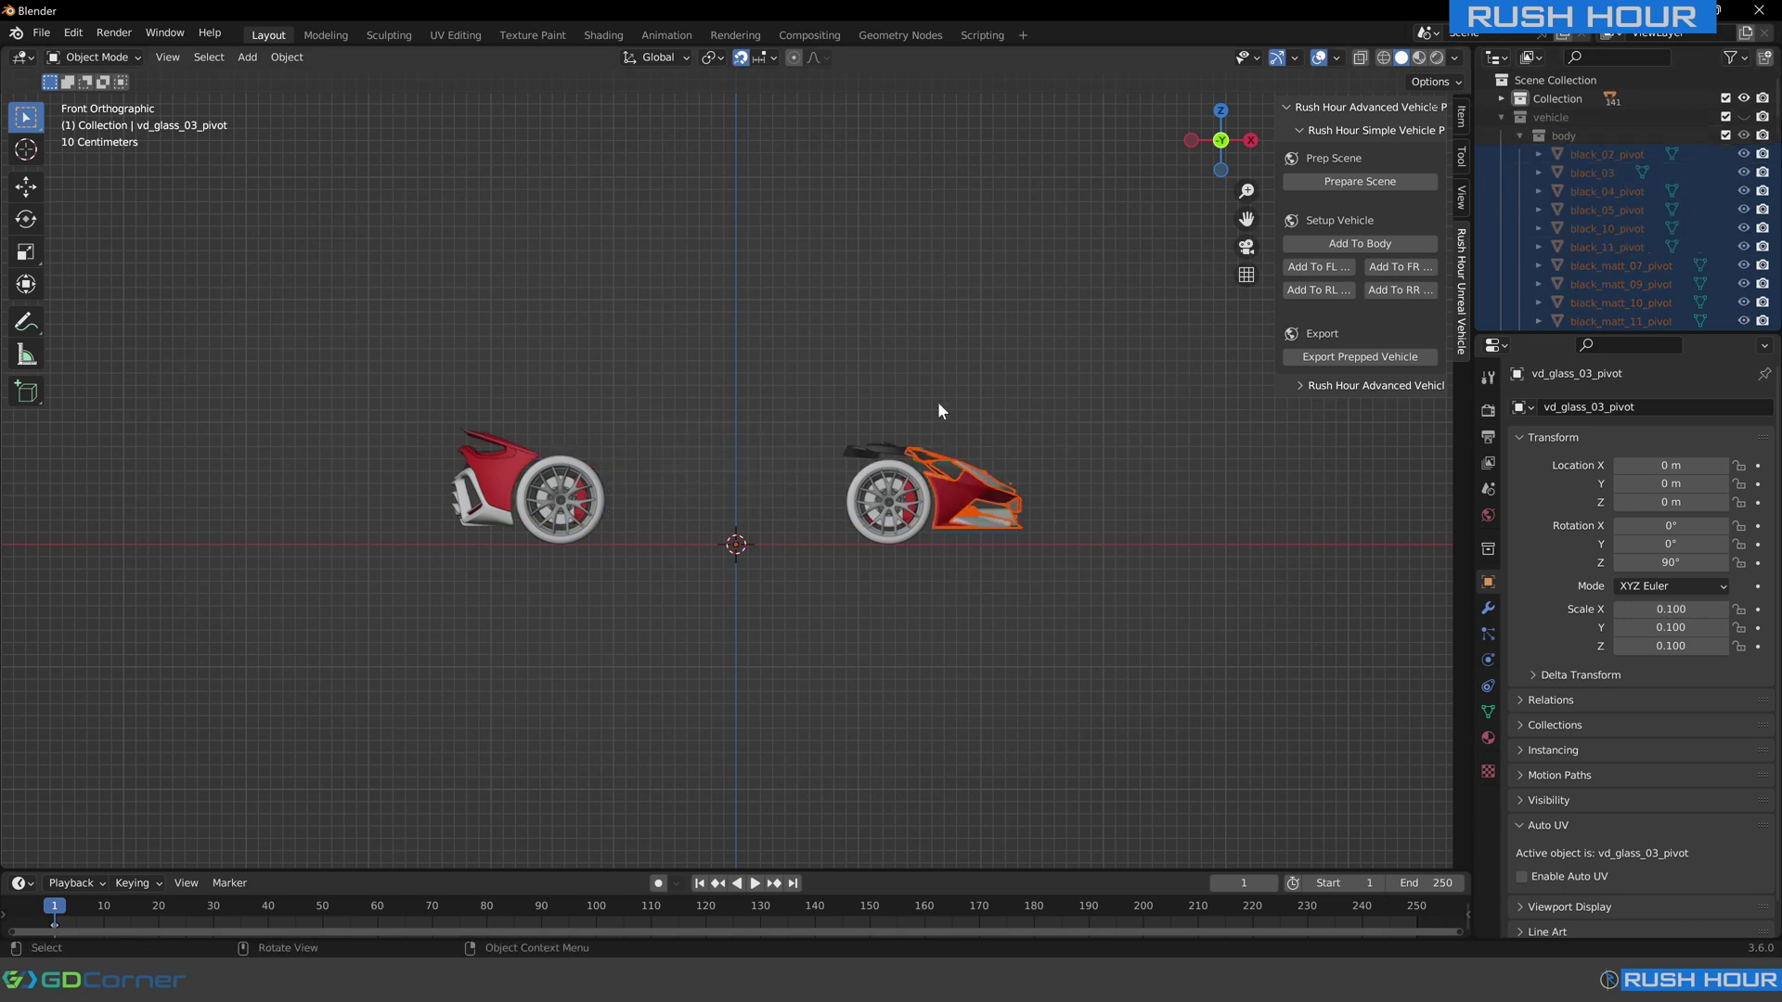
left_click(1329, 243)
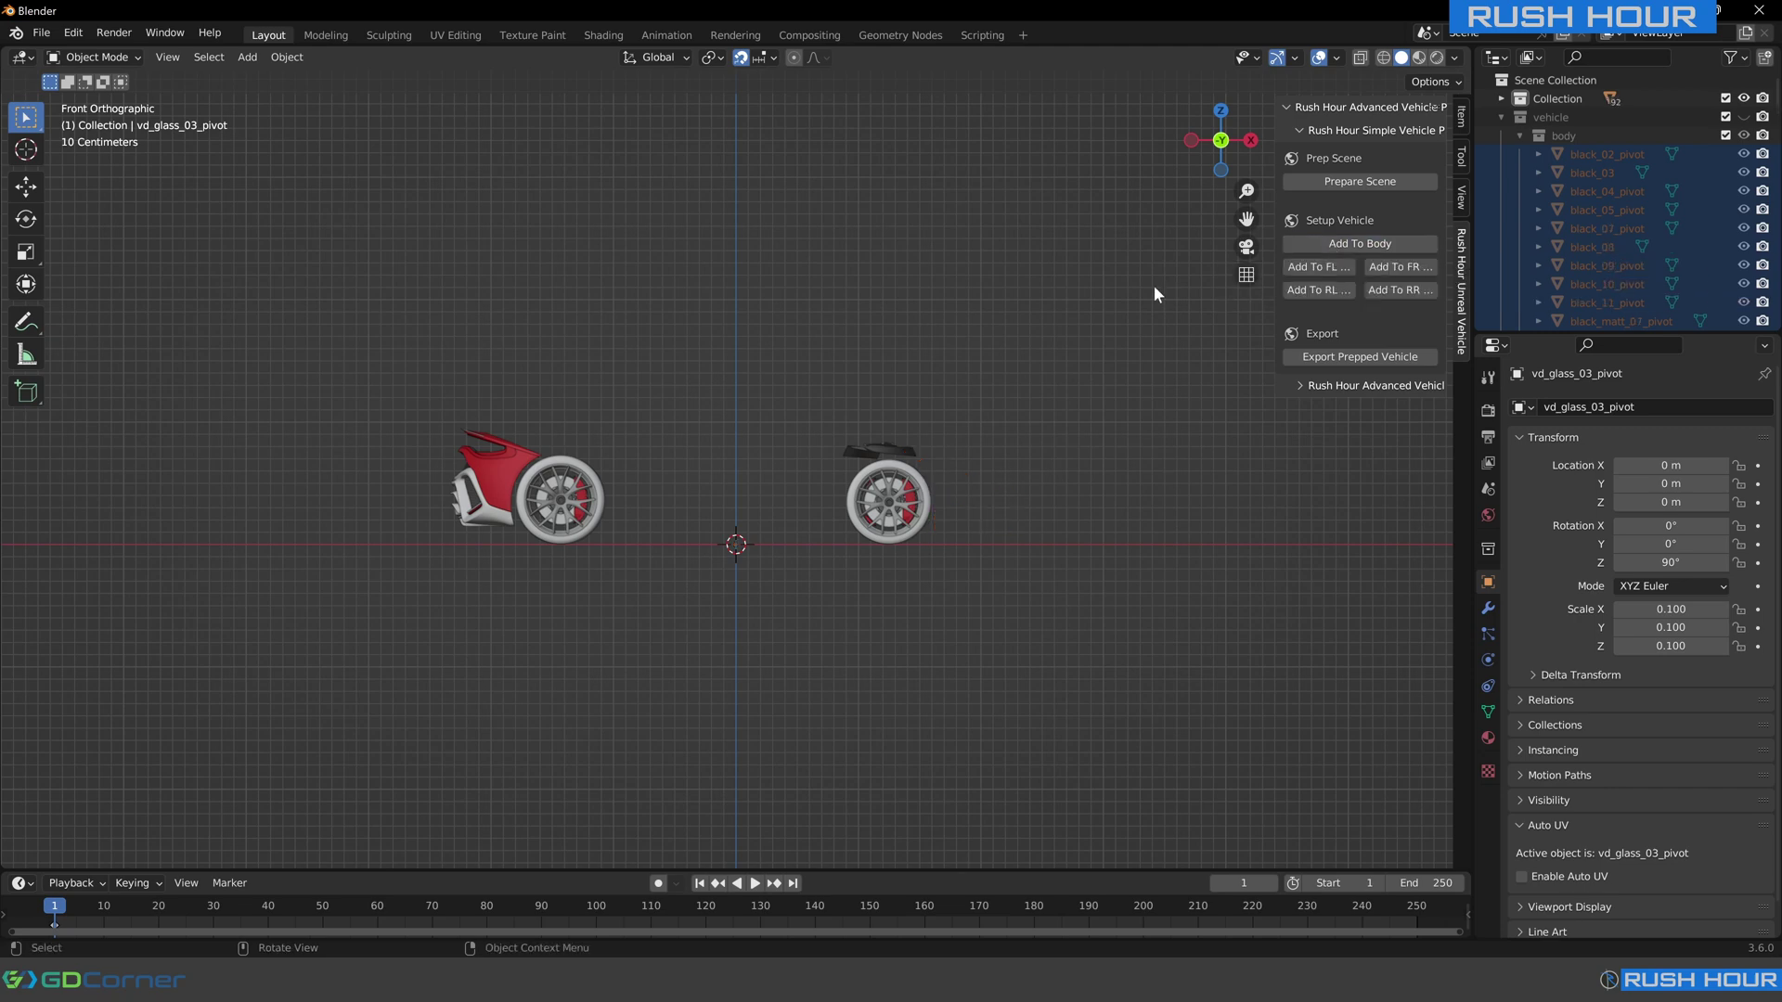
left_click_drag(826, 416, 865, 434)
left_click(1317, 243)
left_click_drag(436, 417, 505, 557)
key("shift+r")
left_click_drag(520, 457, 426, 409)
key("shift+r")
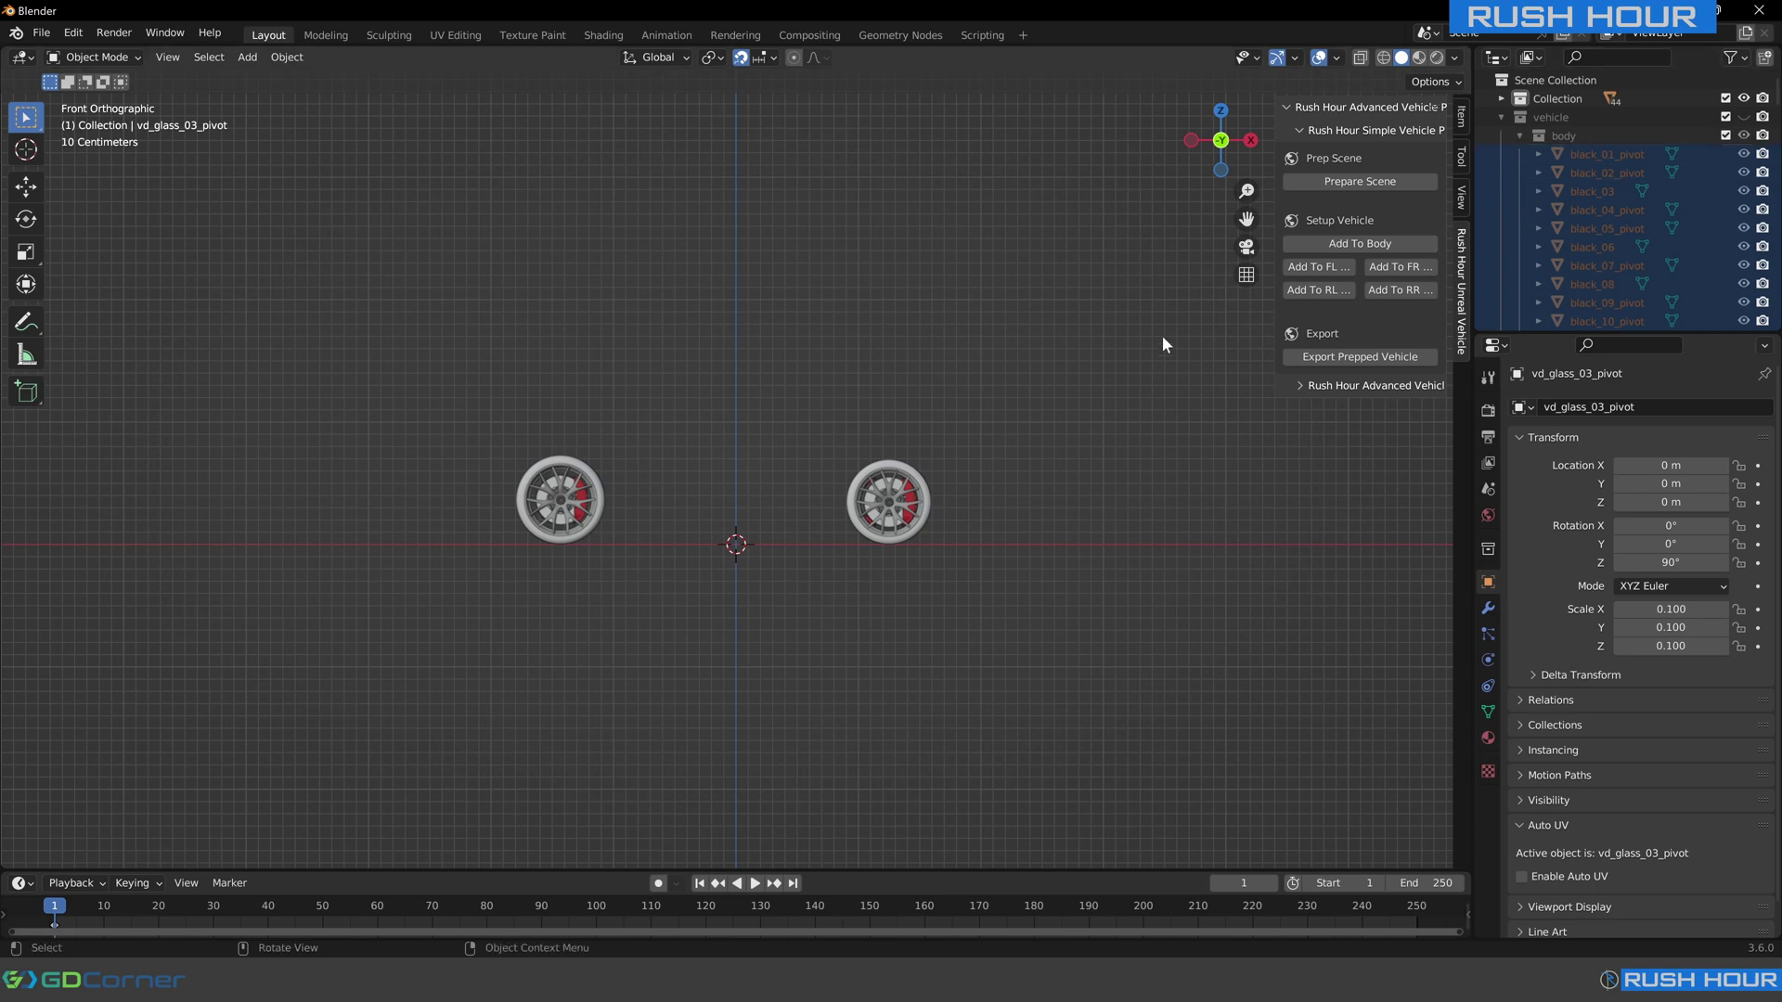
middle_click_drag(733, 399, 906, 510)
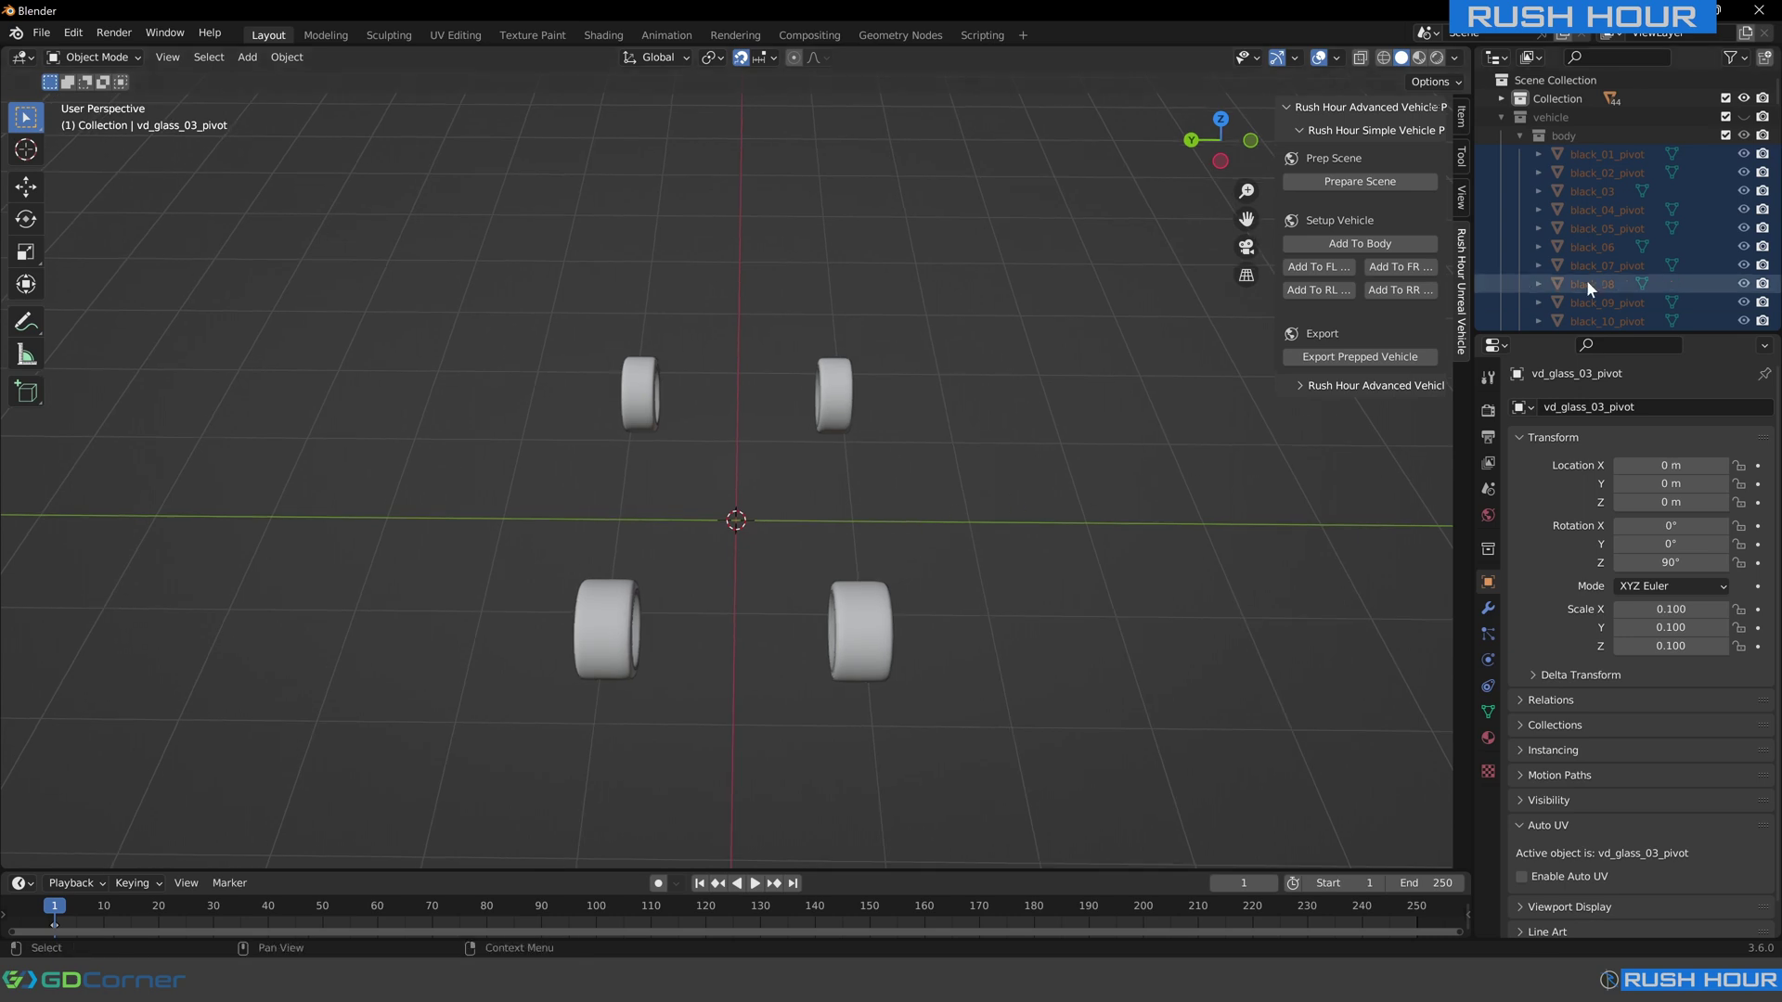
Assign the top-left and top-right wheels to the FL and FR wheel slots.
left_click(1745, 118)
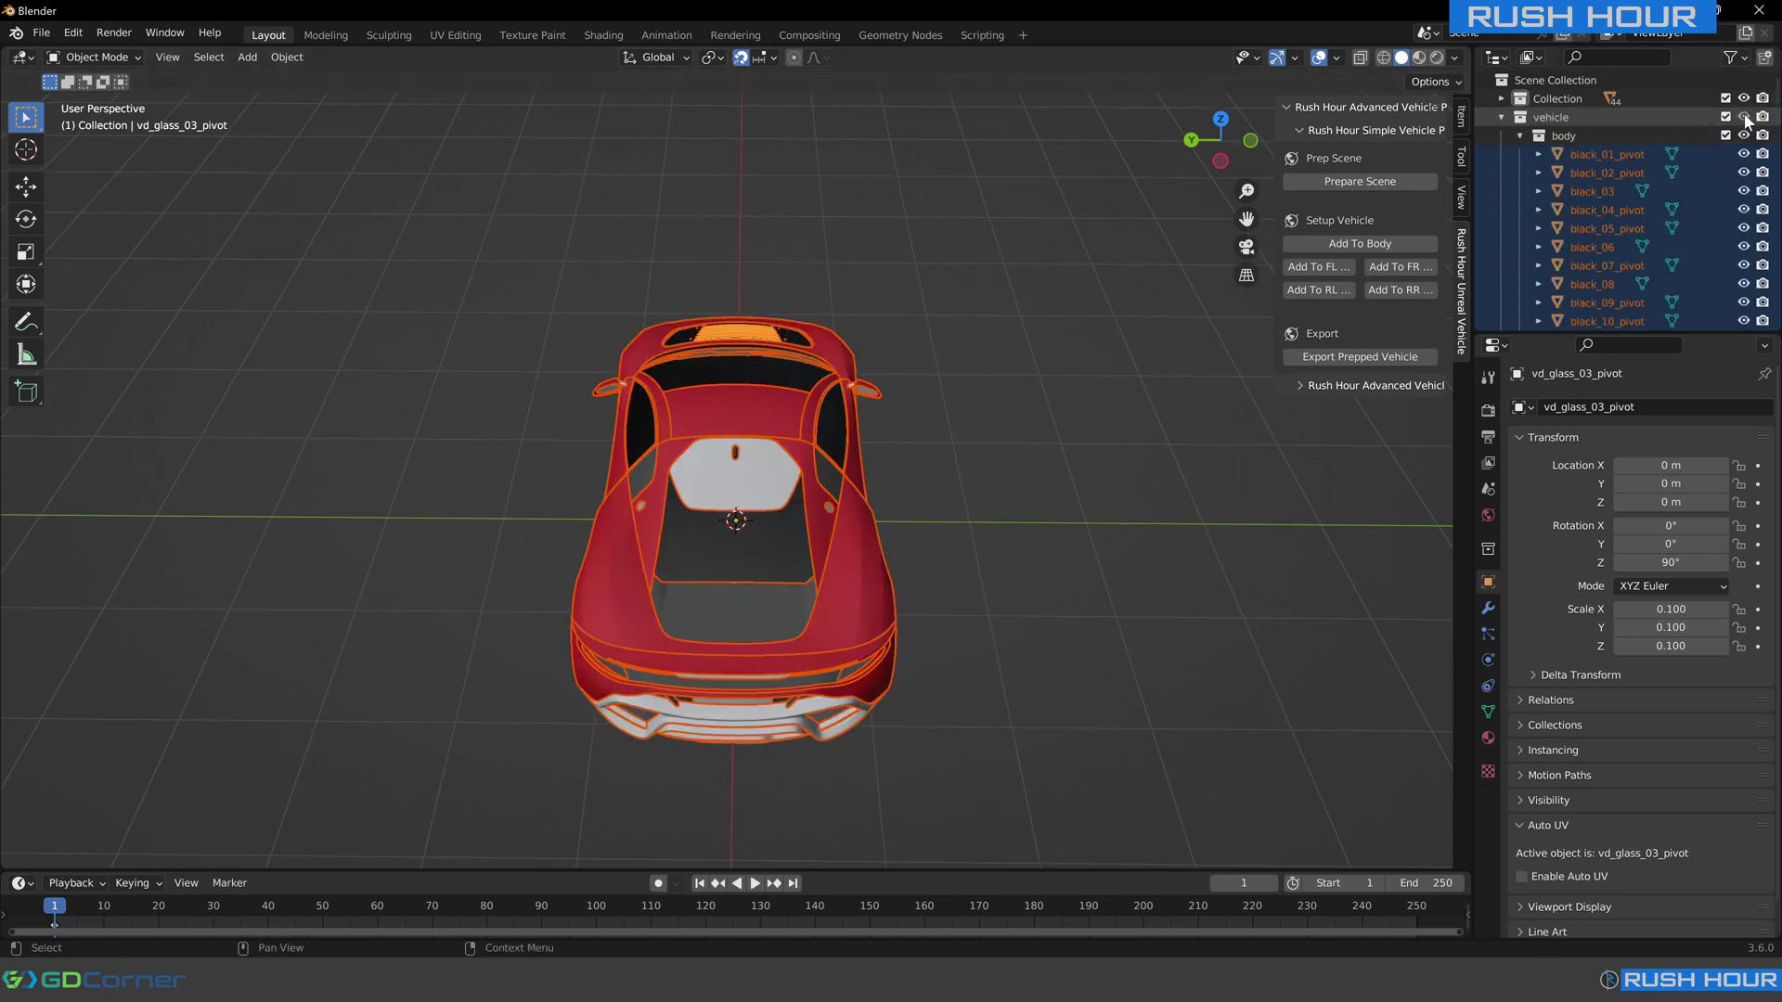
left_click(1744, 118)
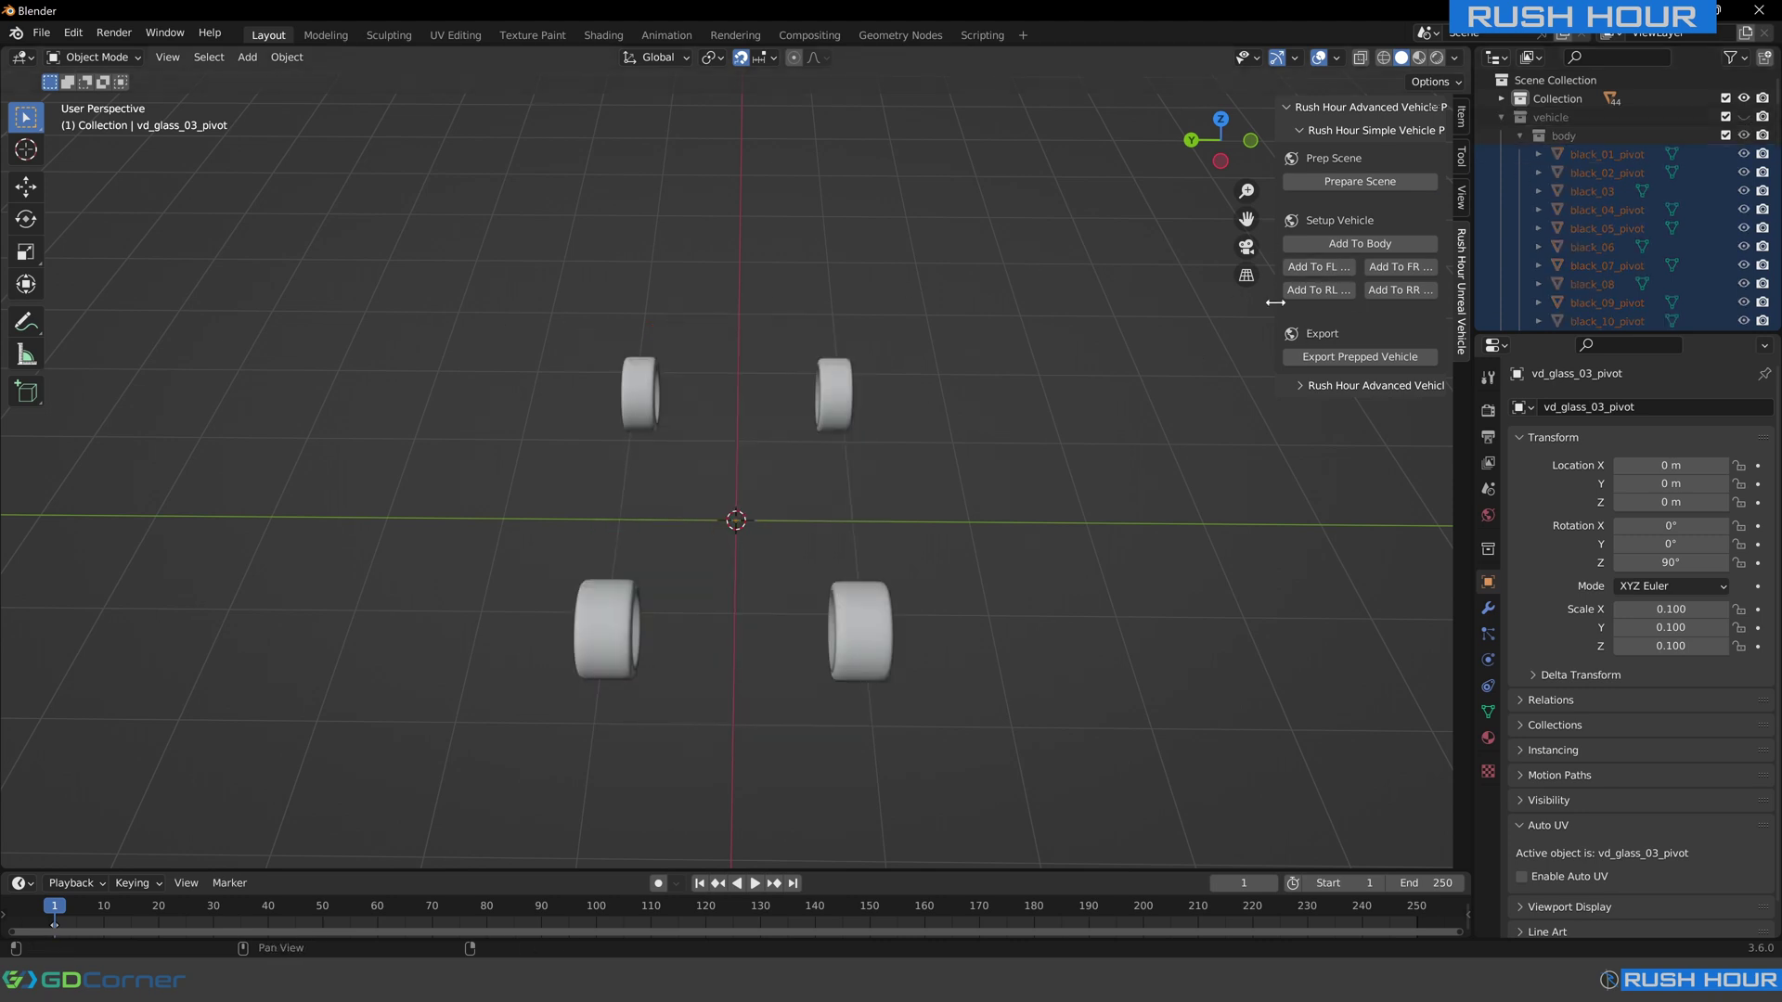
left_click_drag(1277, 312, 1233, 313)
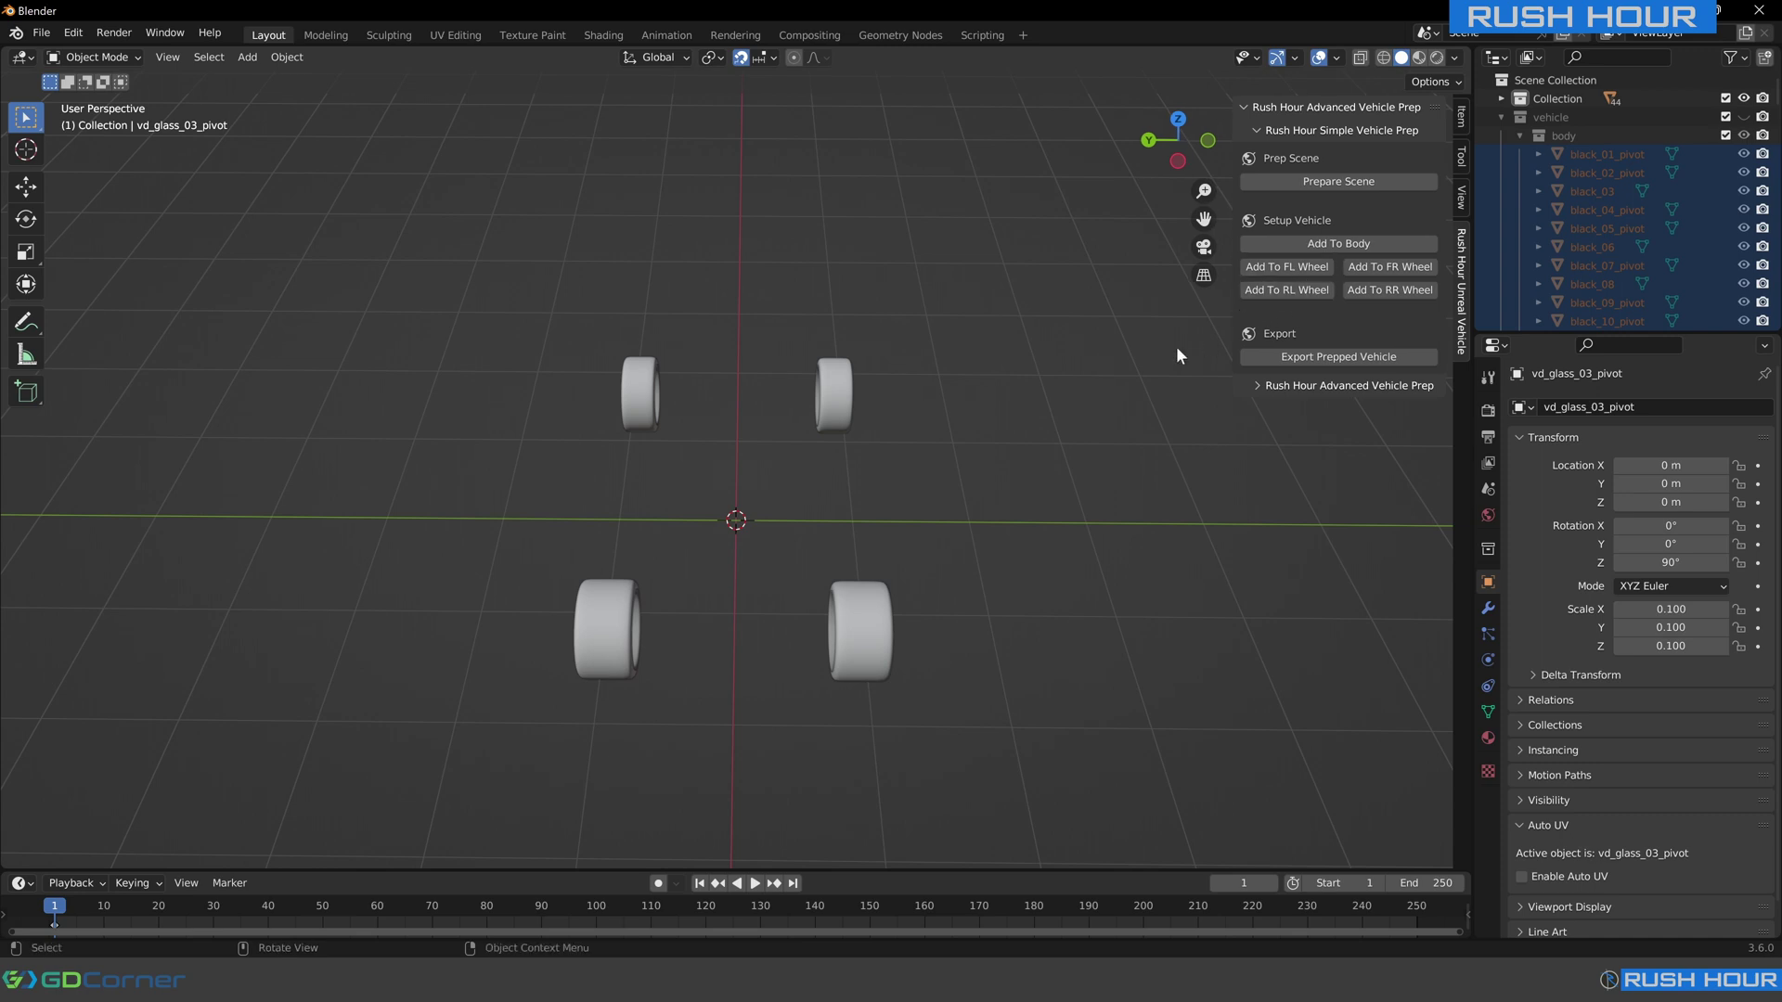
left_click_drag(514, 263, 691, 461)
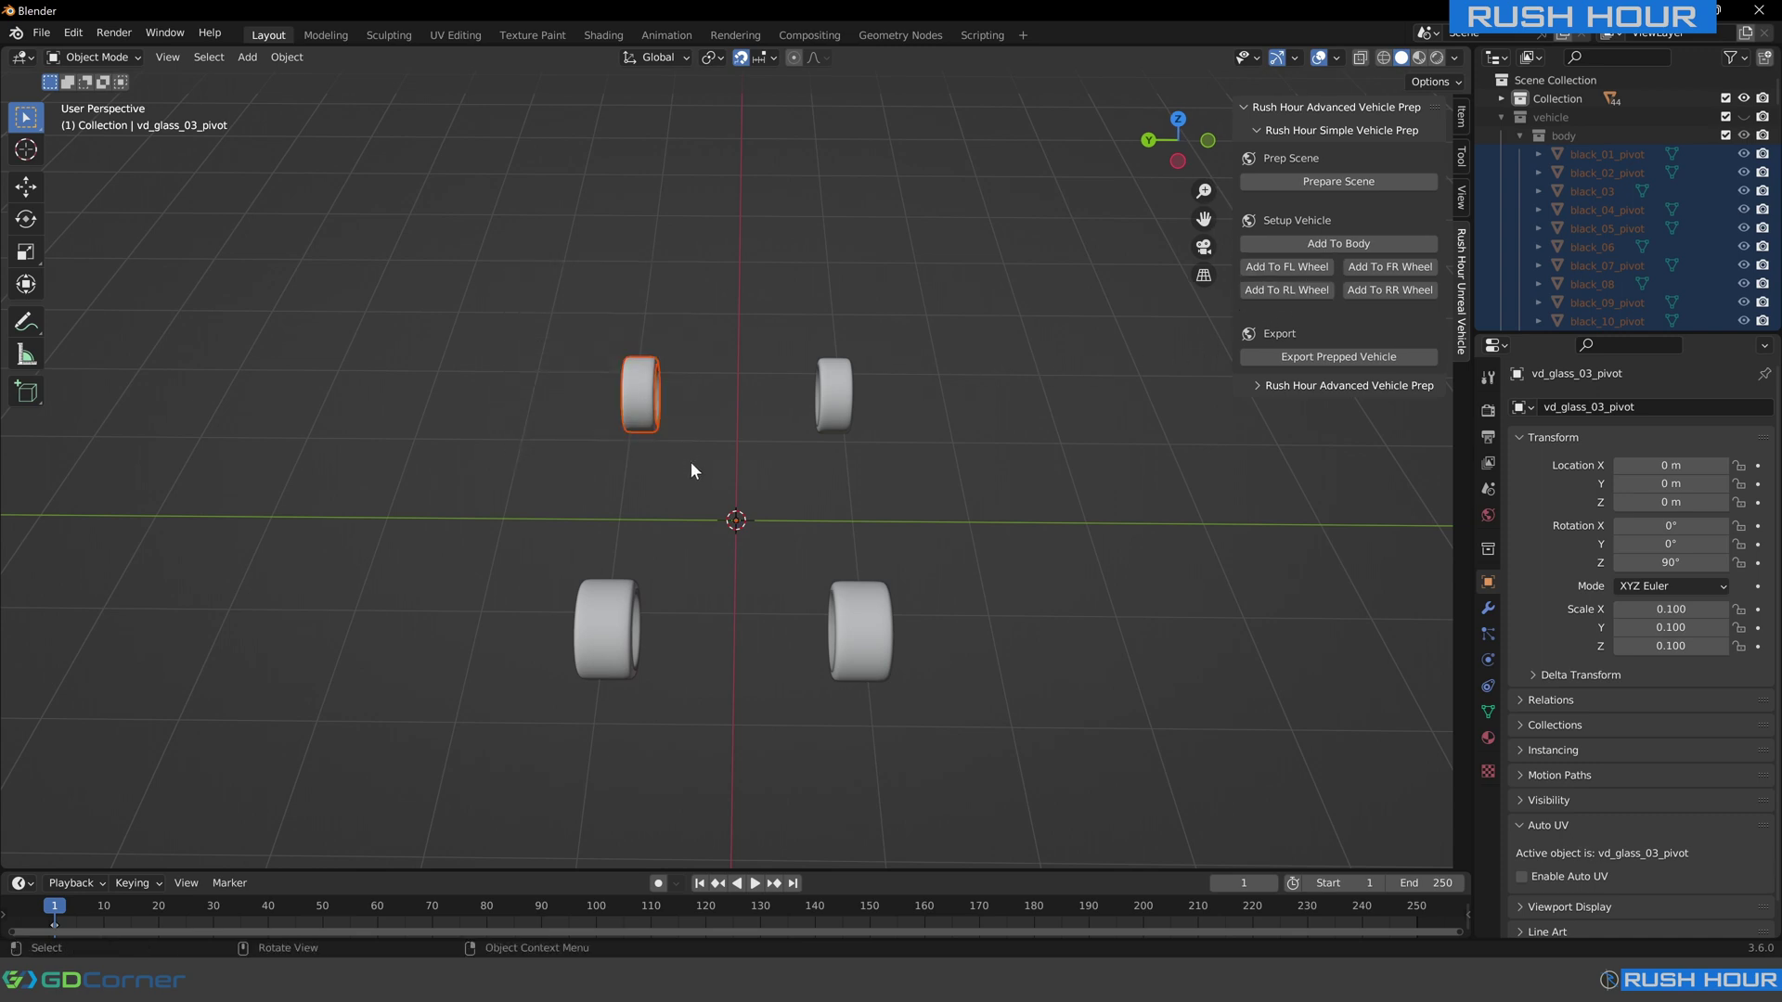
left_click(1295, 268)
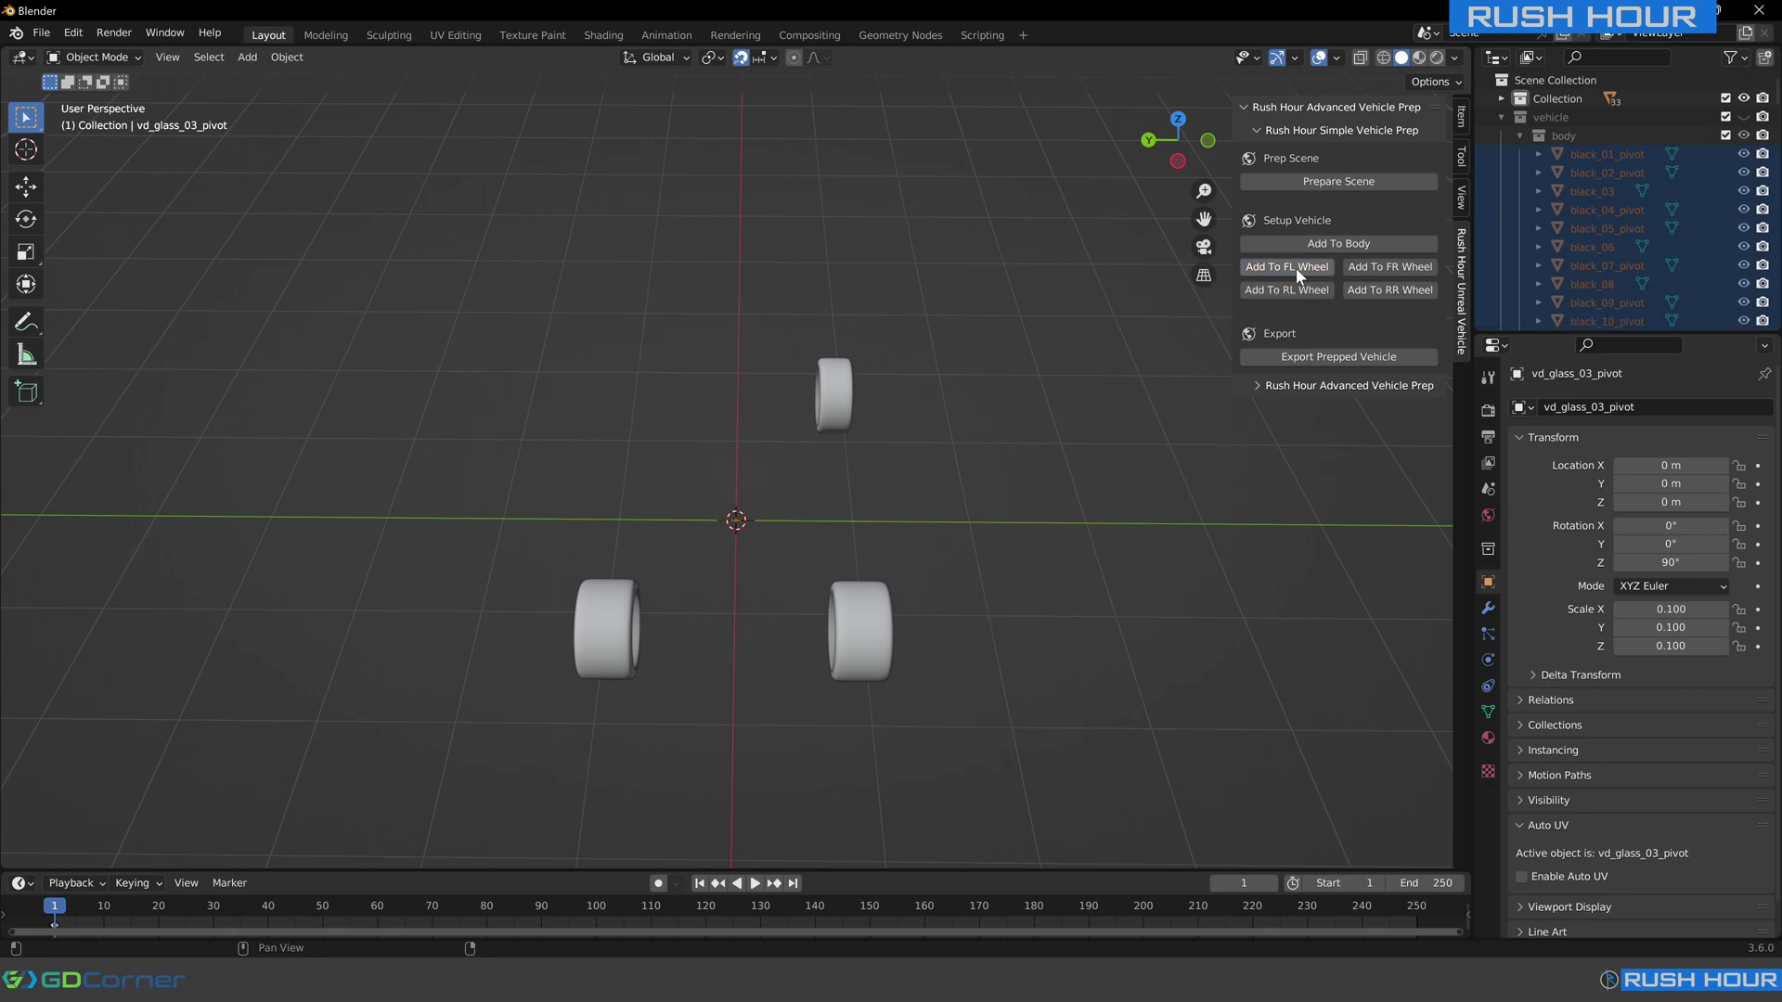
left_click_drag(785, 289, 900, 490)
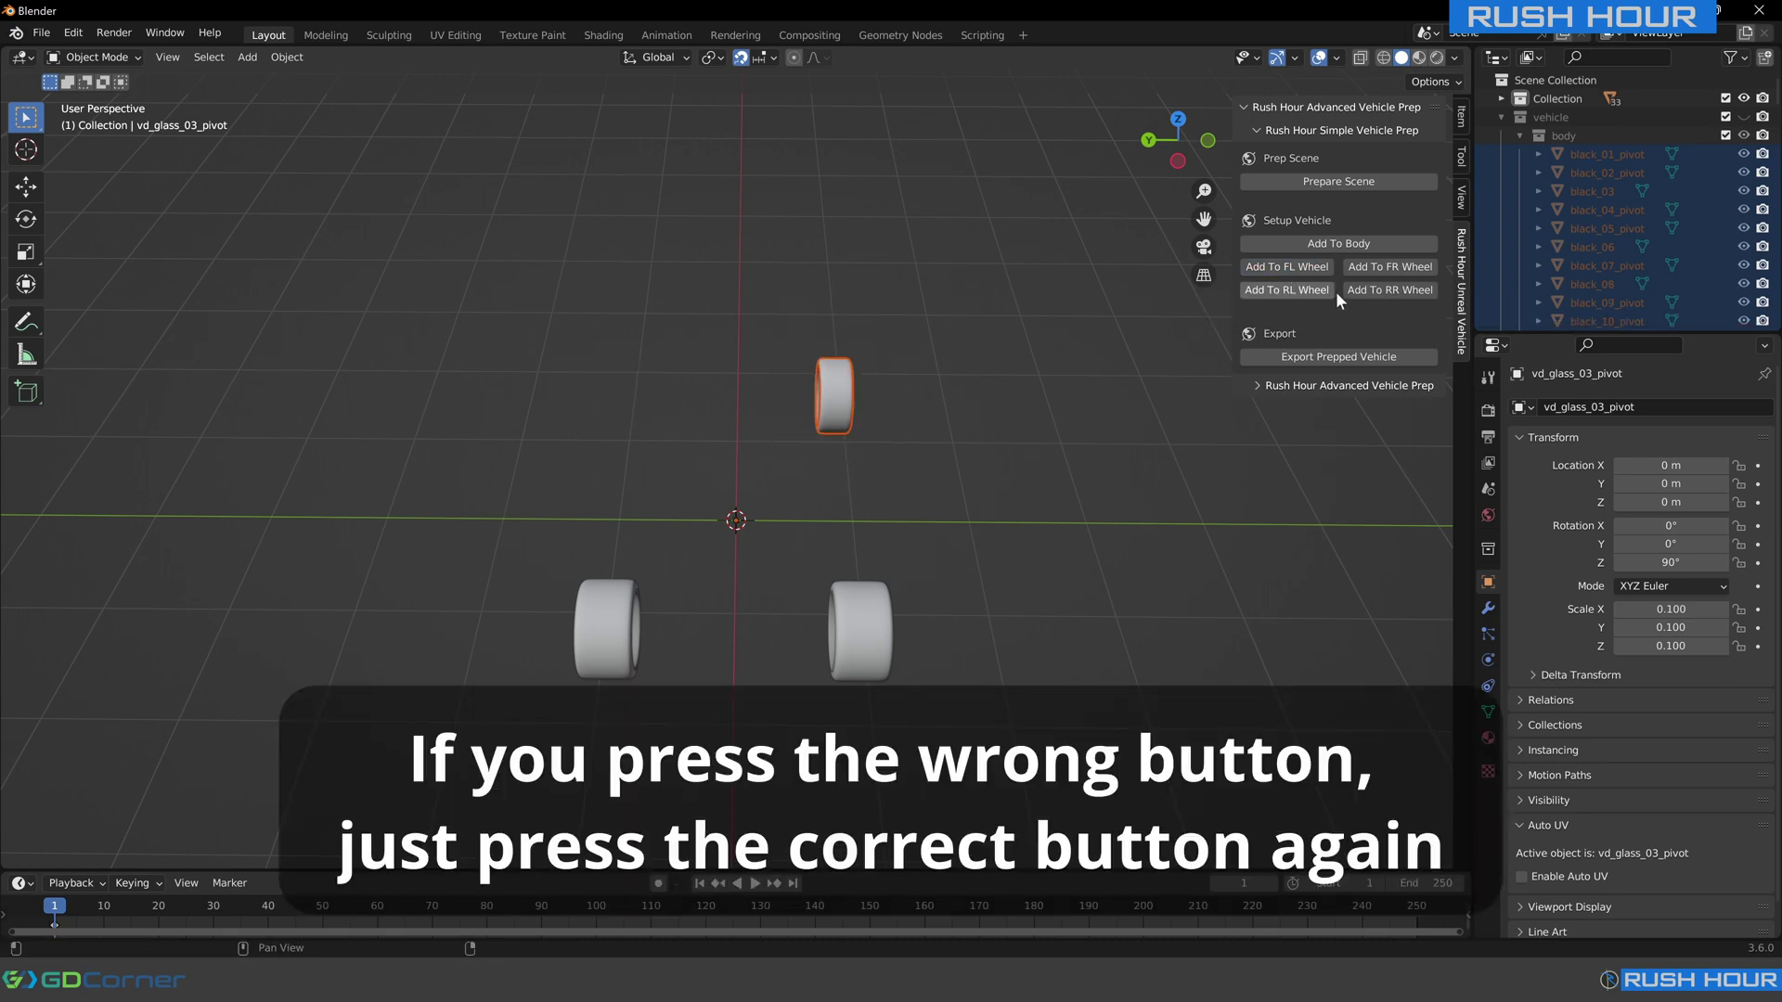
left_click(1346, 270)
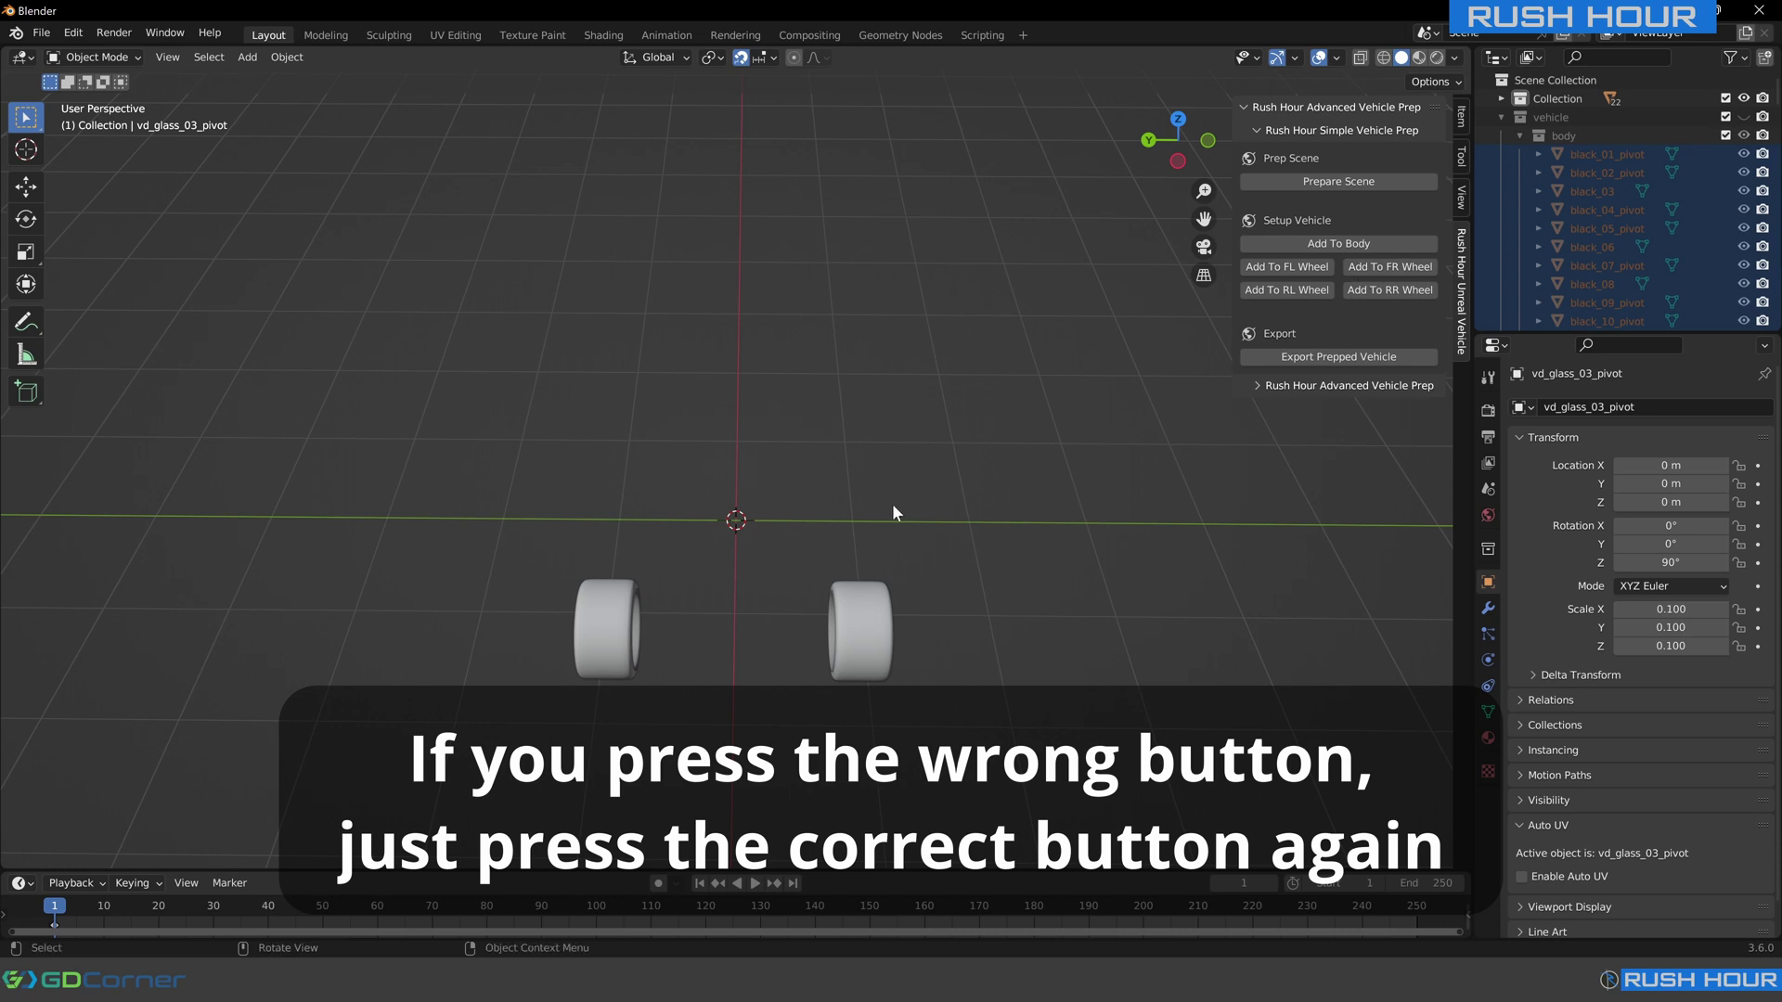
Assign the bottom-right and bottom-left wheels to the RR and RL slots, then show the whole car again.
left_click_drag(759, 531, 944, 722)
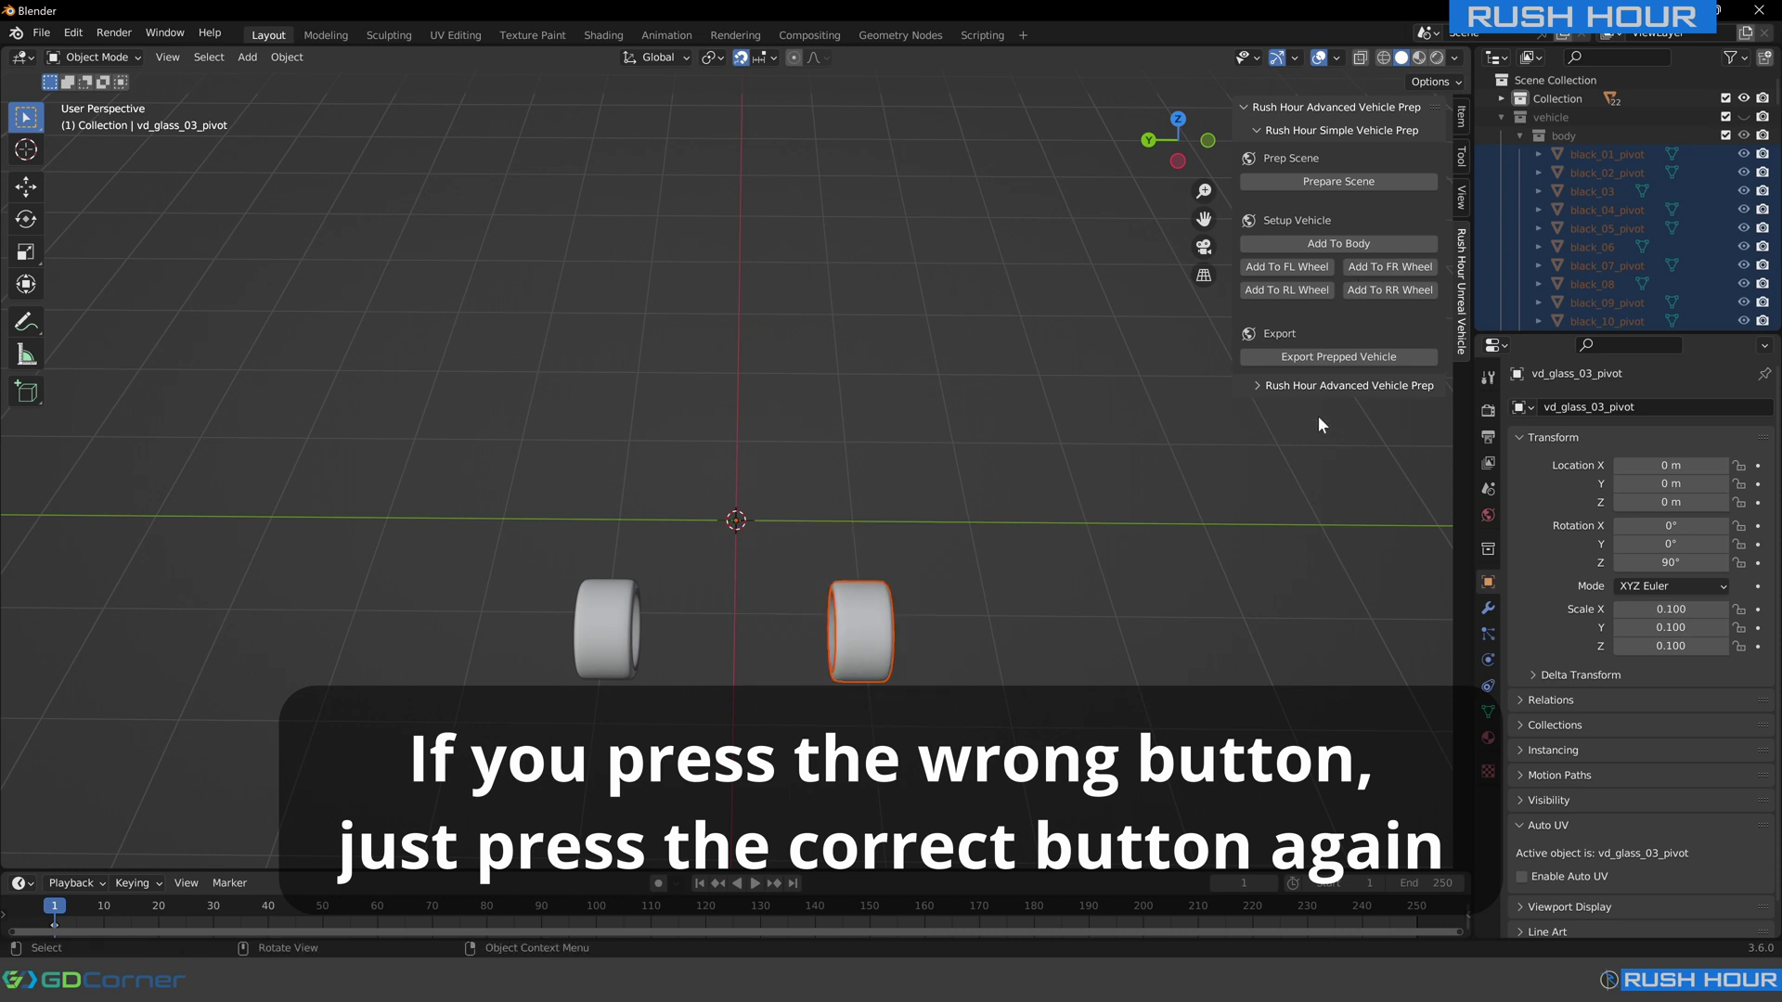
left_click(1390, 290)
left_click_drag(534, 526, 618, 626)
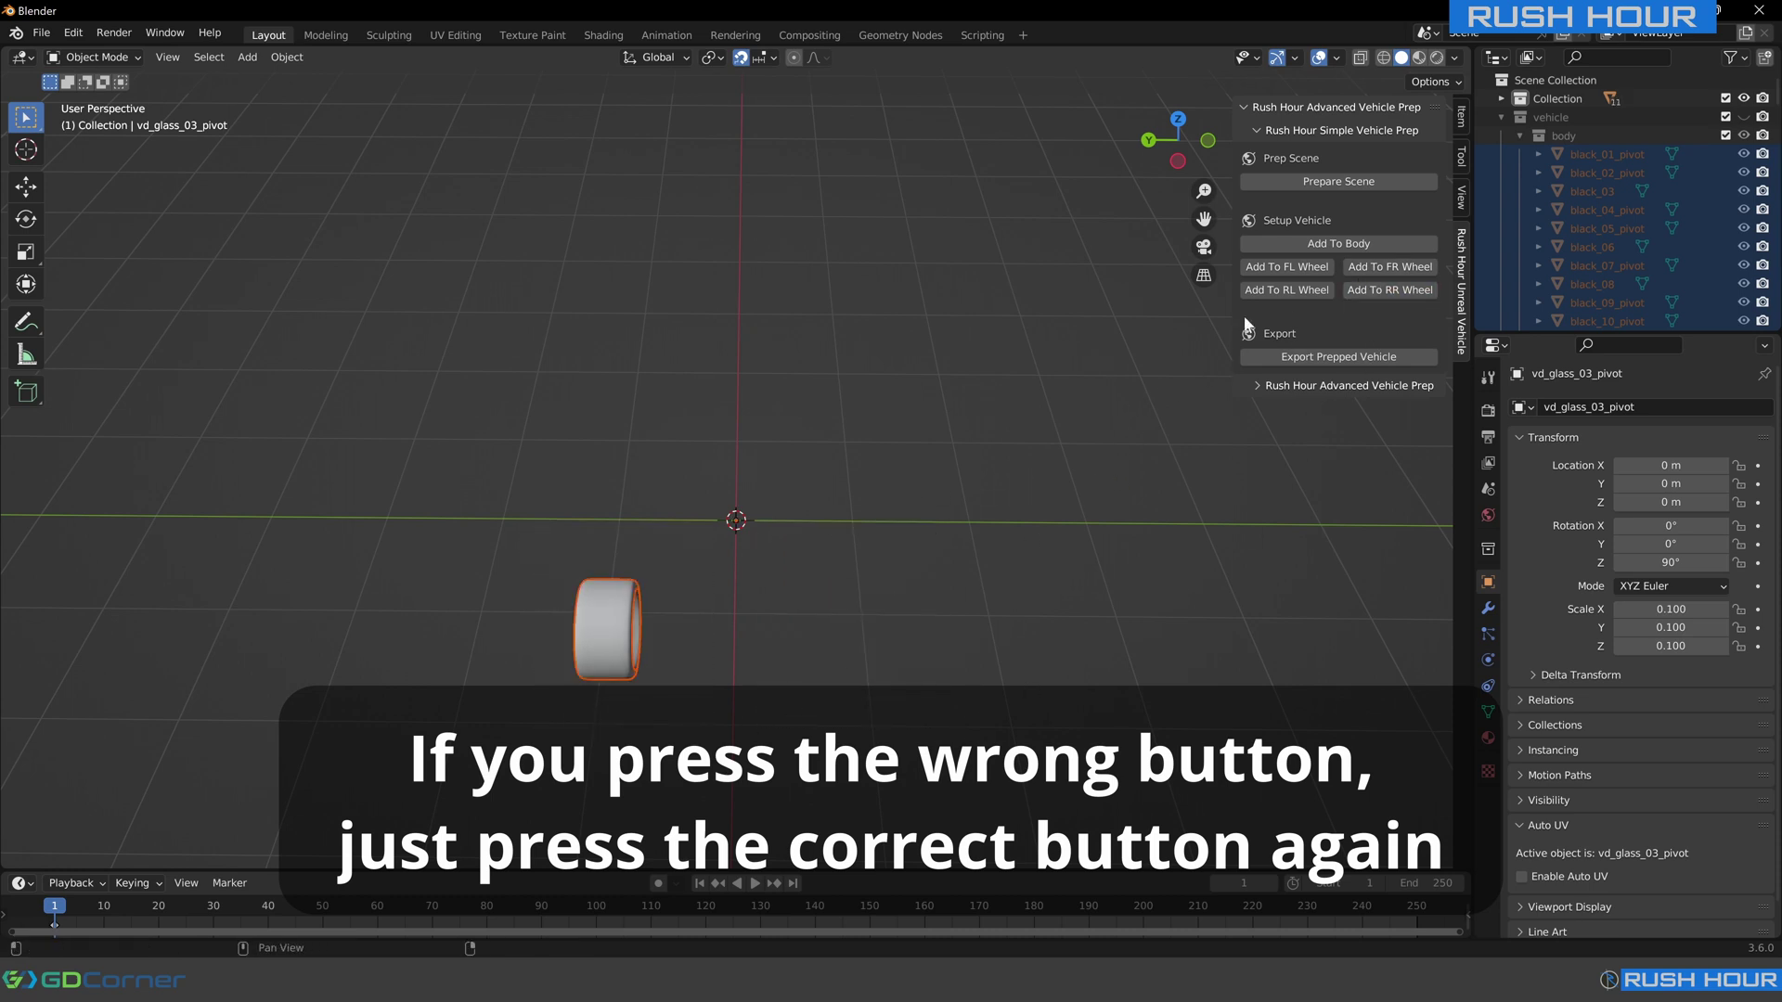
left_click(1289, 290)
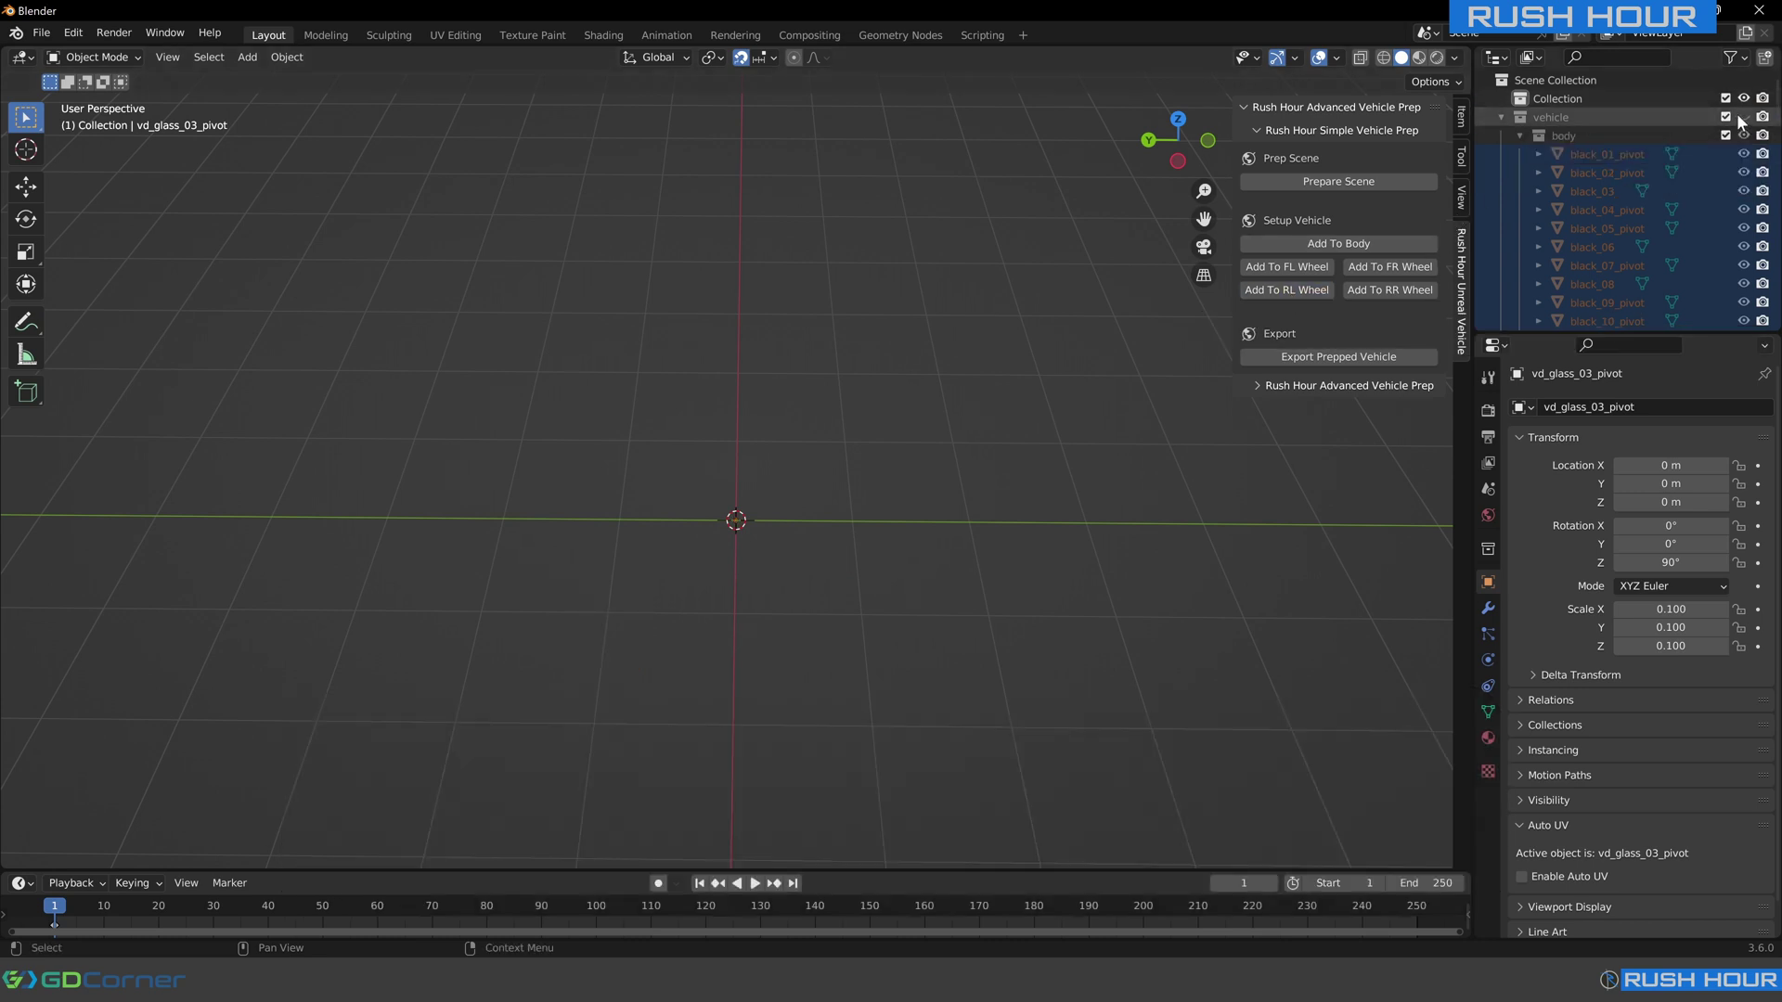
left_click(1741, 119)
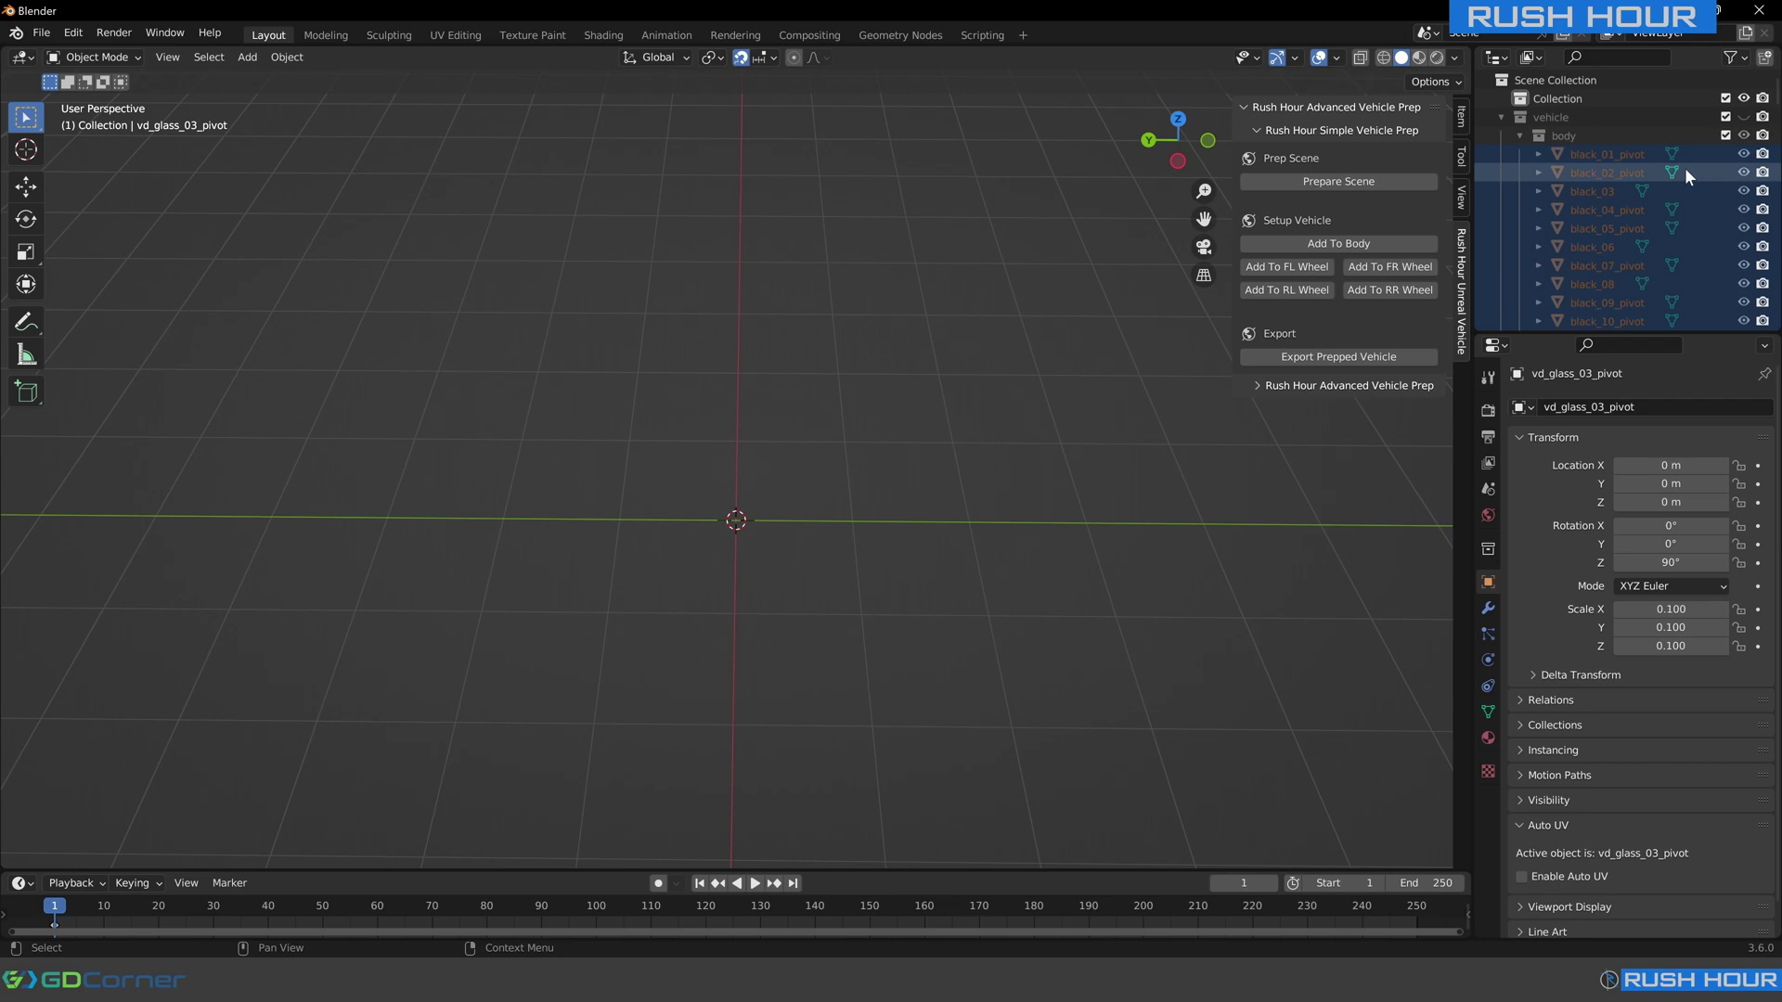
left_click(1742, 118)
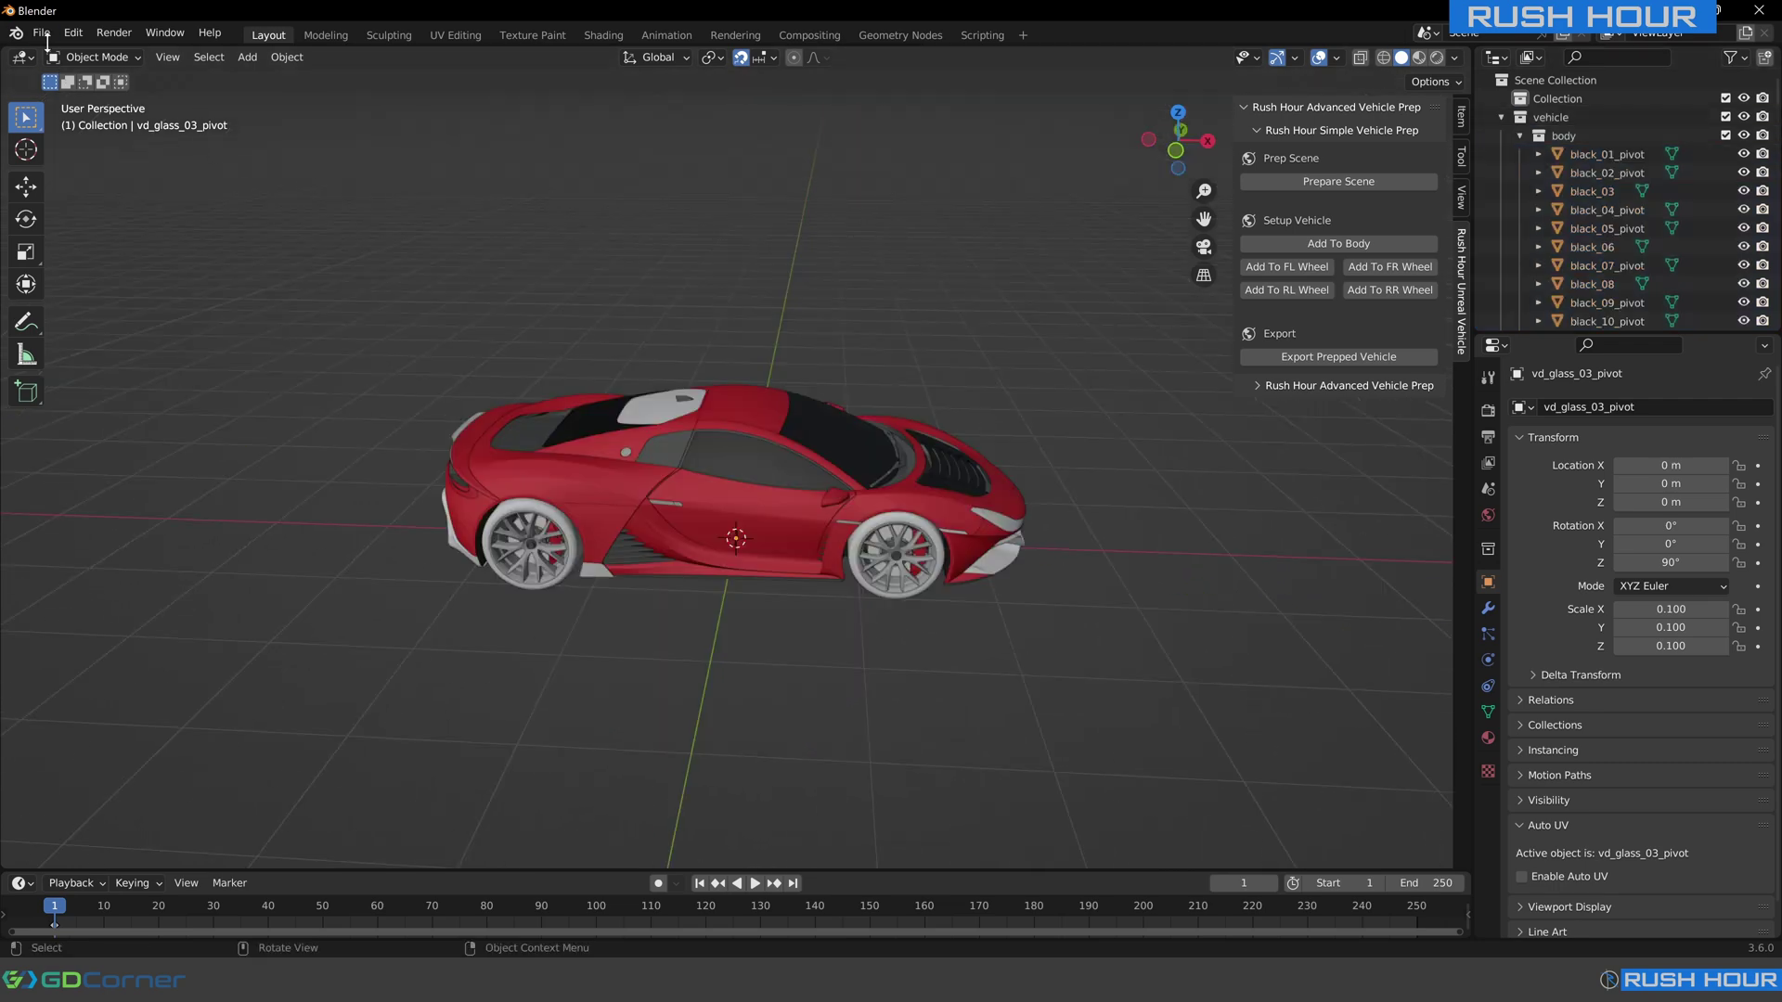
Save the Blender scene as GenericSupercar.blend and run Export Prepped Vehicle from the Rush Hour panel.
left_click(42, 32)
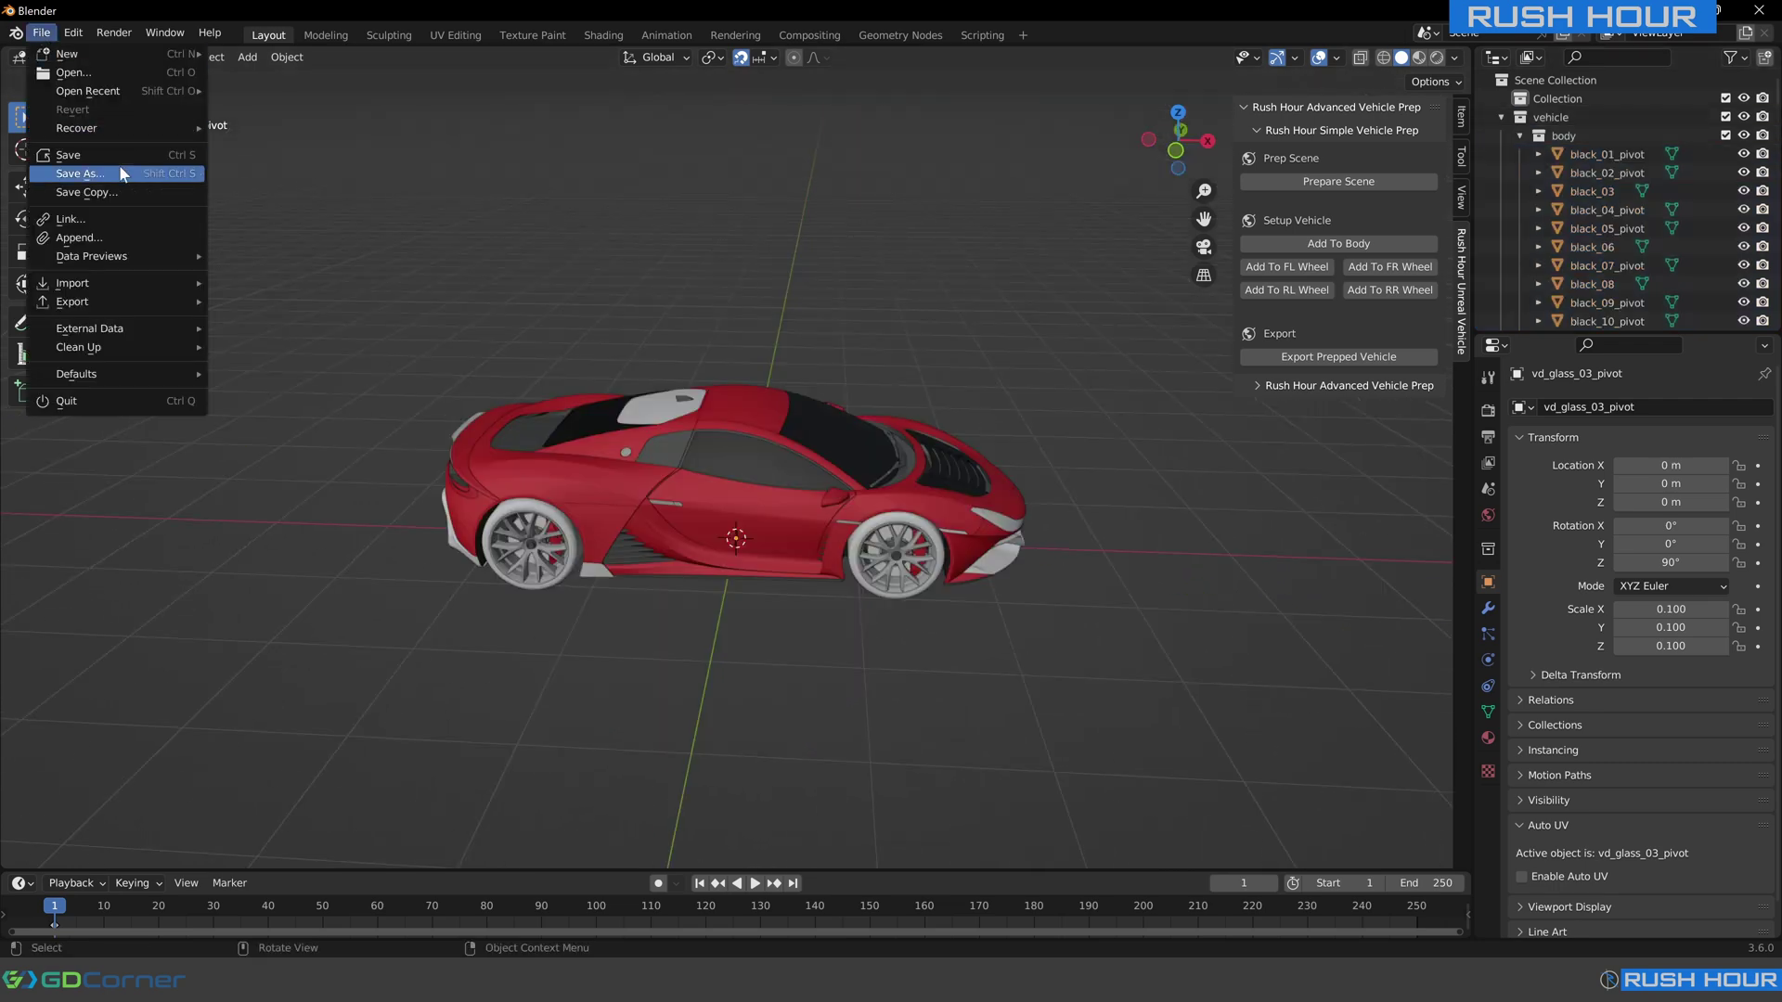
left_click(96, 151)
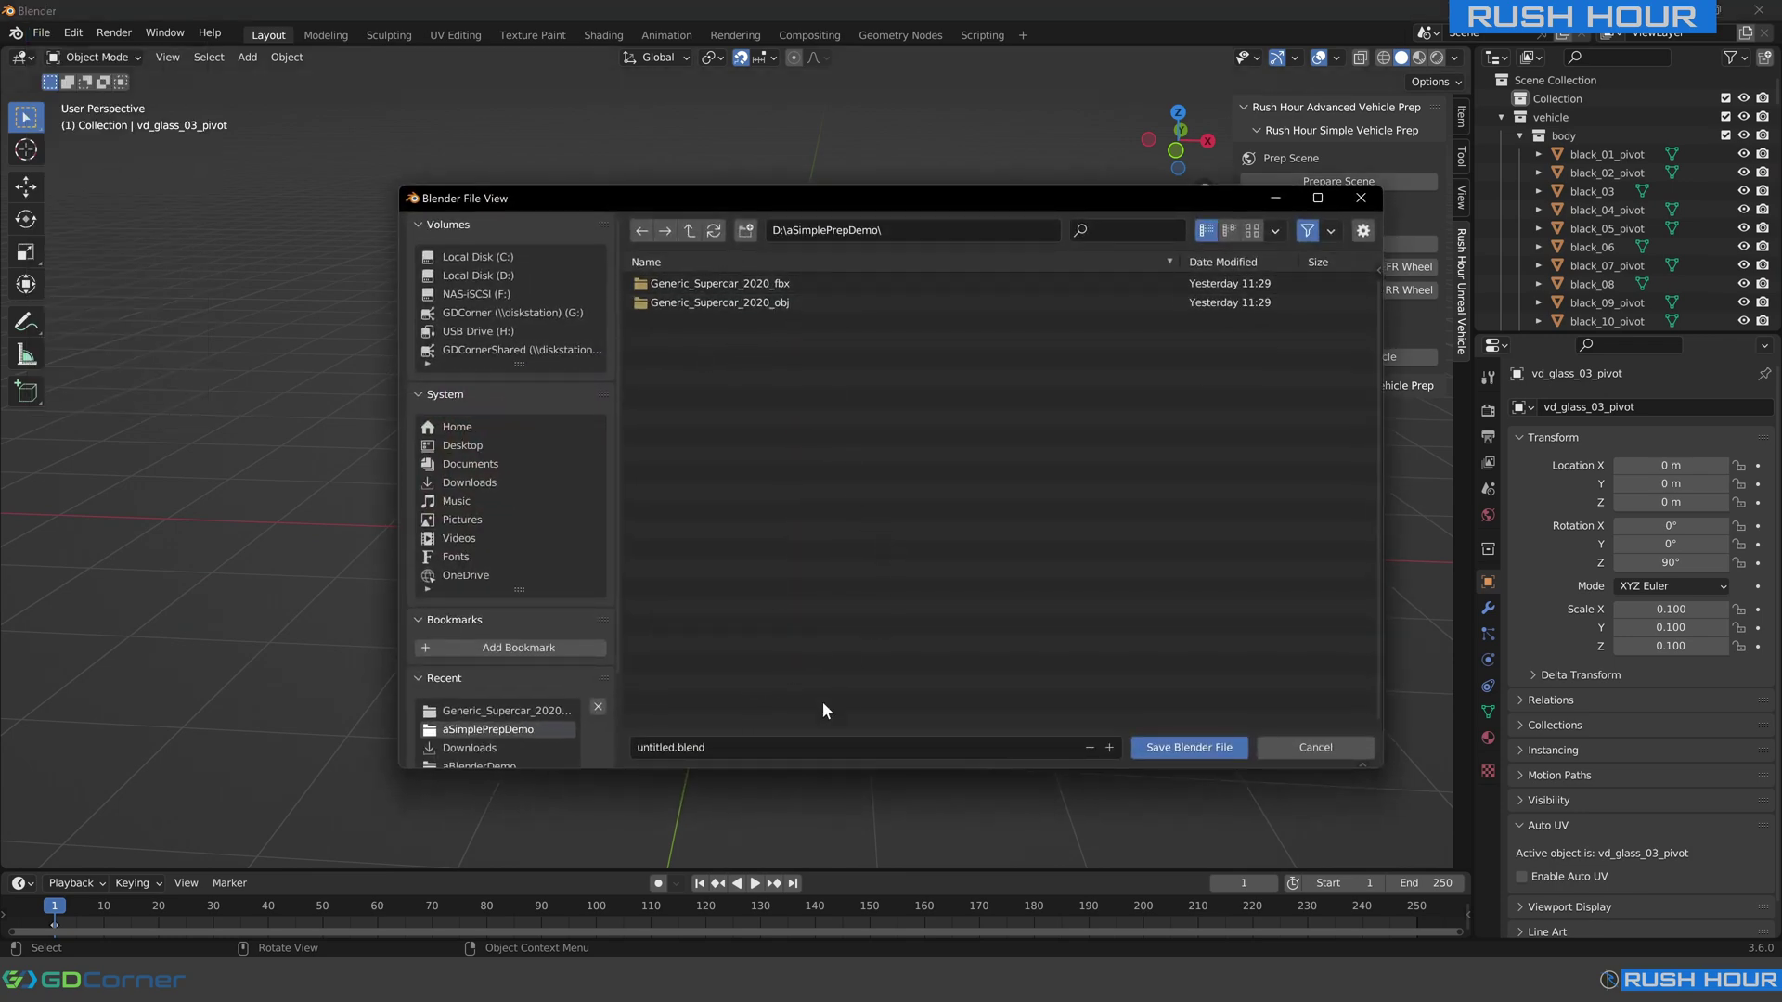
left_click(753, 746)
type("Gen")
type("ericSupercar")
key("Return")
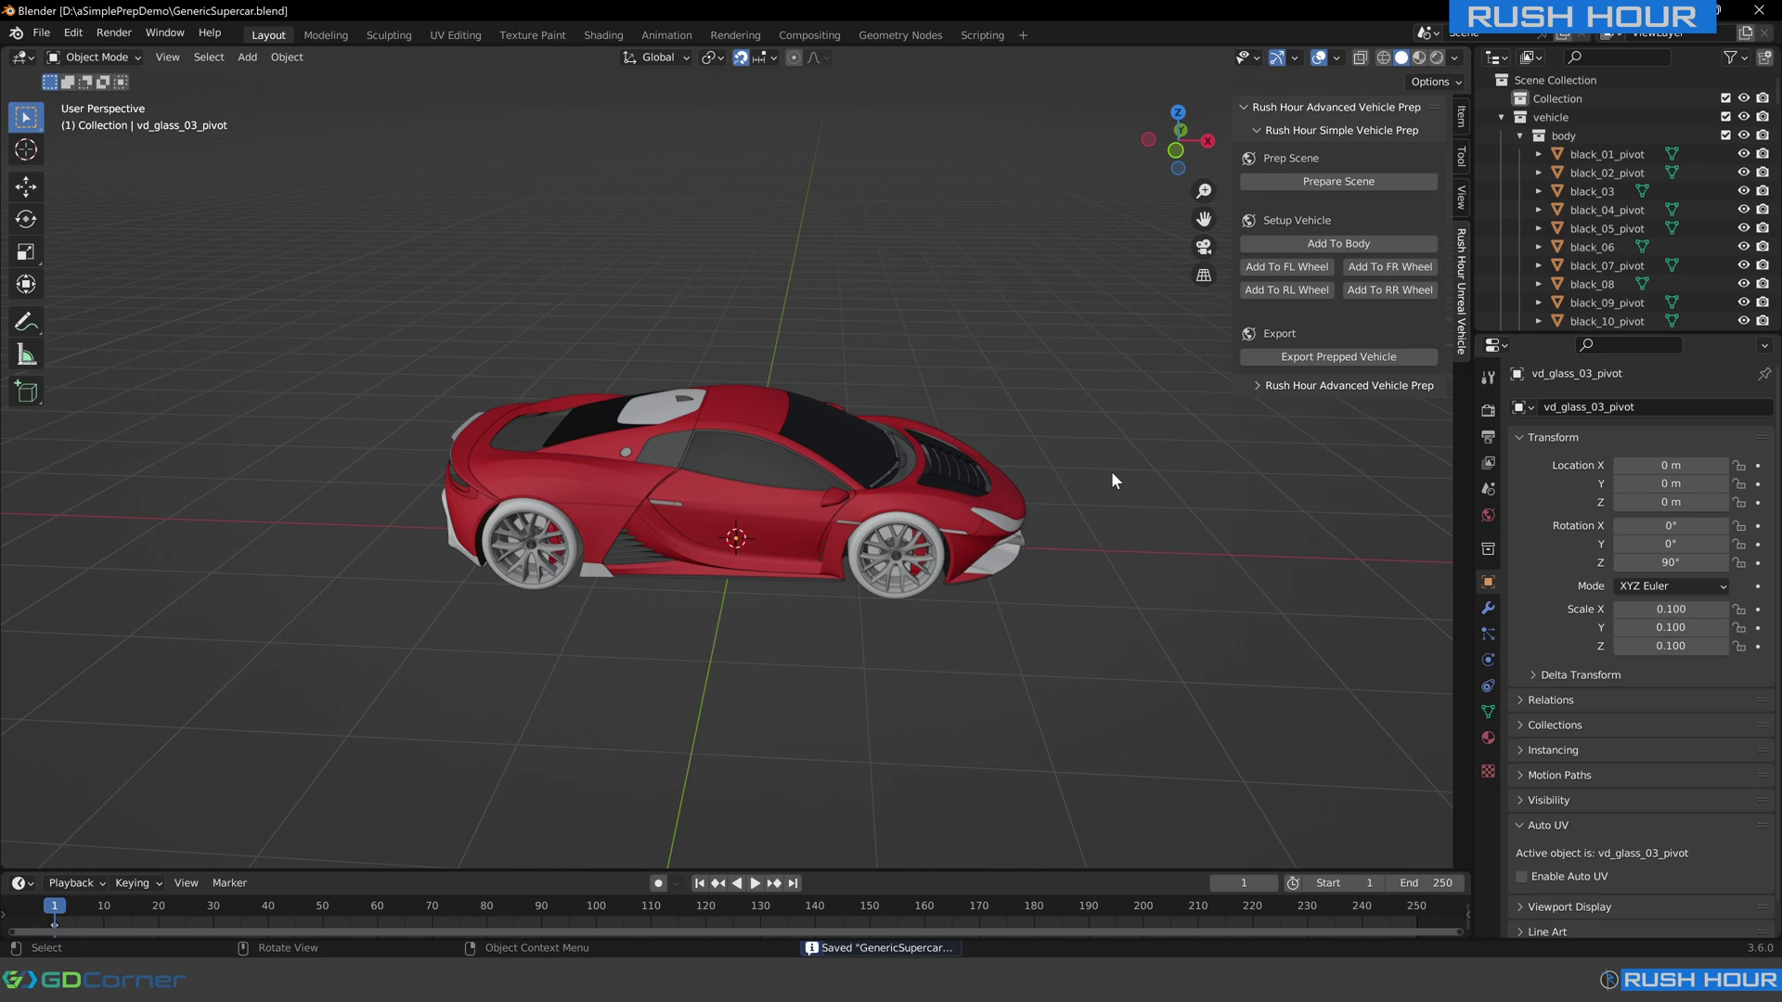
left_click(1266, 359)
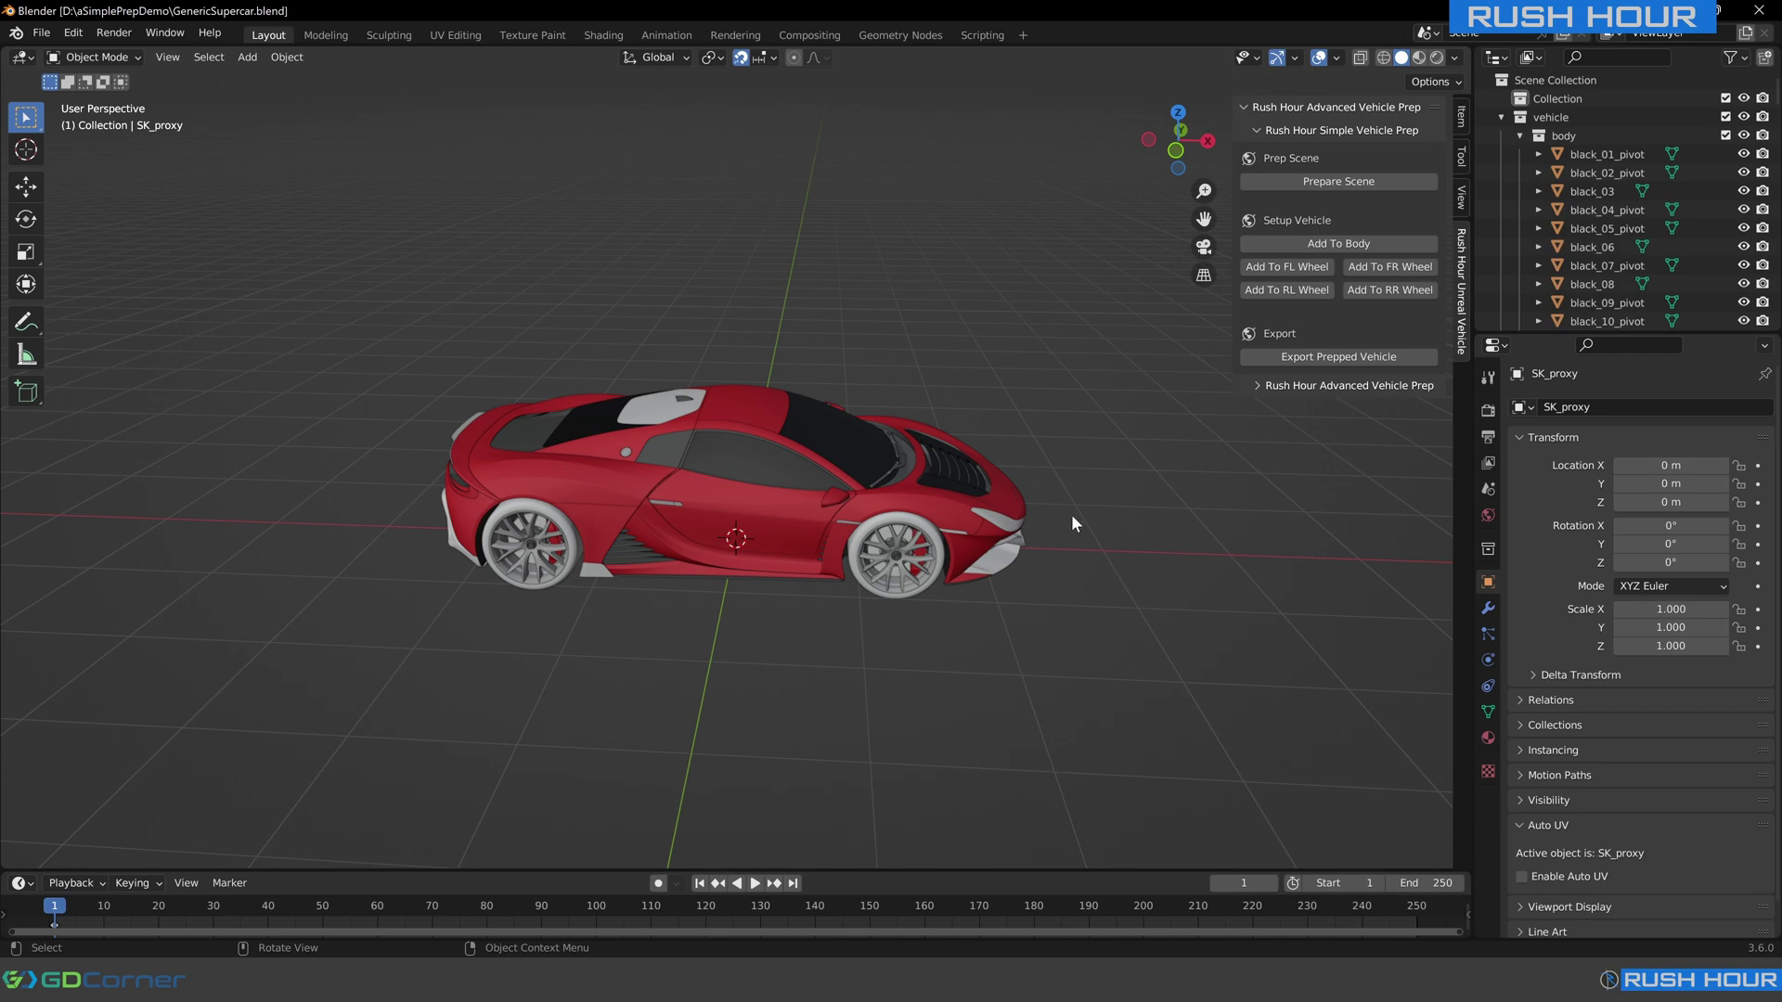
middle_click_drag(1069, 515, 806, 693)
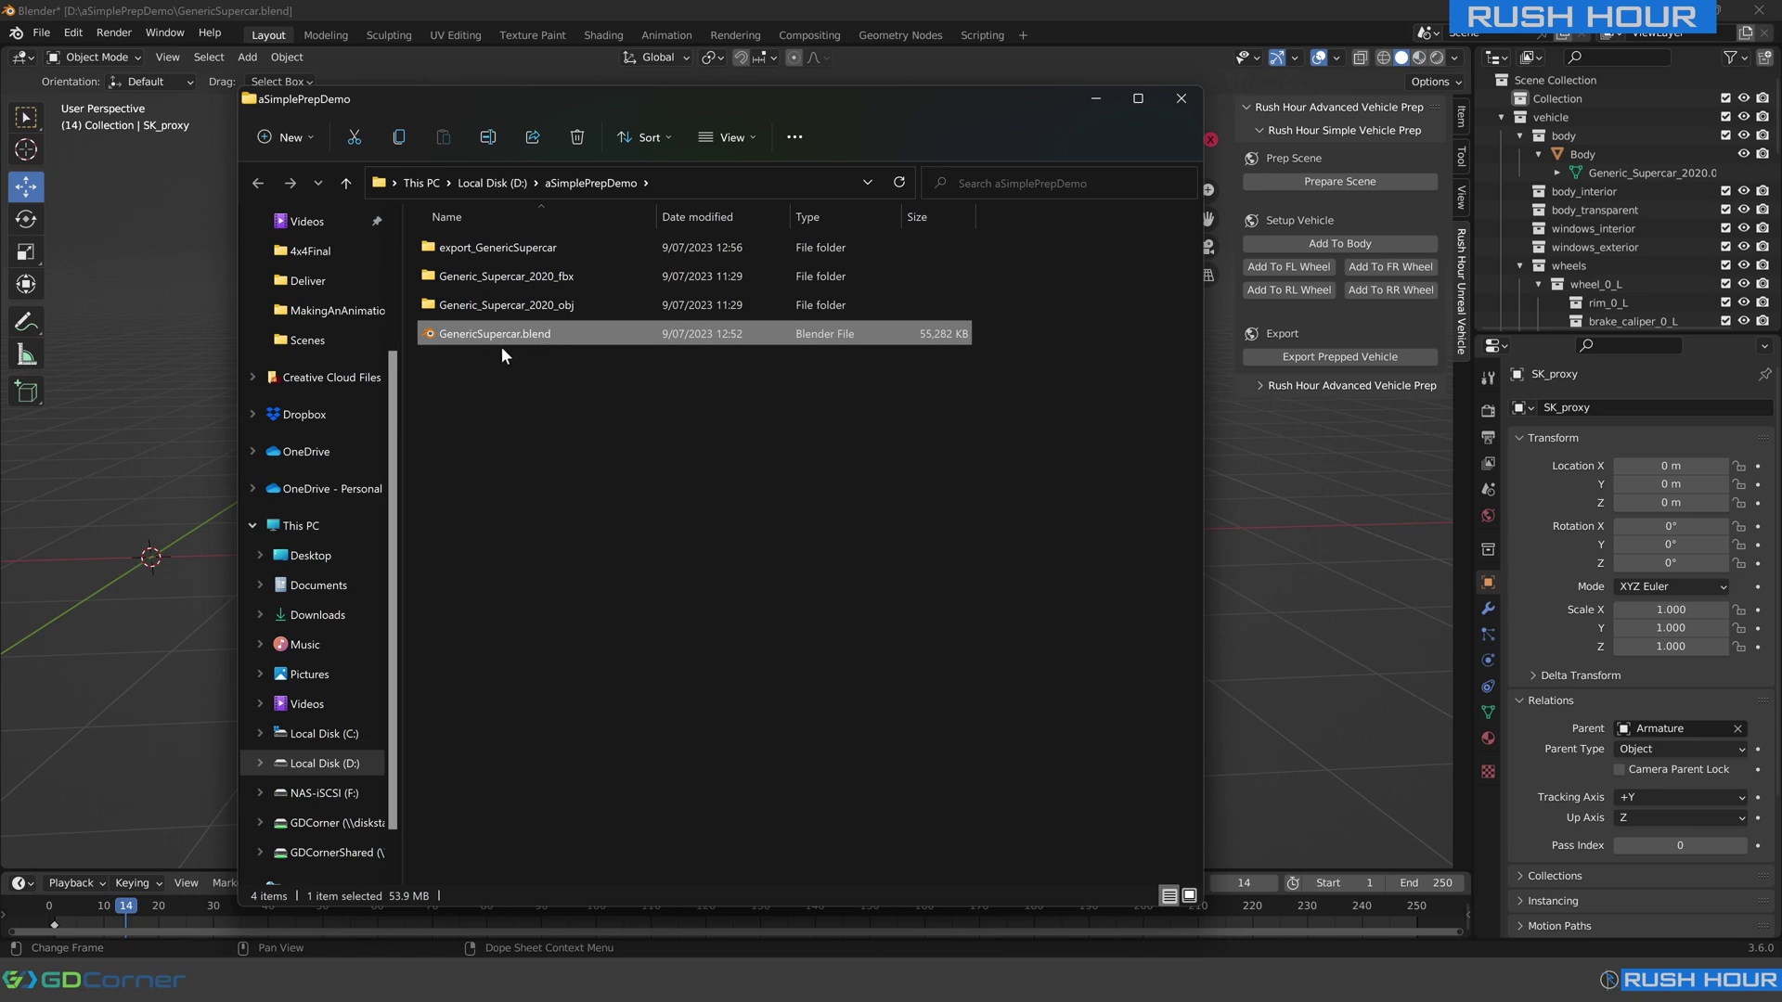
Open the export_GenericSupercar folder, look over its FBX files, and show all actions for export_GenericSupercar.json.
left_click(473, 248)
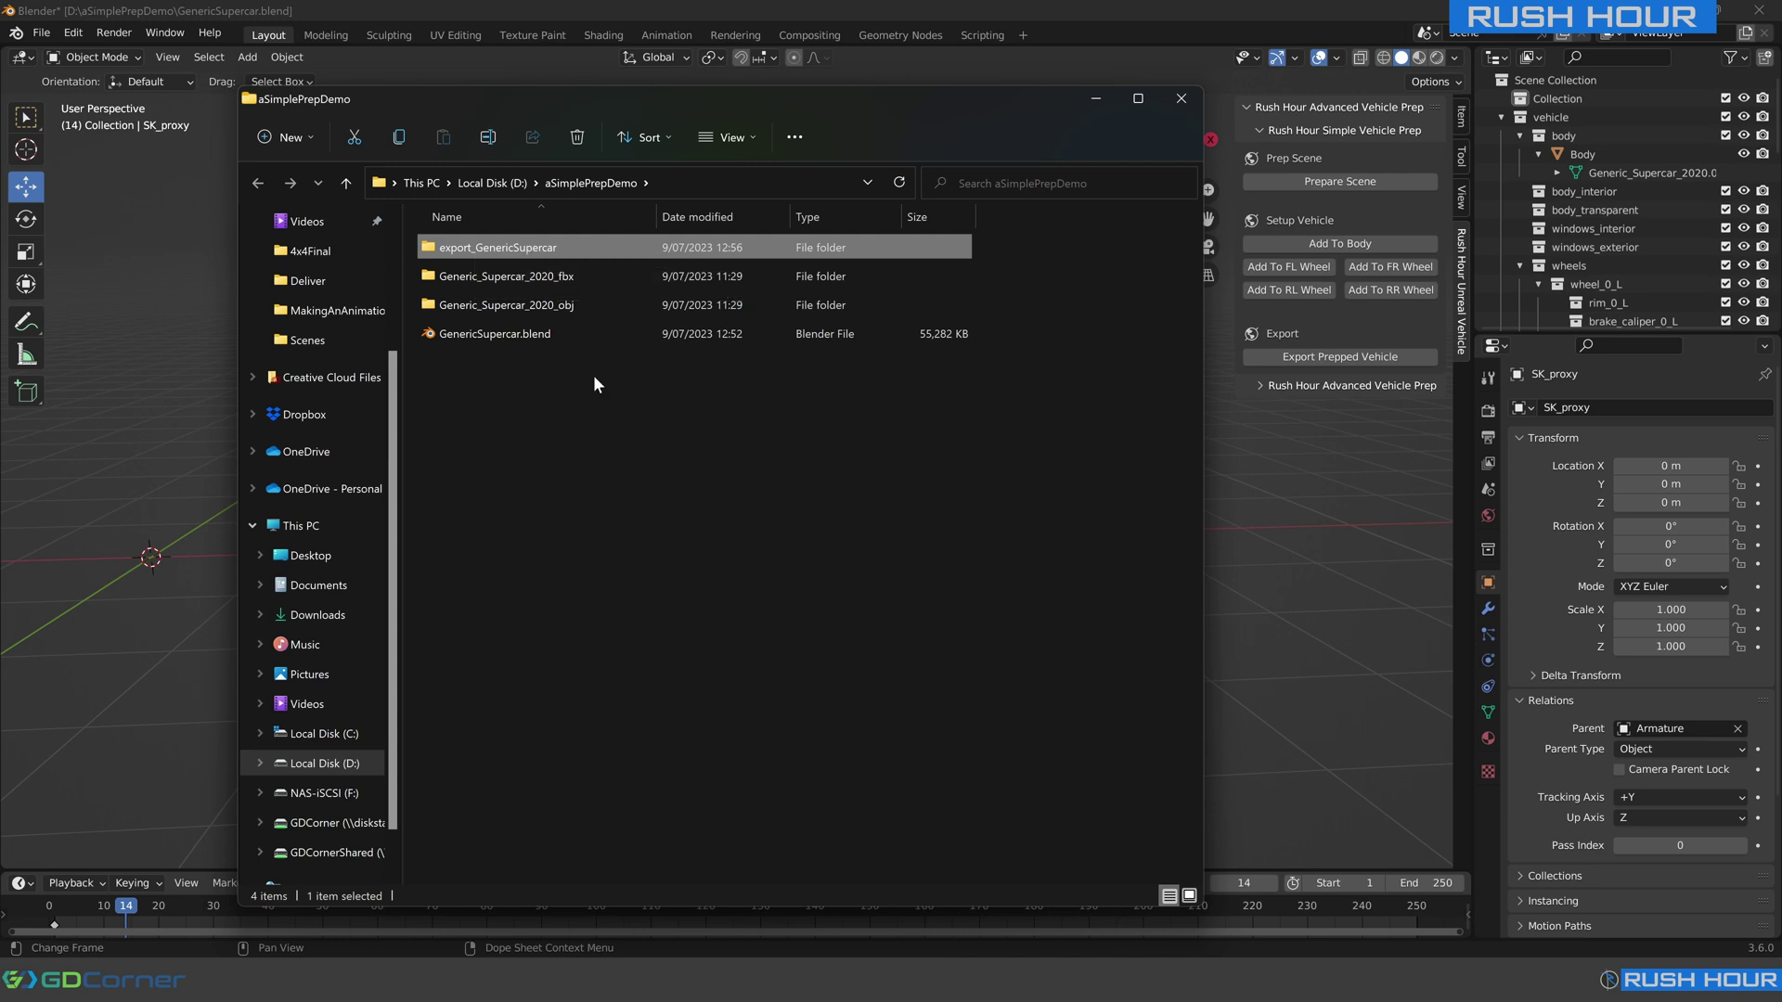
double_click(522, 252)
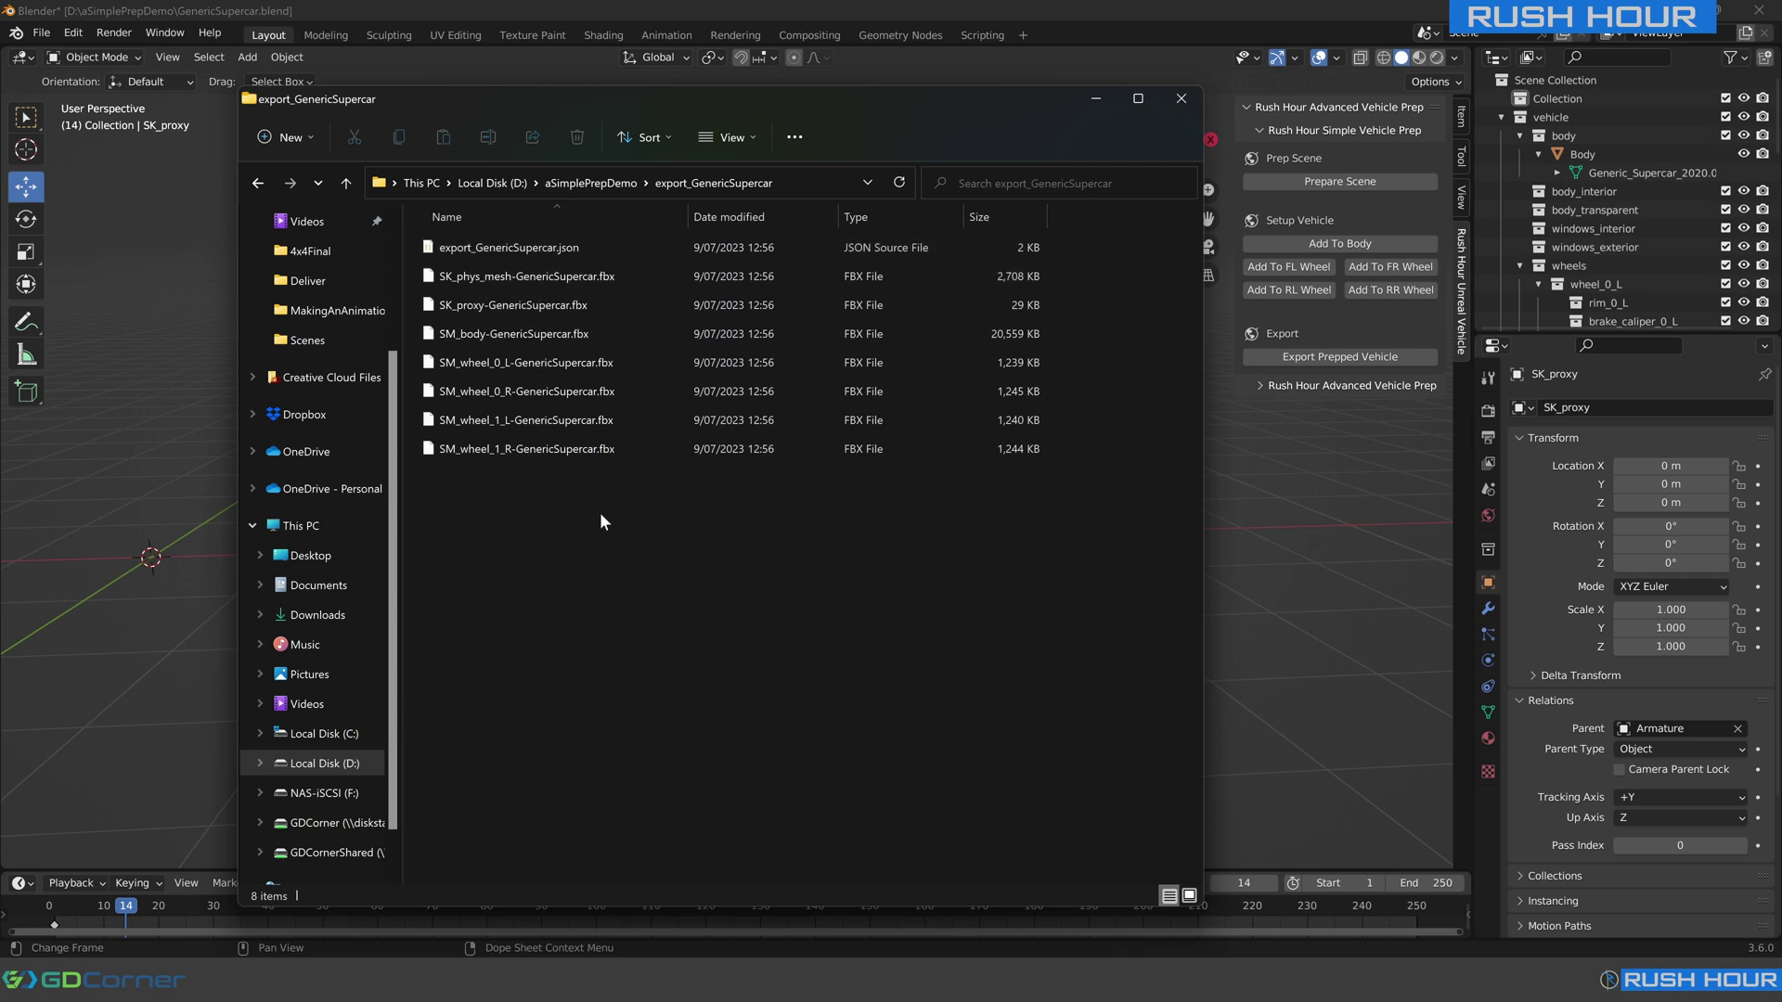
left_click_drag(603, 517, 493, 266)
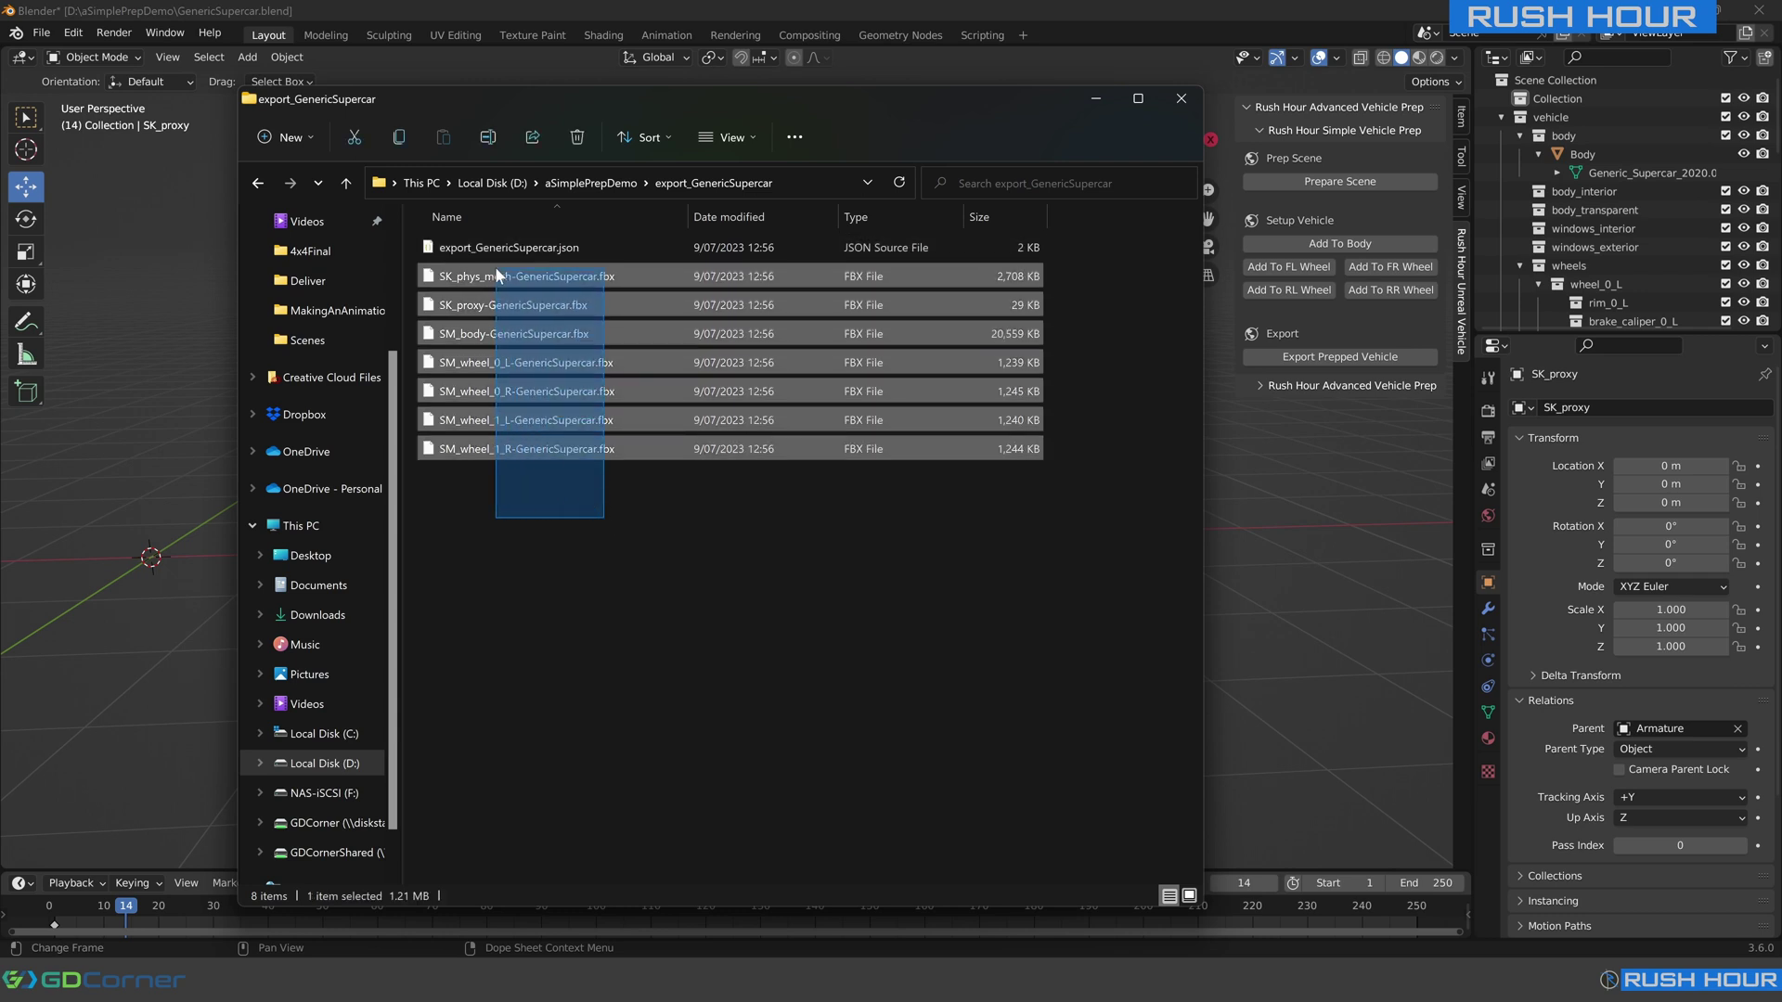
left_click(610, 490)
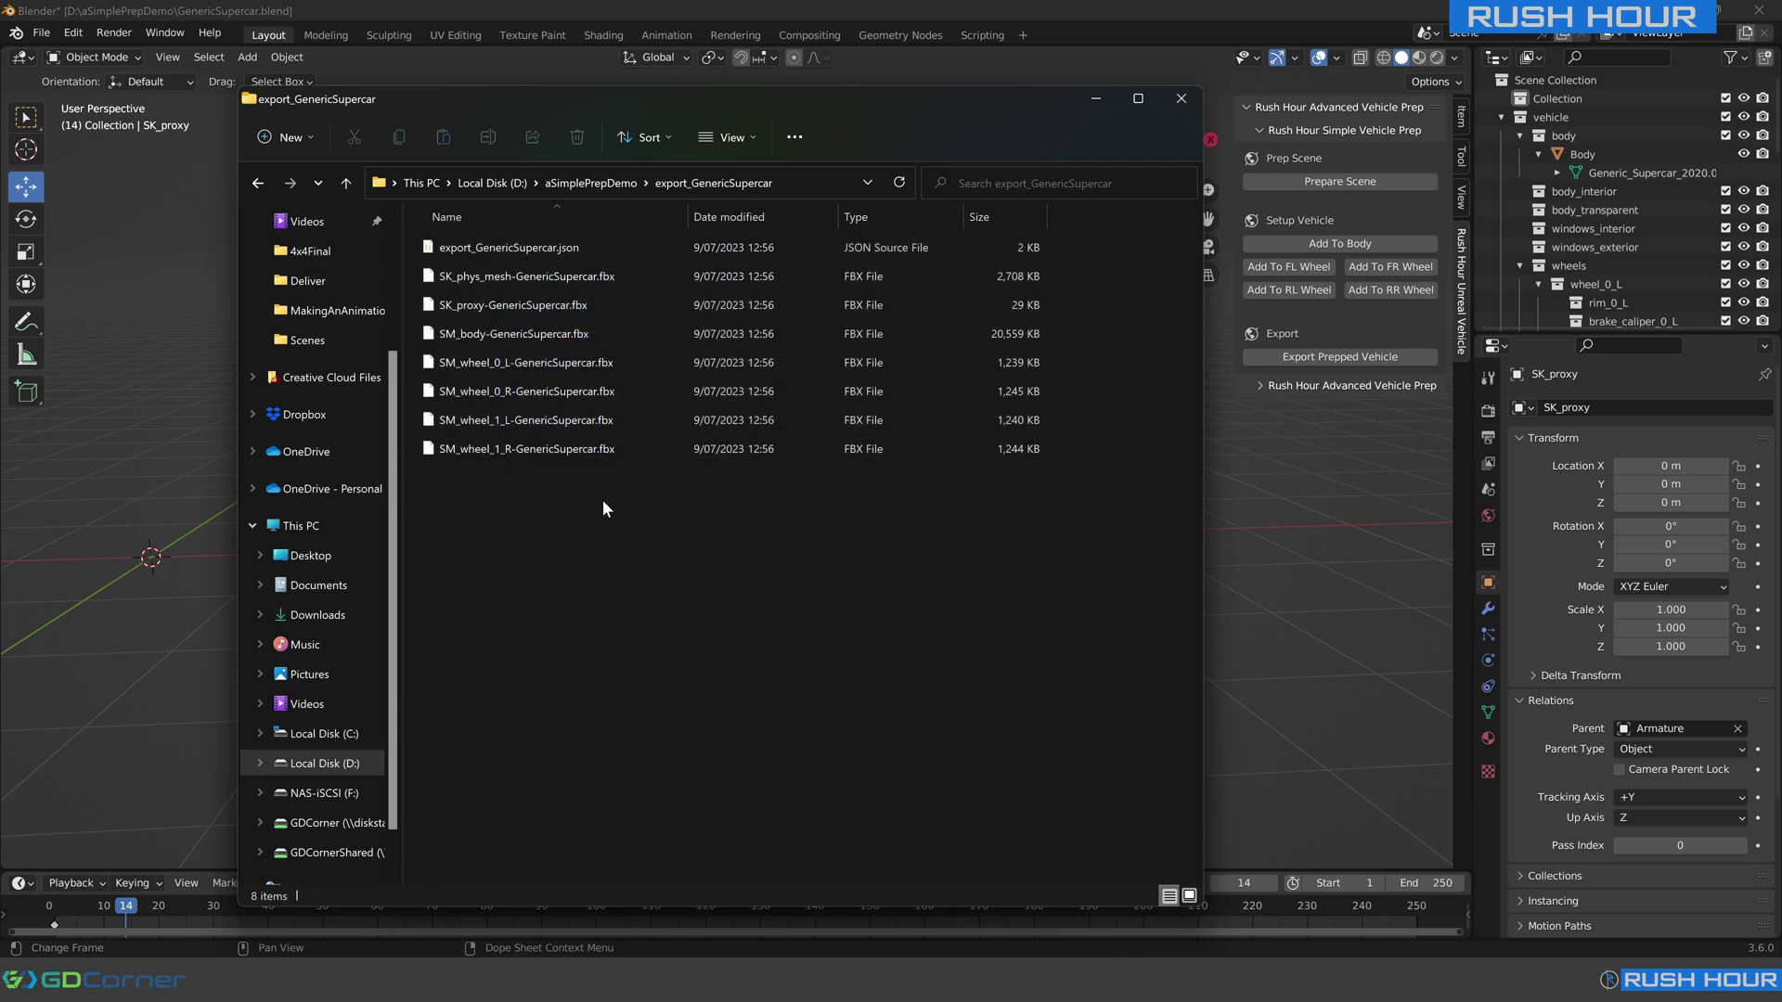
right_click(593, 247)
left_click(649, 696)
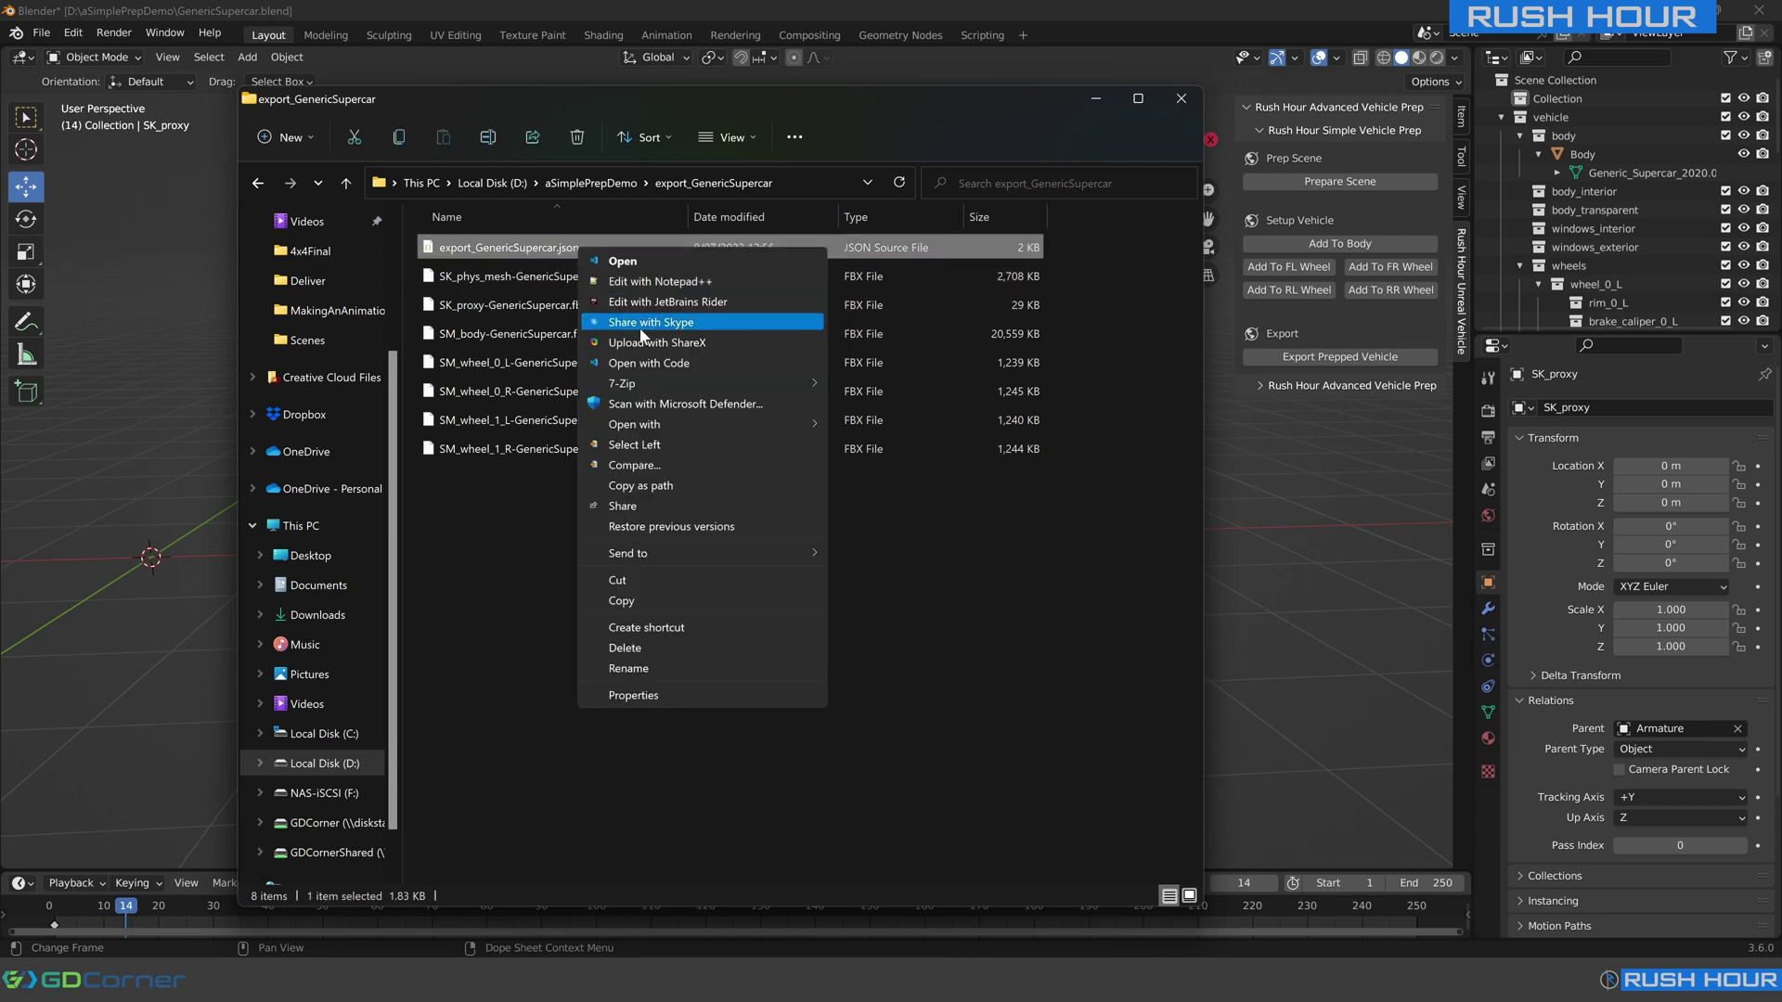
Open export_GenericSupercar.json in Notepad++ and inspect the body_dimensions and wheel_radius values.
left_click(681, 283)
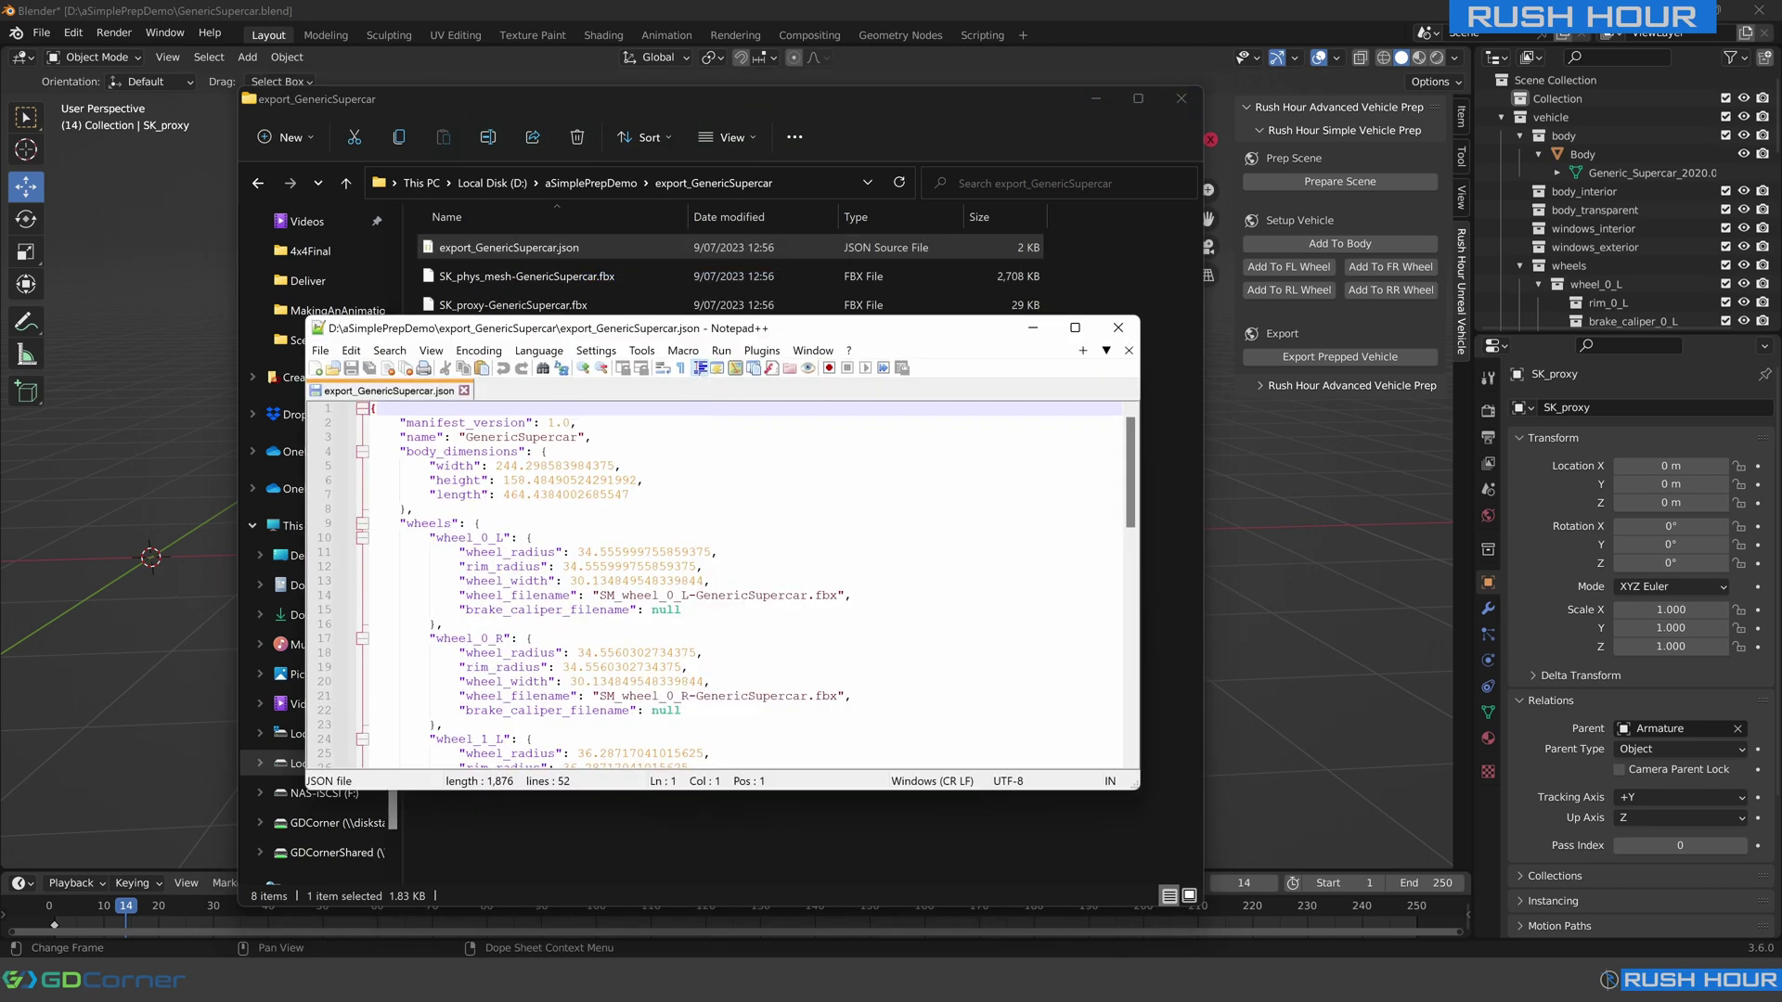
left_click_drag(457, 465, 577, 495)
left_click_drag(546, 552, 635, 581)
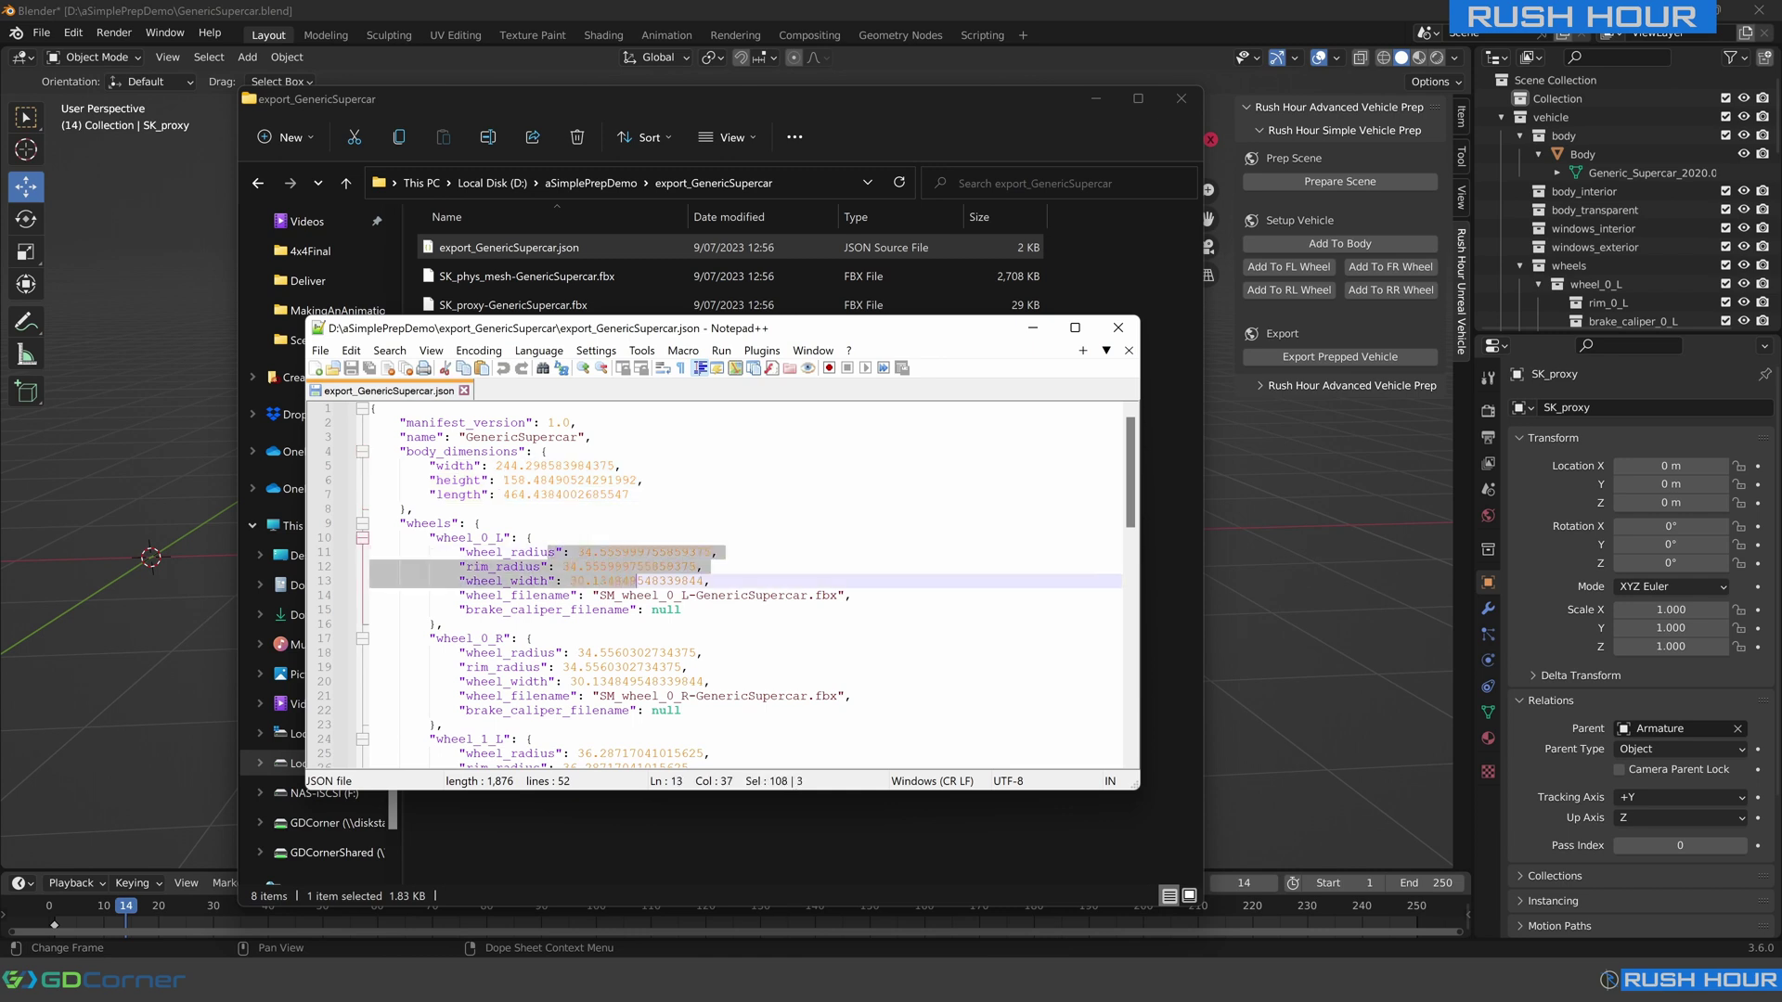
scroll(634, 581, "down", 1)
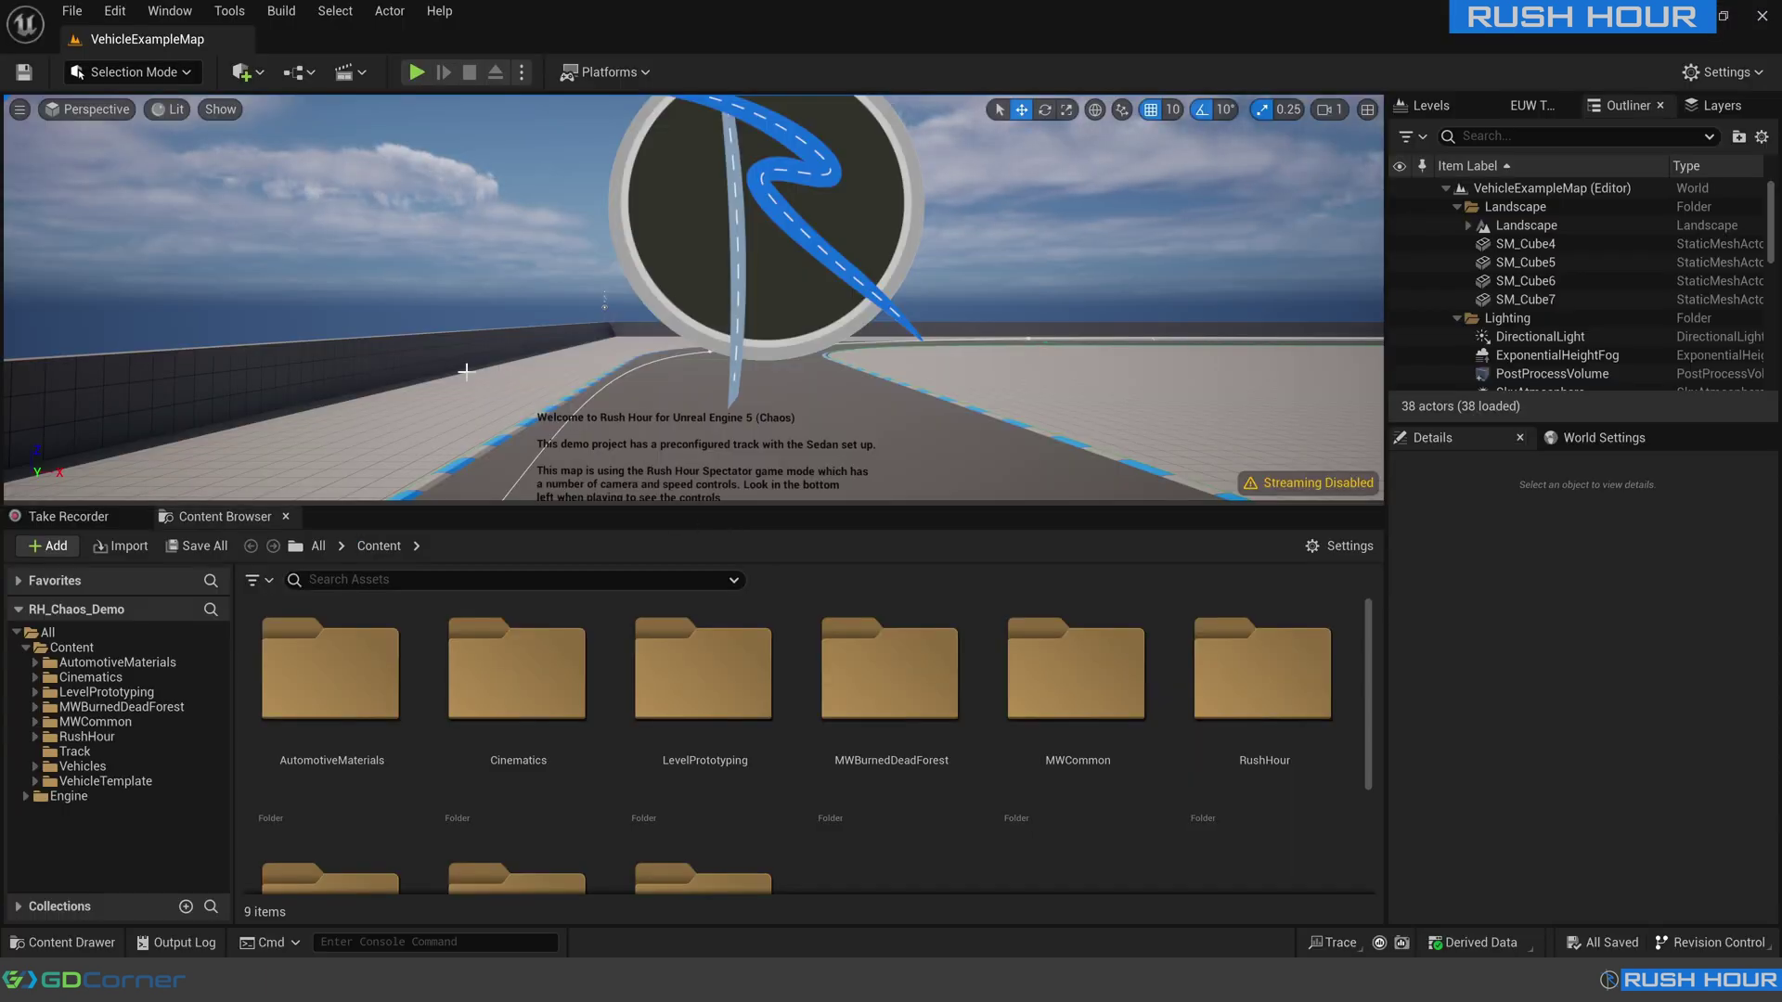
left_click(116, 10)
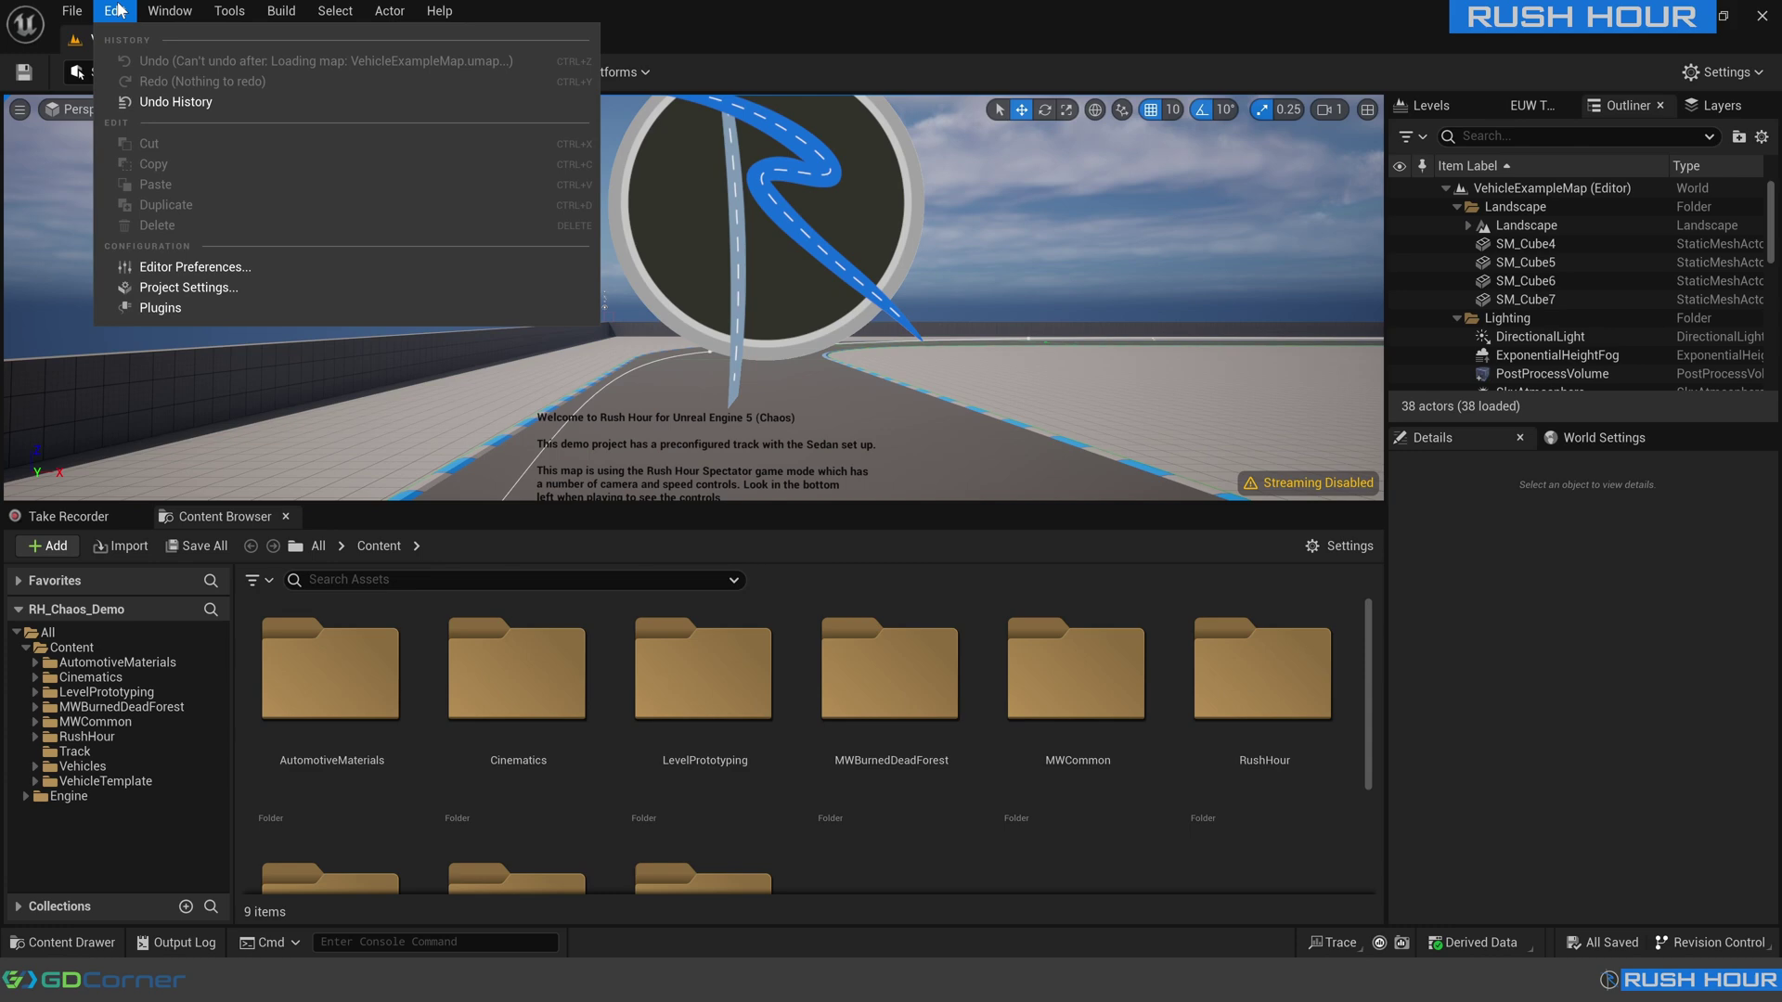
left_click(159, 307)
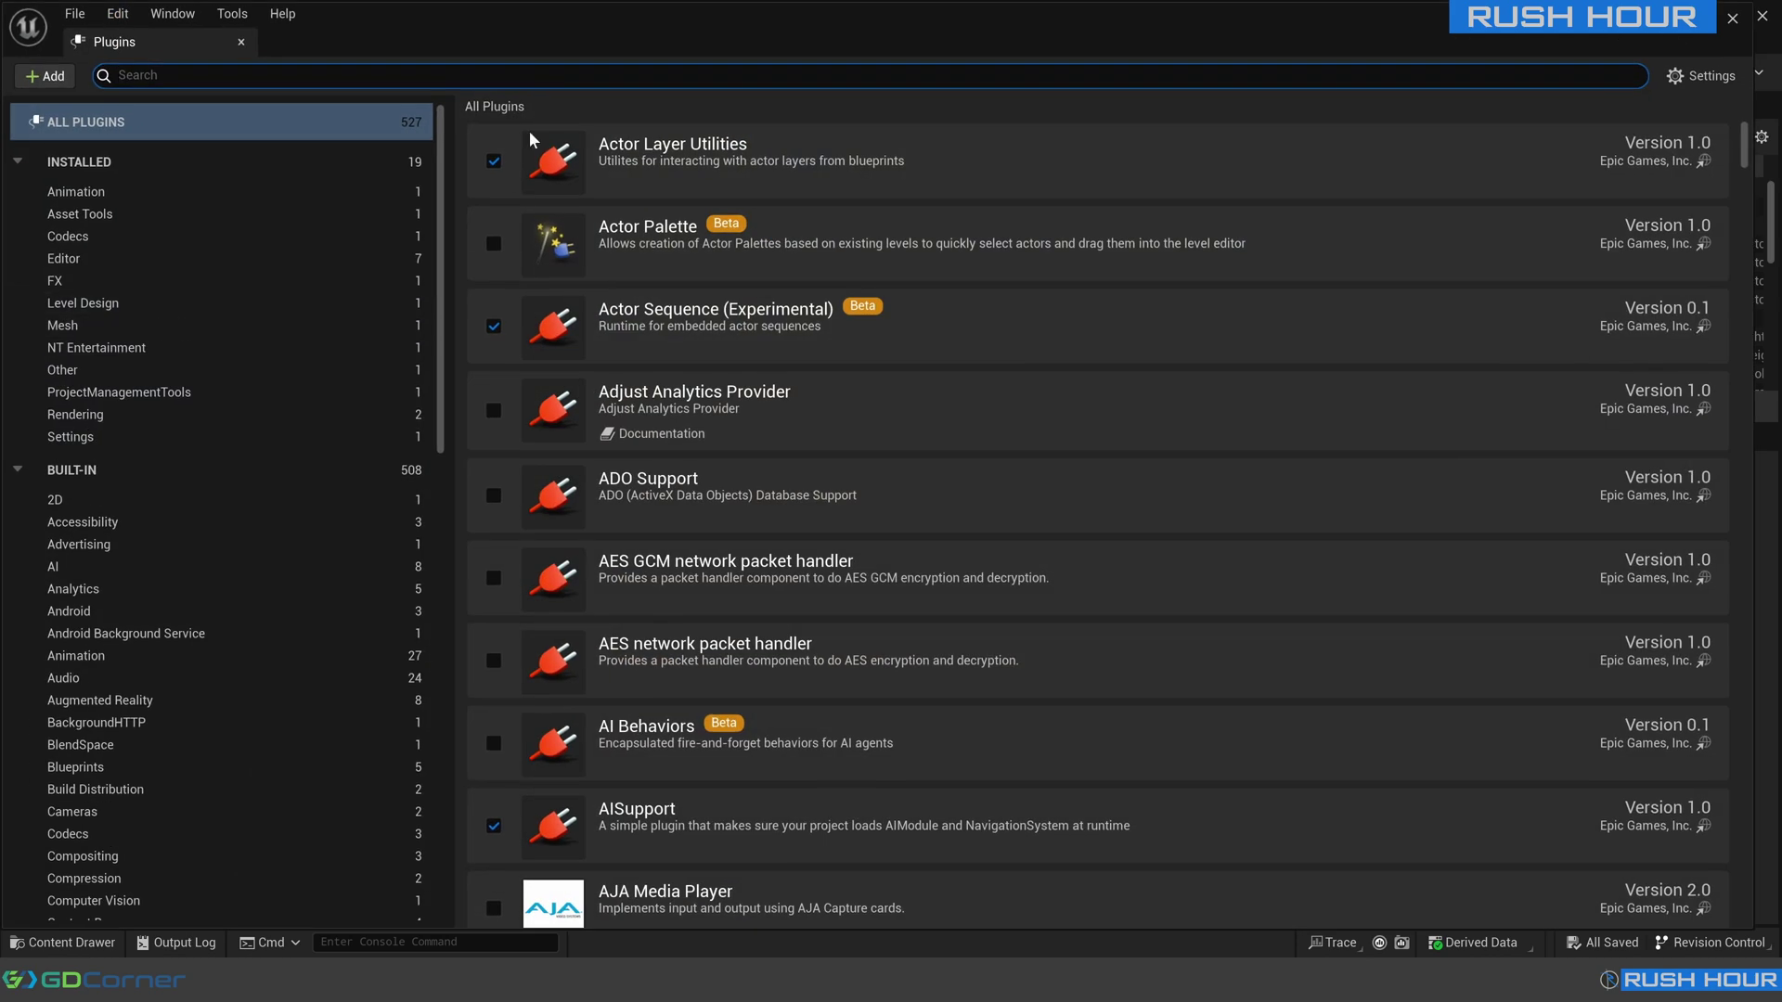
type("rush")
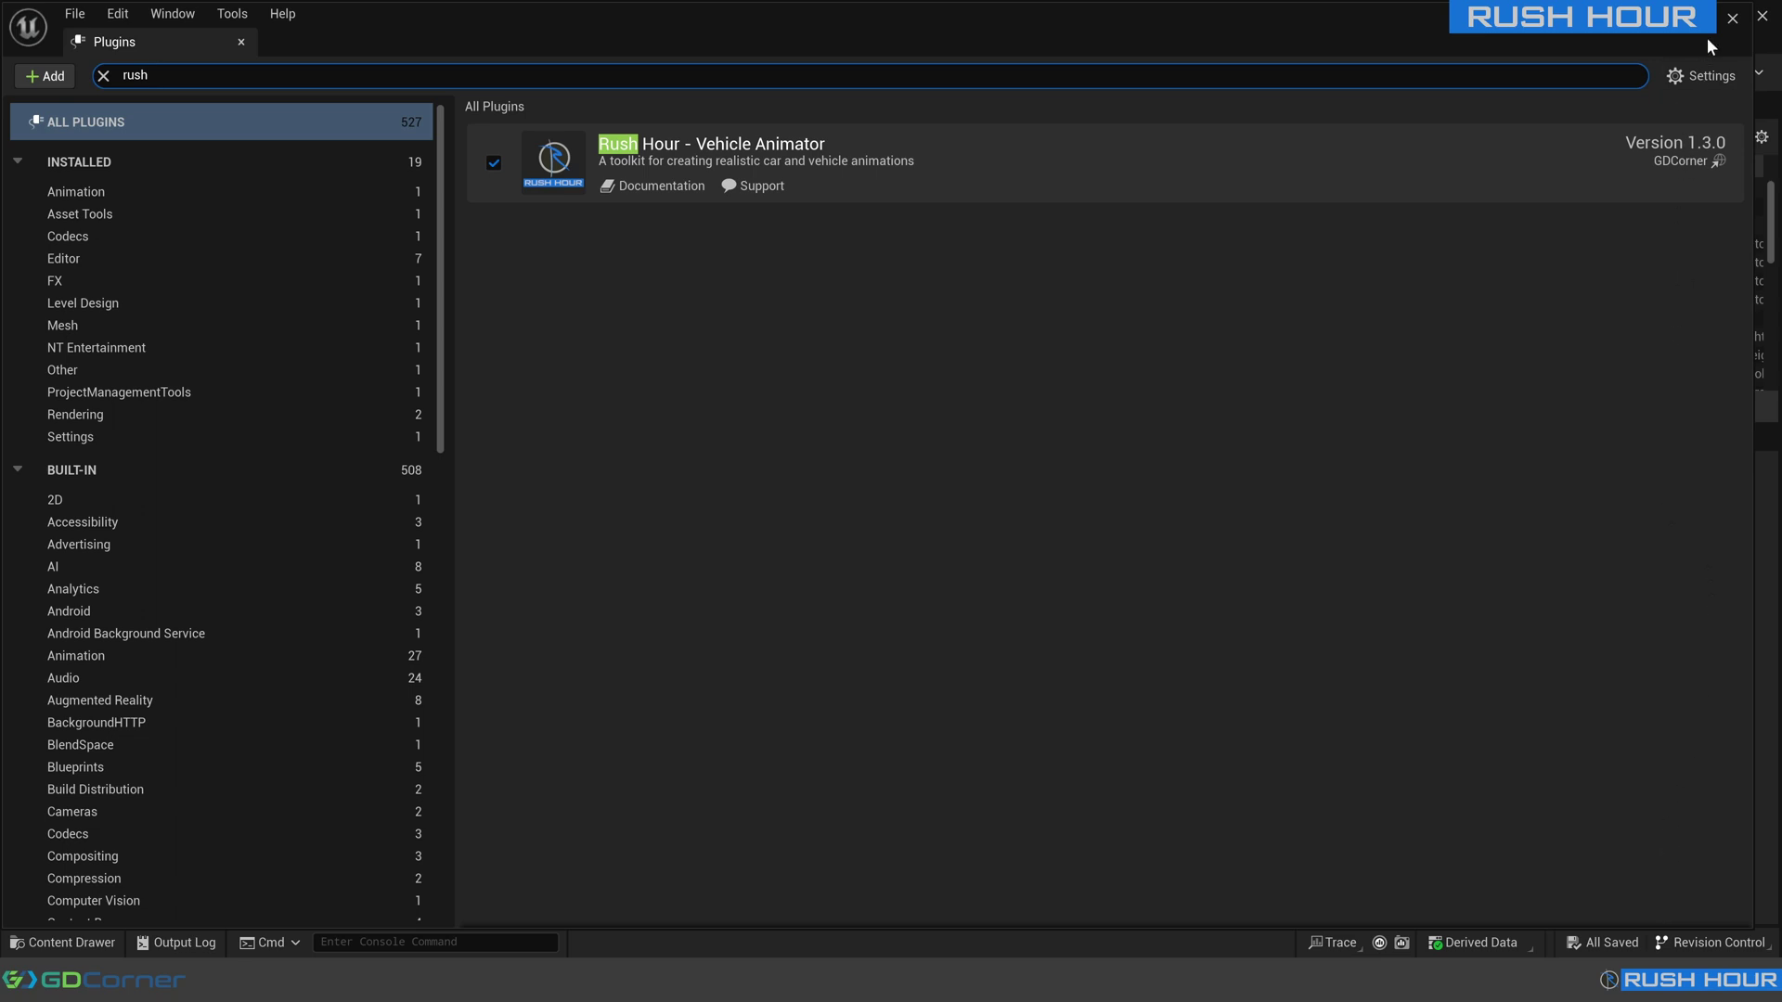
left_click(1762, 15)
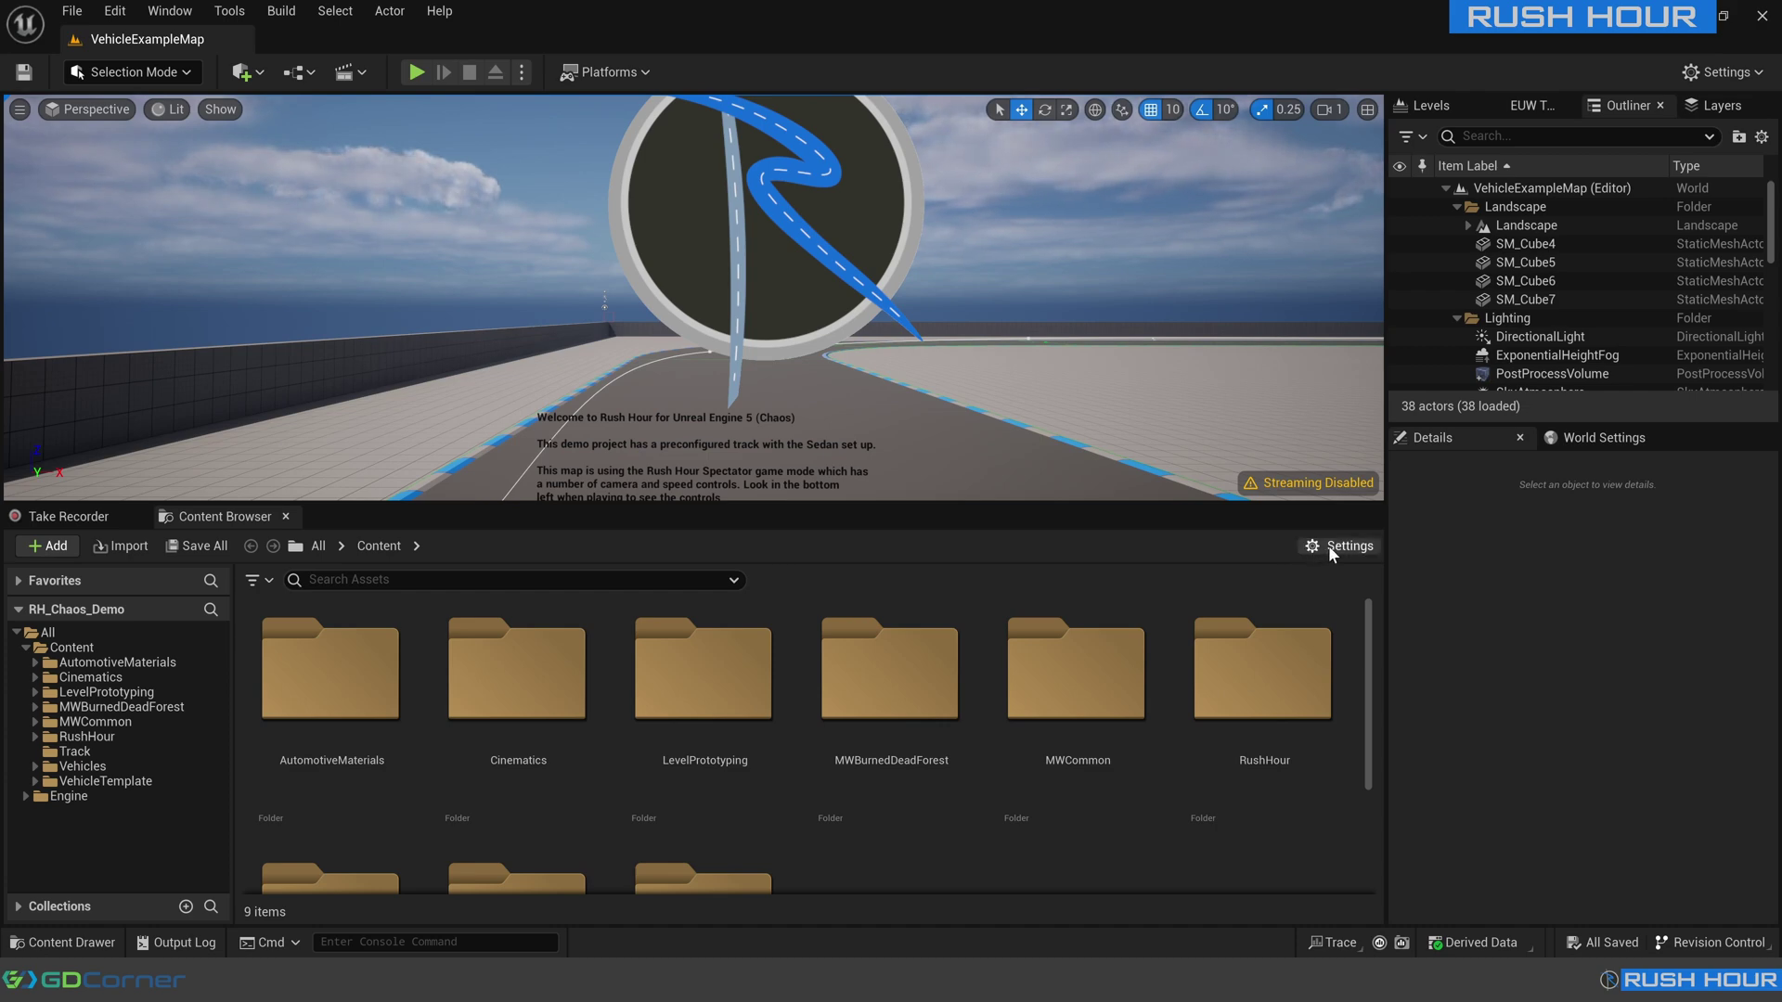
Expand Engine > Plugins in the Content Browser tree and open the Rush Hour - Vehicle Animator Content folder.
left_click(1326, 545)
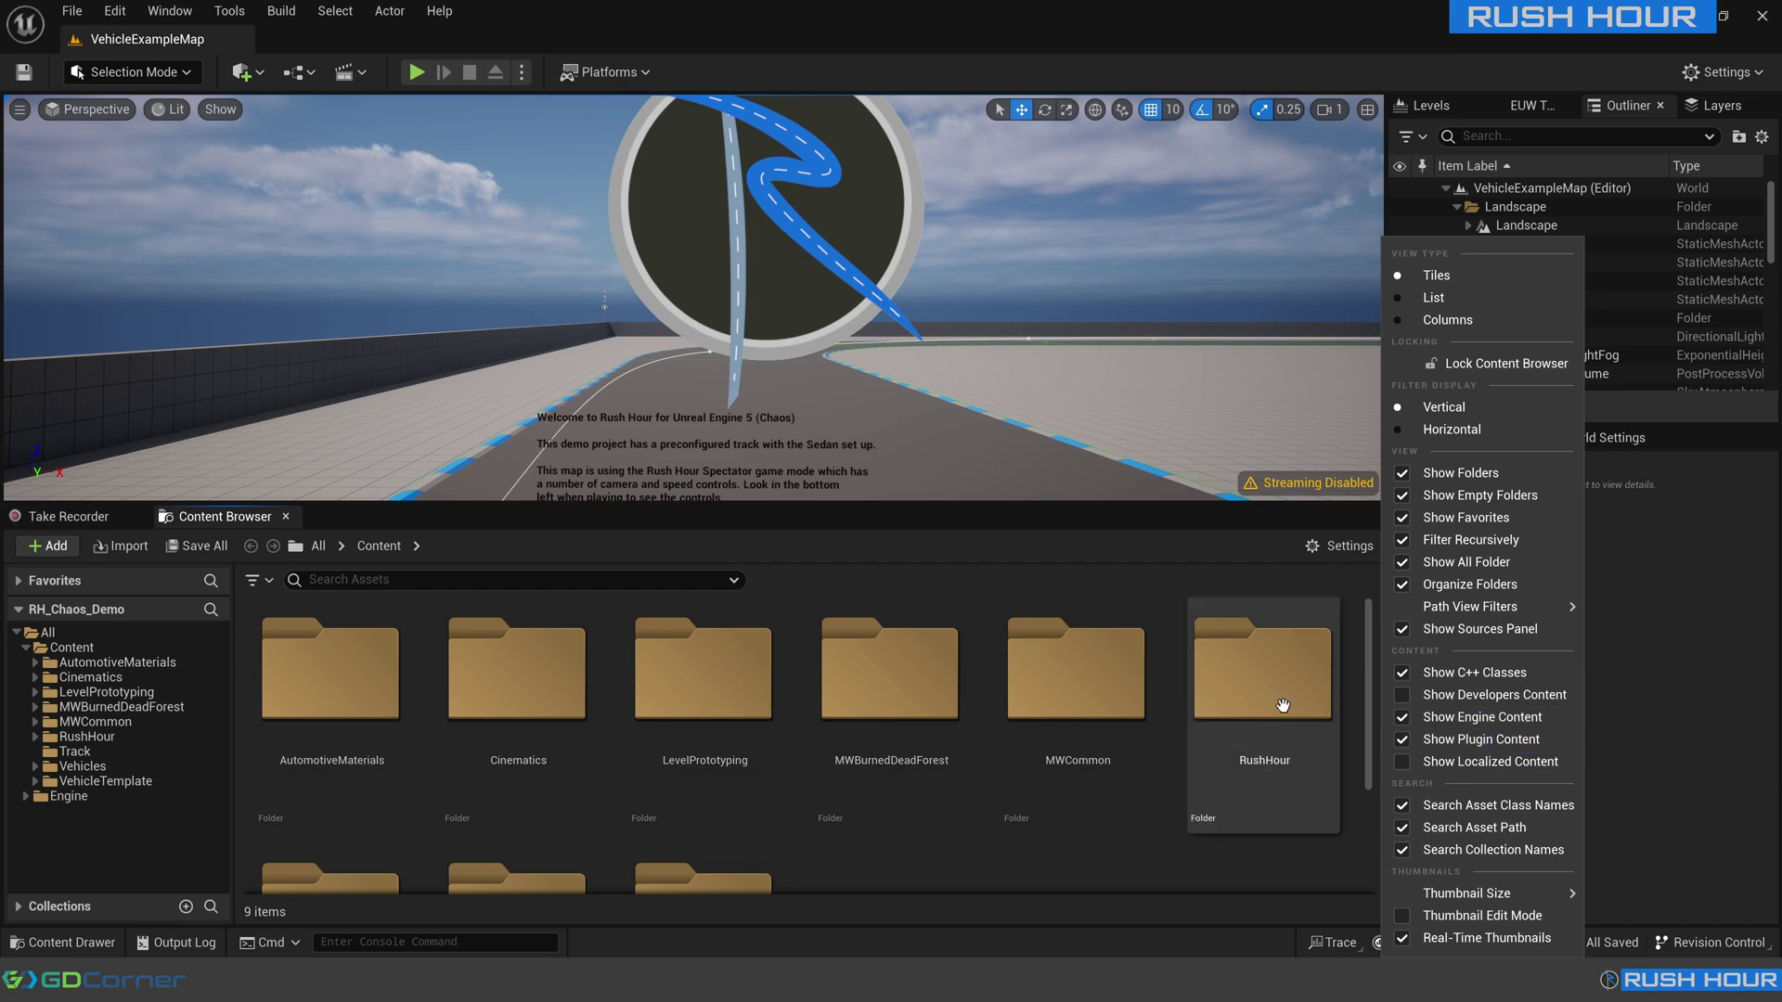
left_click(1079, 553)
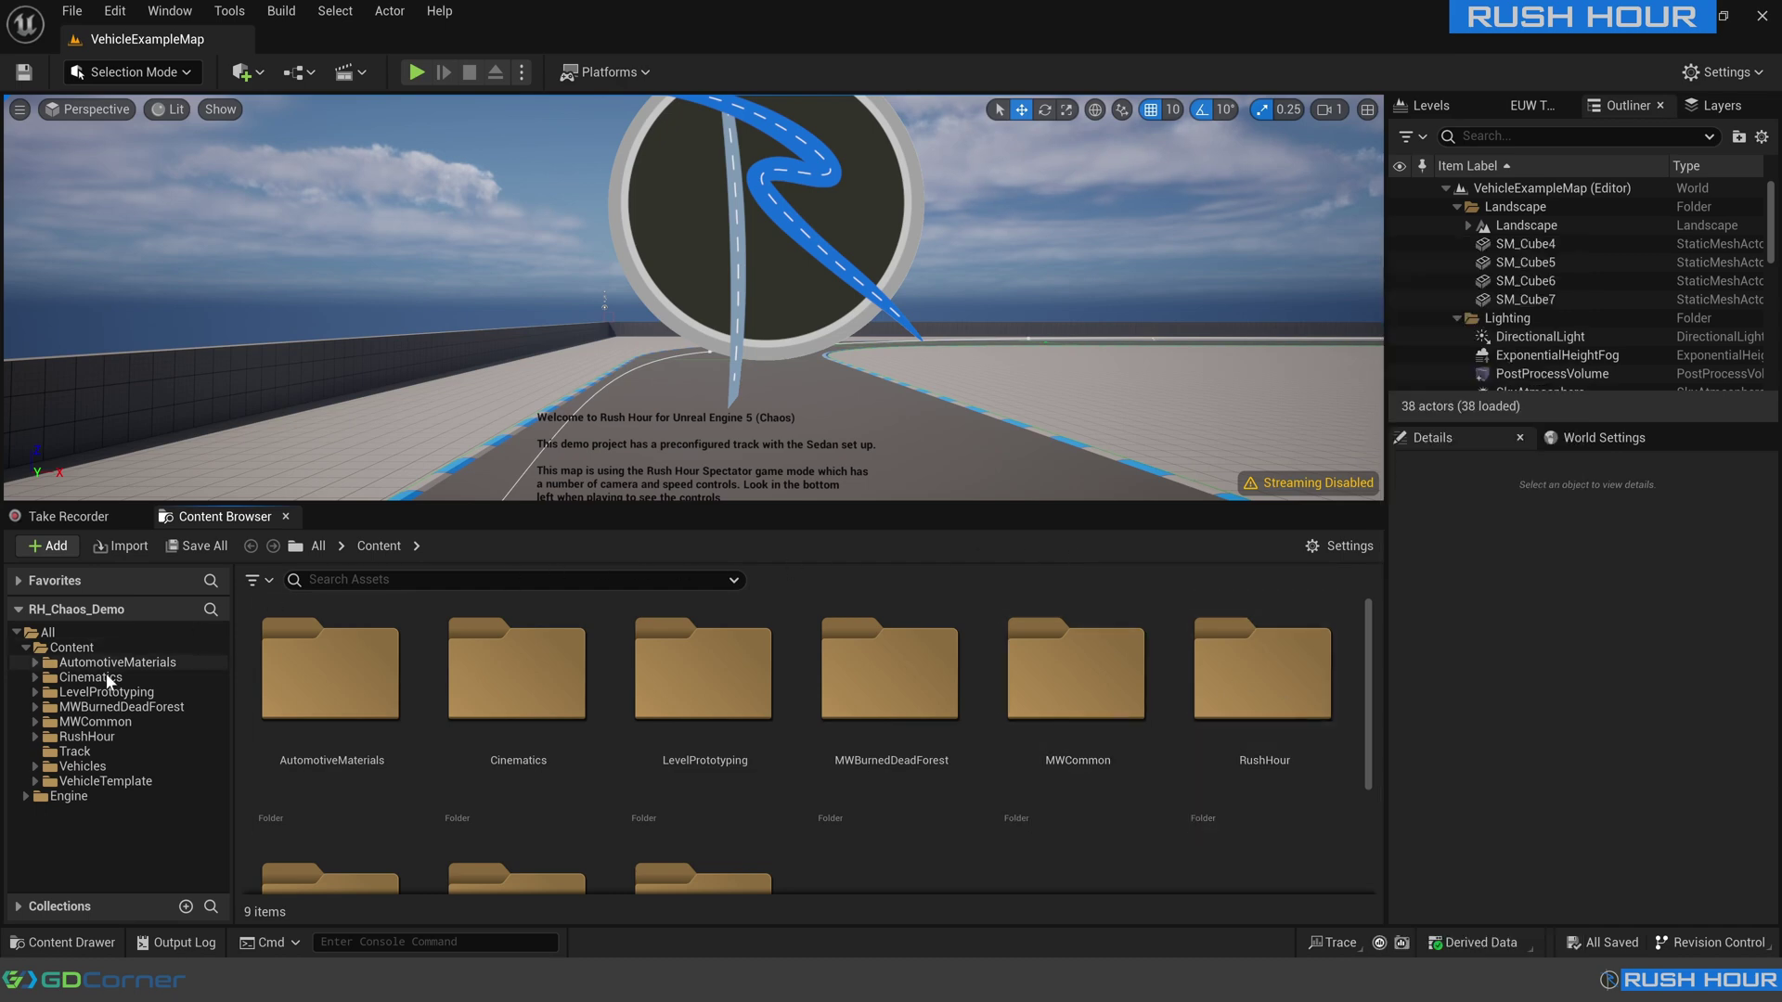
left_click(25, 796)
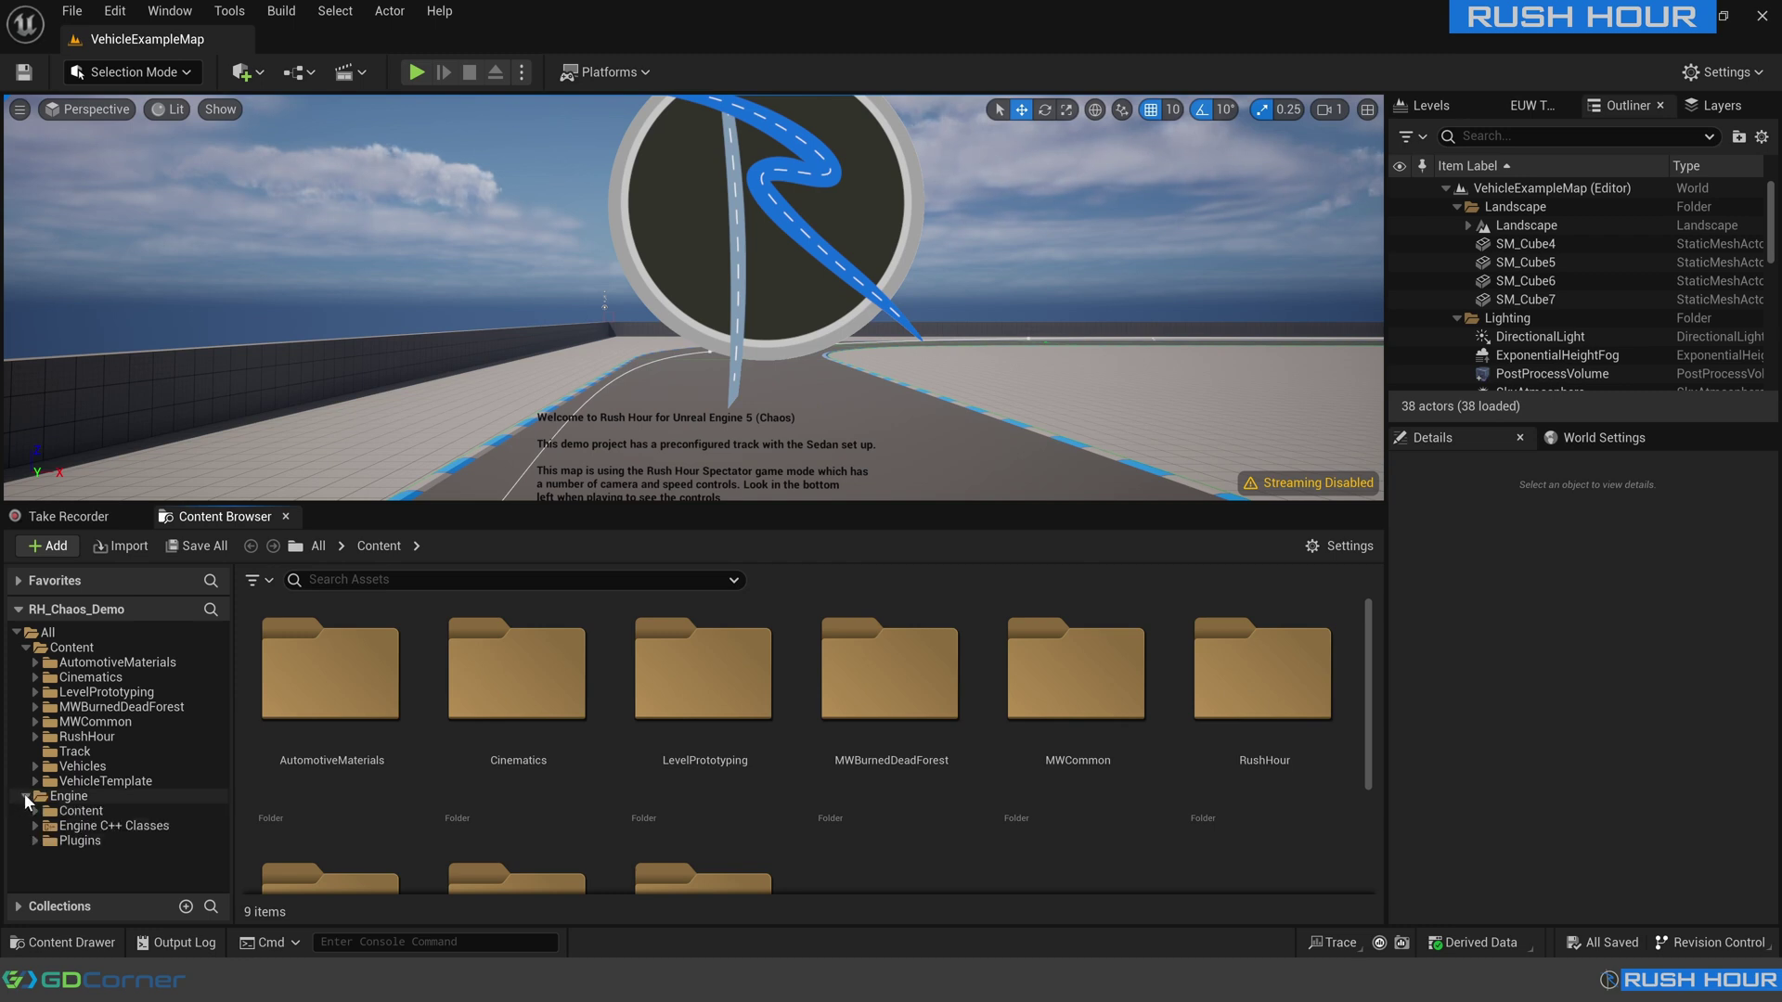
left_click(35, 840)
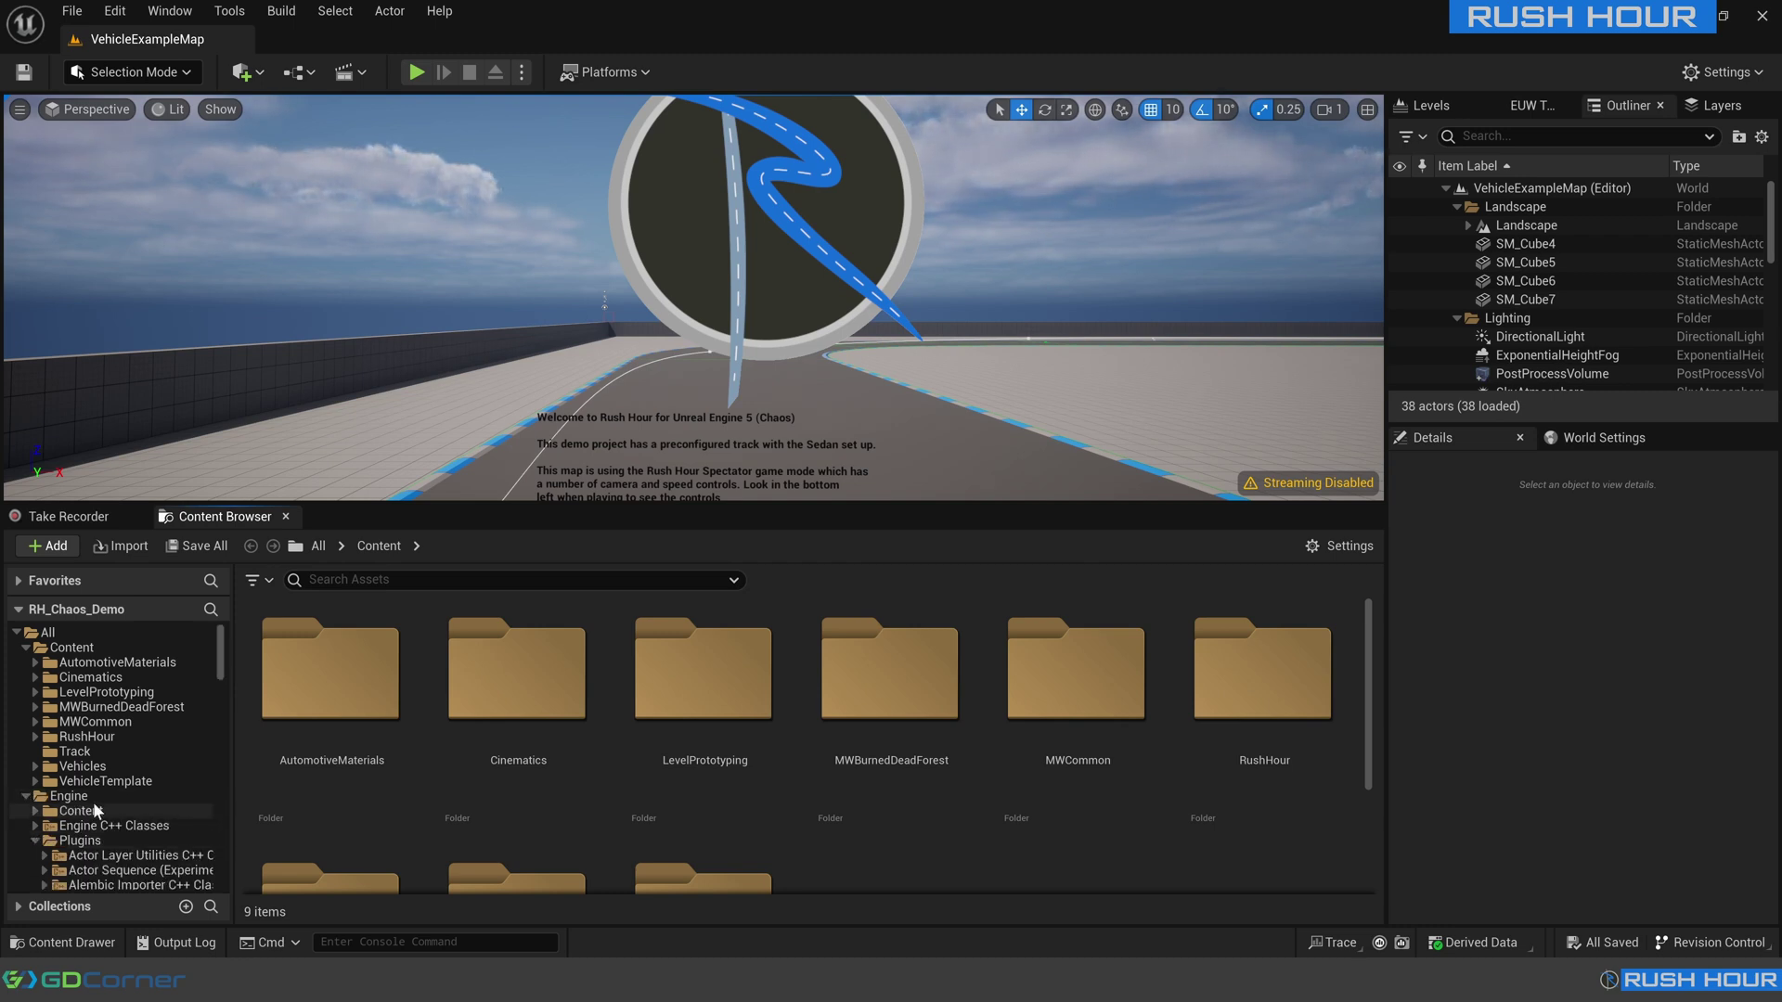
scroll(160, 728, "down", 8)
scroll(160, 727, "down", 15)
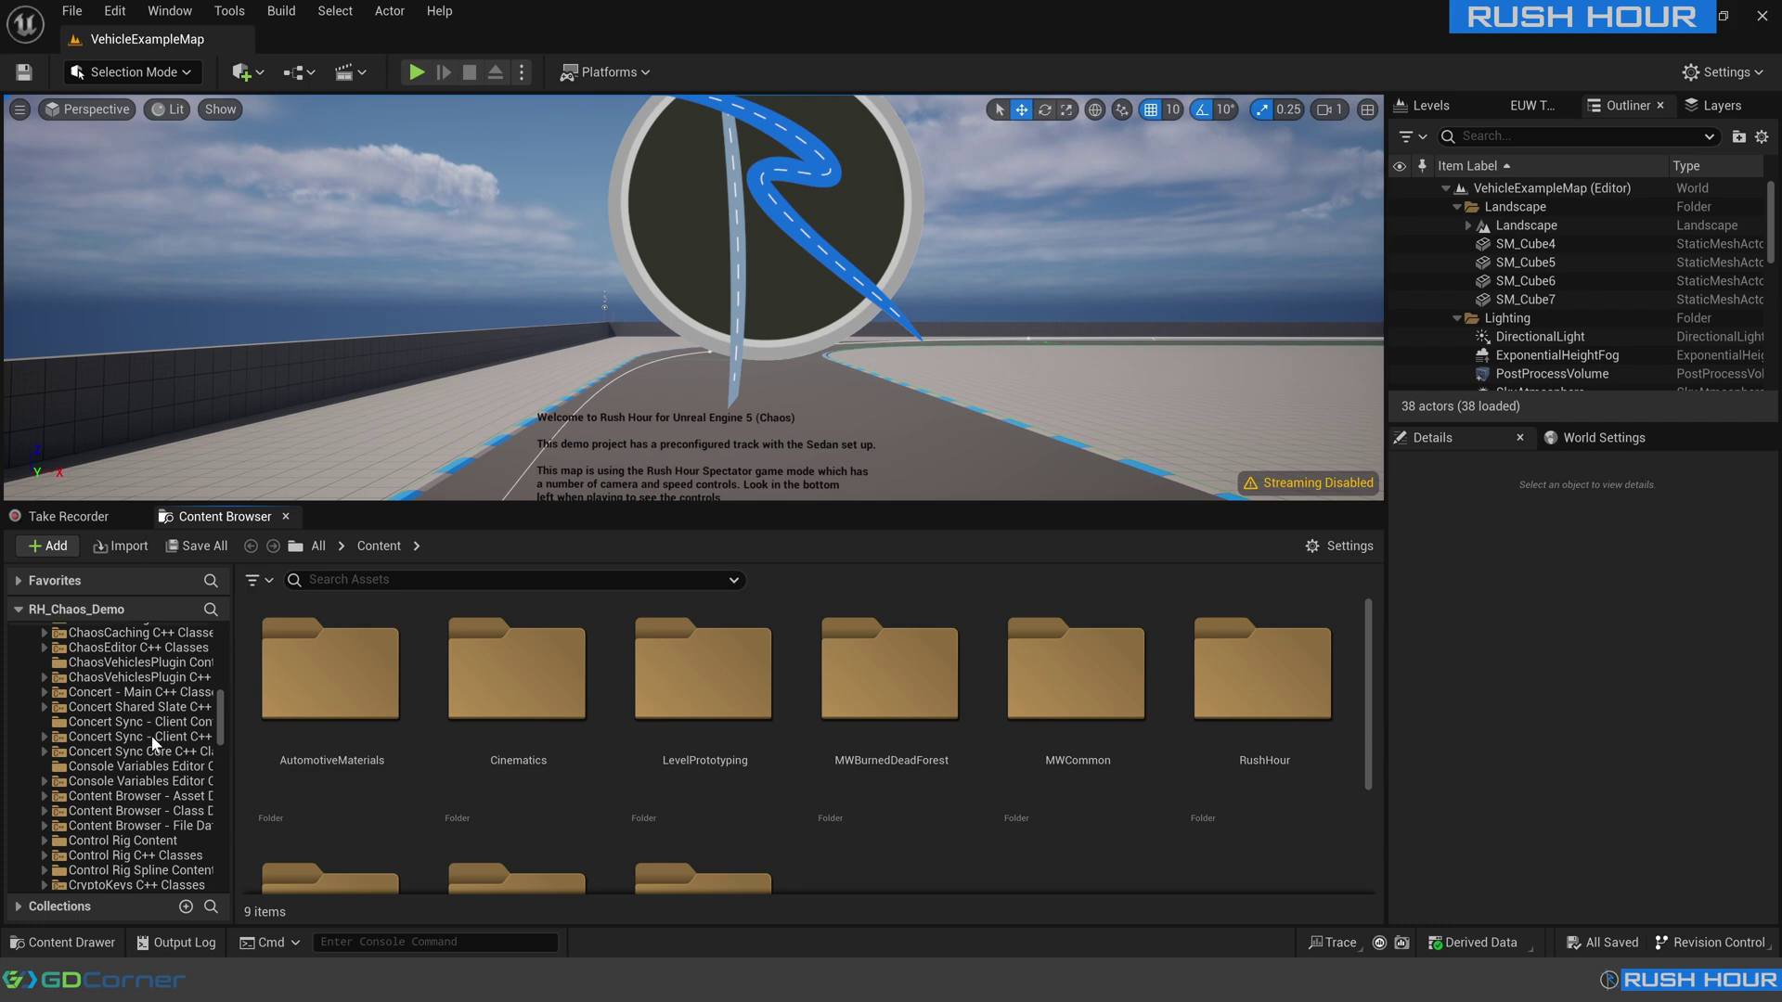
scroll(148, 738, "down", 10)
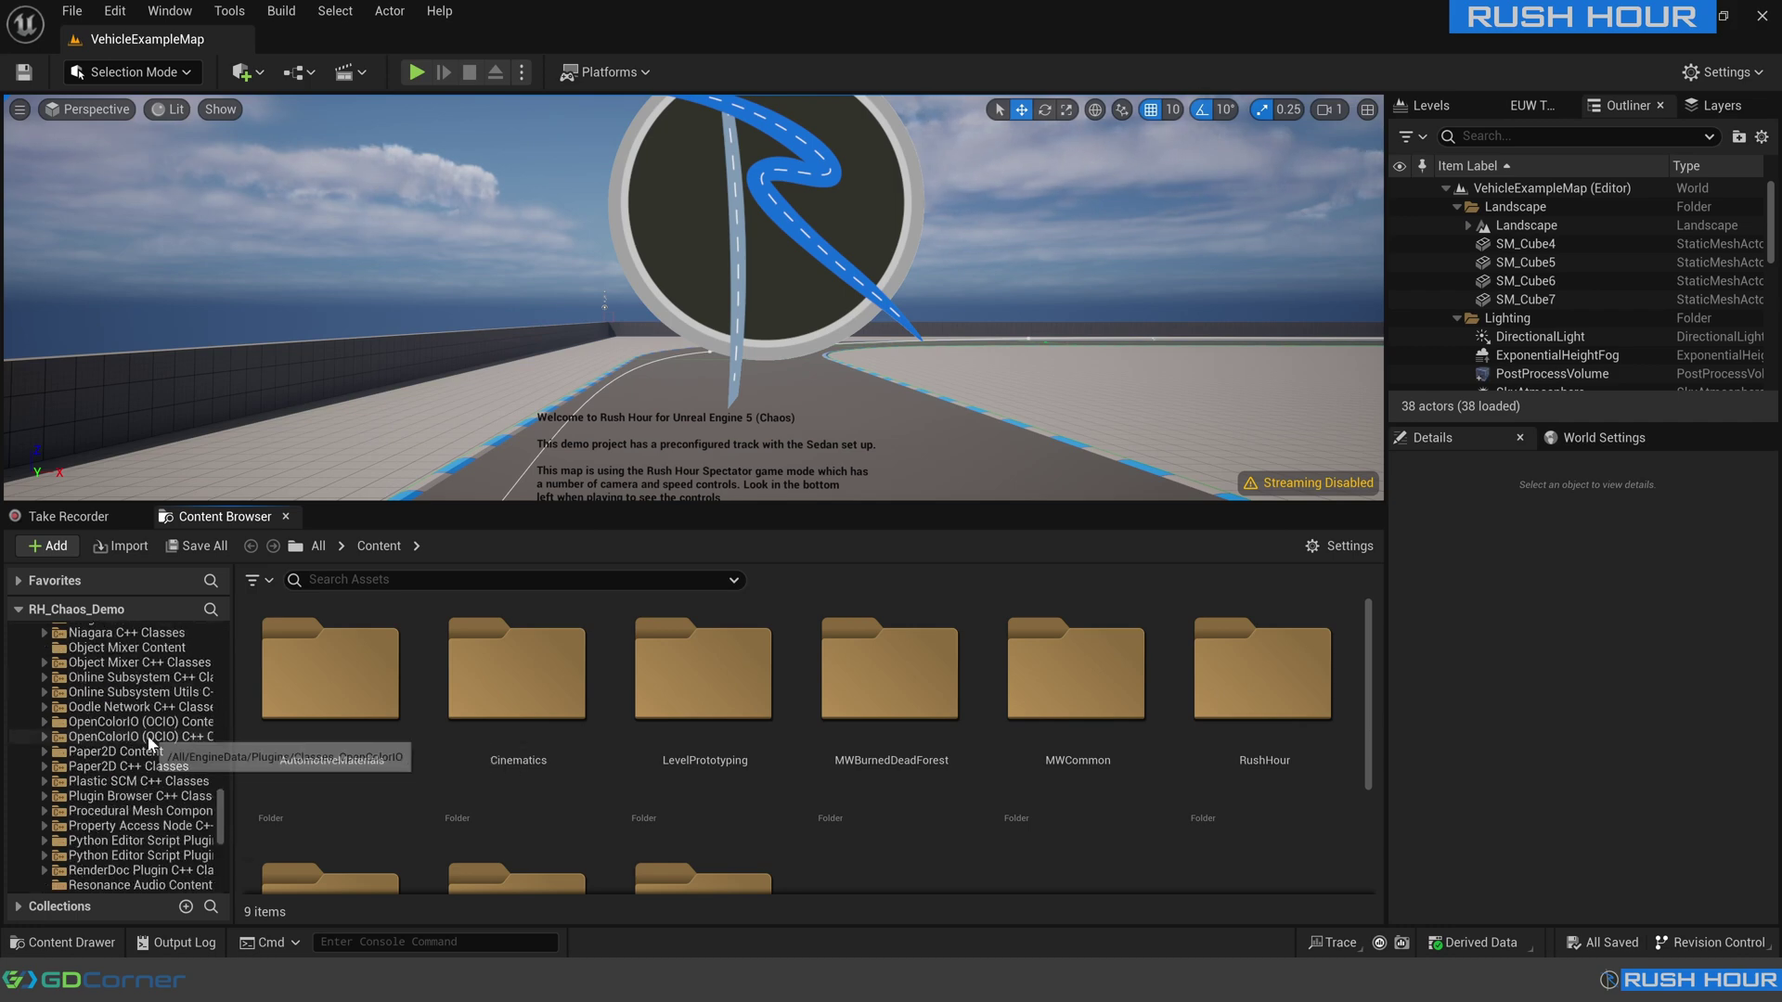
left_click(156, 826)
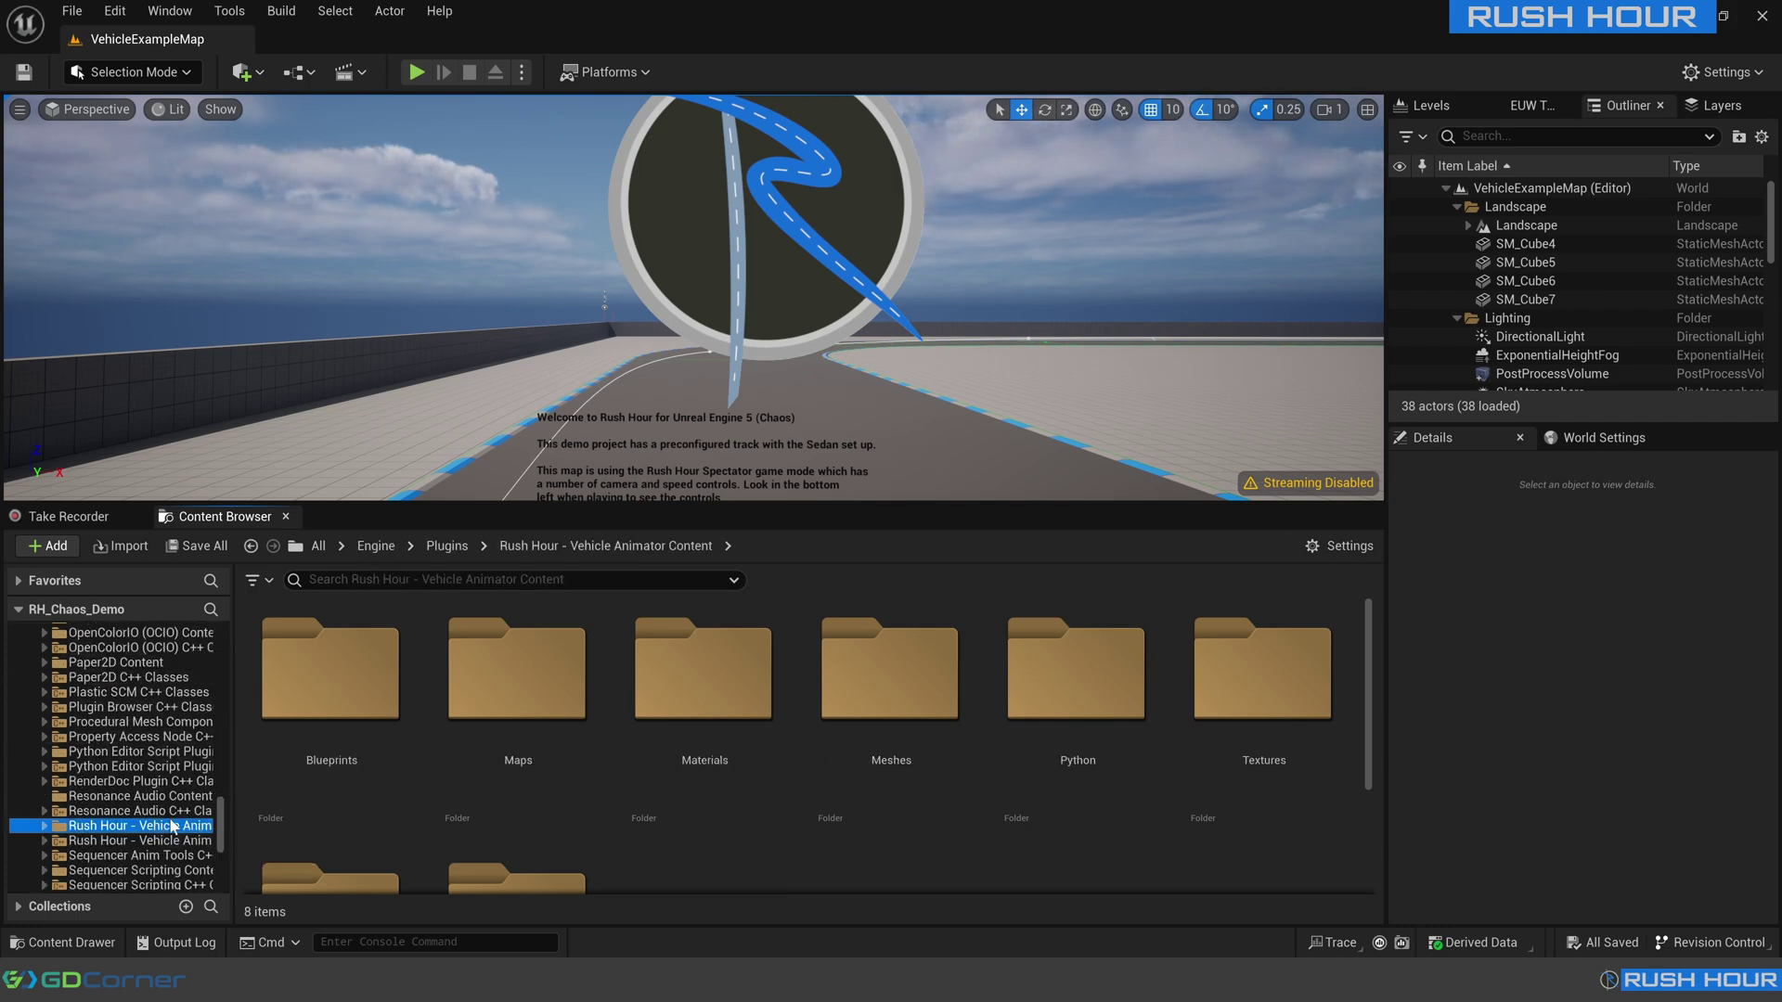
Enlarge the Content Browser, open Blueprints, and run EUW_VehicleImporter as an Editor Utility Widget.
left_click_drag(228, 820, 319, 828)
left_click_drag(563, 507, 577, 248)
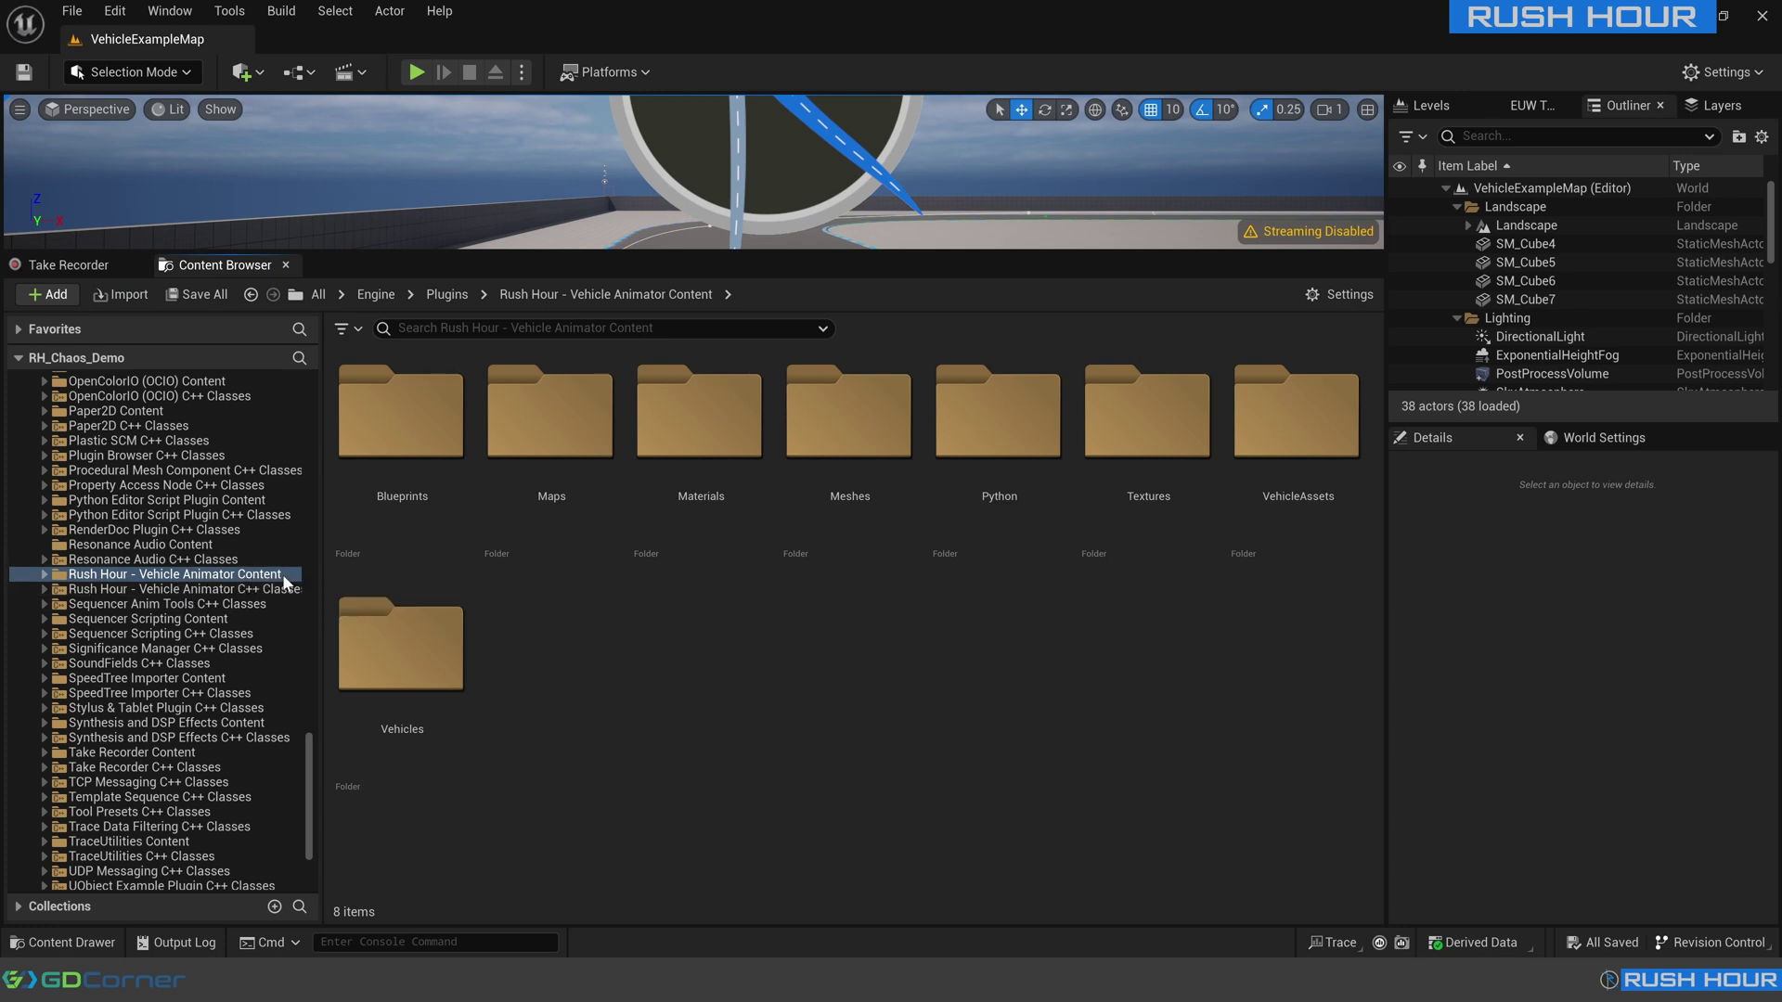
double_click(428, 457)
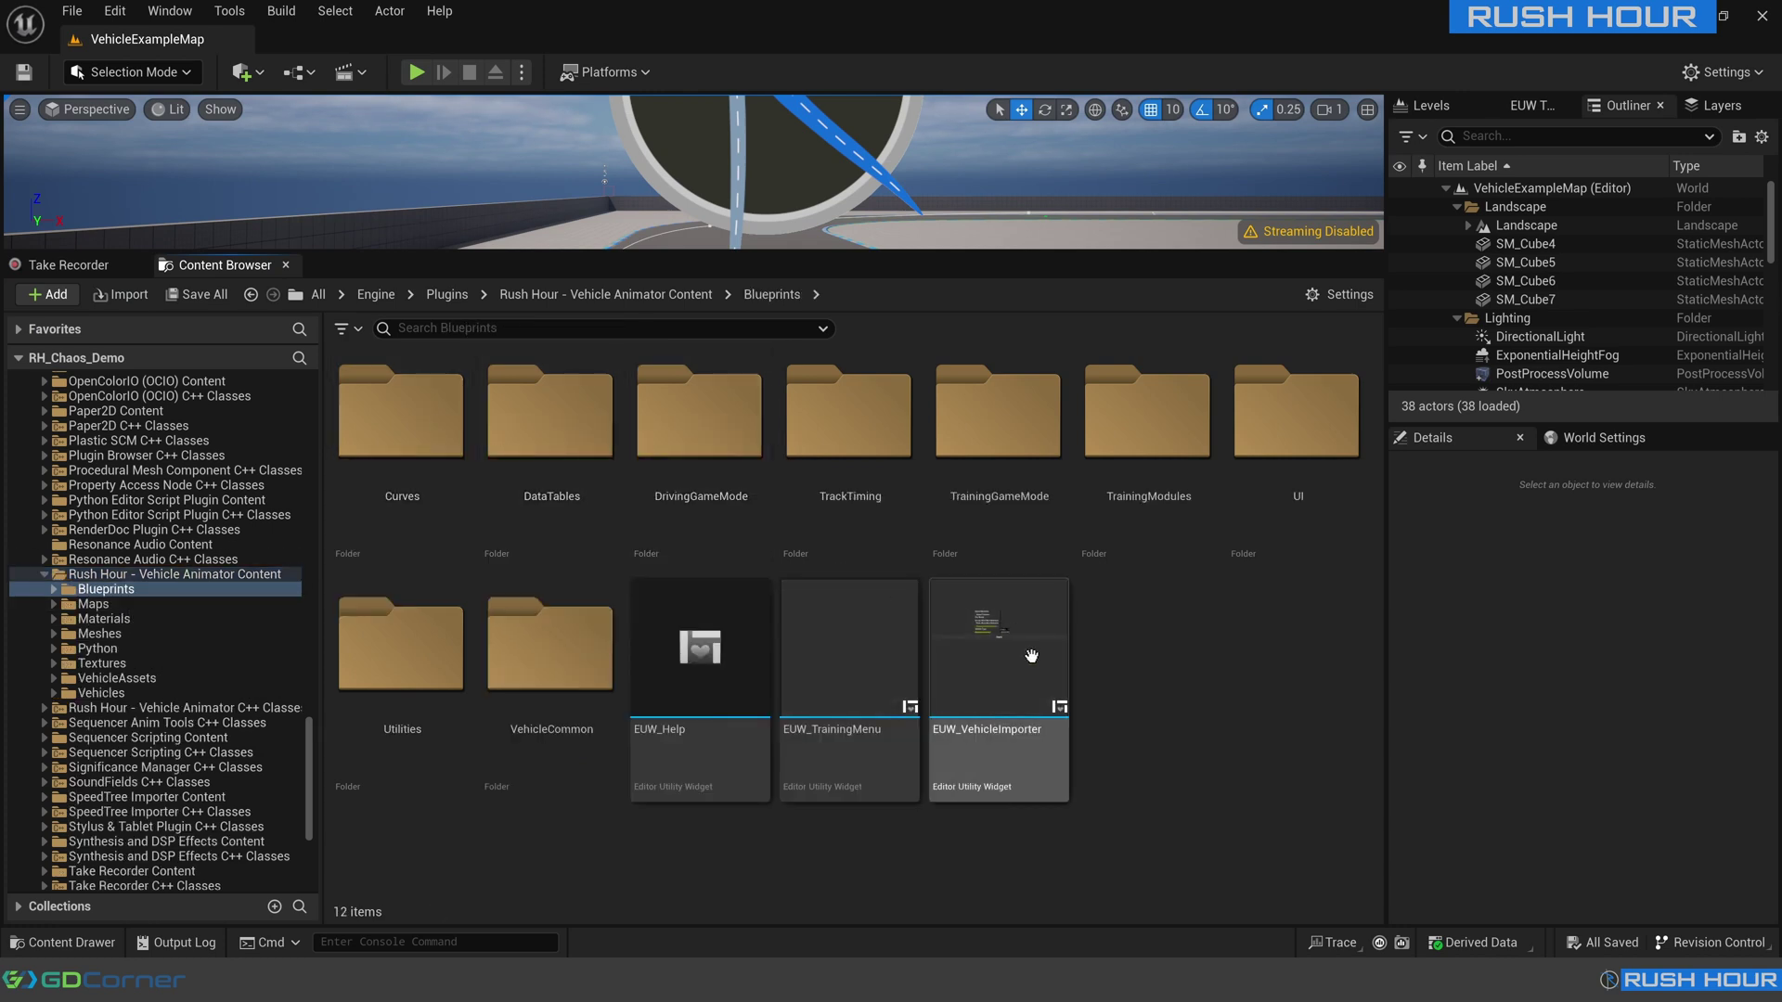
right_click(1025, 782)
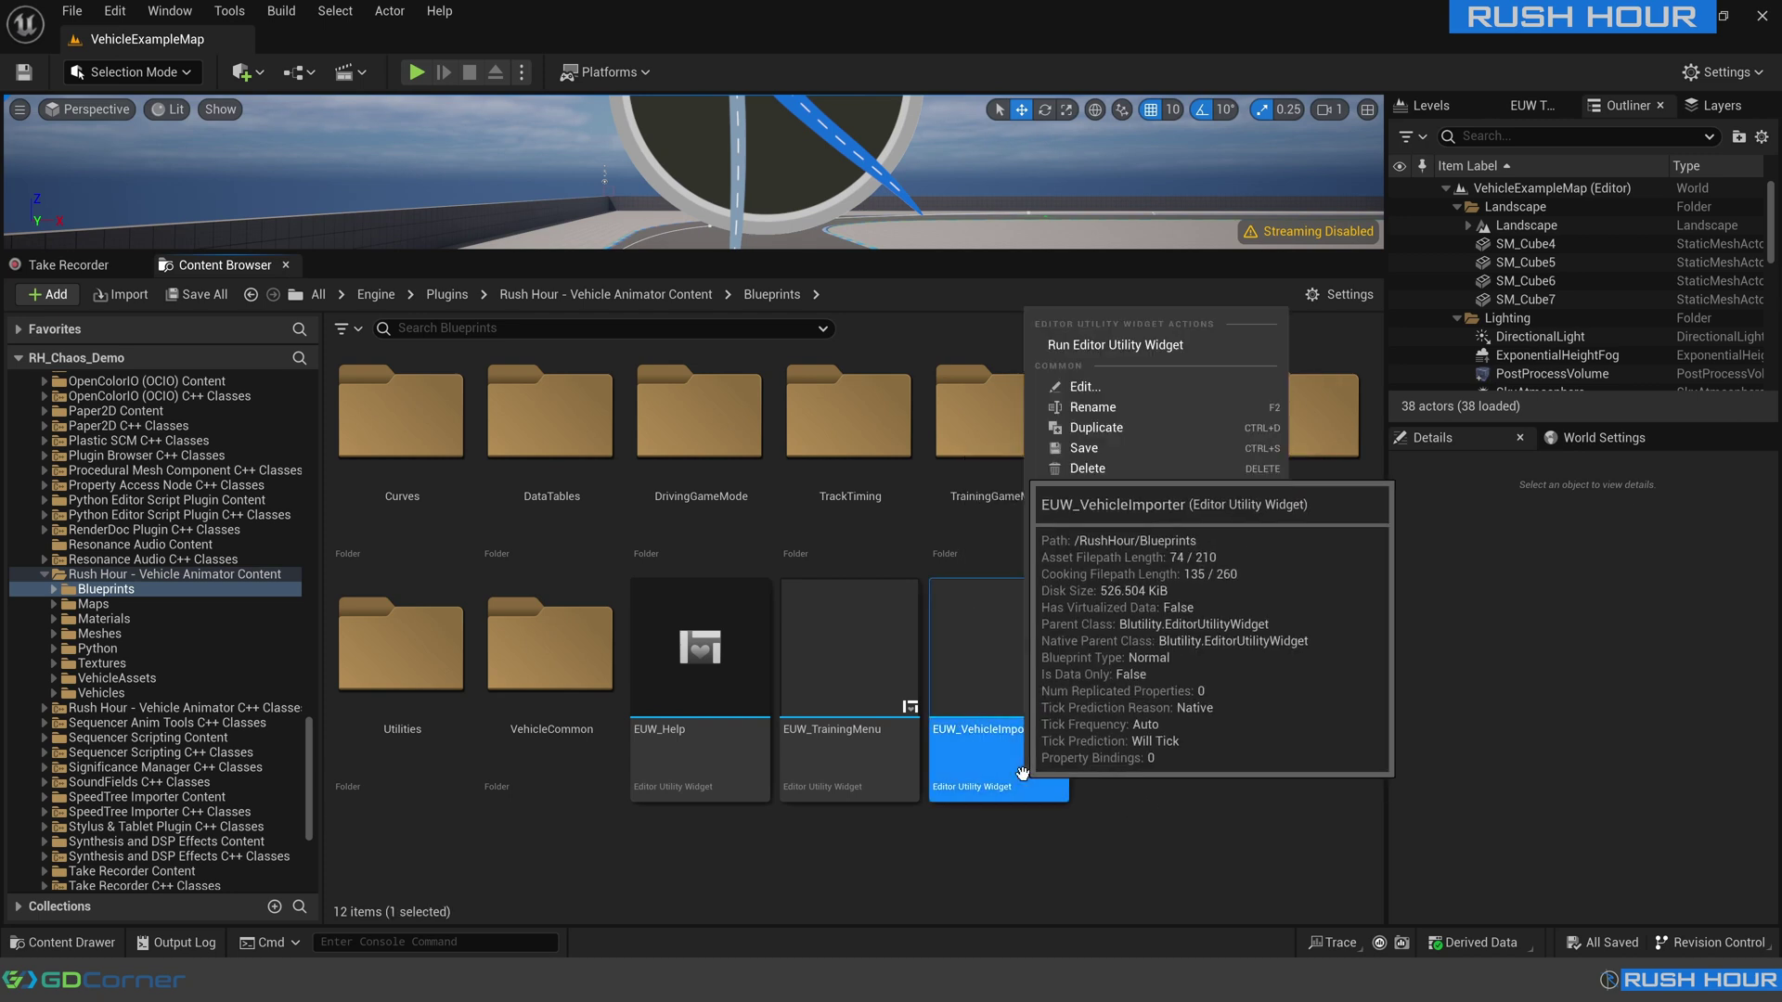
left_click(1084, 345)
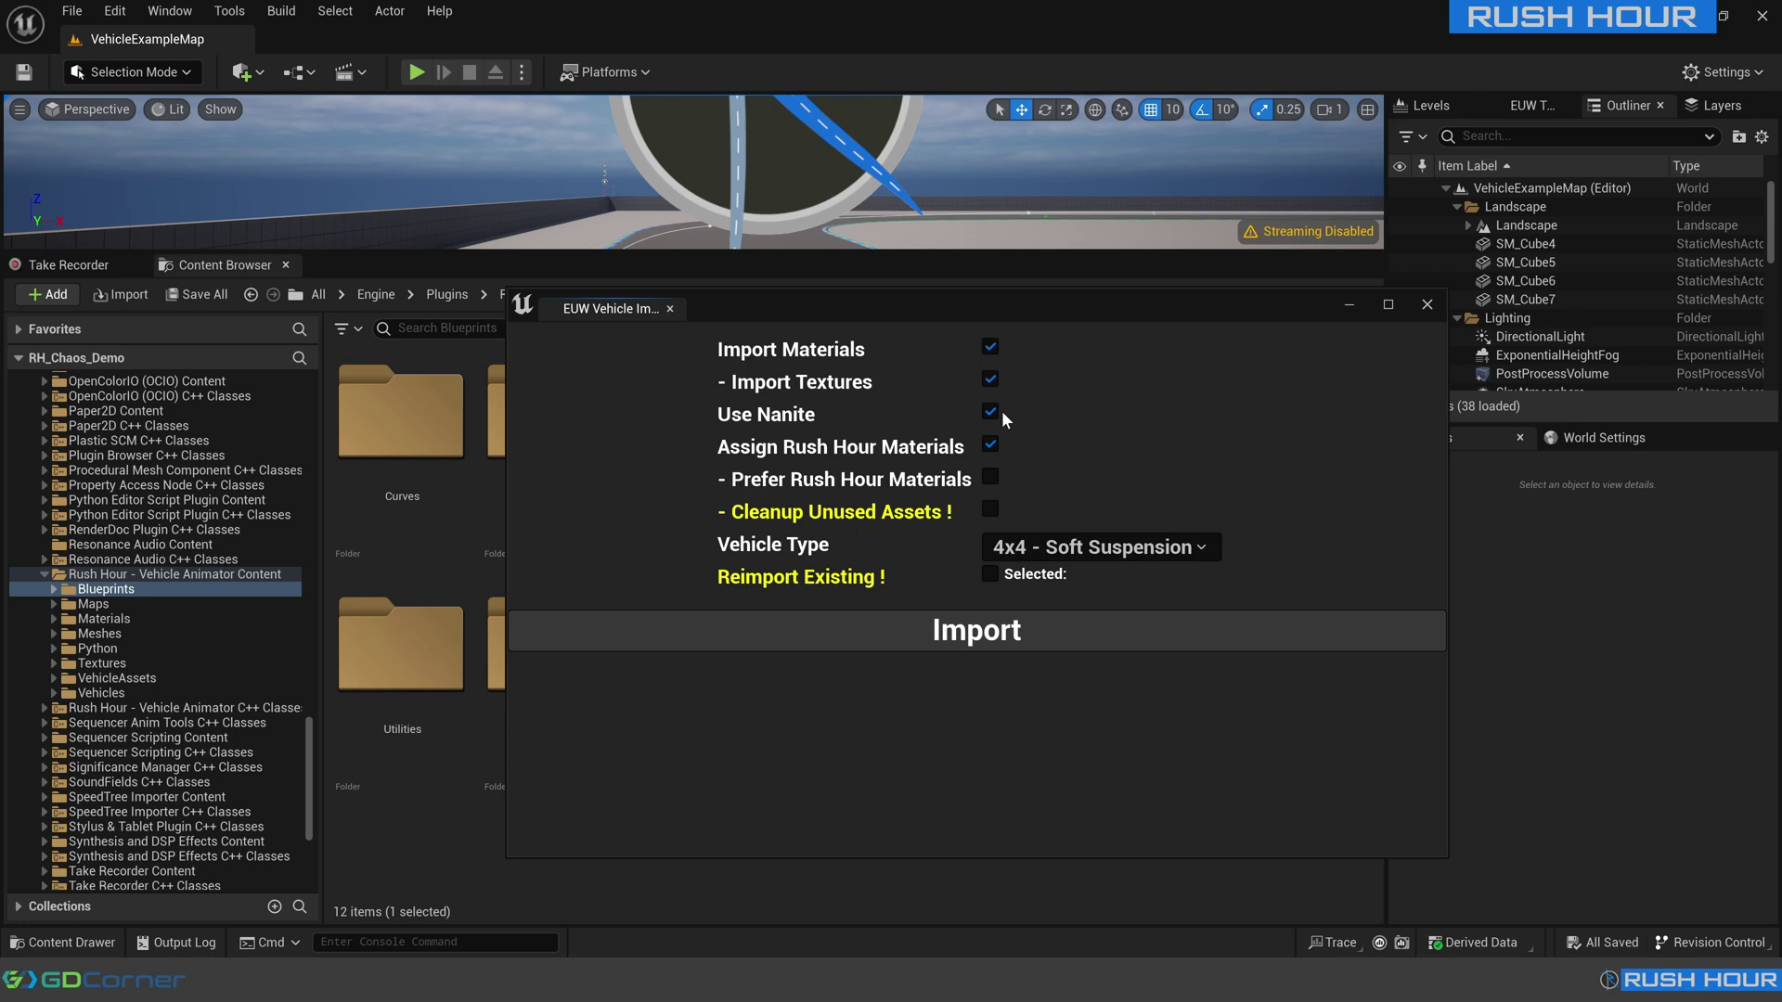
Turn off Use Nanite and set Vehicle Type to Sedan - RWD in the importer.
left_click(990, 411)
left_click(1050, 549)
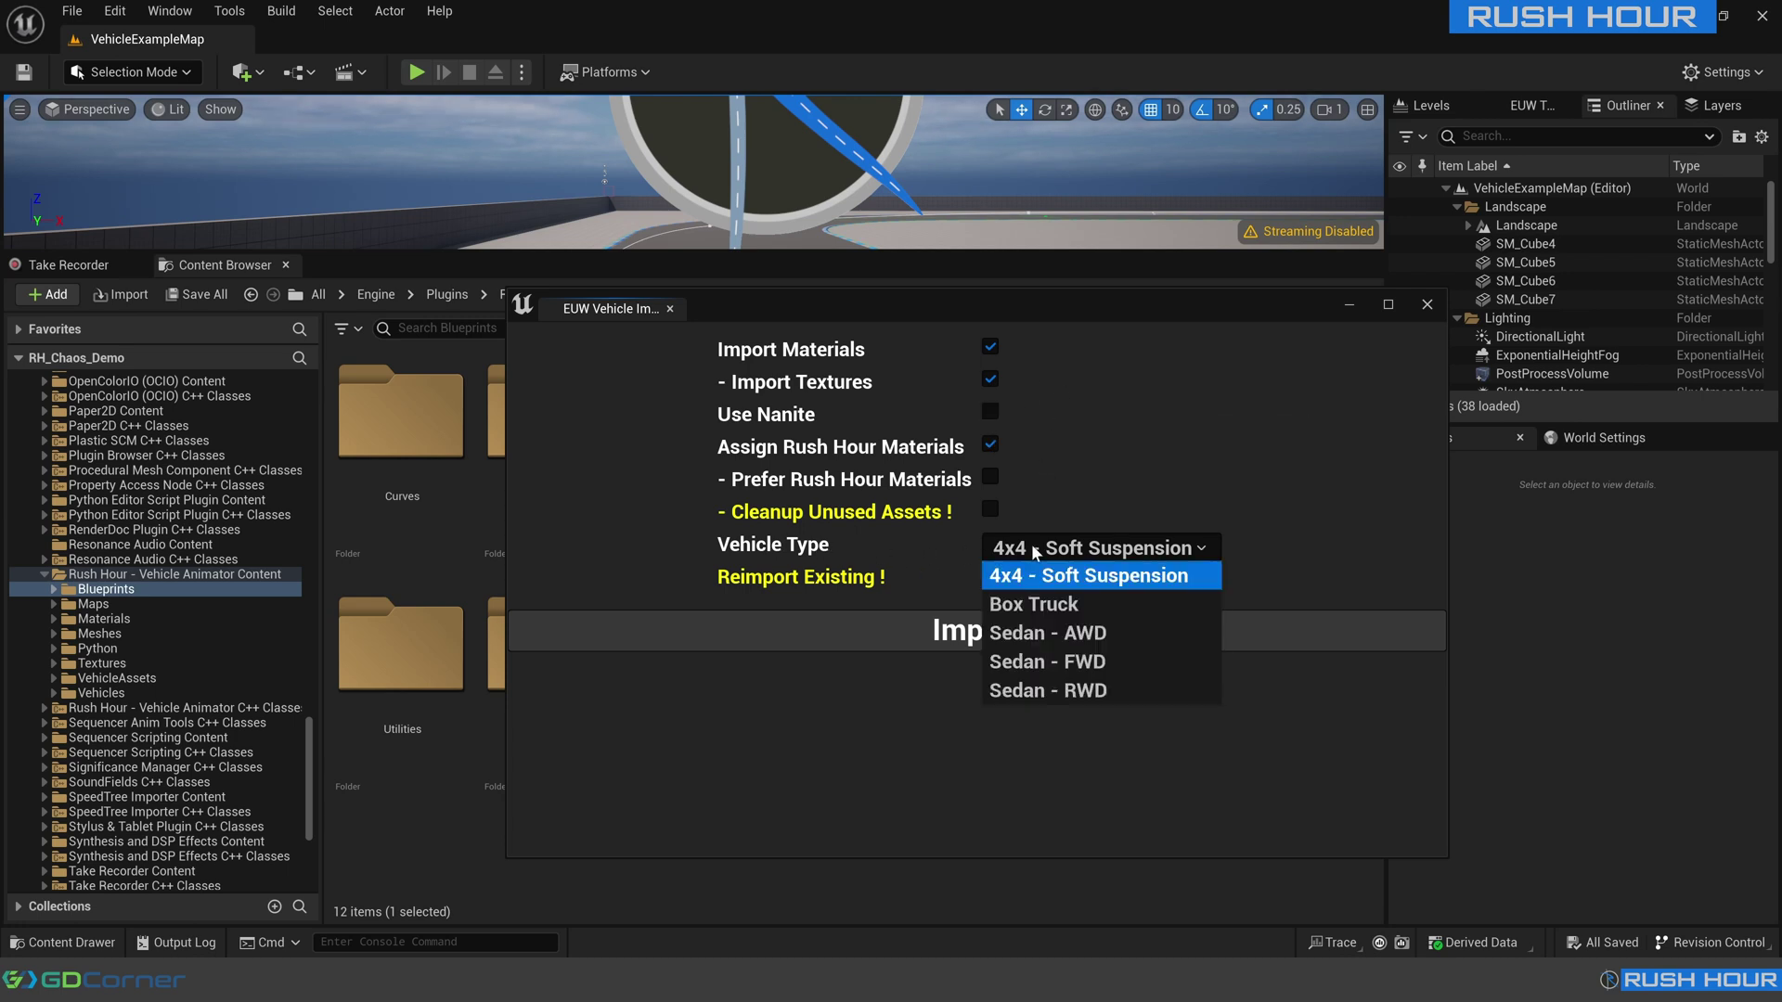
left_click(1112, 691)
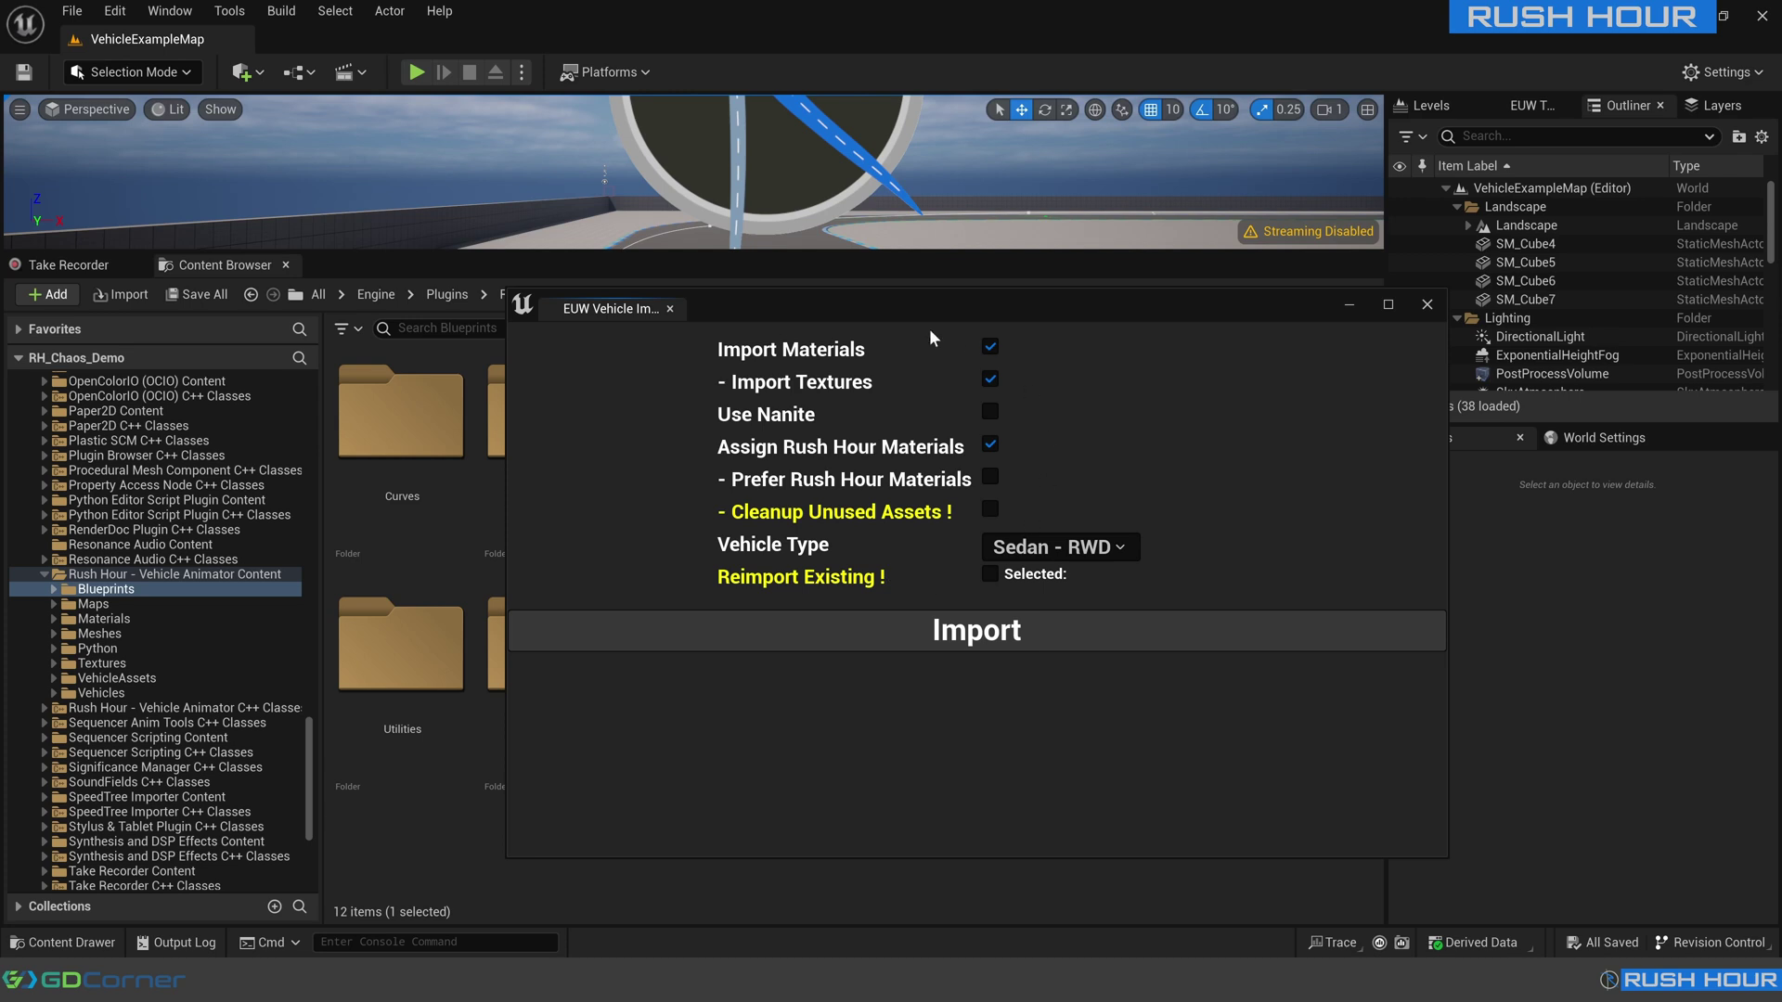
Import the vehicle from export_GenericSupercar.json, then close the Message Log and EUW Vehicle Importer tabs.
left_click(949, 634)
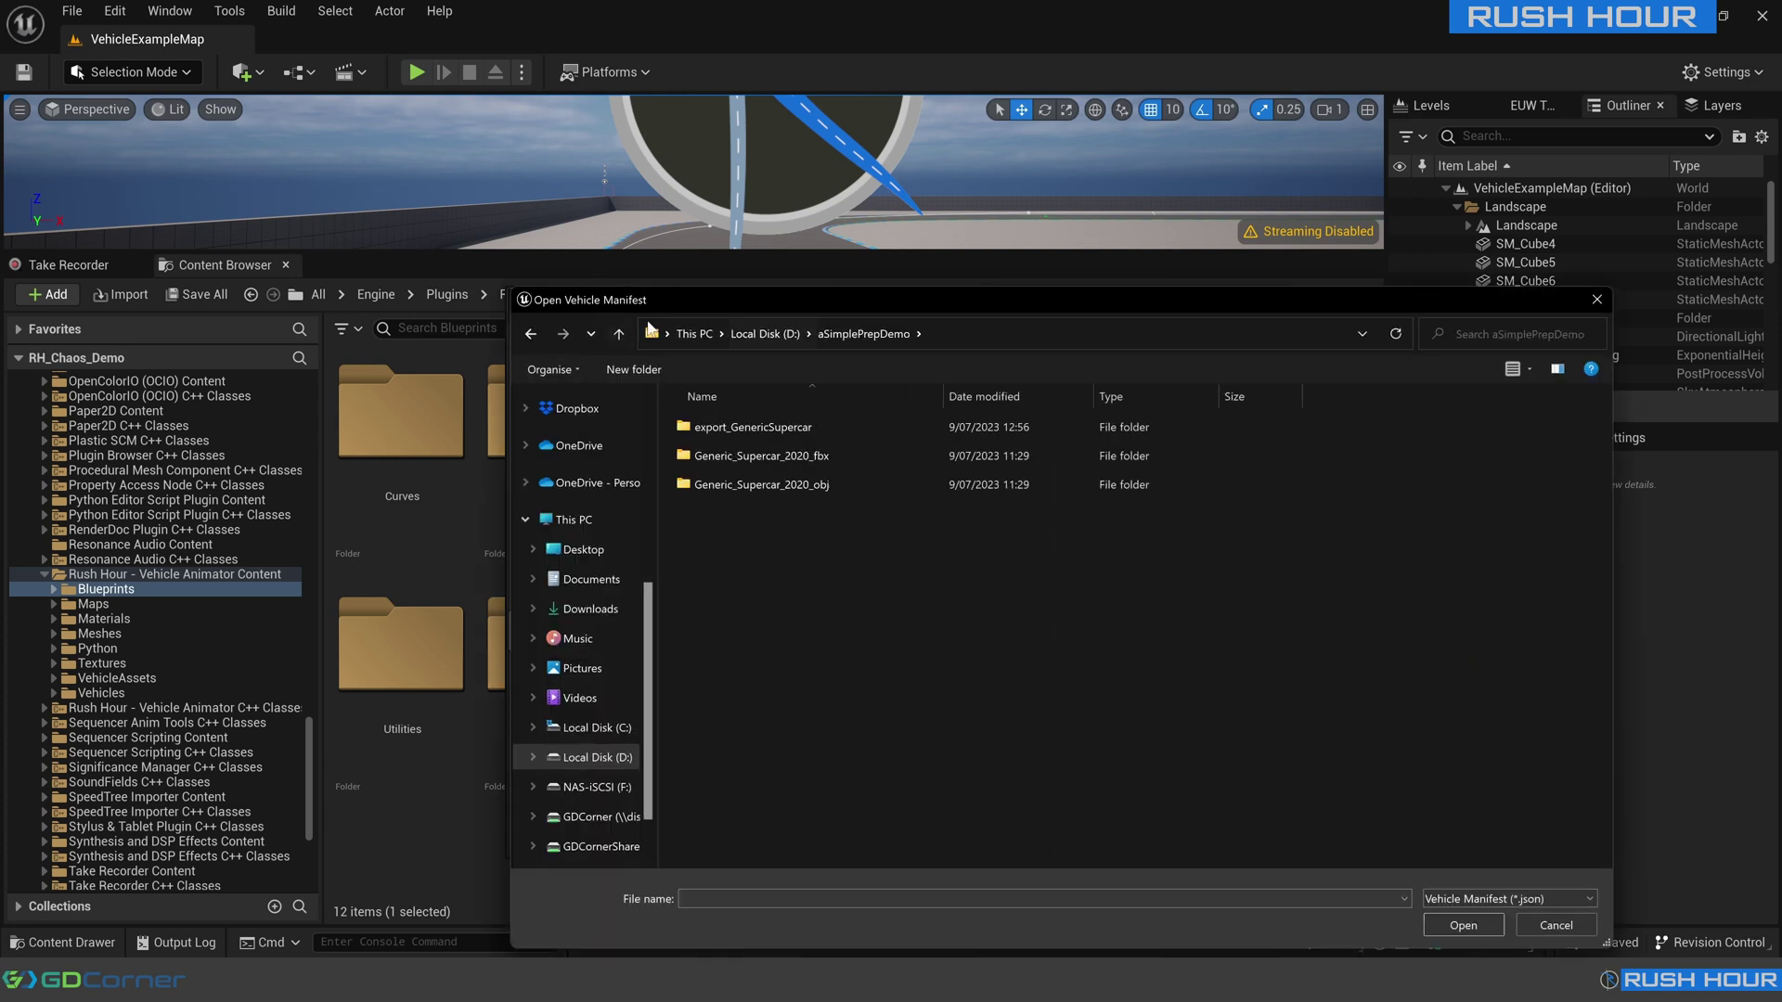
left_click(789, 429)
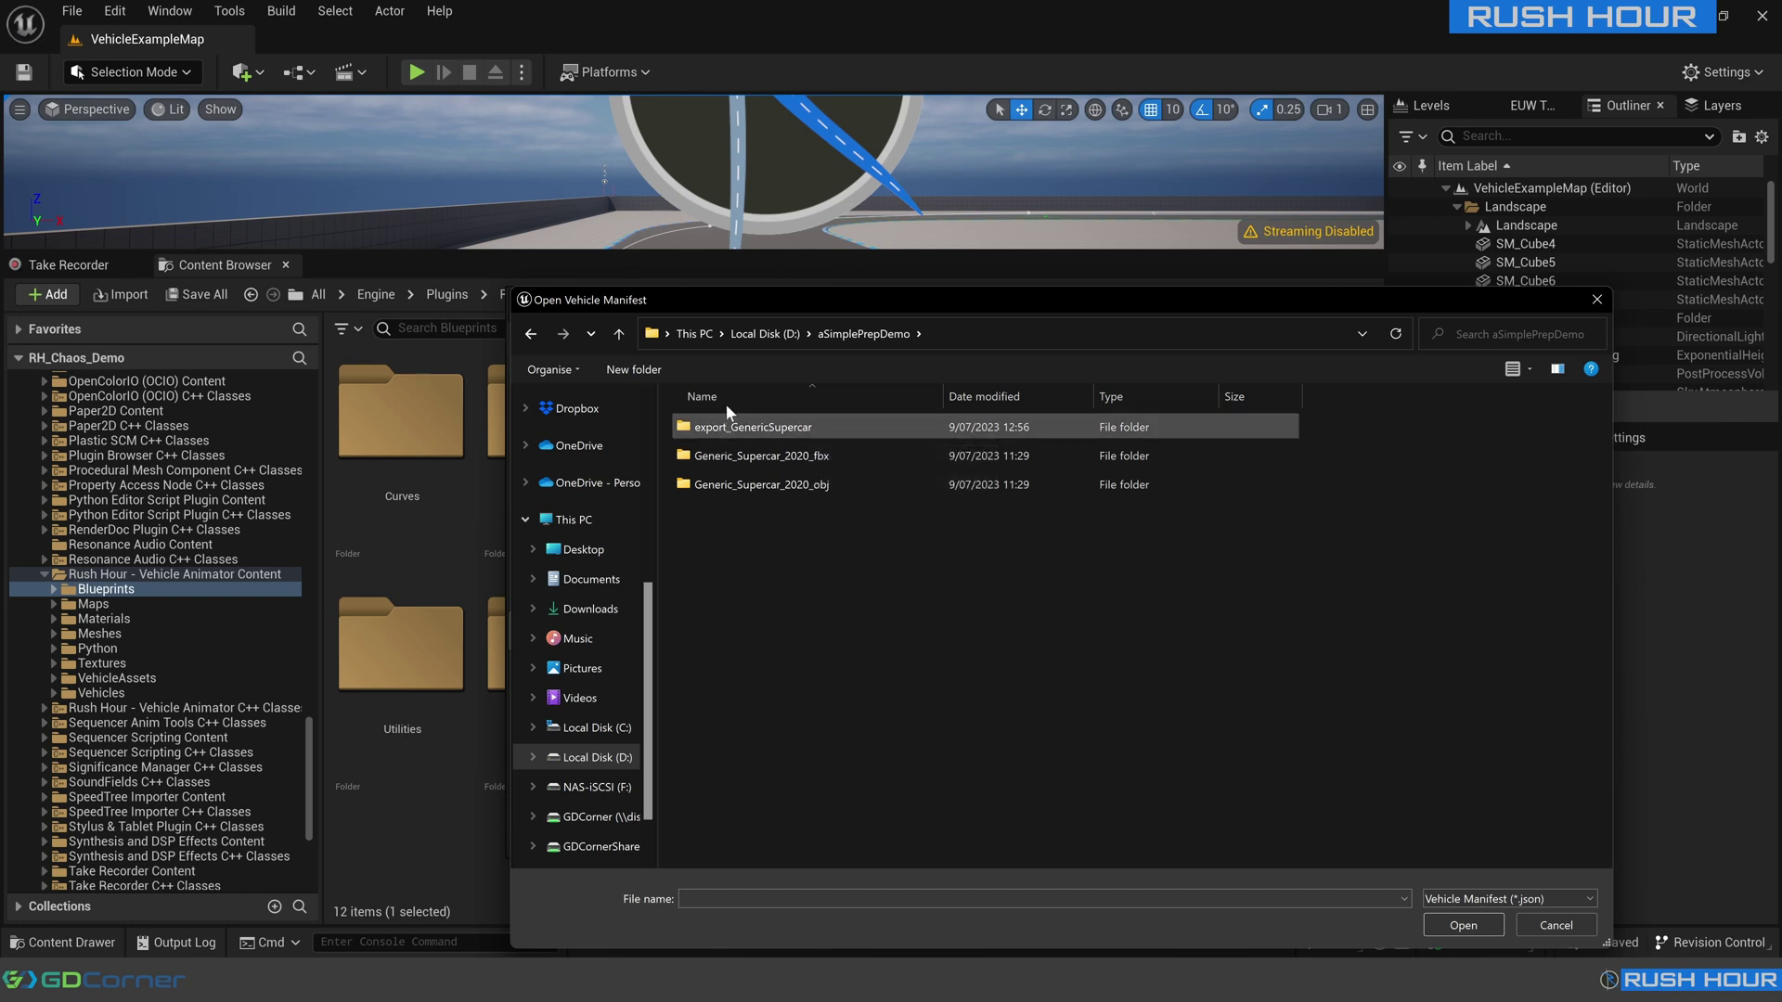
double_click(791, 429)
left_click(817, 429)
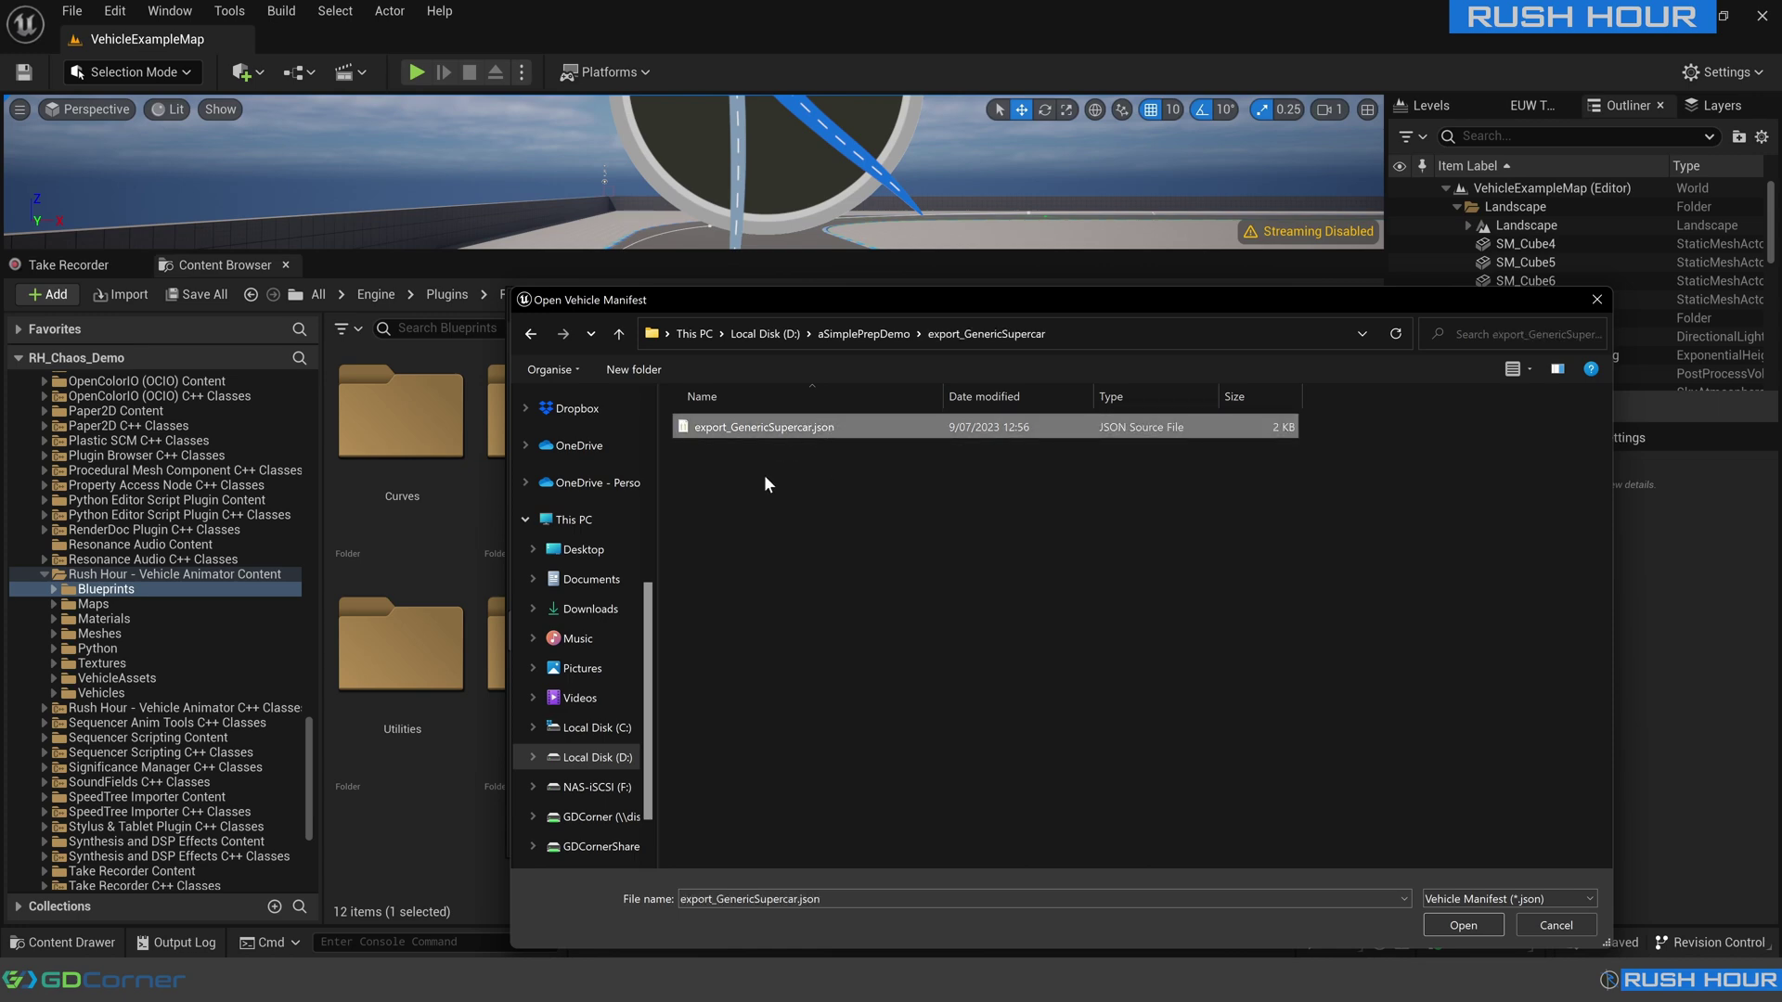
left_click(1463, 926)
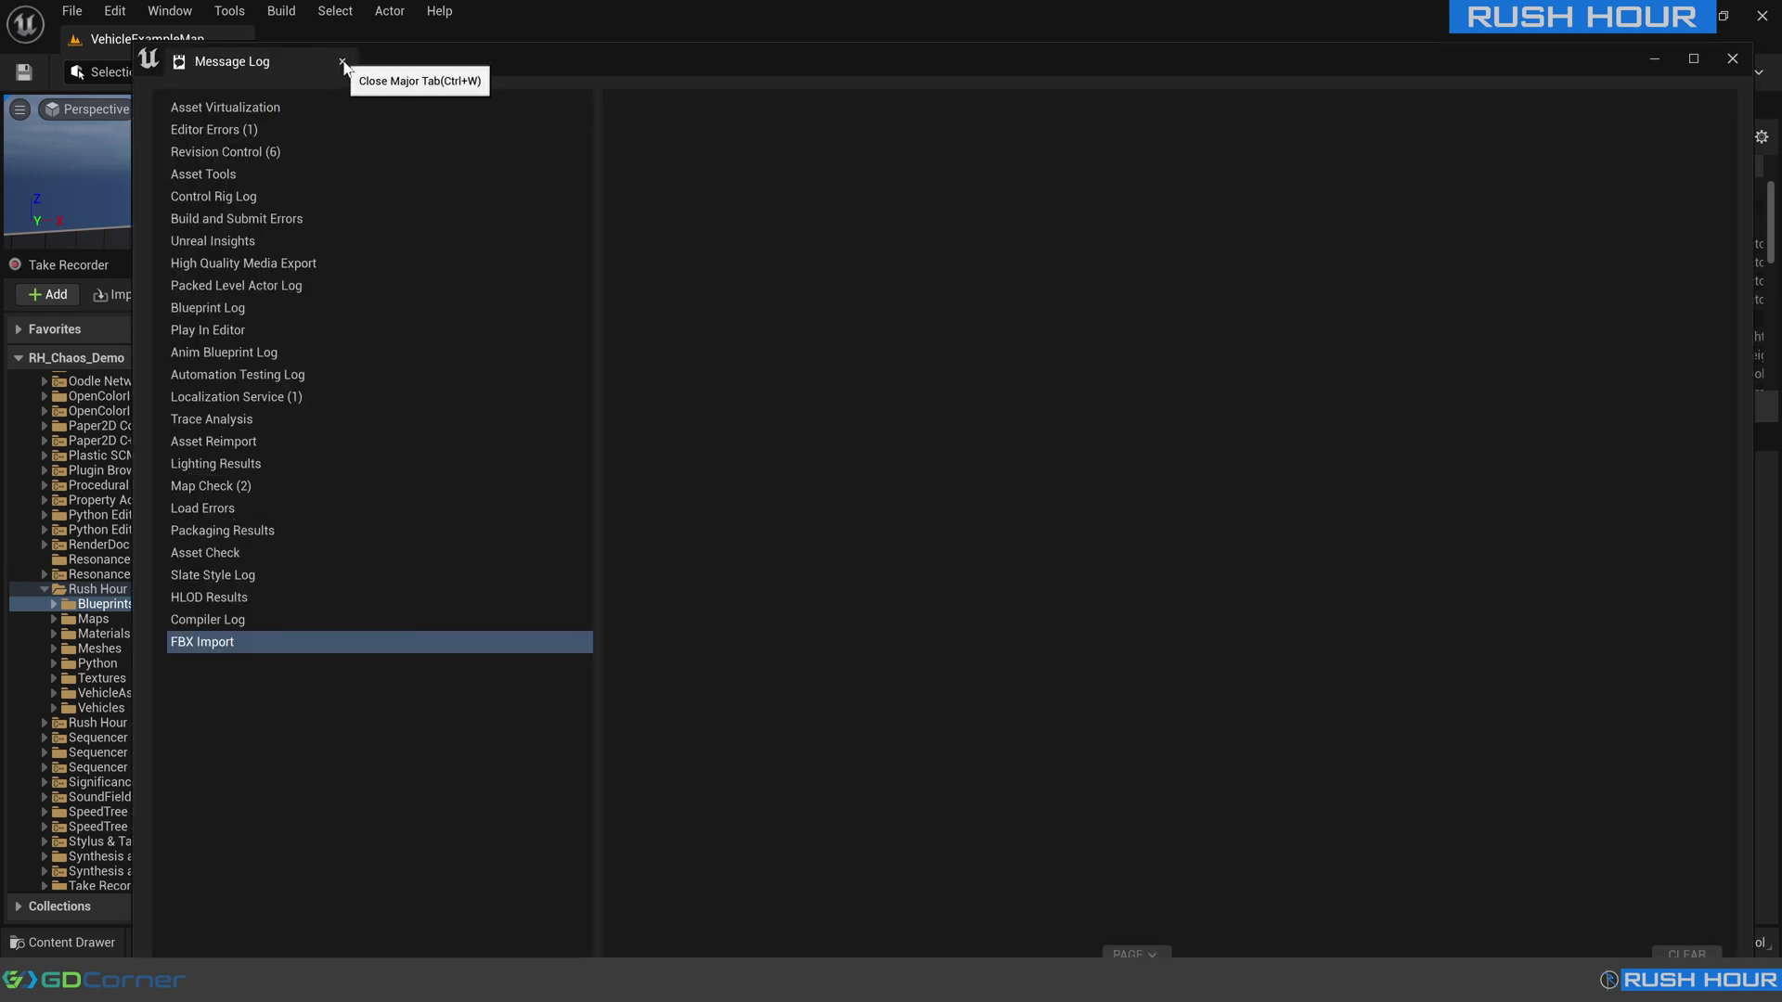
left_click(342, 63)
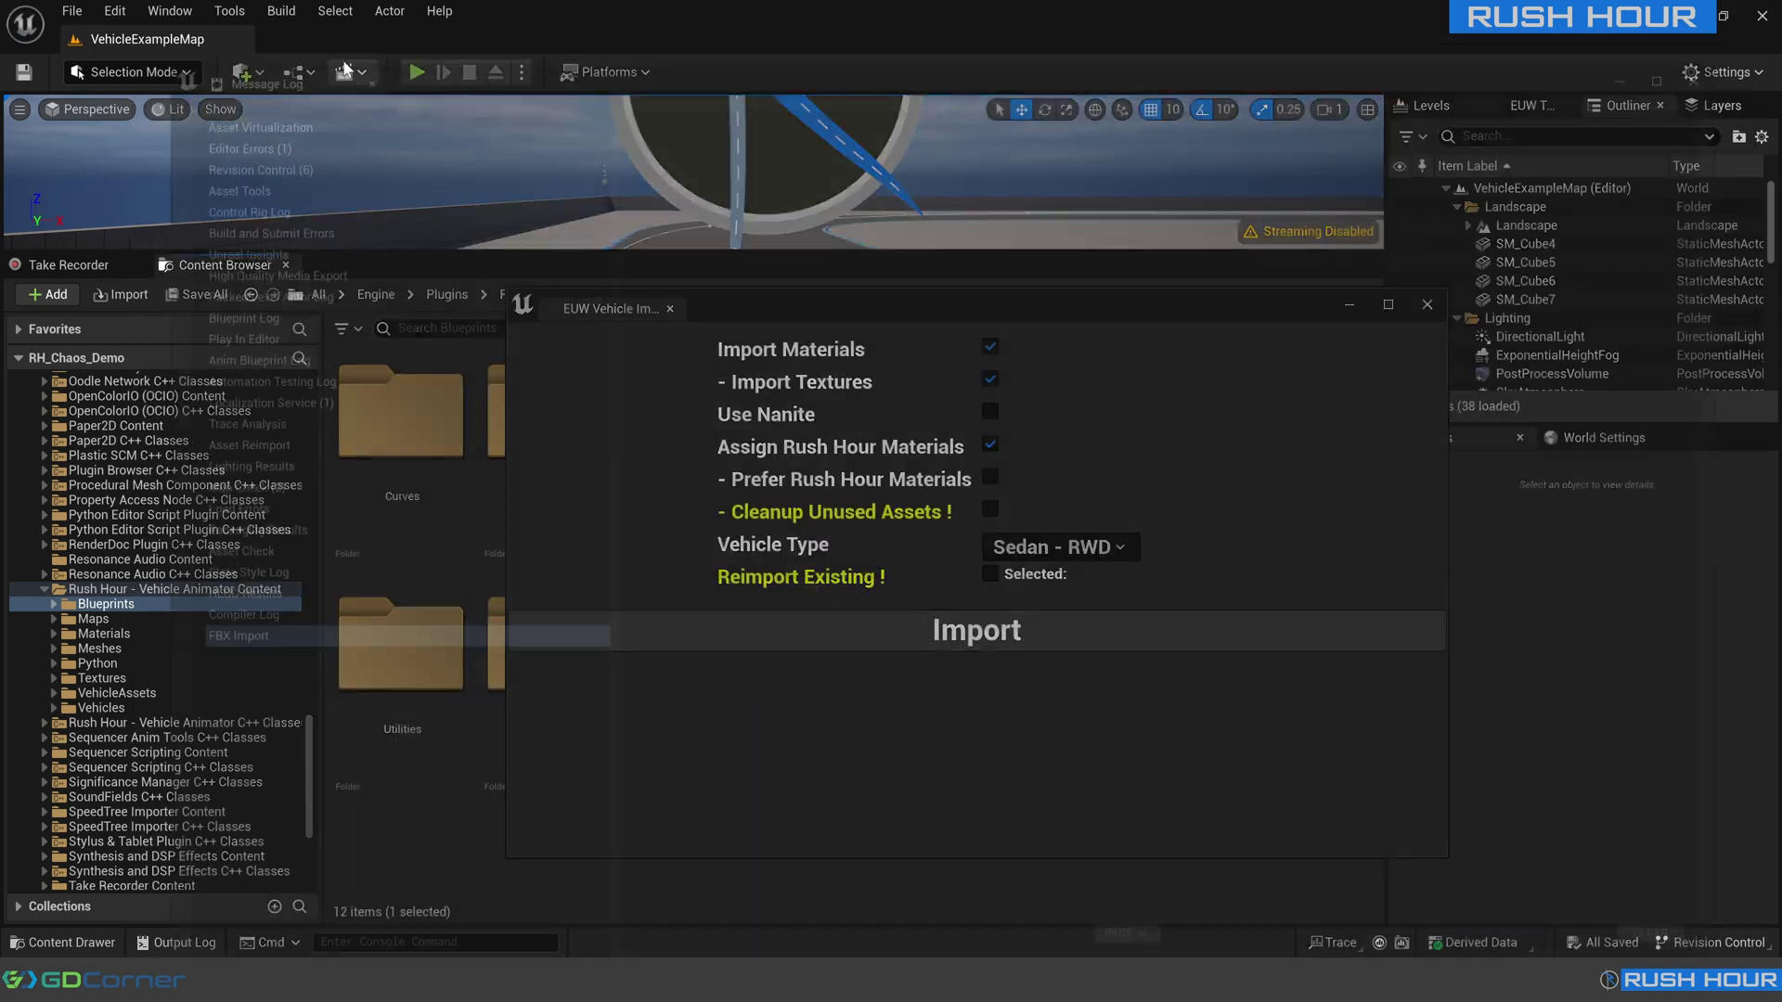
left_click(670, 309)
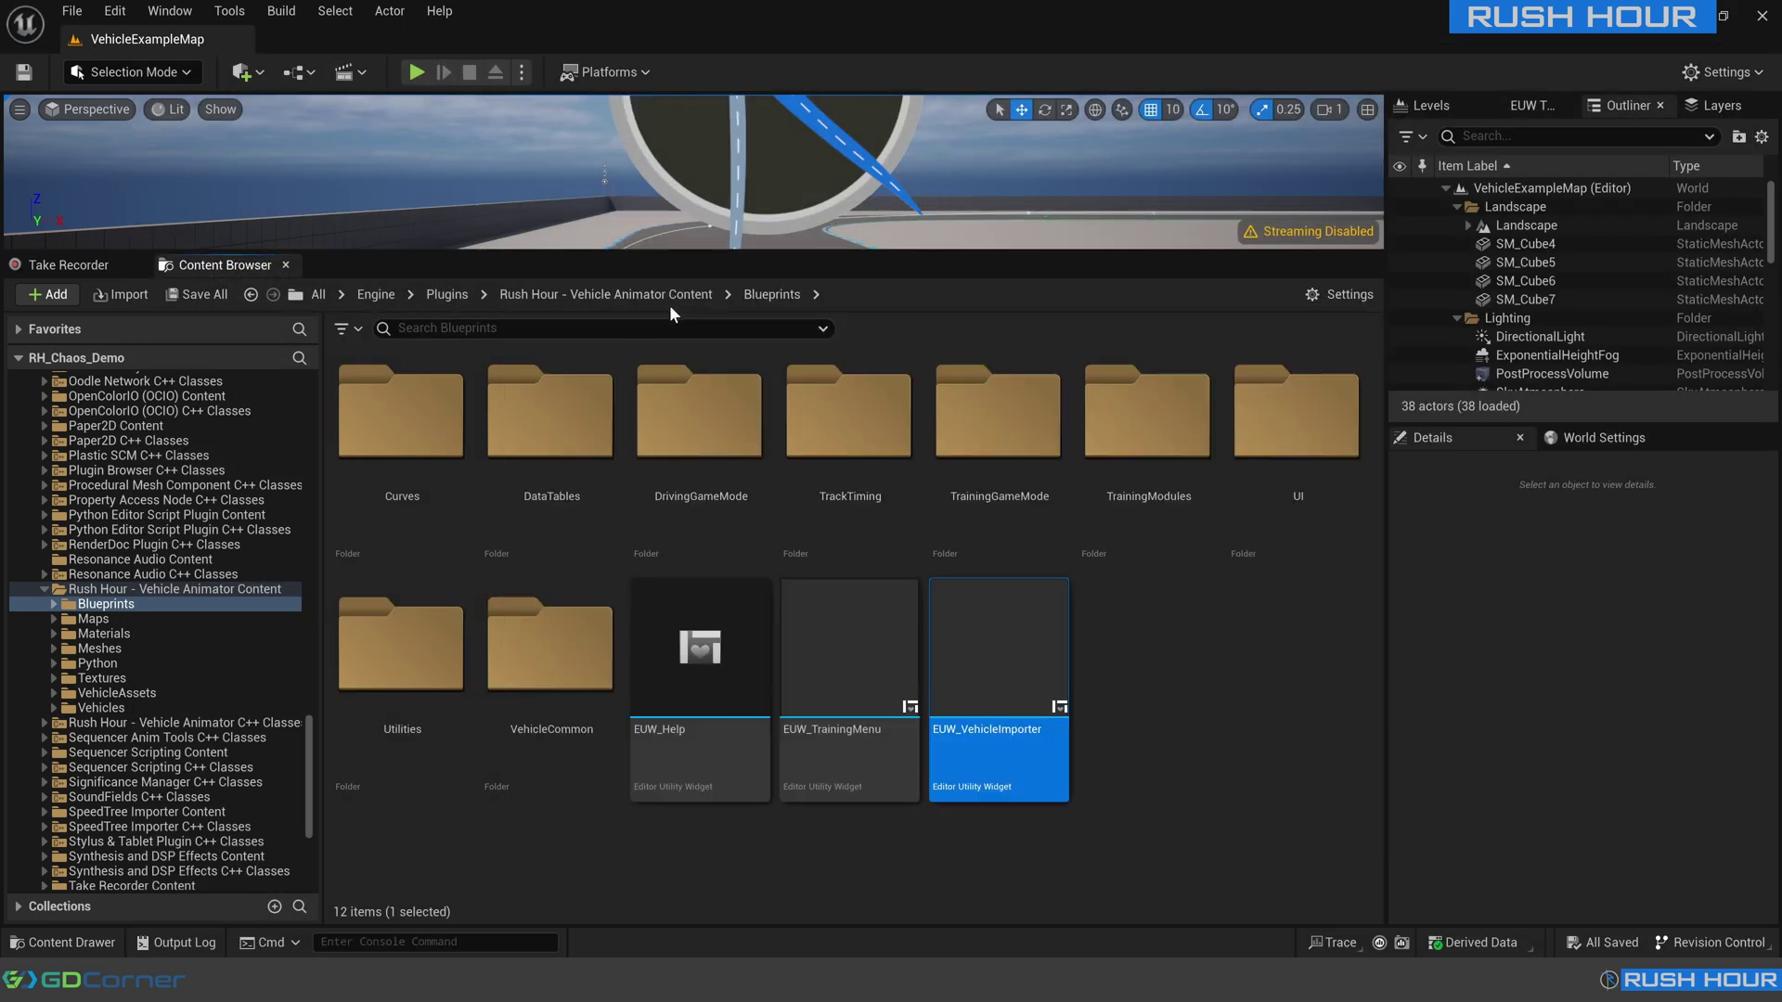
Open the Output Log from the Window menu and scroll to the latest GenericSupercar import lines.
left_click(165, 13)
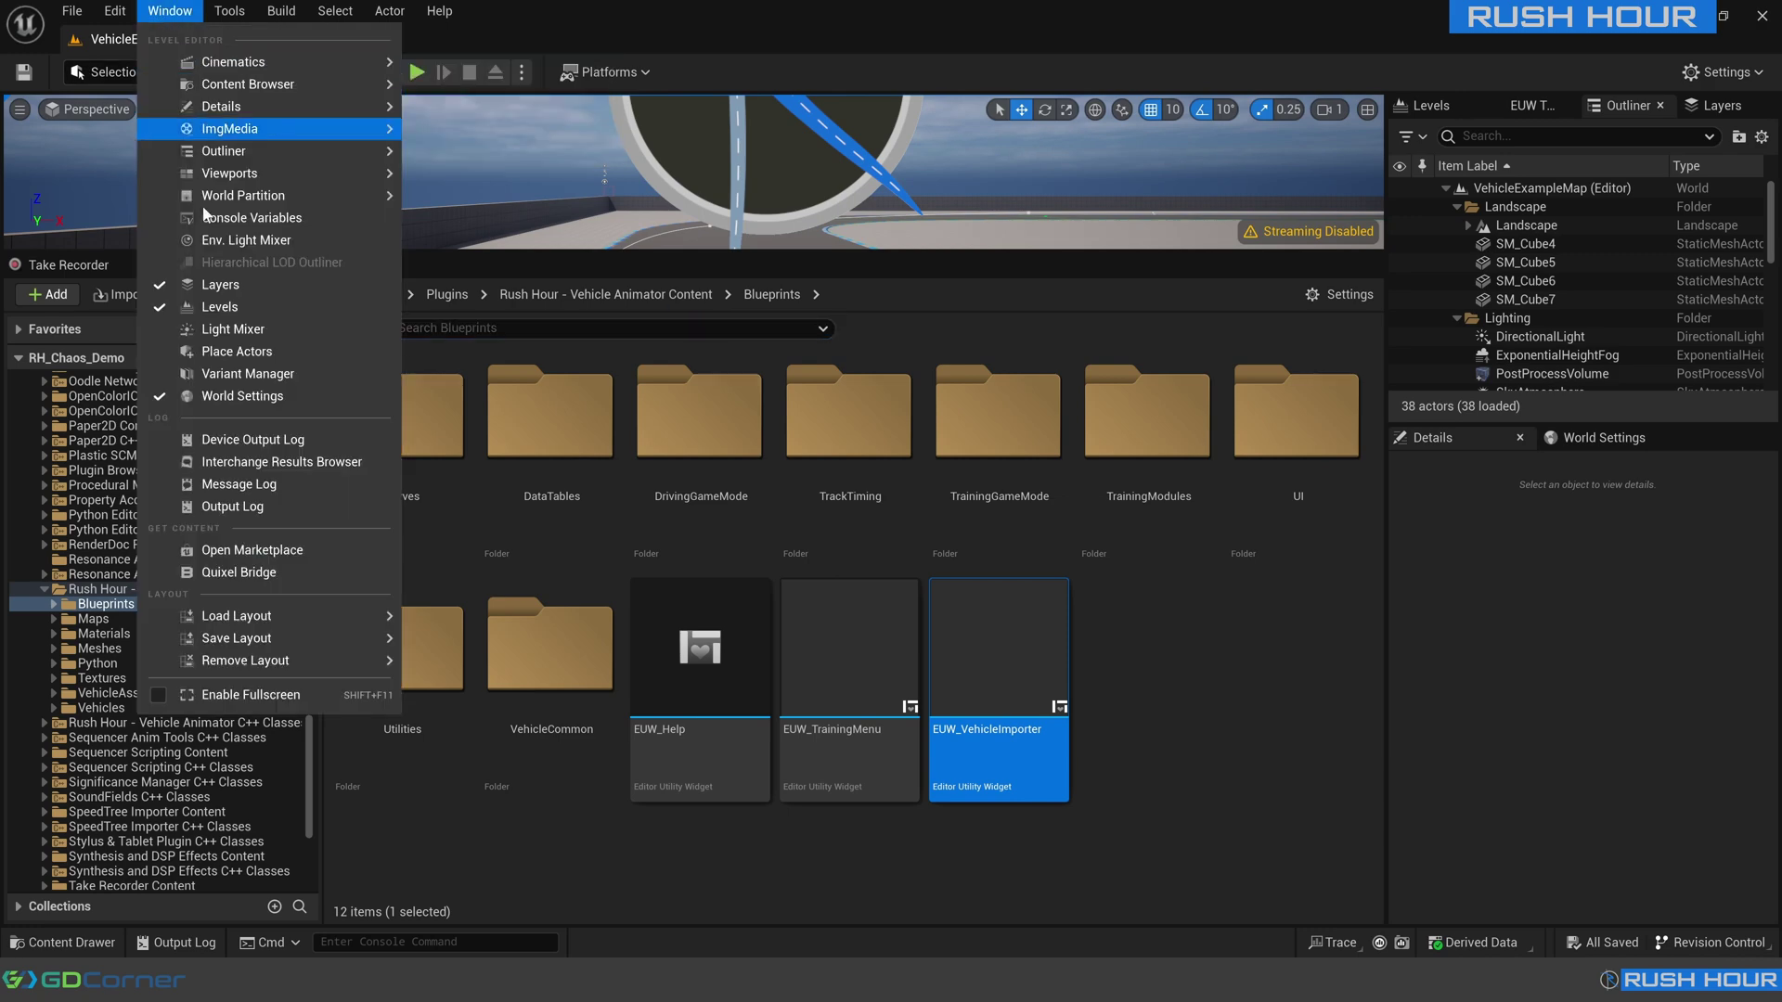
left_click(238, 515)
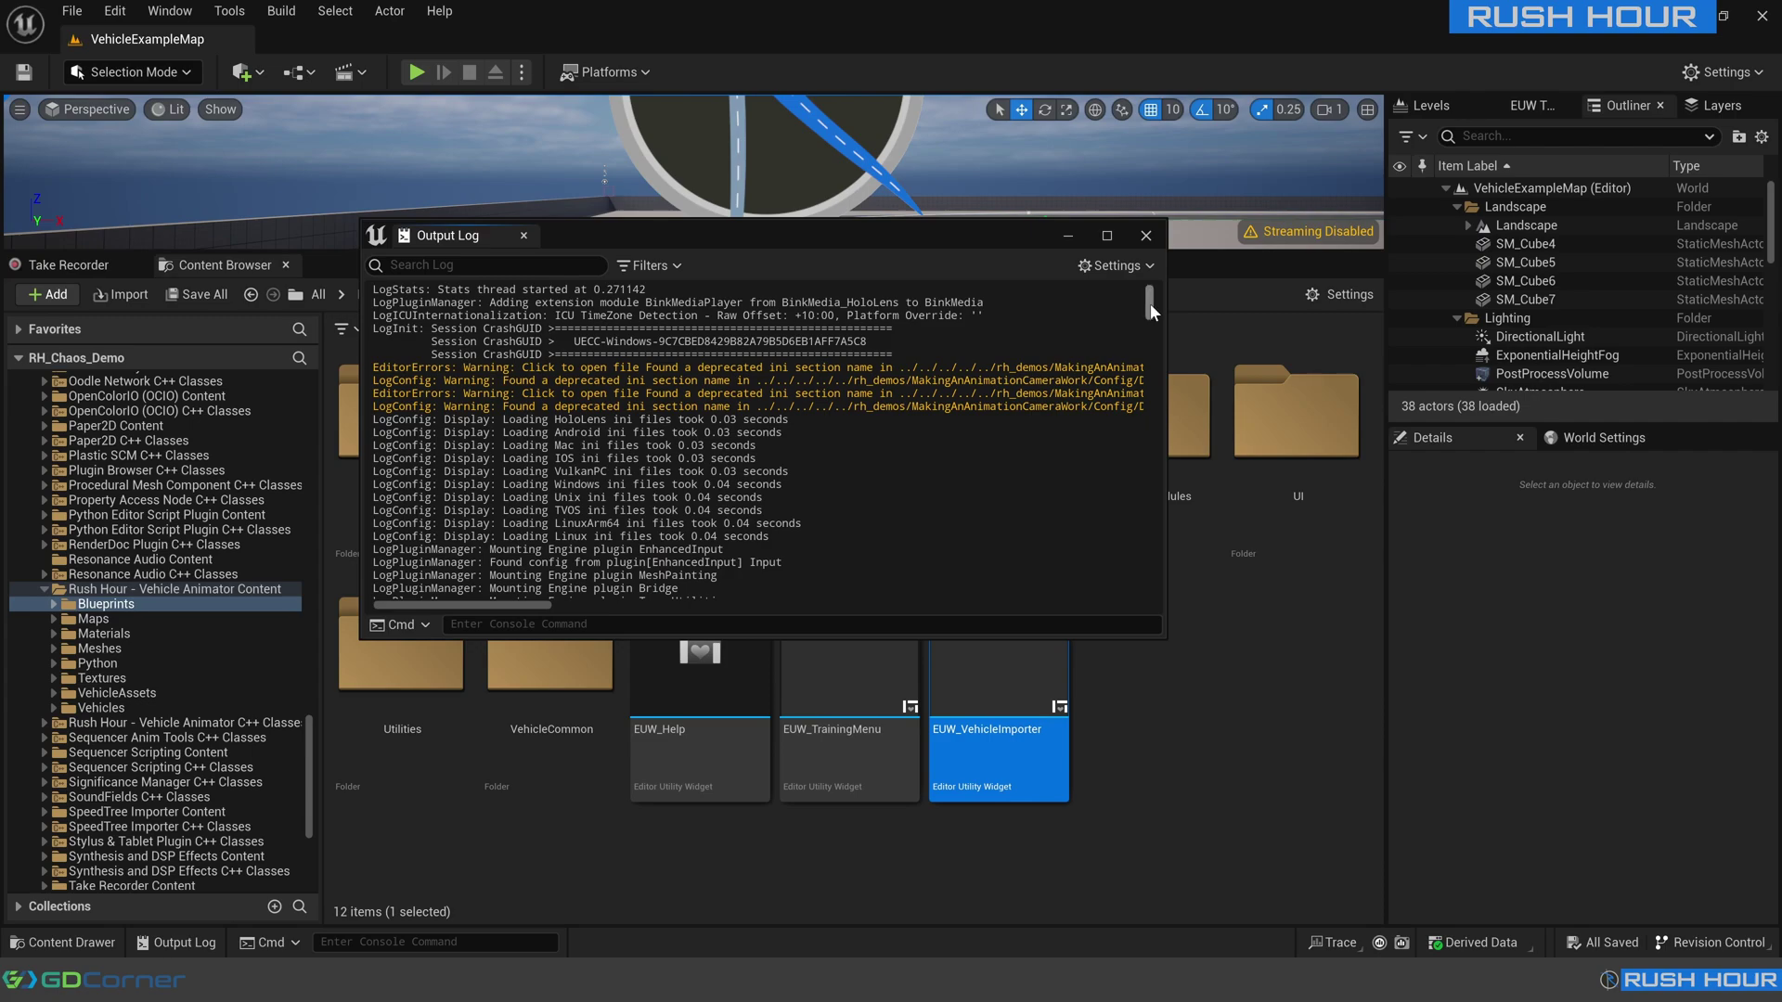
left_click_drag(1149, 302, 1182, 614)
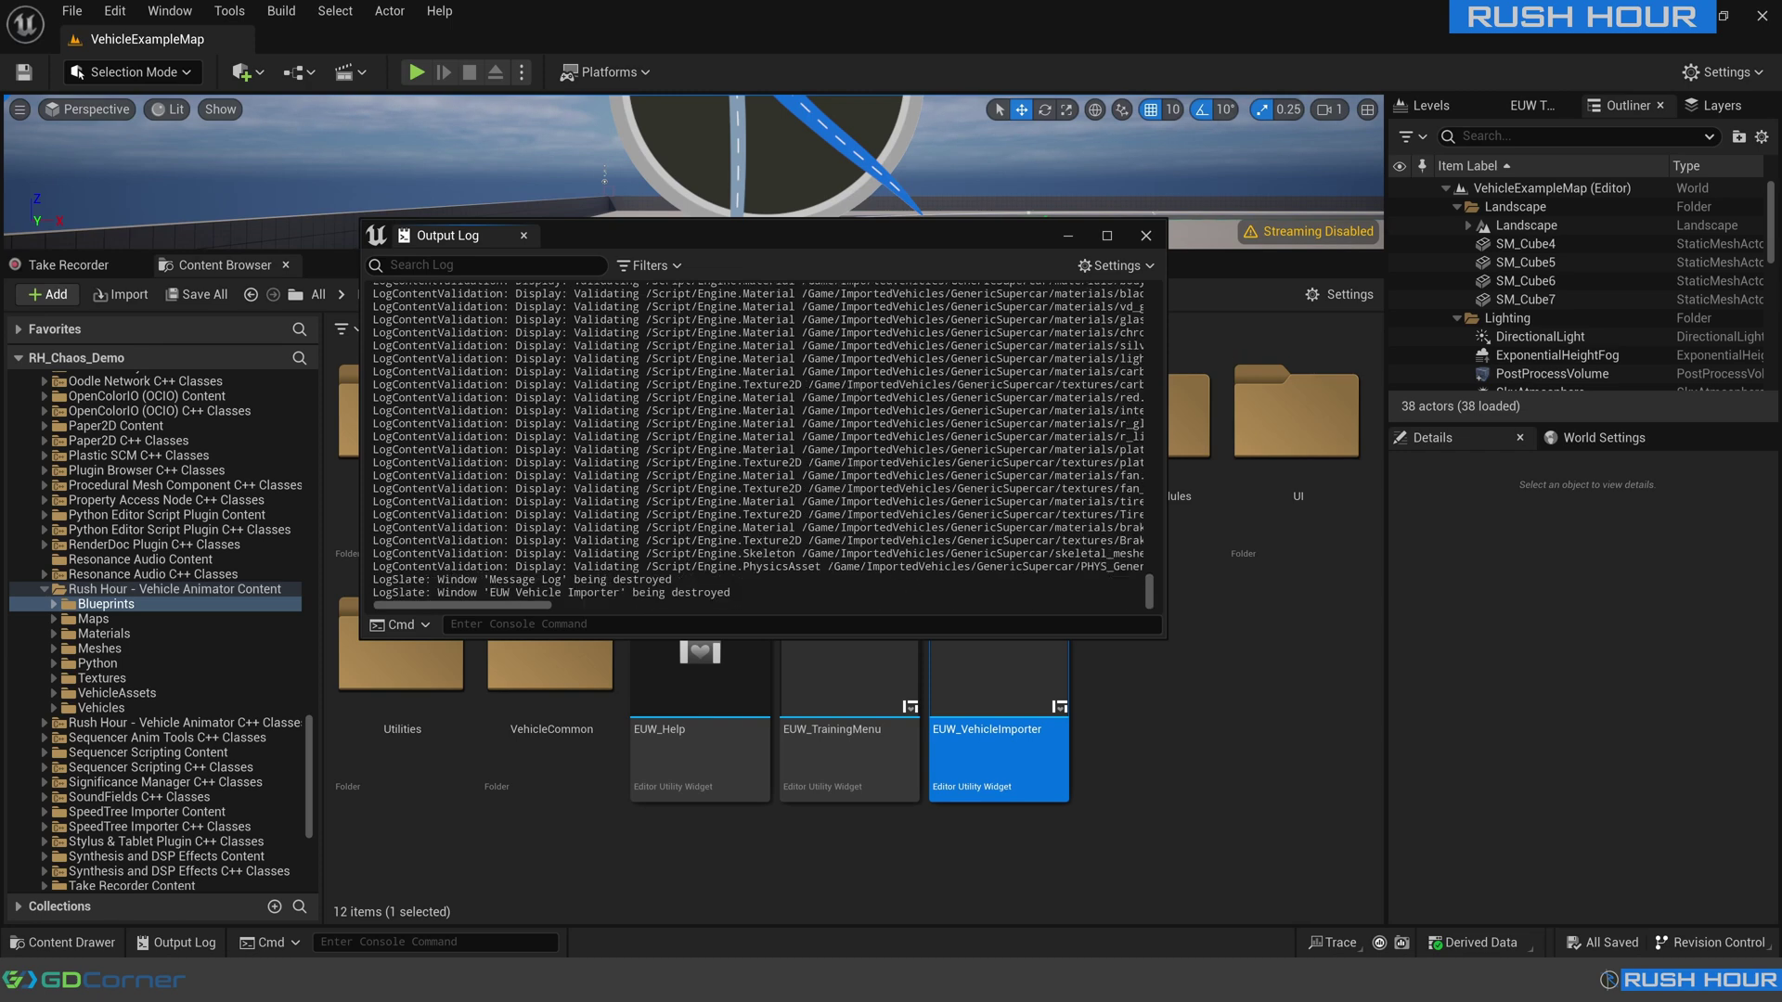
Close the Output Log, browse to Content > ImportedVehicles > GenericSupercar, and select PHYS_GenericSupercar.
left_click(1147, 236)
left_click_drag(311, 743, 331, 402)
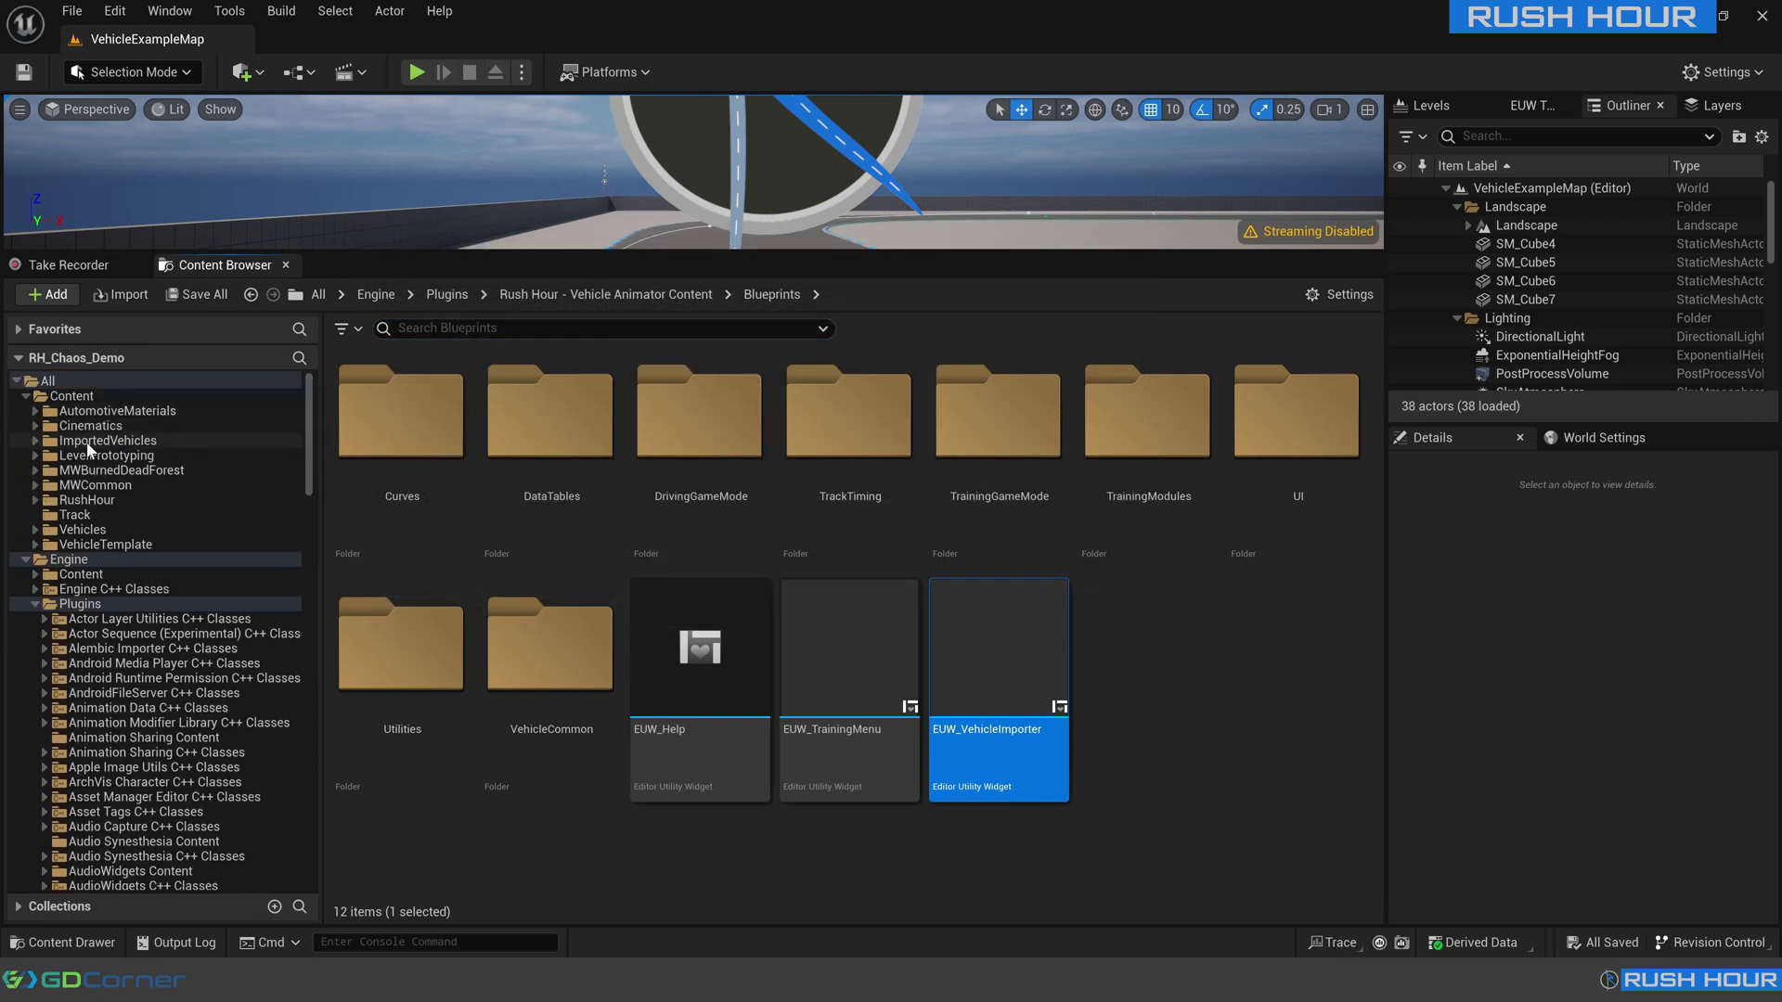
left_click(55, 397)
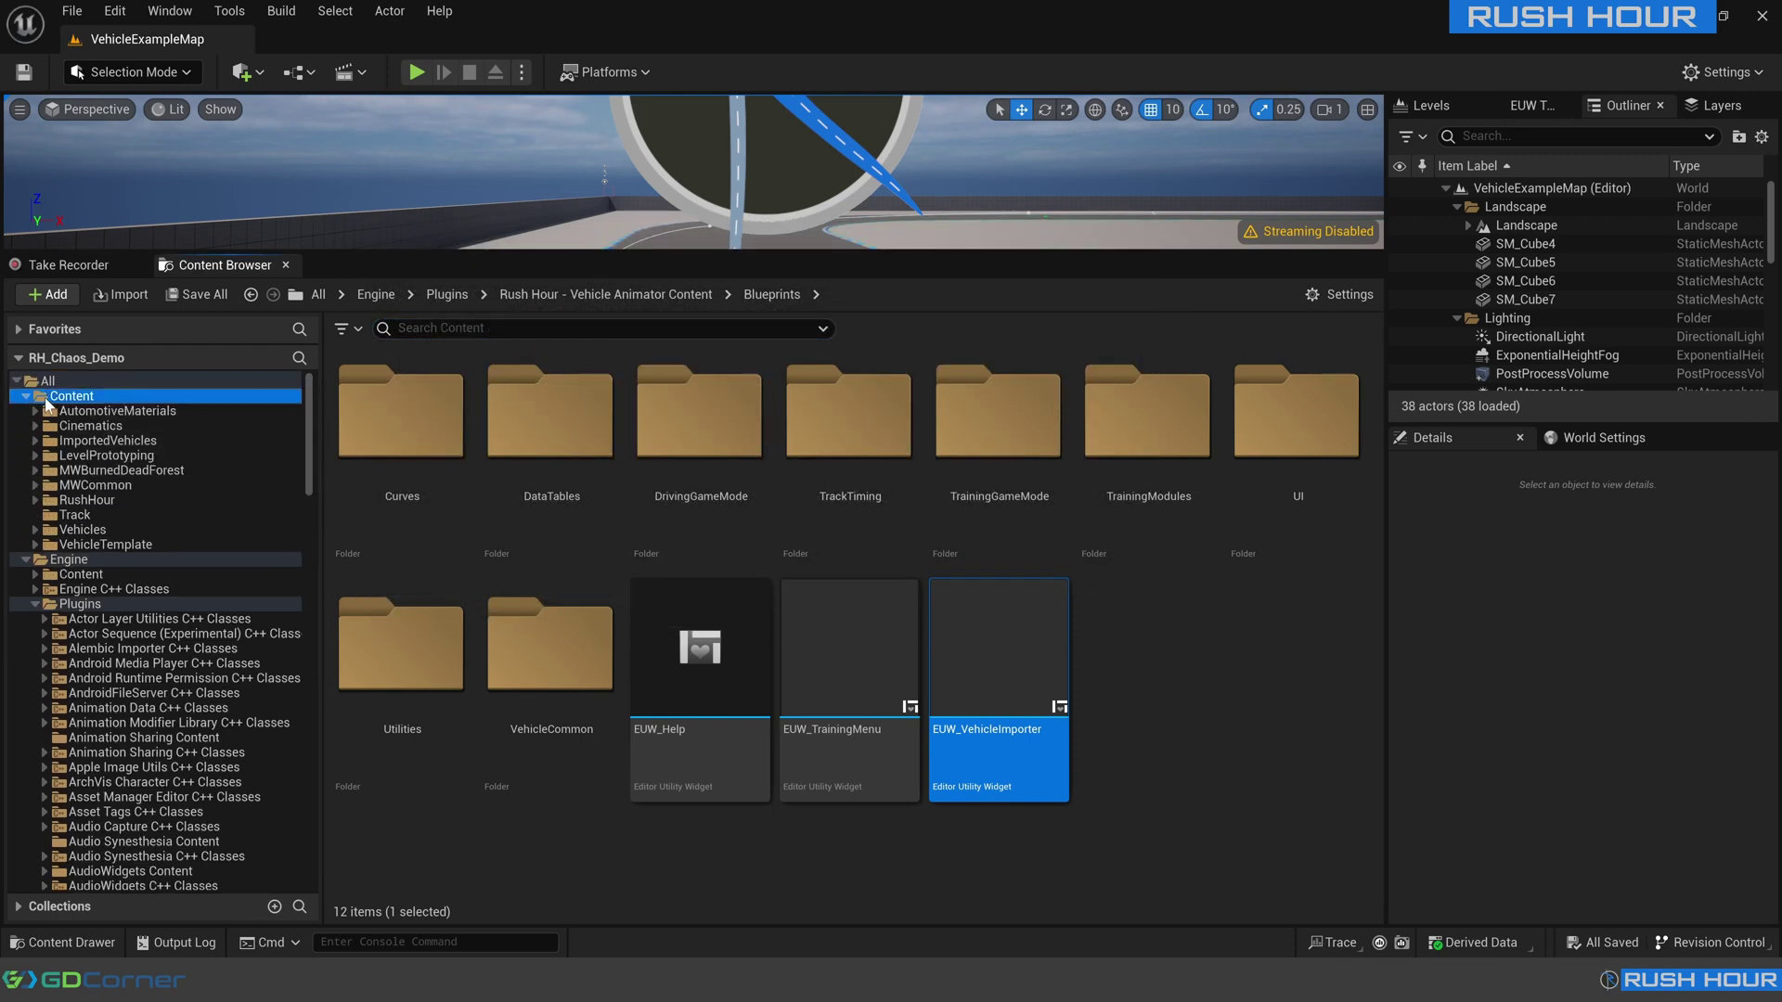
left_click(89, 442)
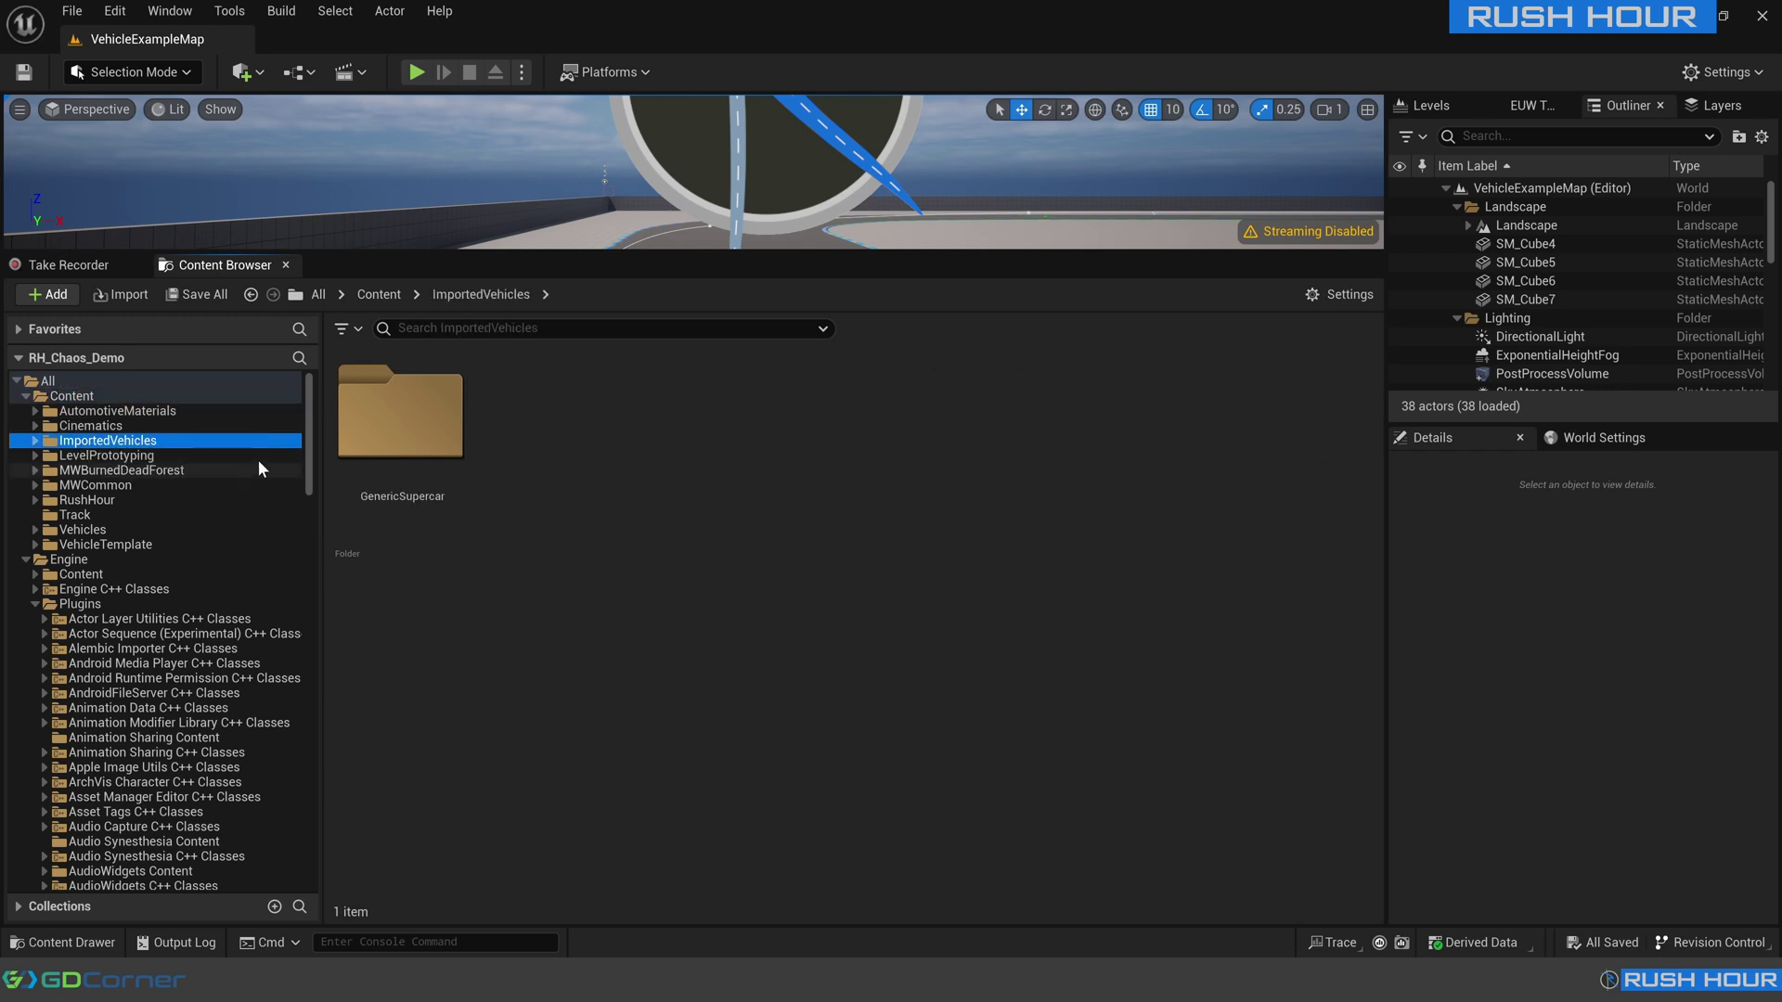
double_click(419, 443)
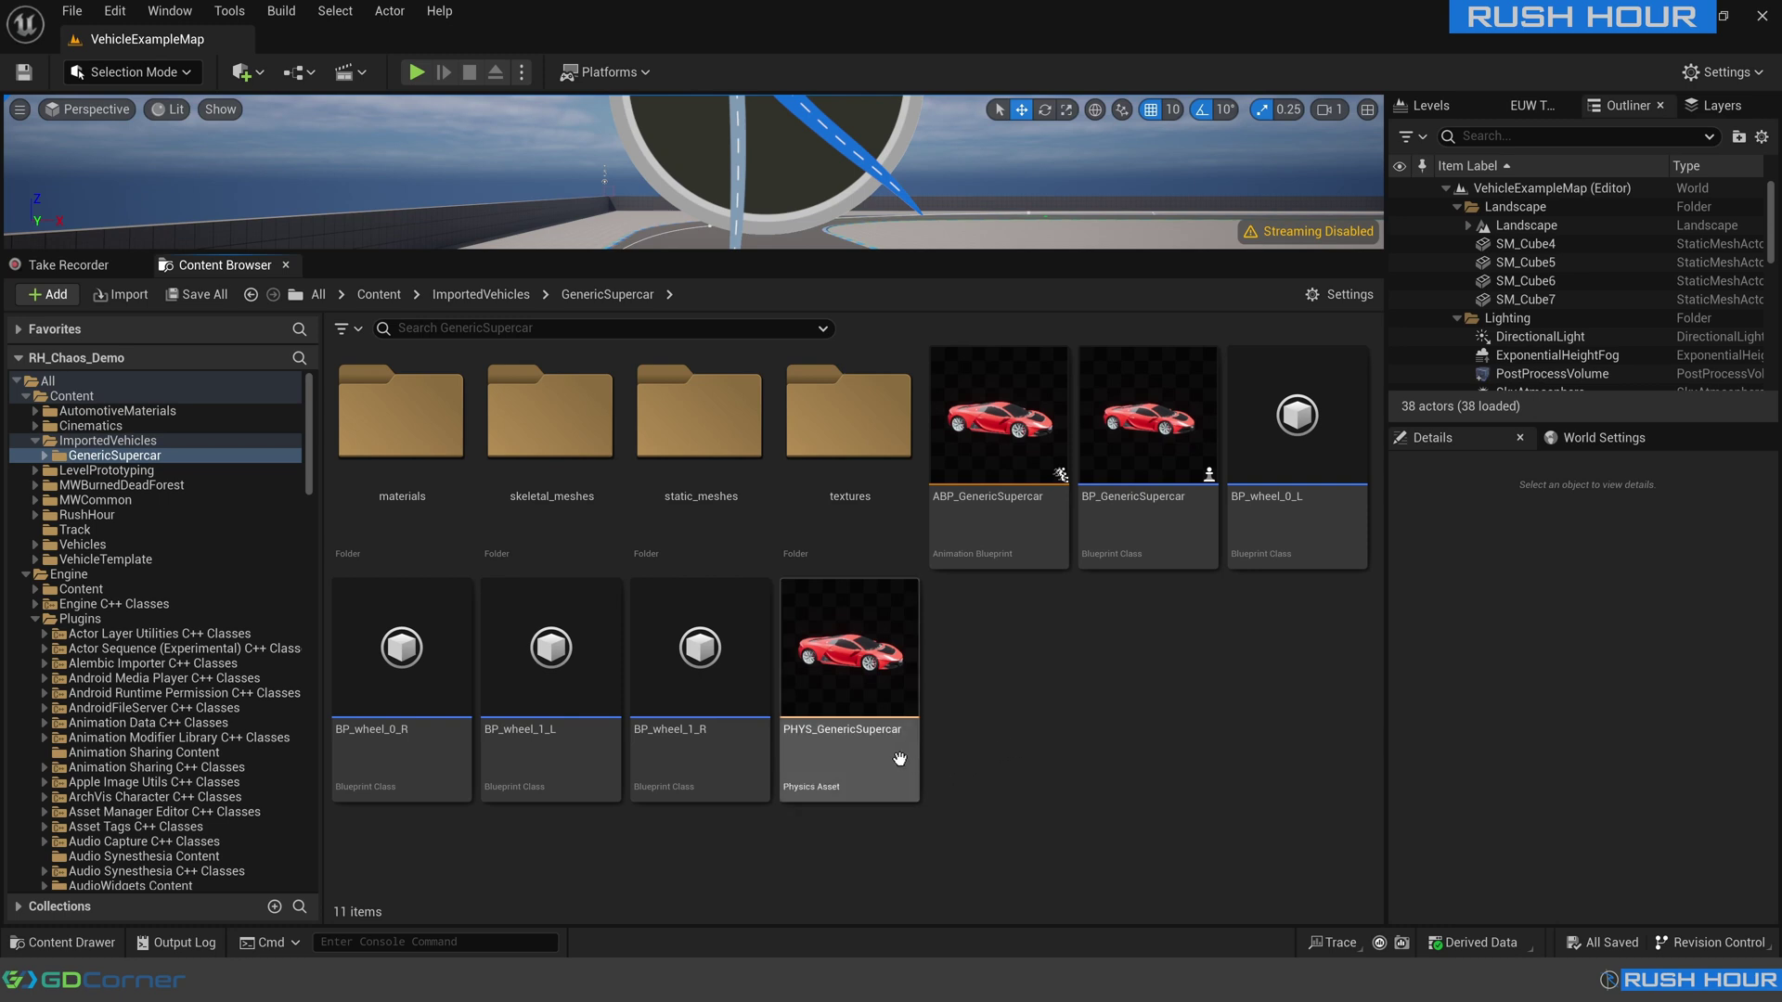
left_click(844, 733)
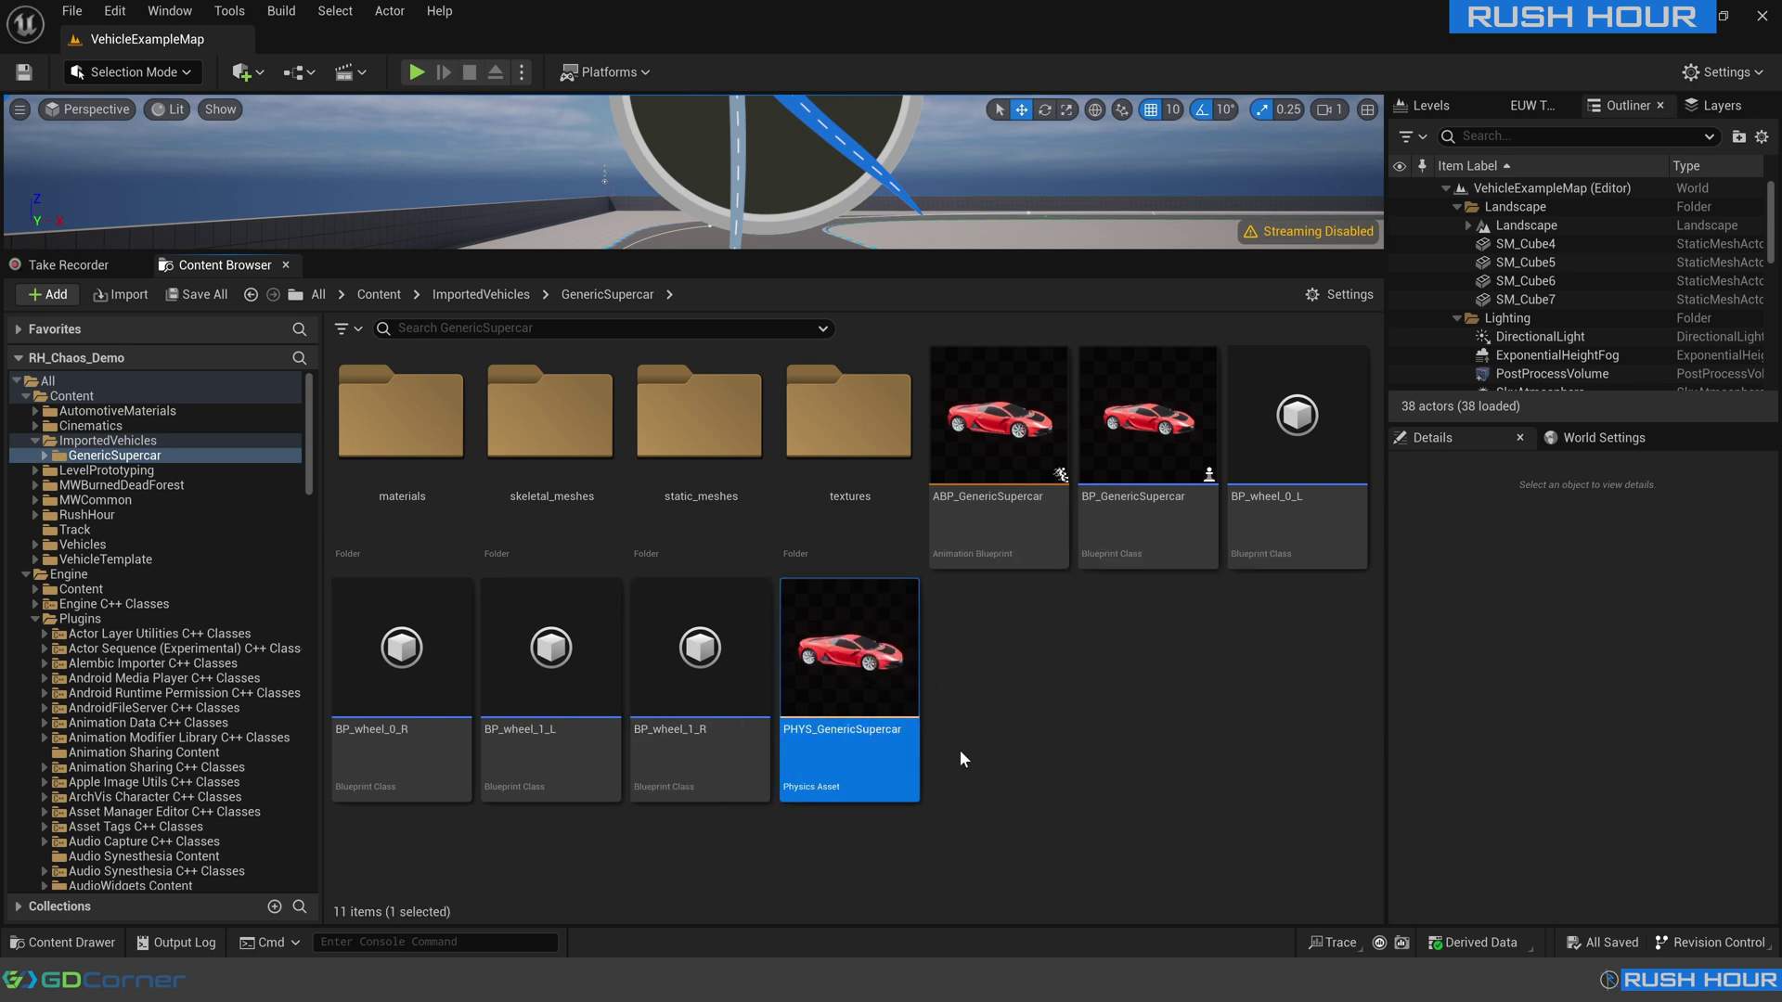
Open PHYS_GenericSupercar and regenerate the body's collision as a Single Convex Hull.
mouse_move(905, 752)
key("Return")
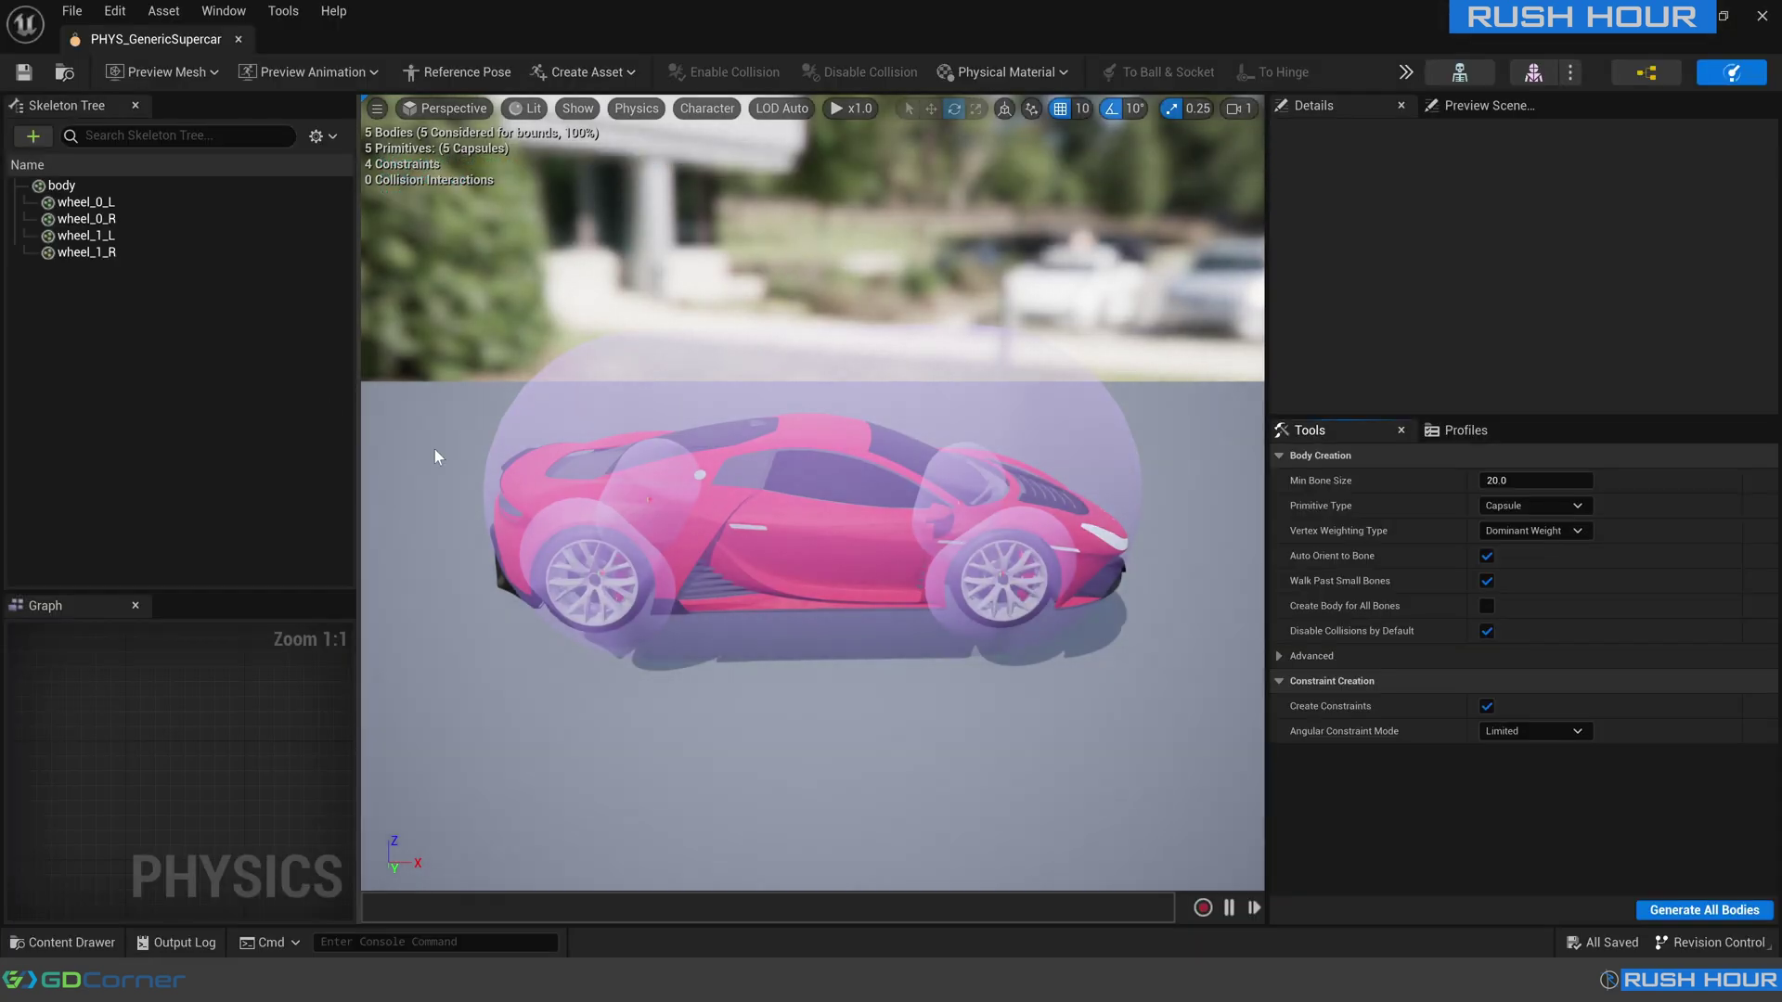
left_click_drag(839, 722, 707, 671, "alt")
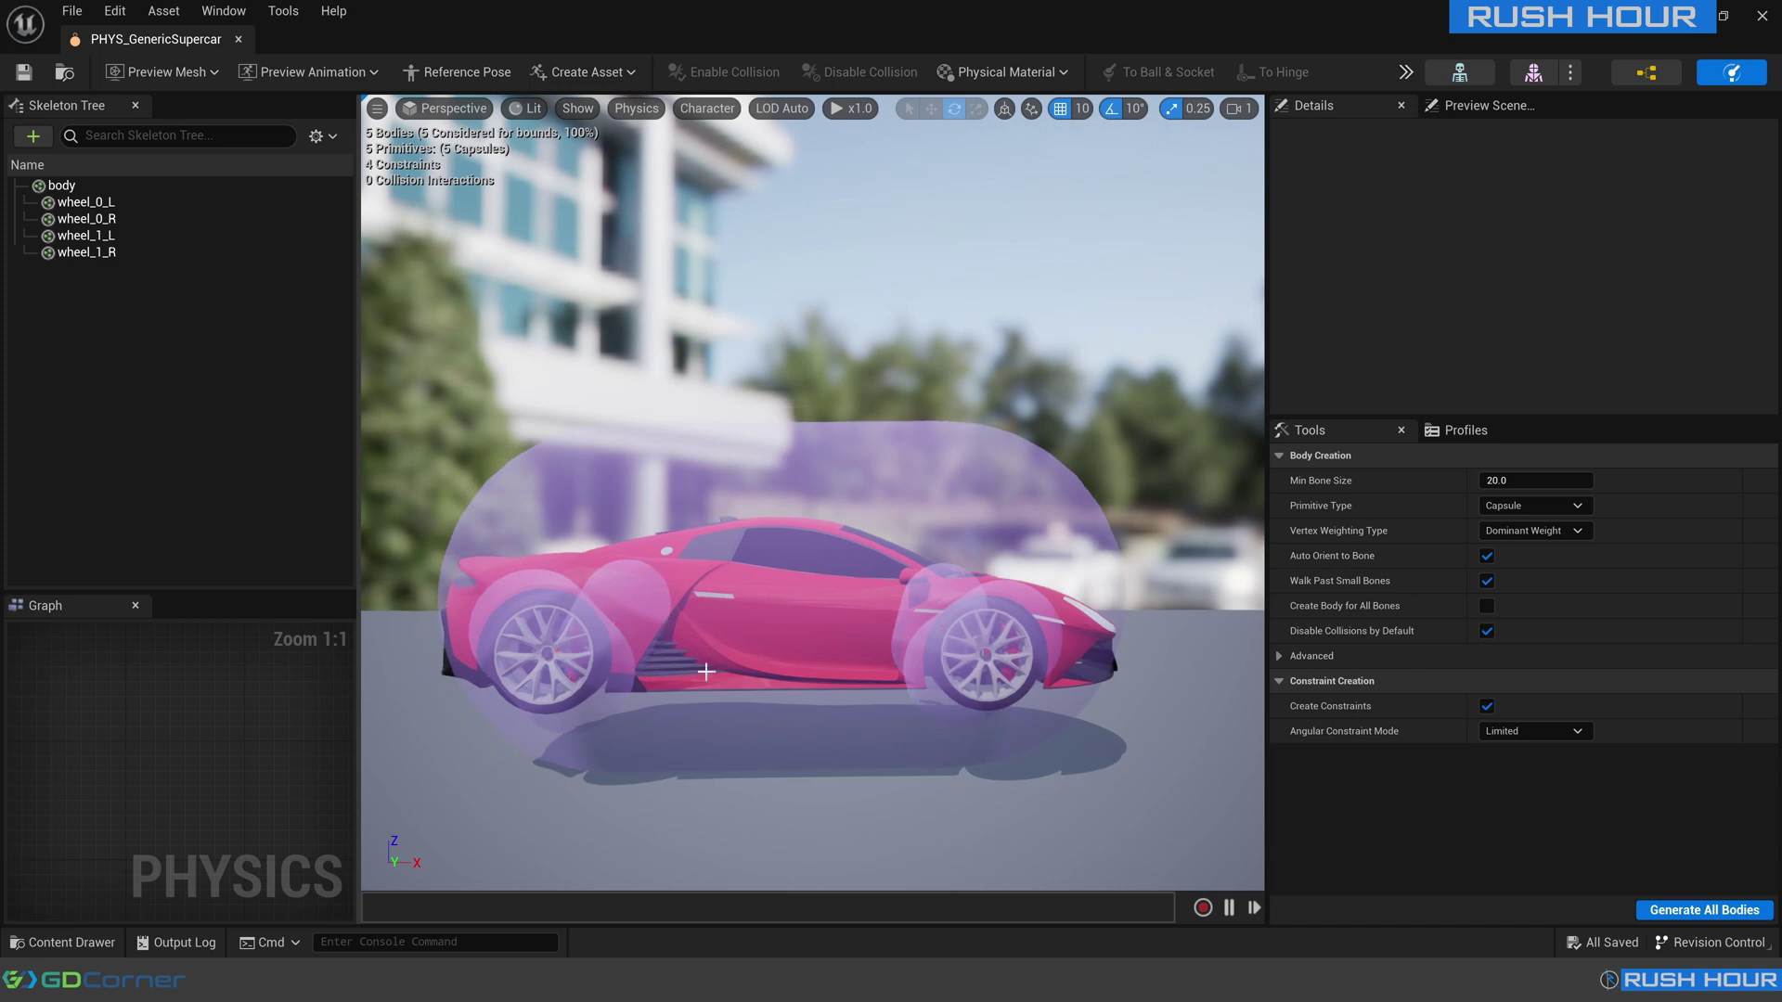
left_click(82, 183)
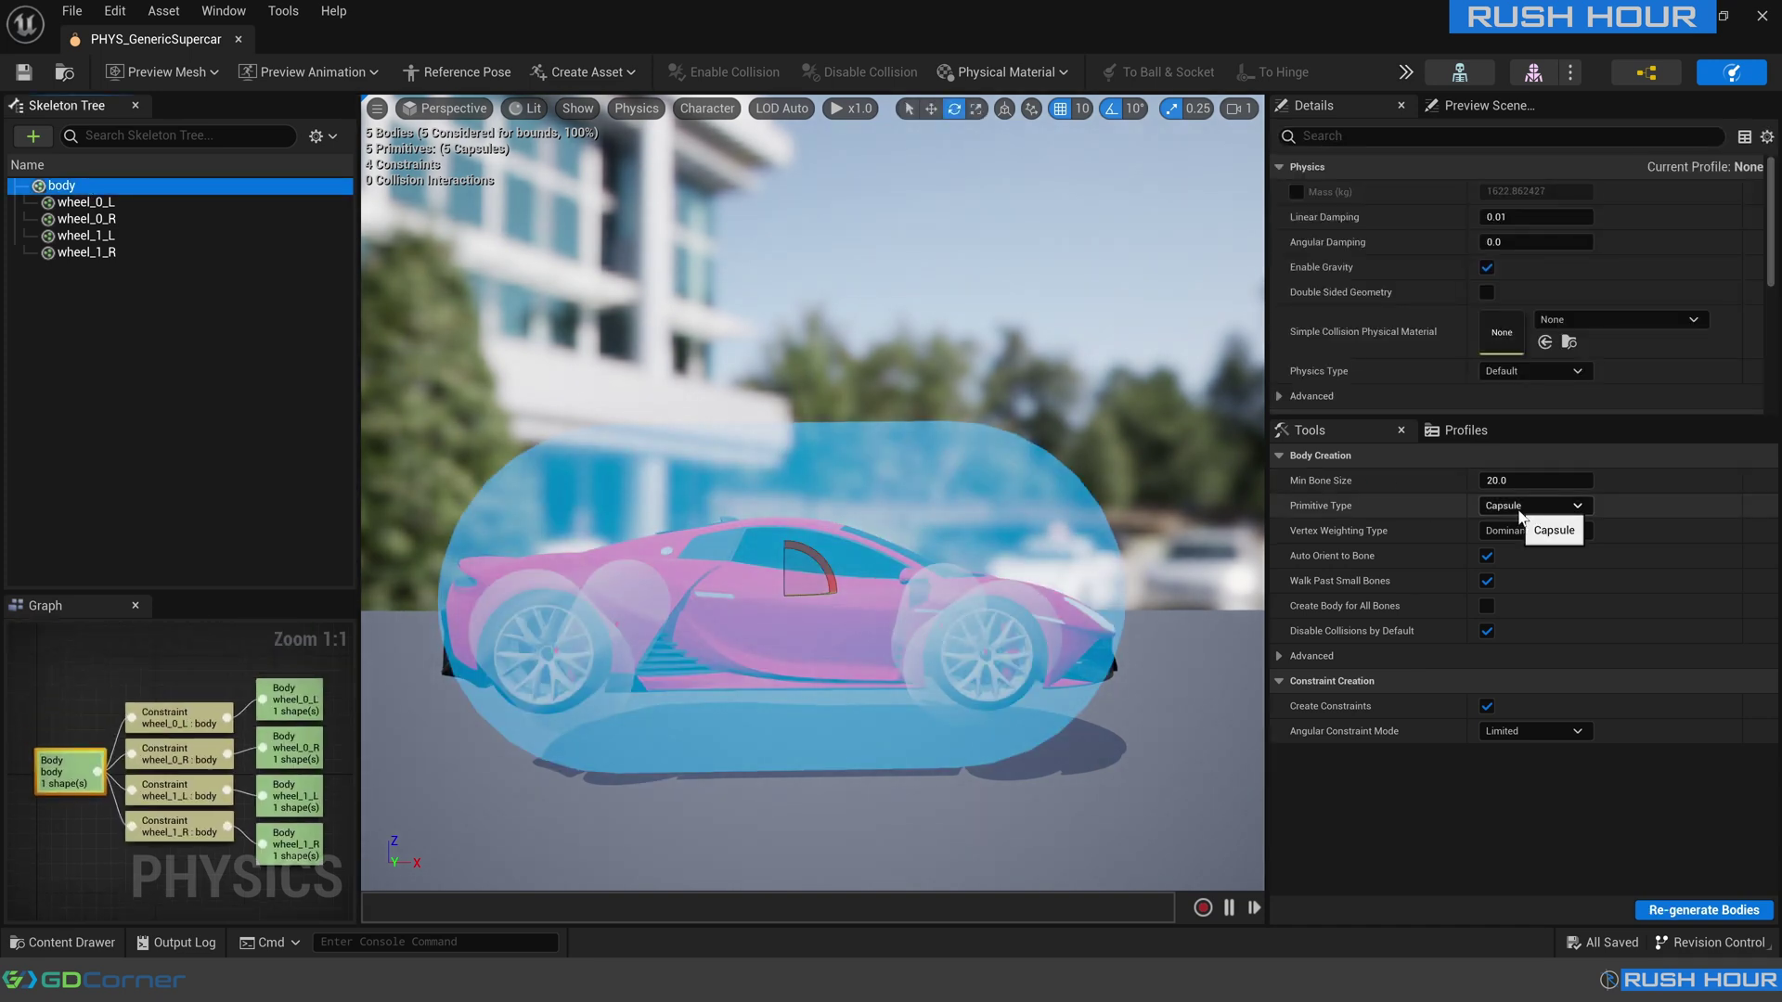
left_click(1522, 508)
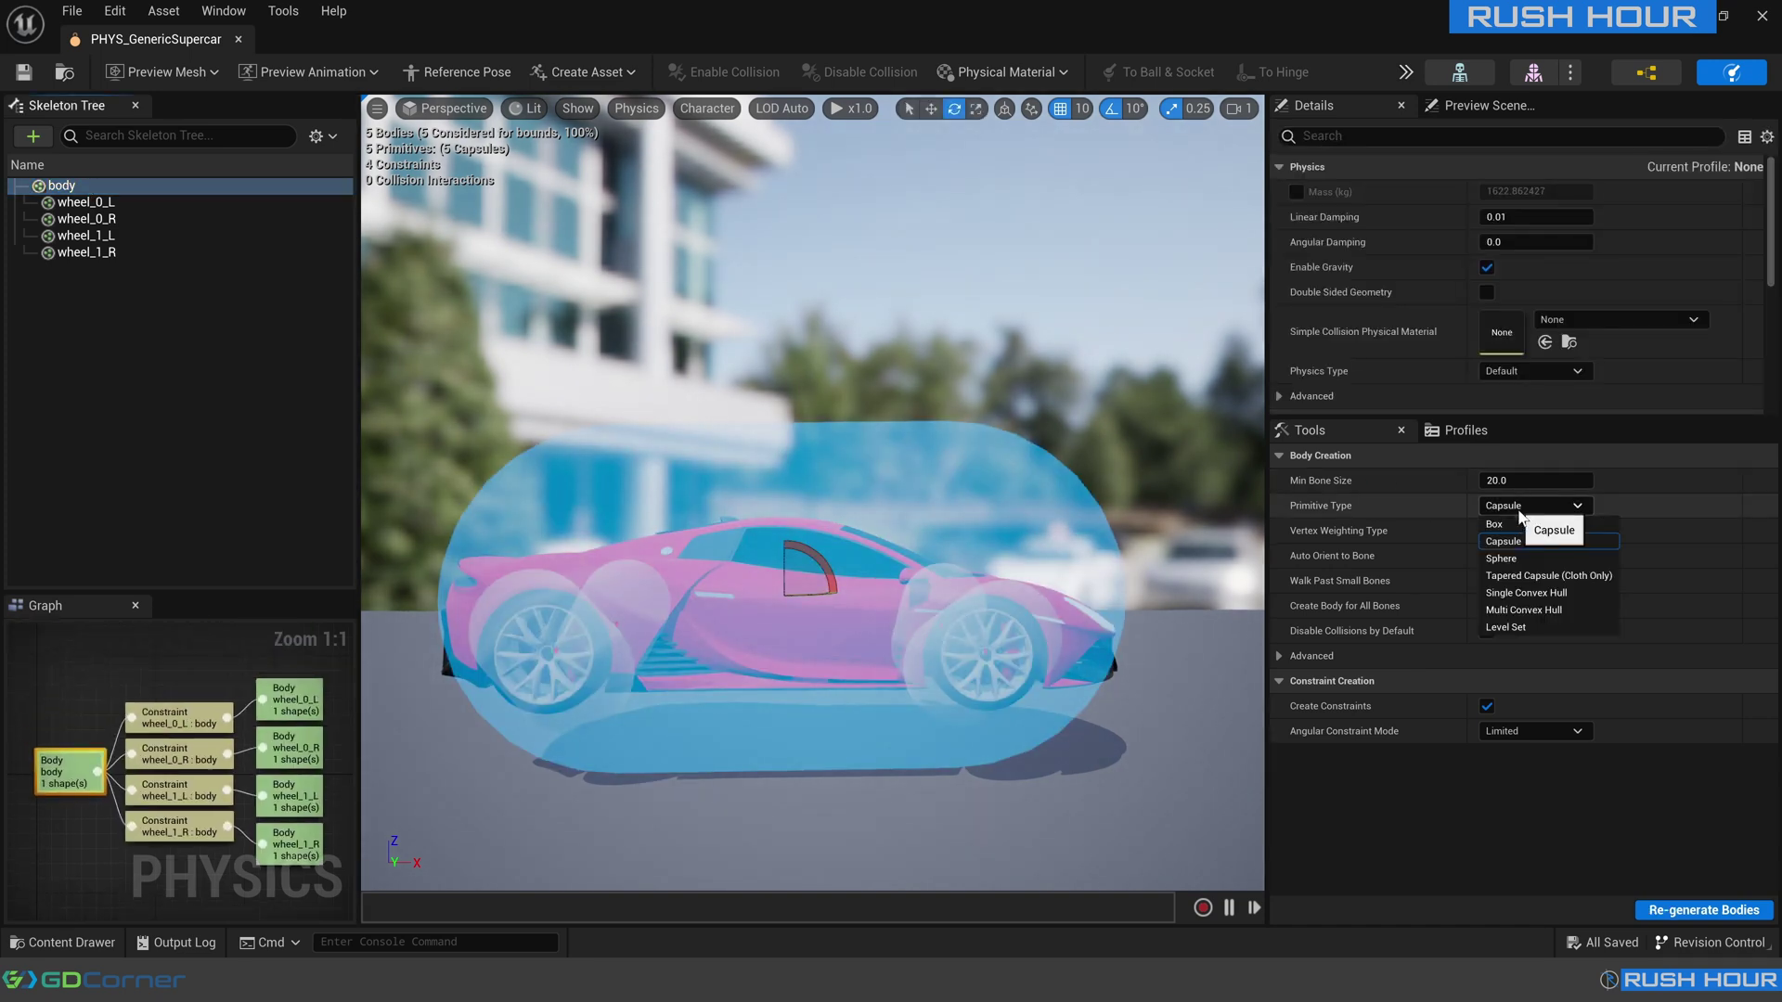
left_click(1512, 594)
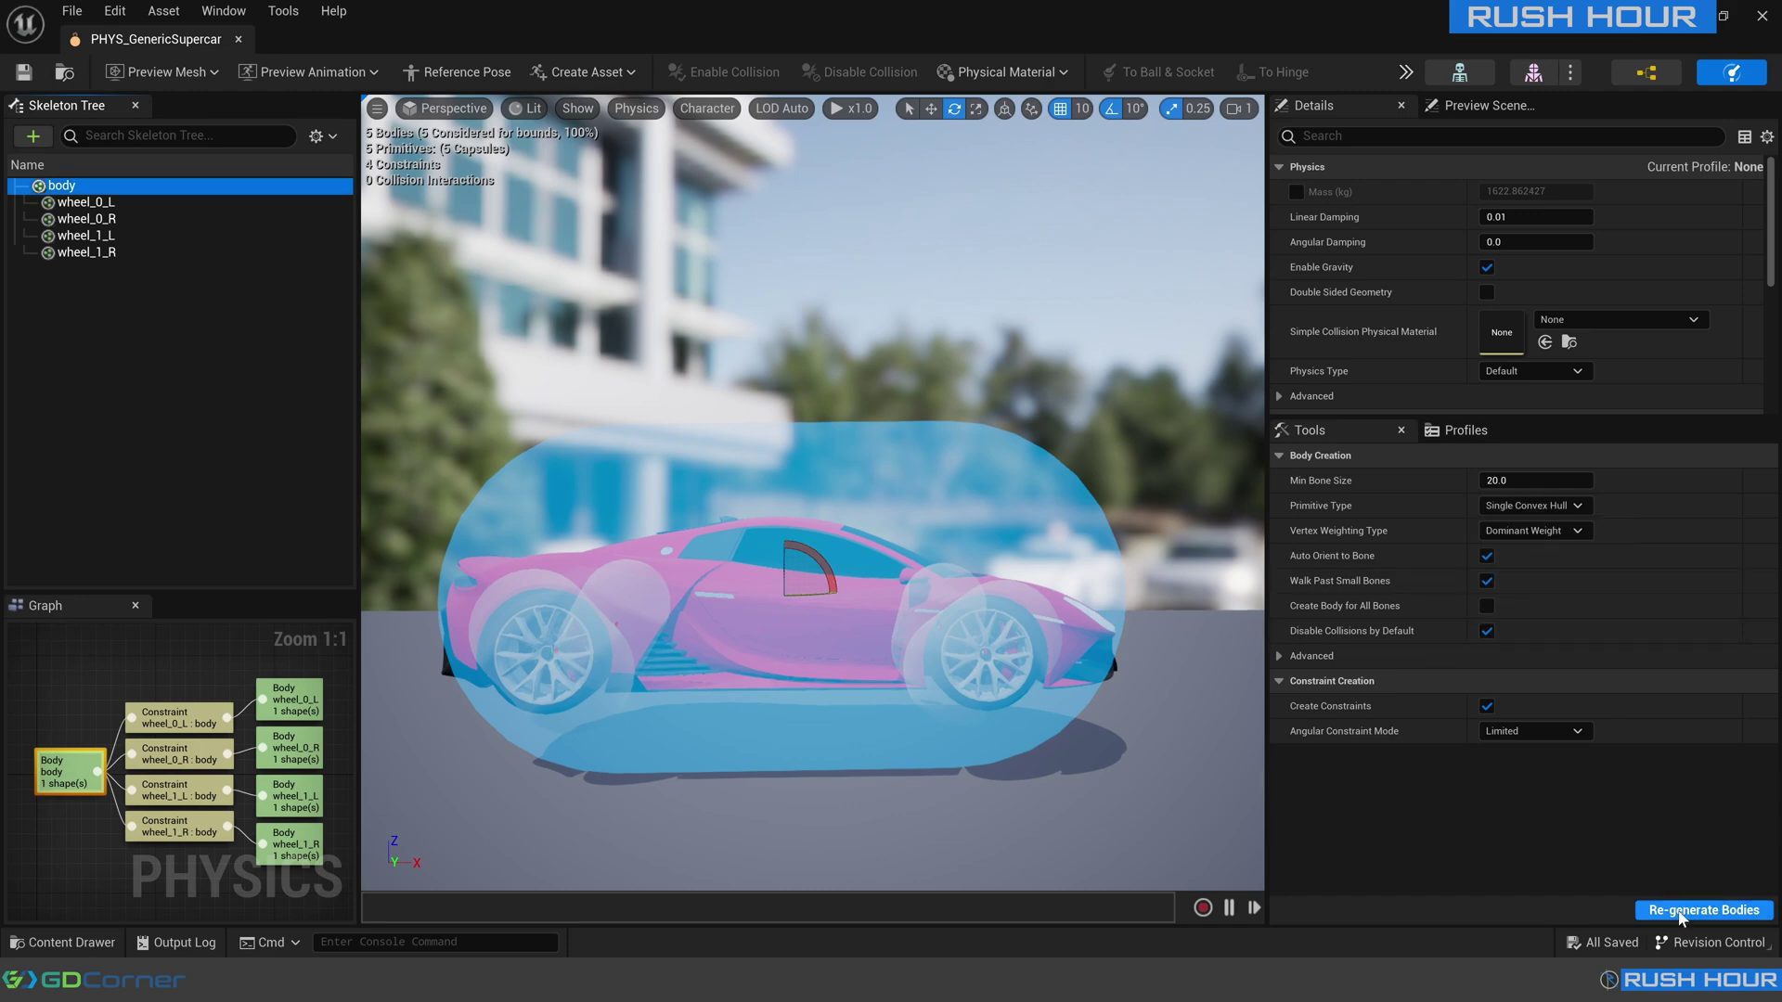
left_click(1682, 911)
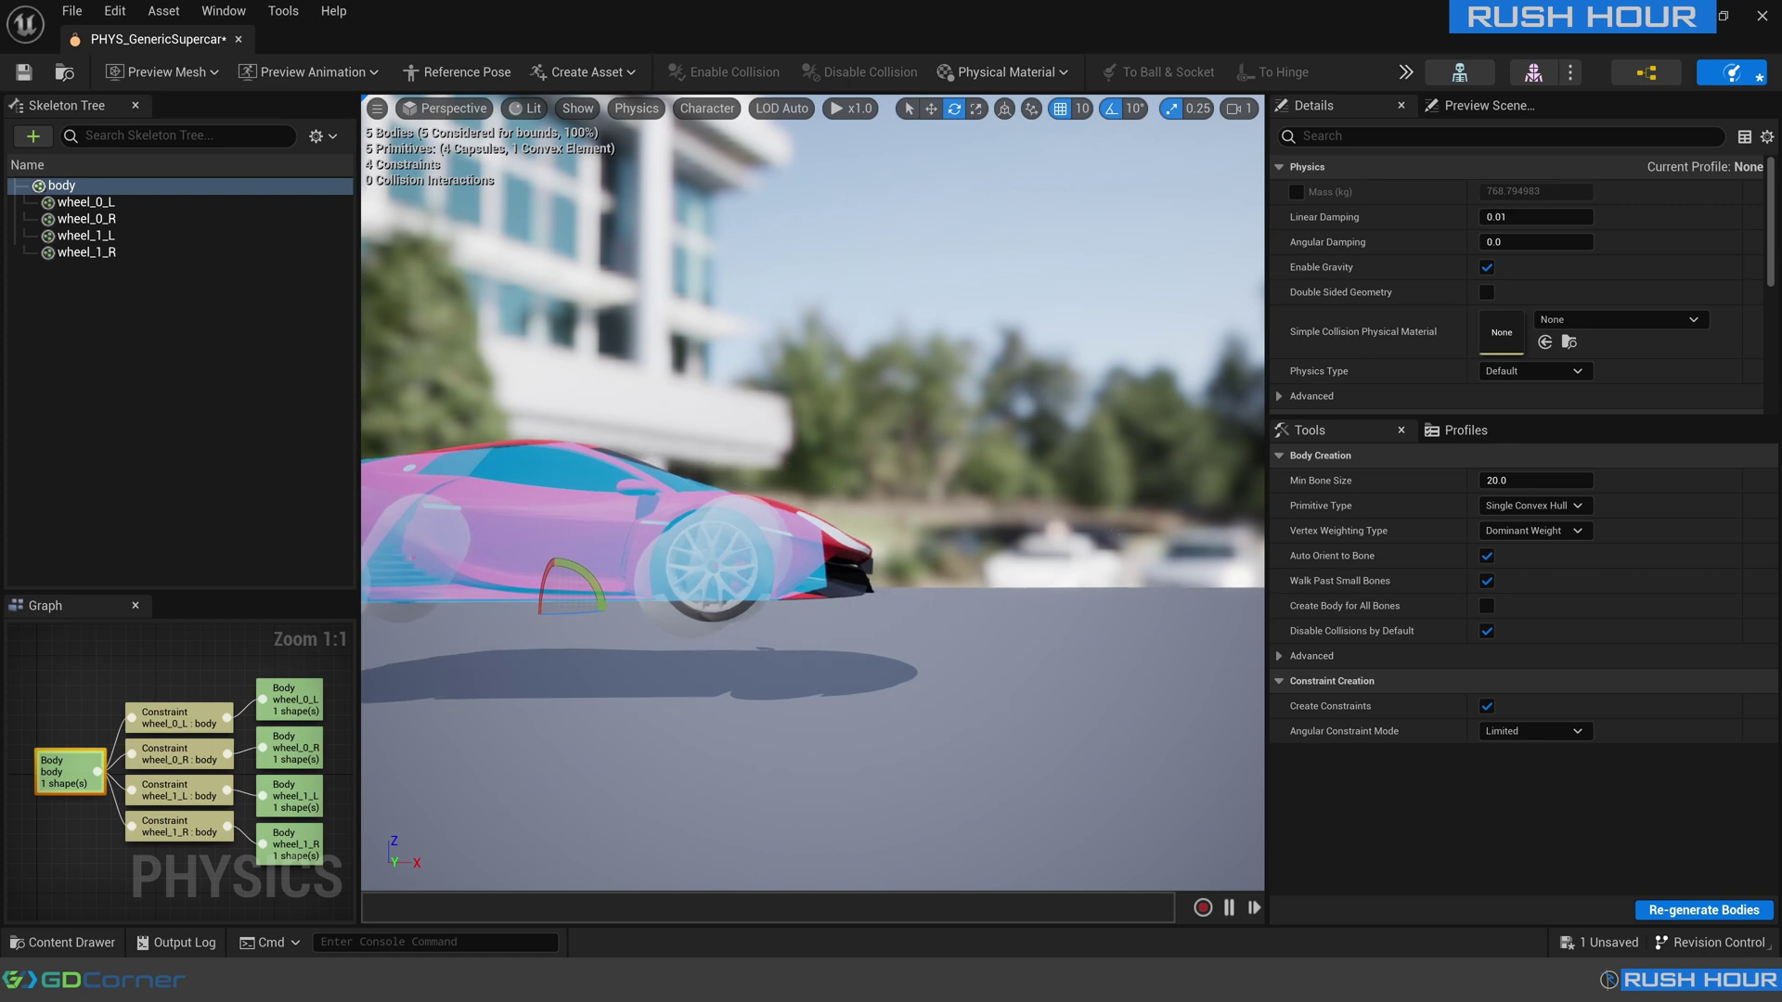
Regenerate all four wheel bodies as spheres, save the physics asset, and close the editor.
left_click(84, 201)
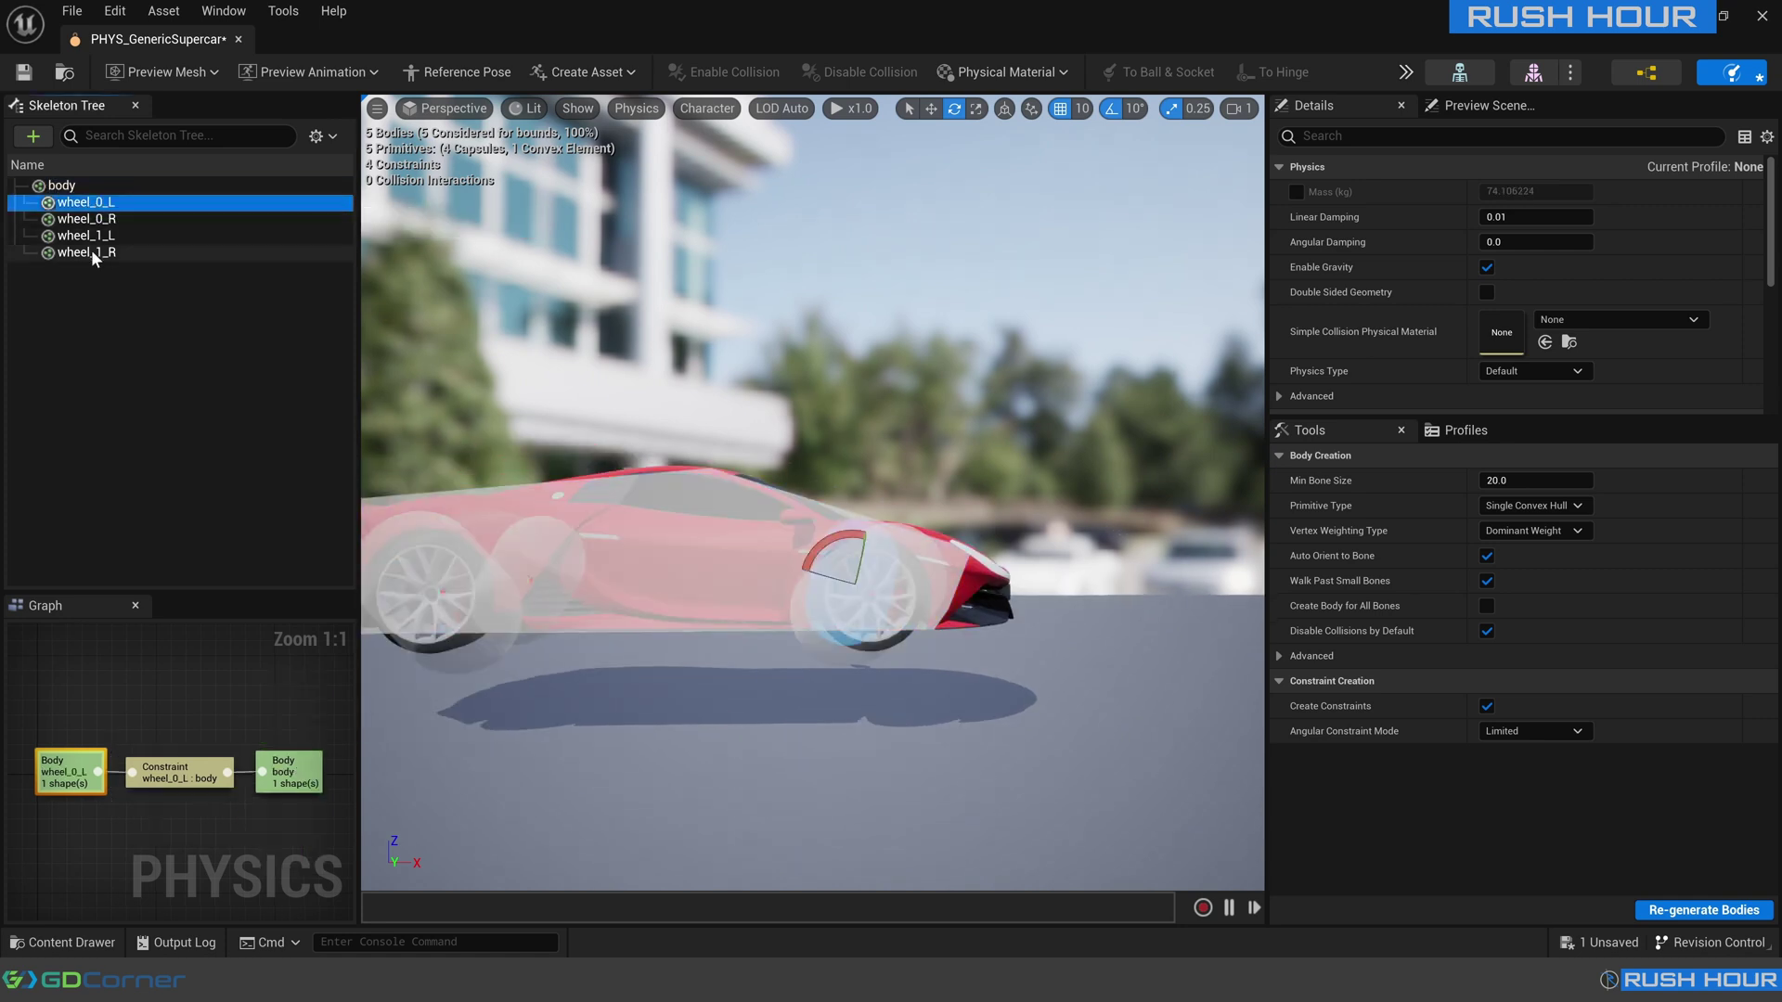
left_click(91, 251, "shift")
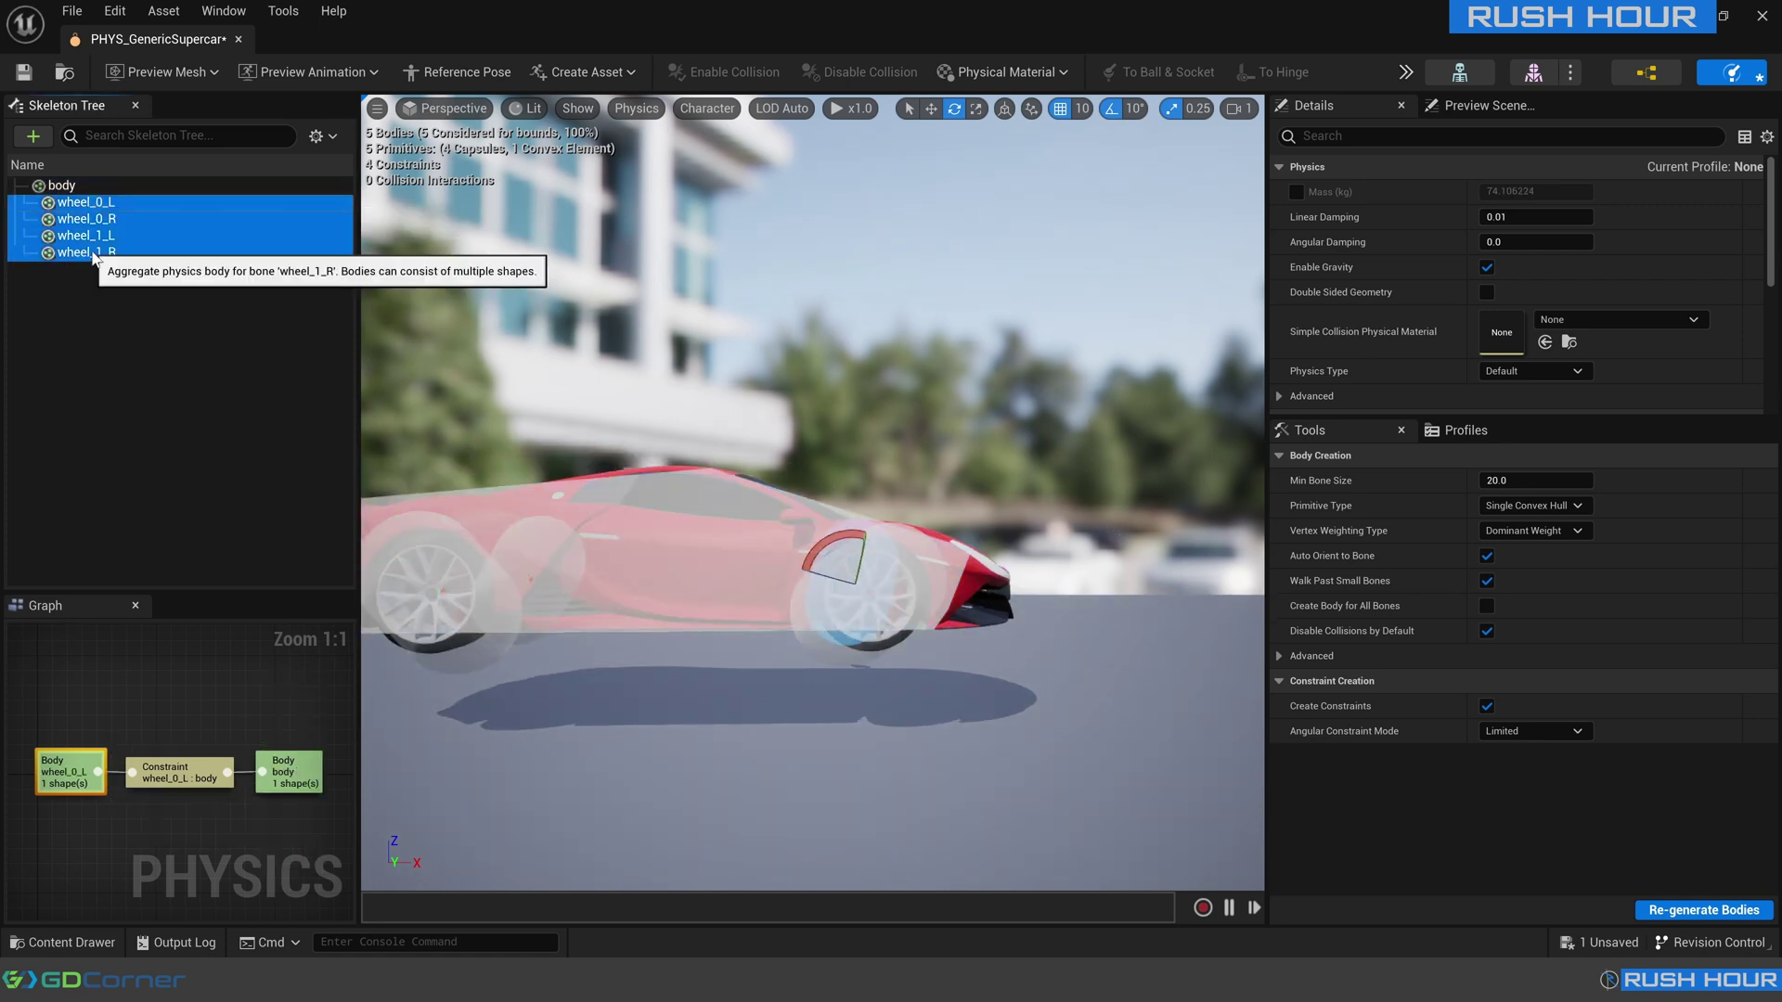
left_click(1531, 506)
left_click(1523, 561)
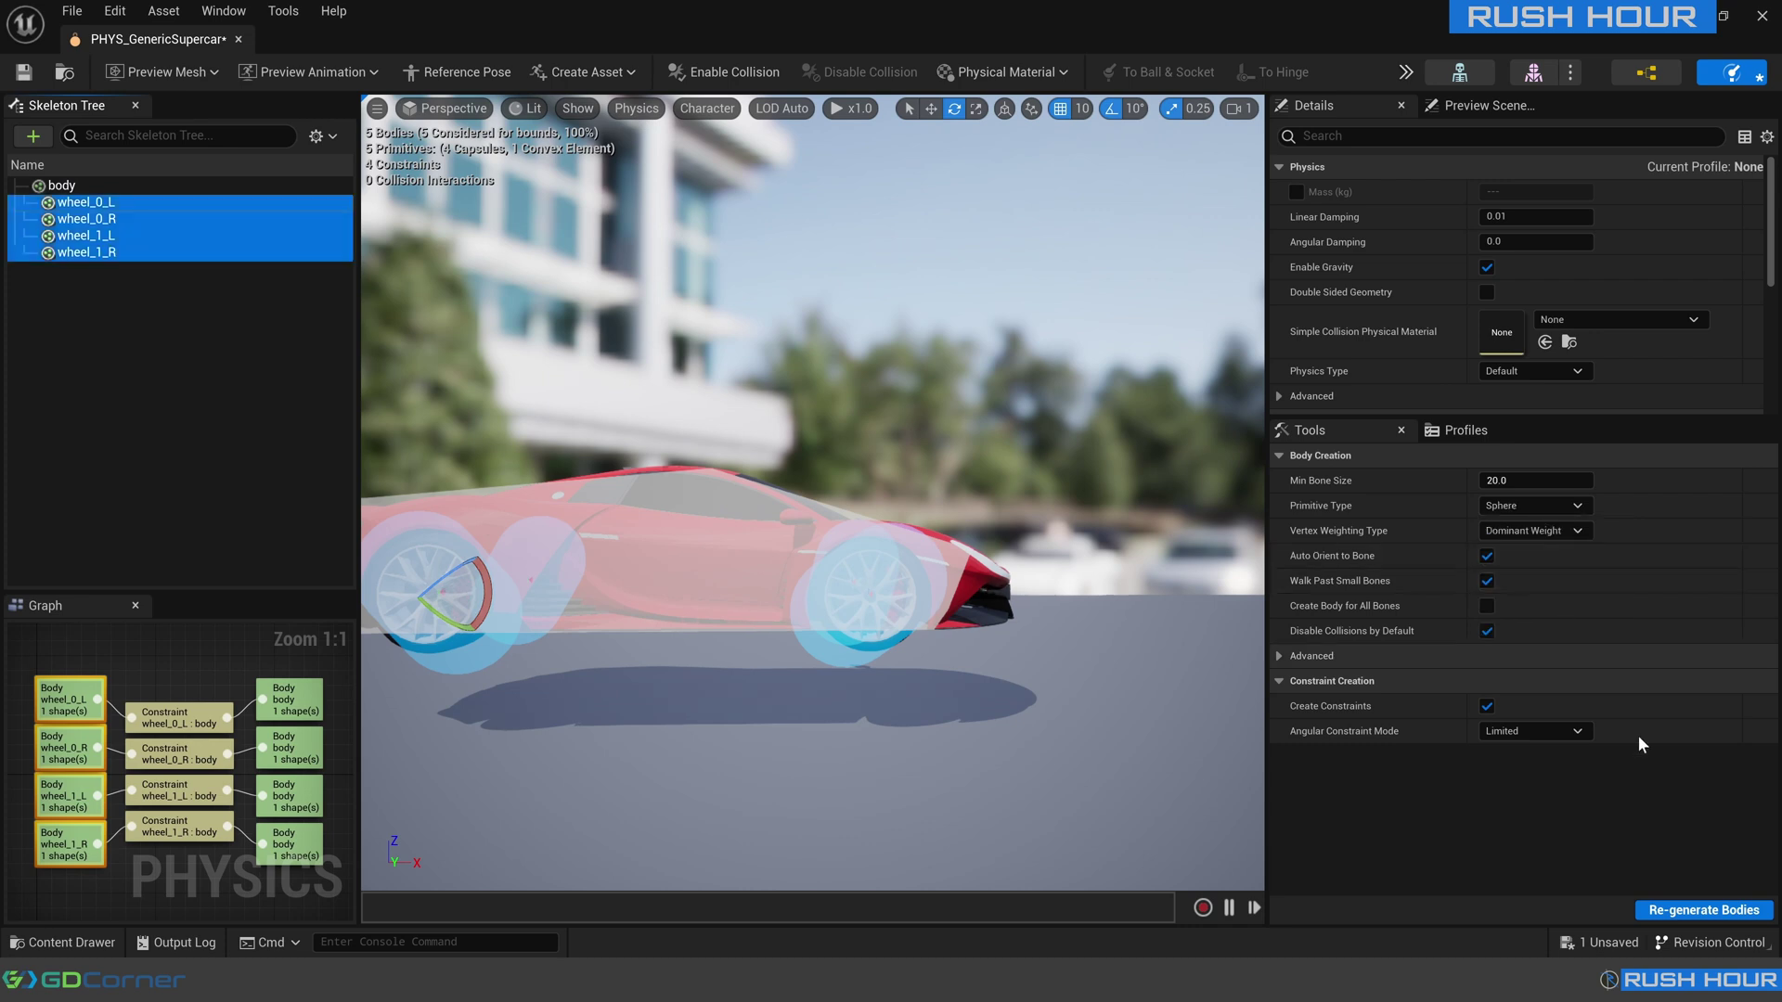
left_click(1687, 915)
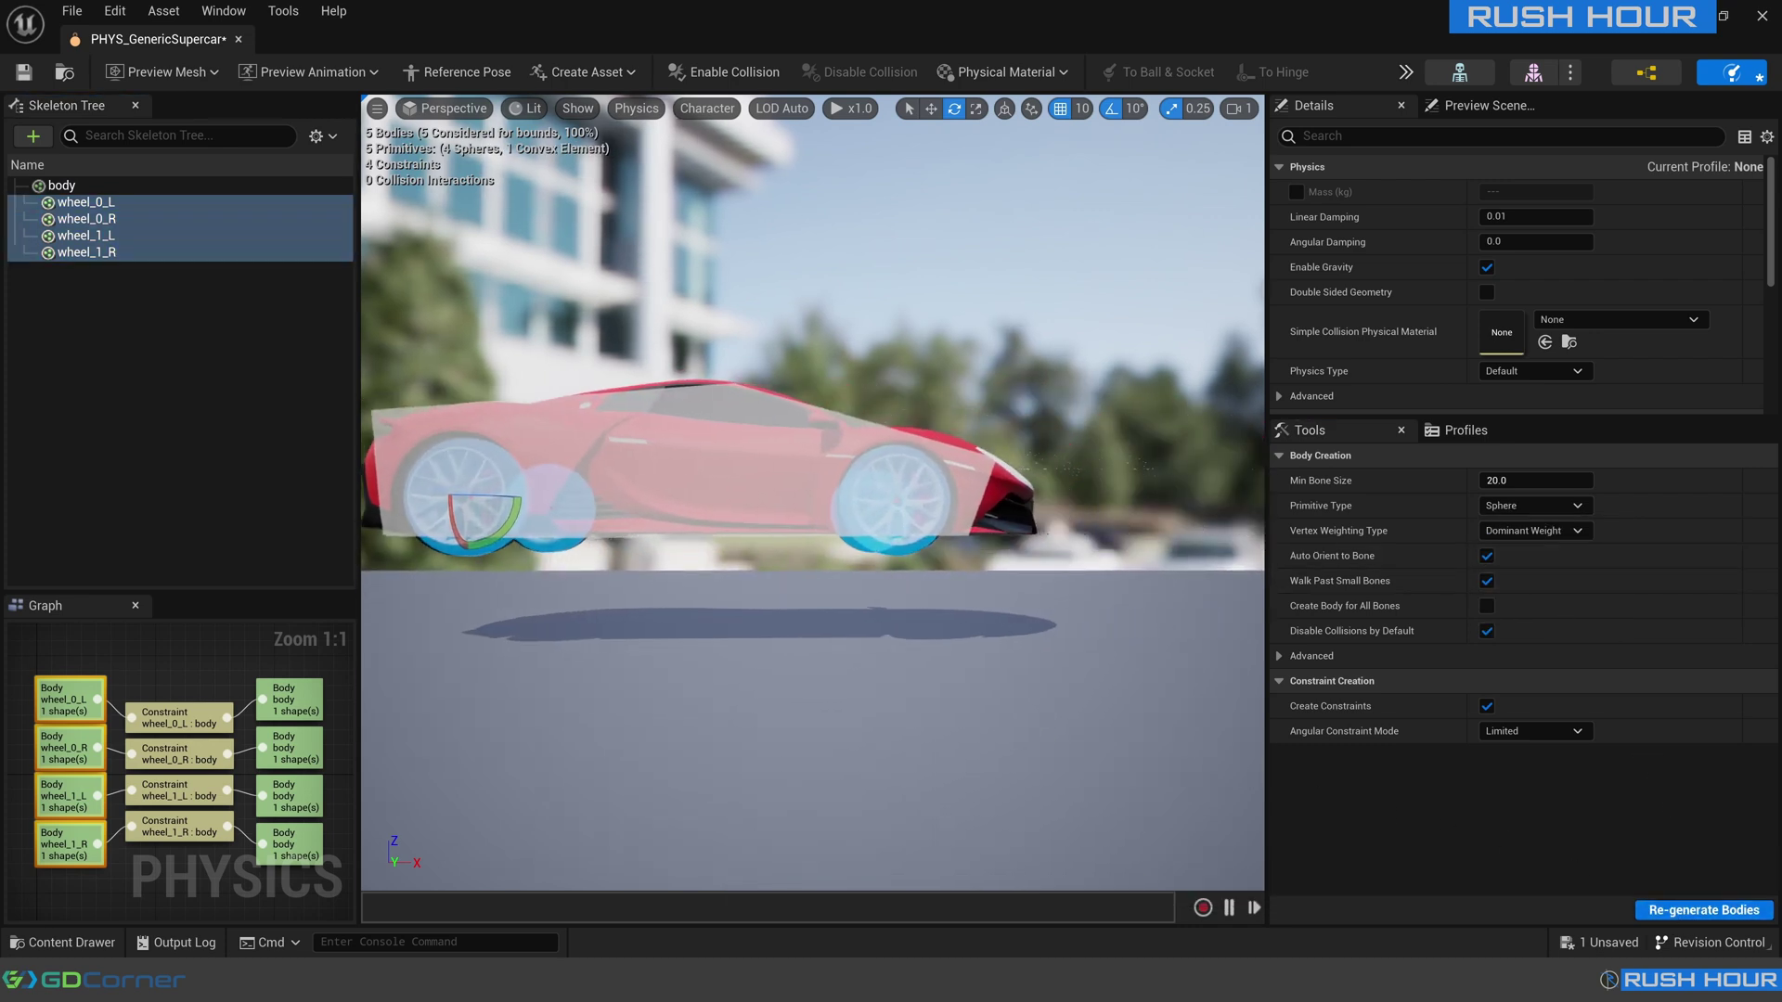
left_click(20, 78)
left_click(238, 39)
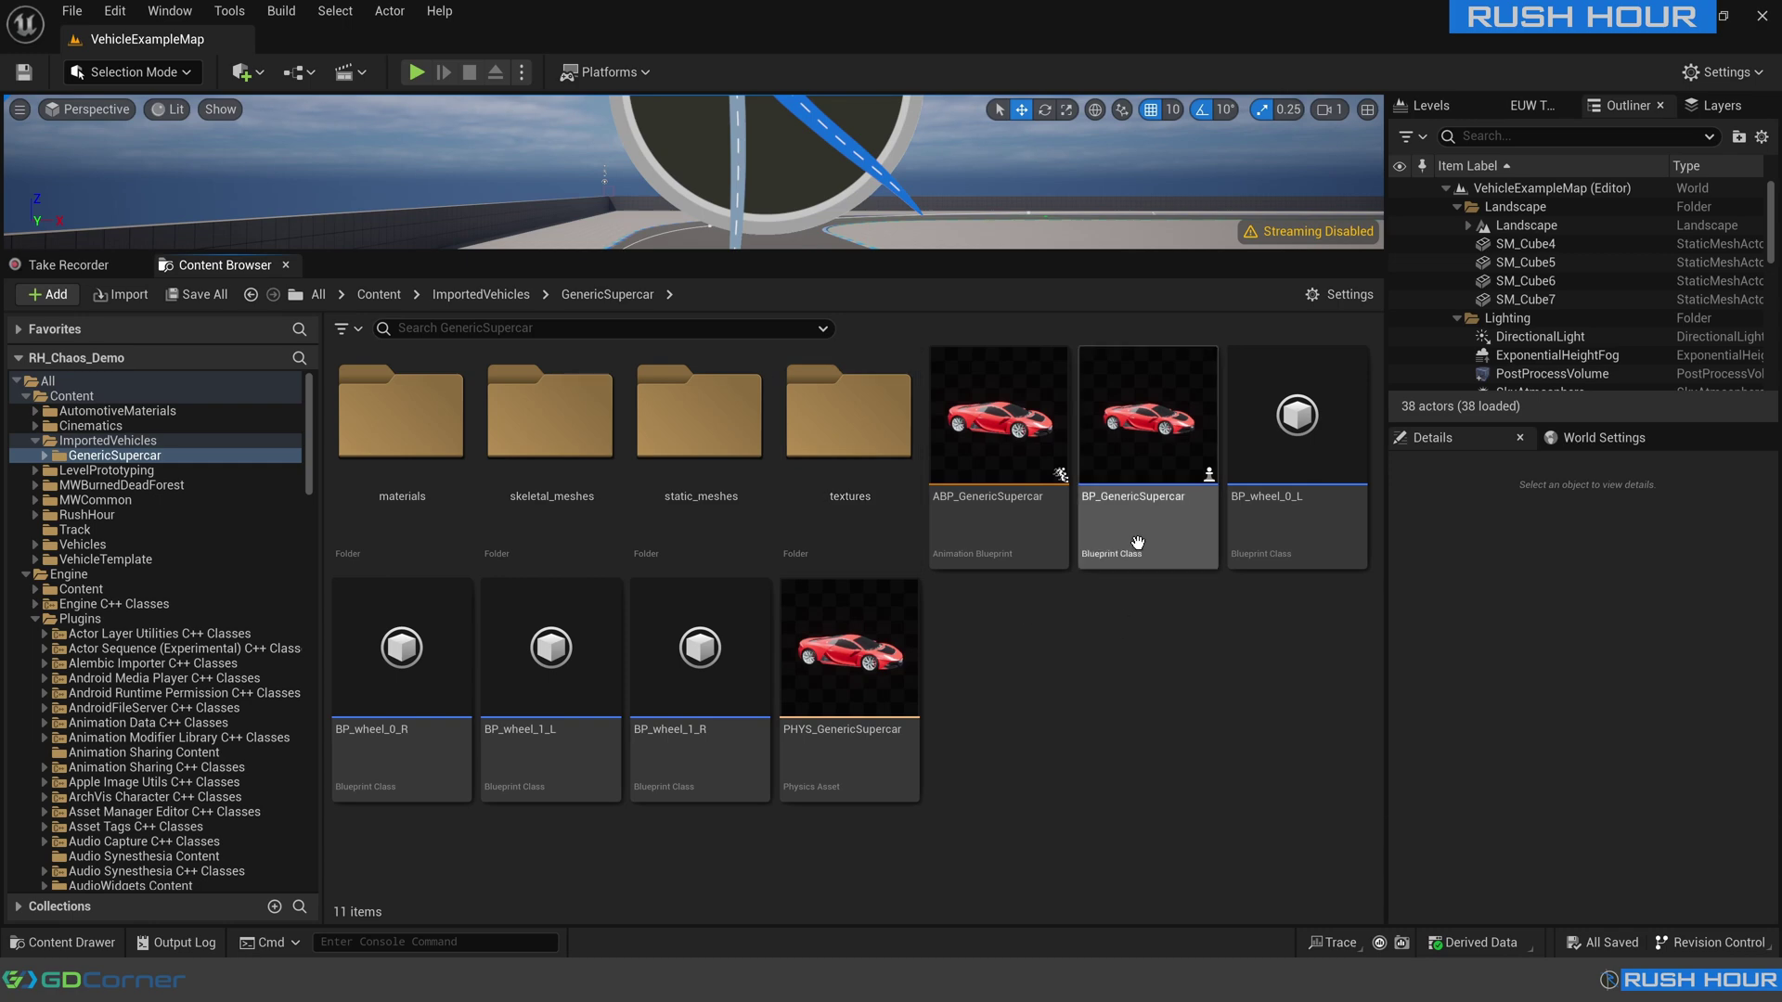
double_click(440, 470)
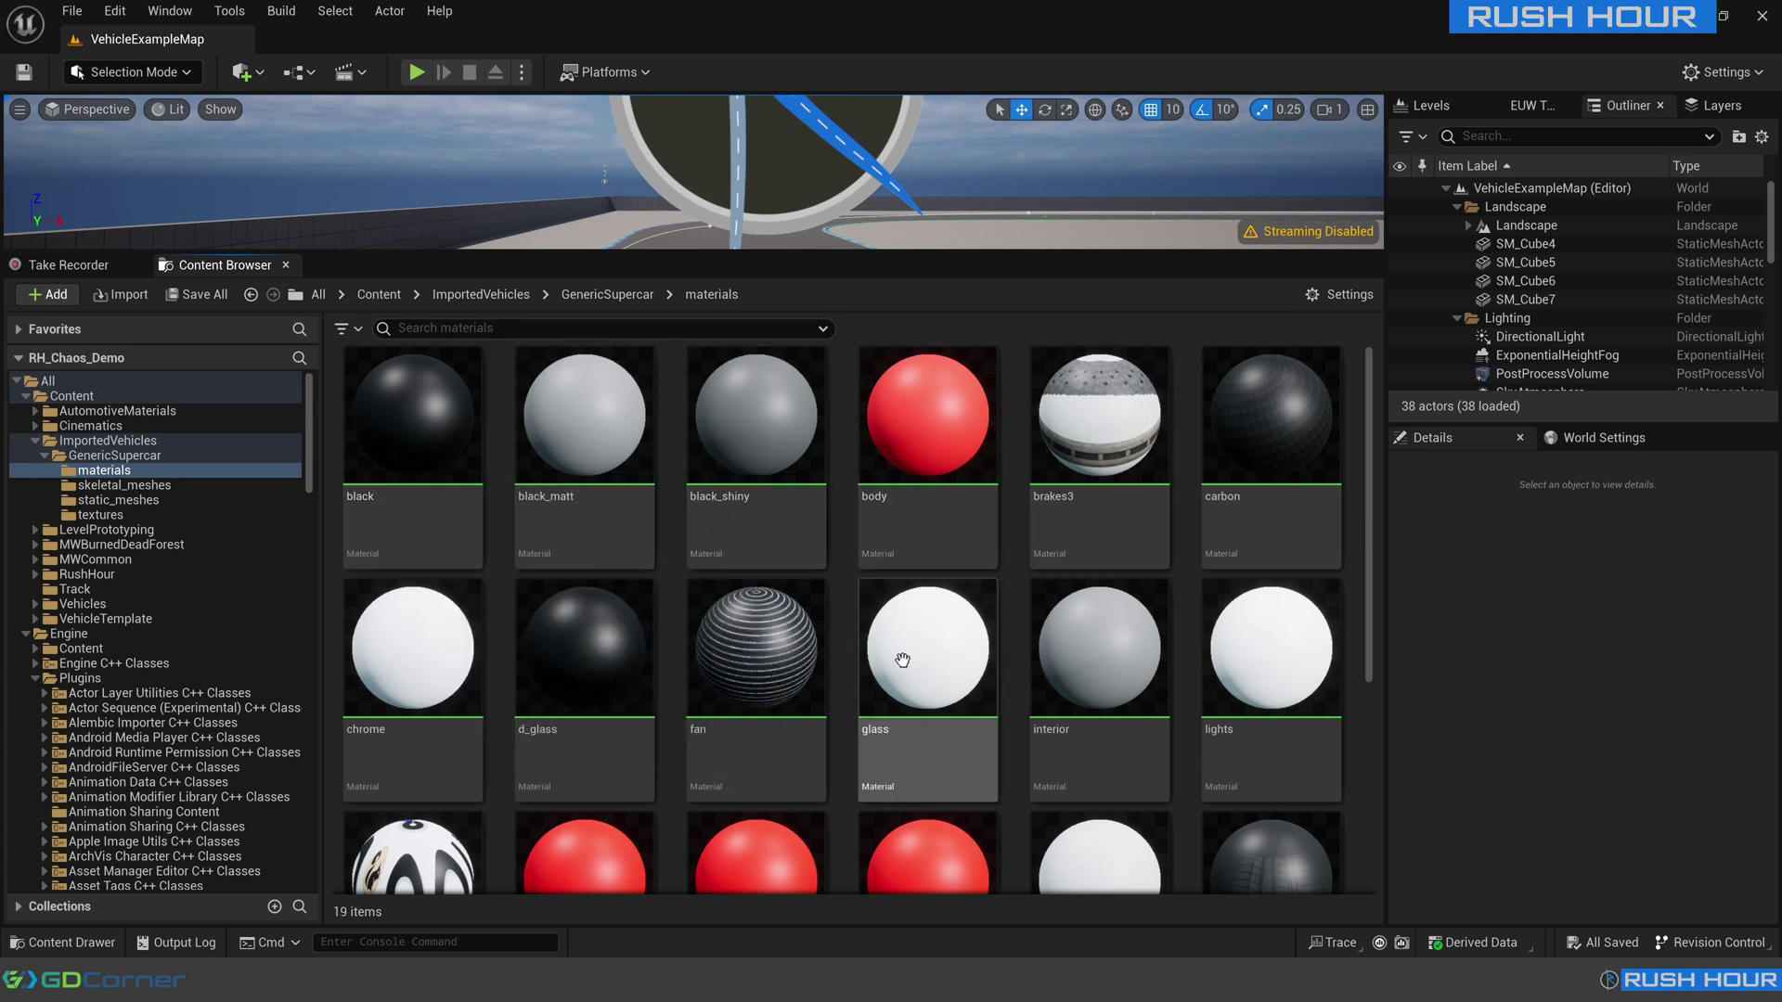
left_click(115, 456)
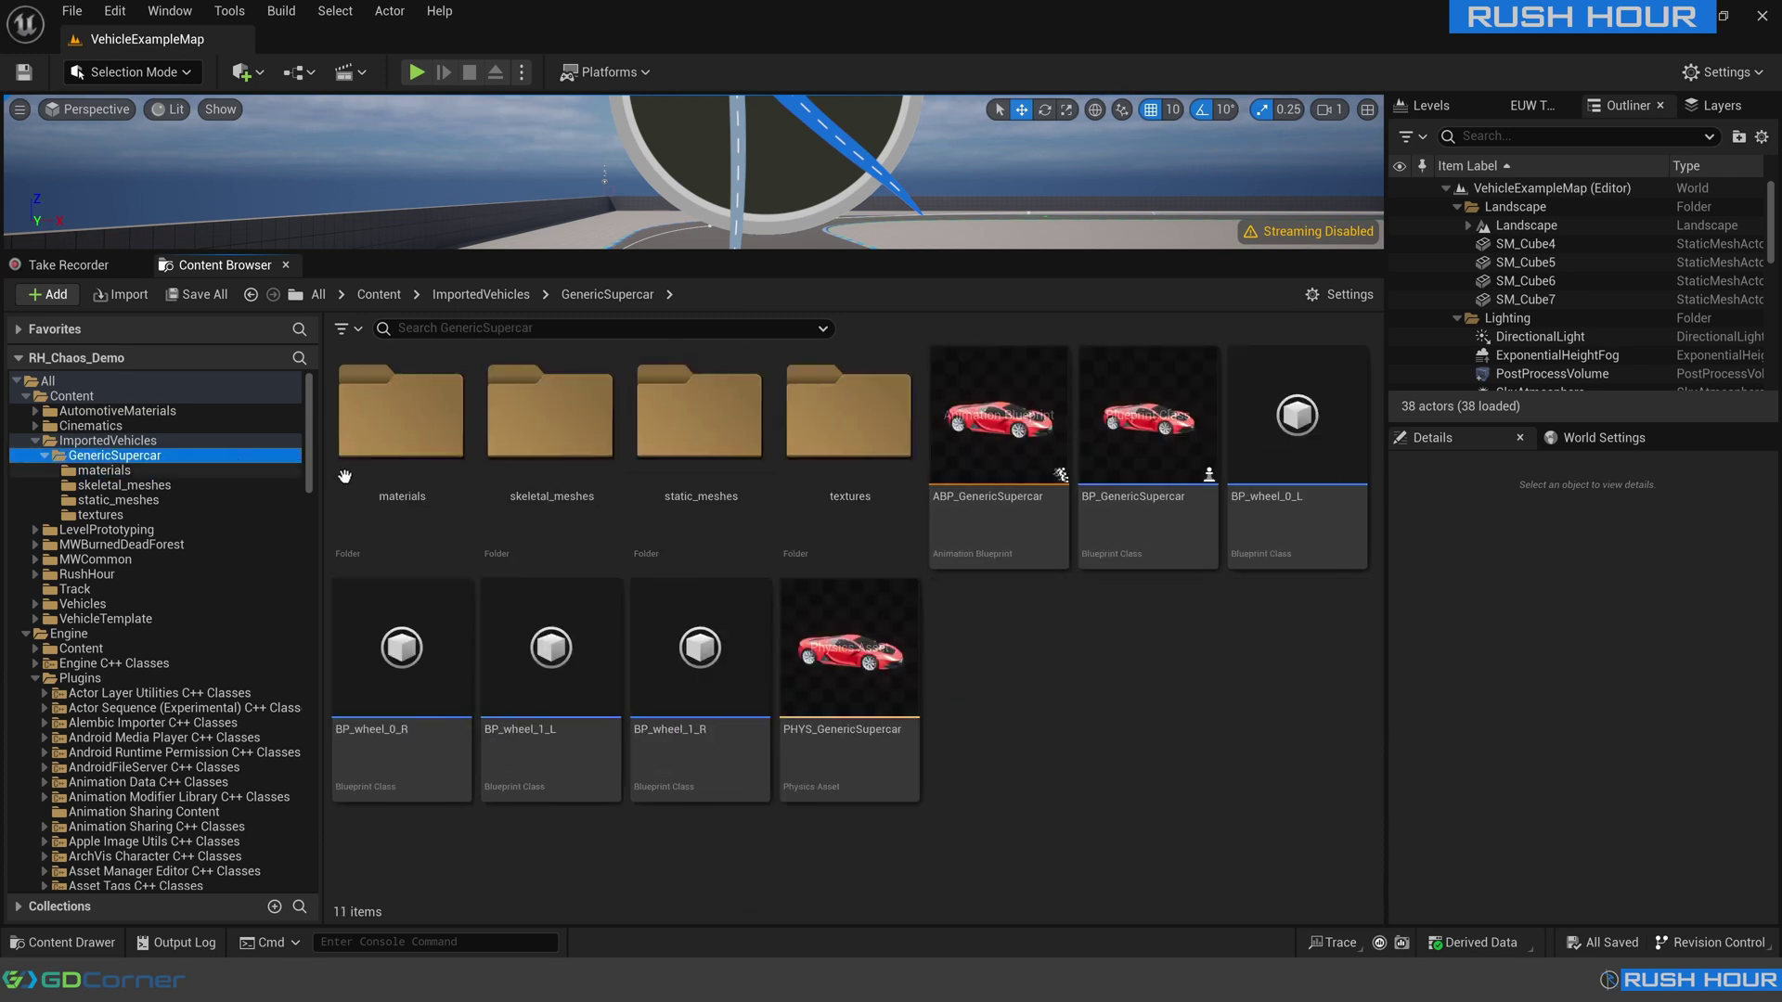
double_click(1147, 516)
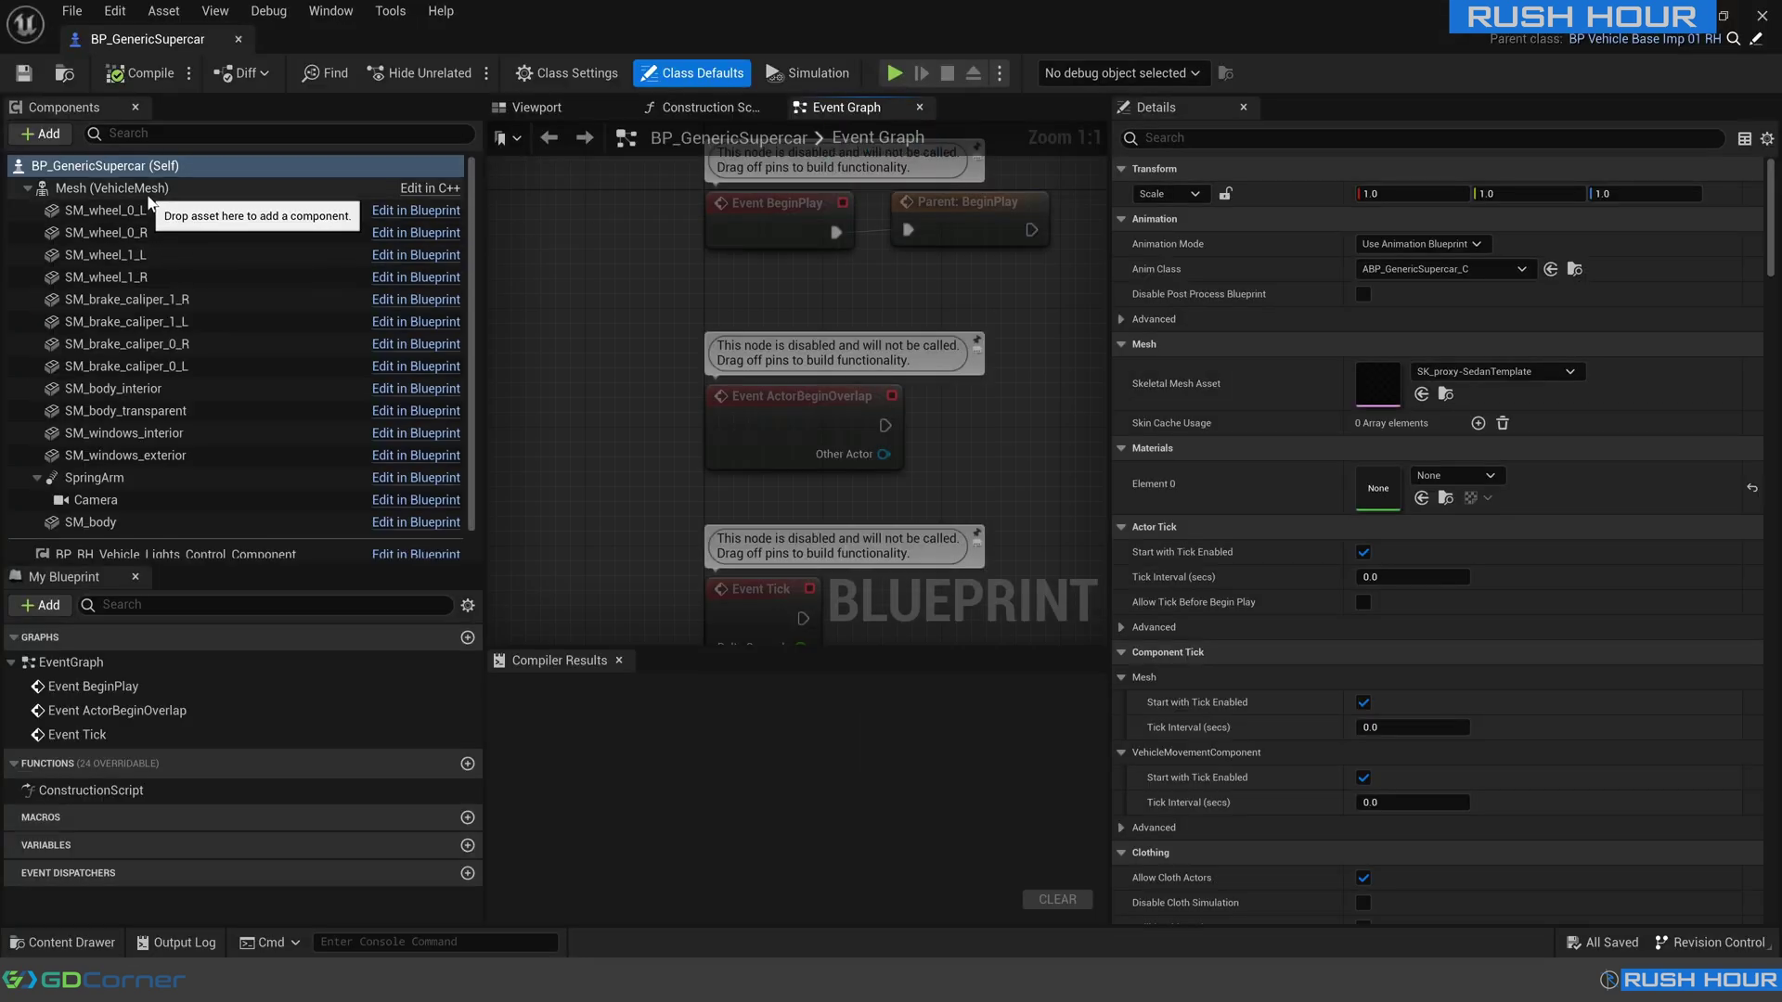
left_click(140, 345)
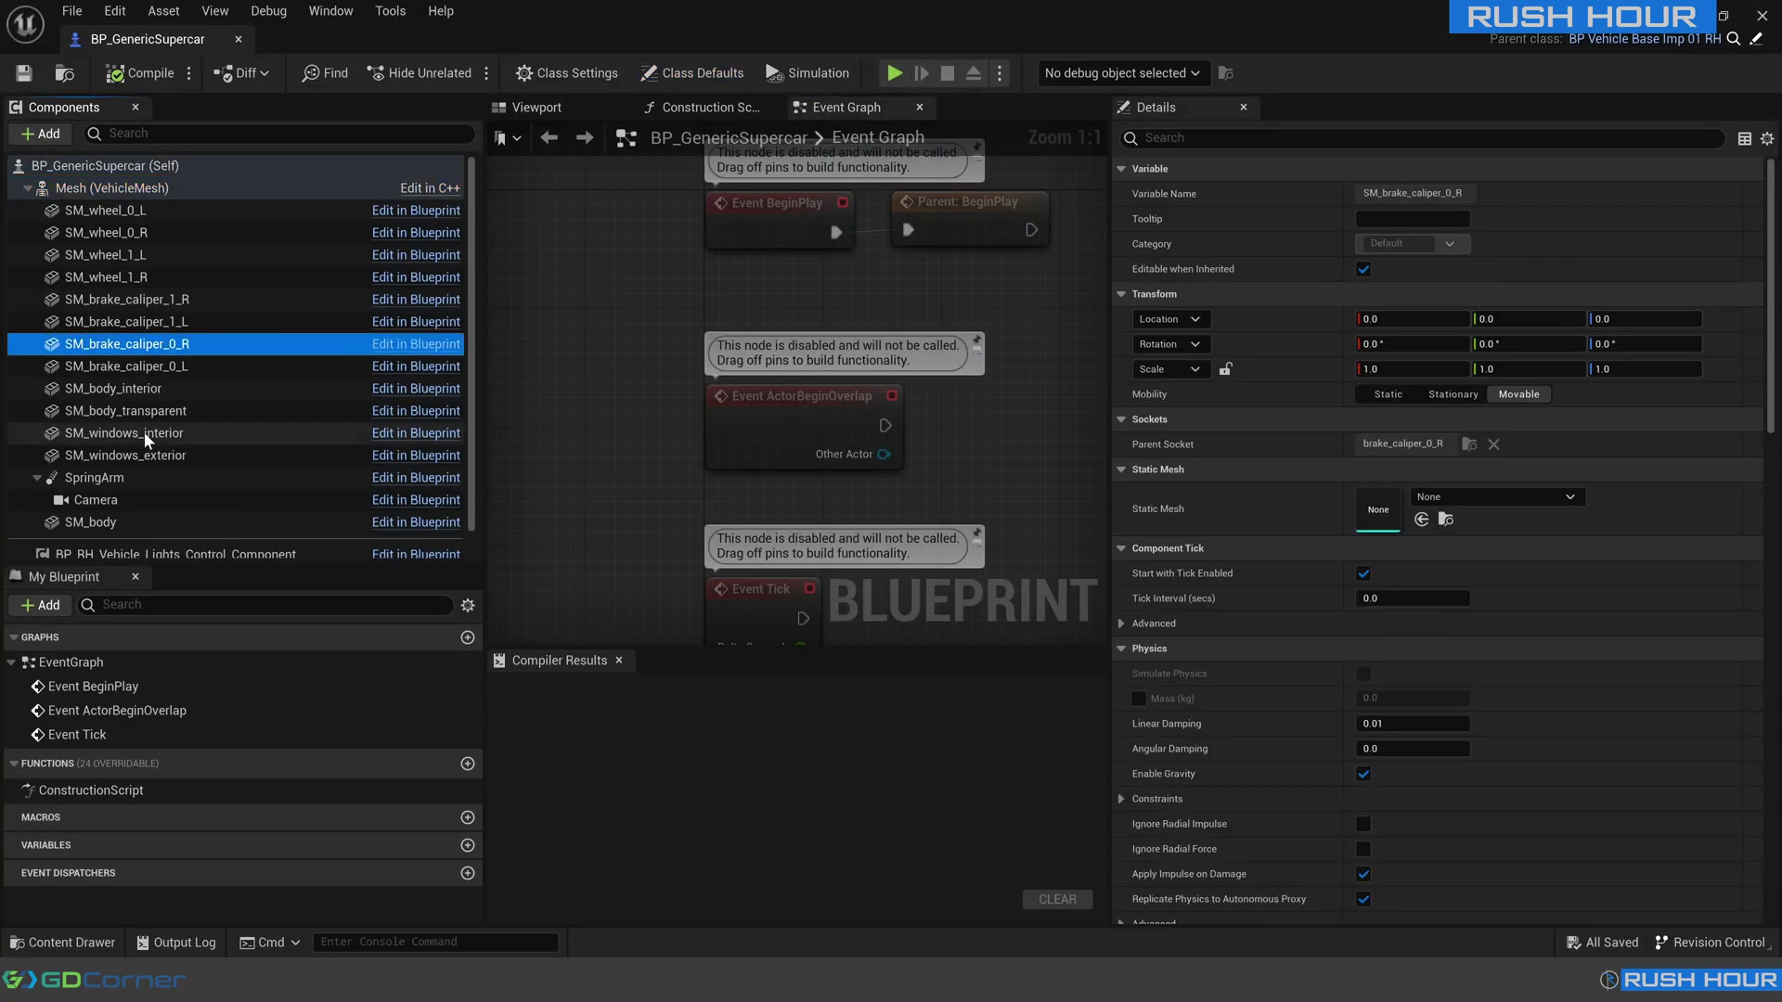
left_click(102, 525)
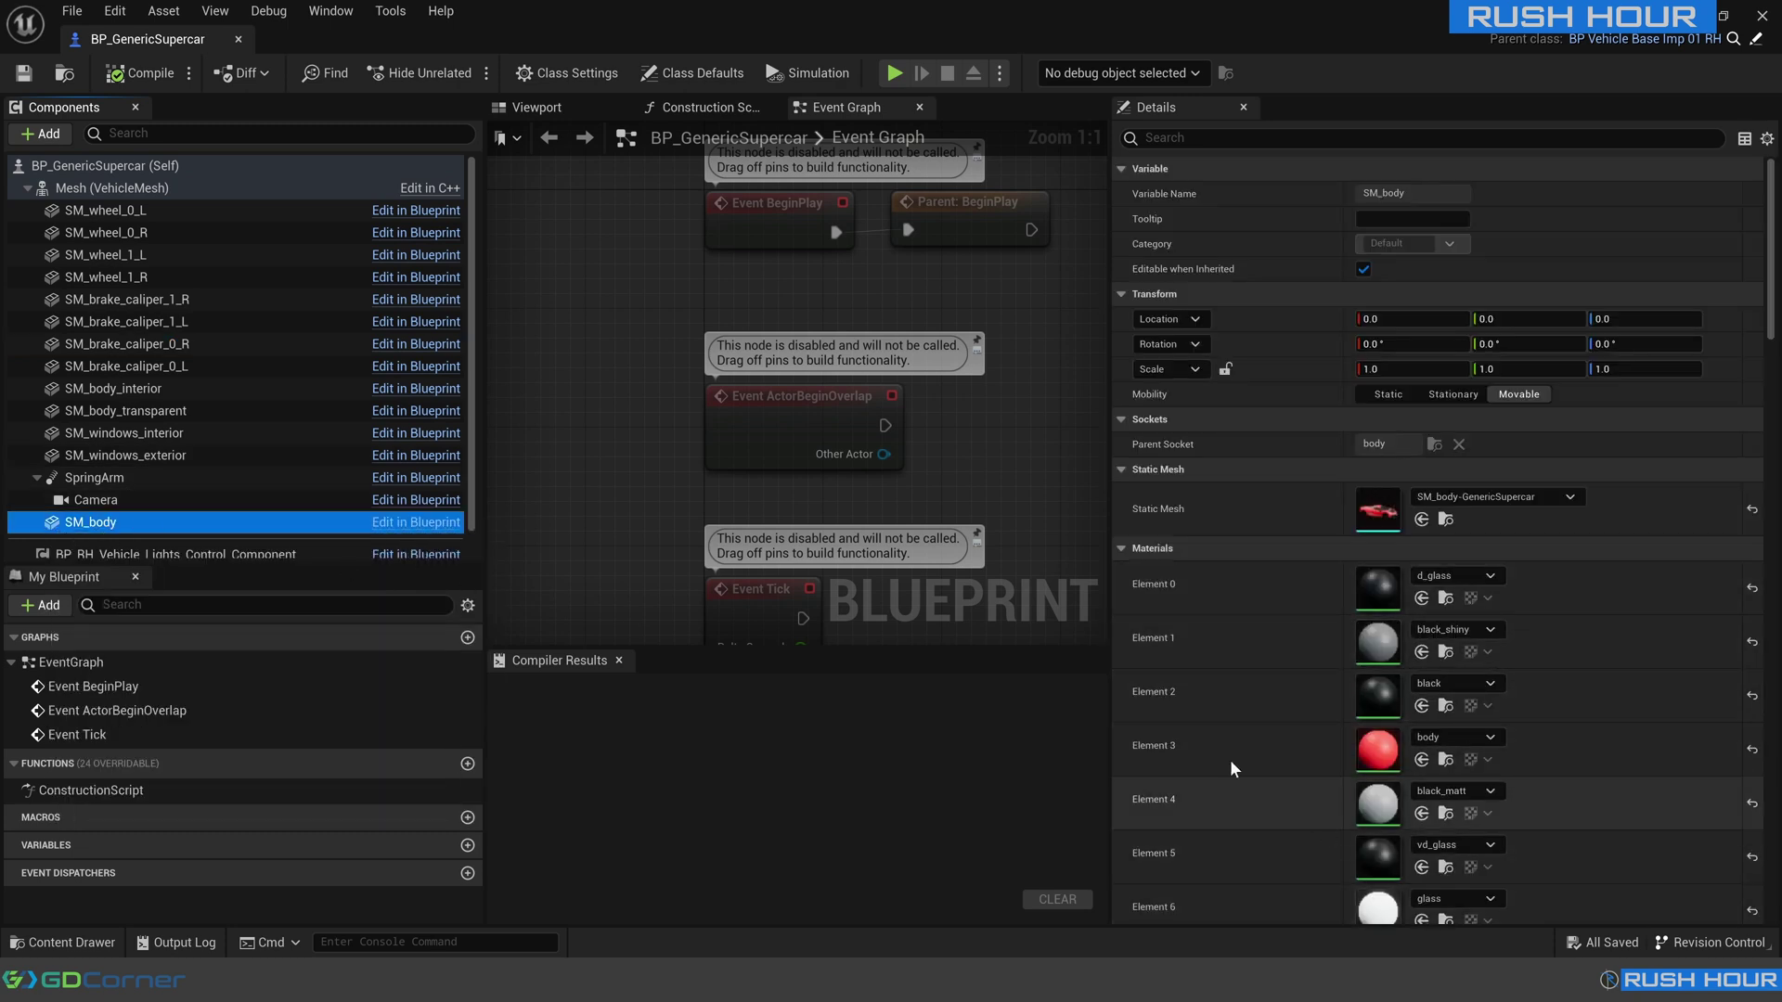
left_click(239, 39)
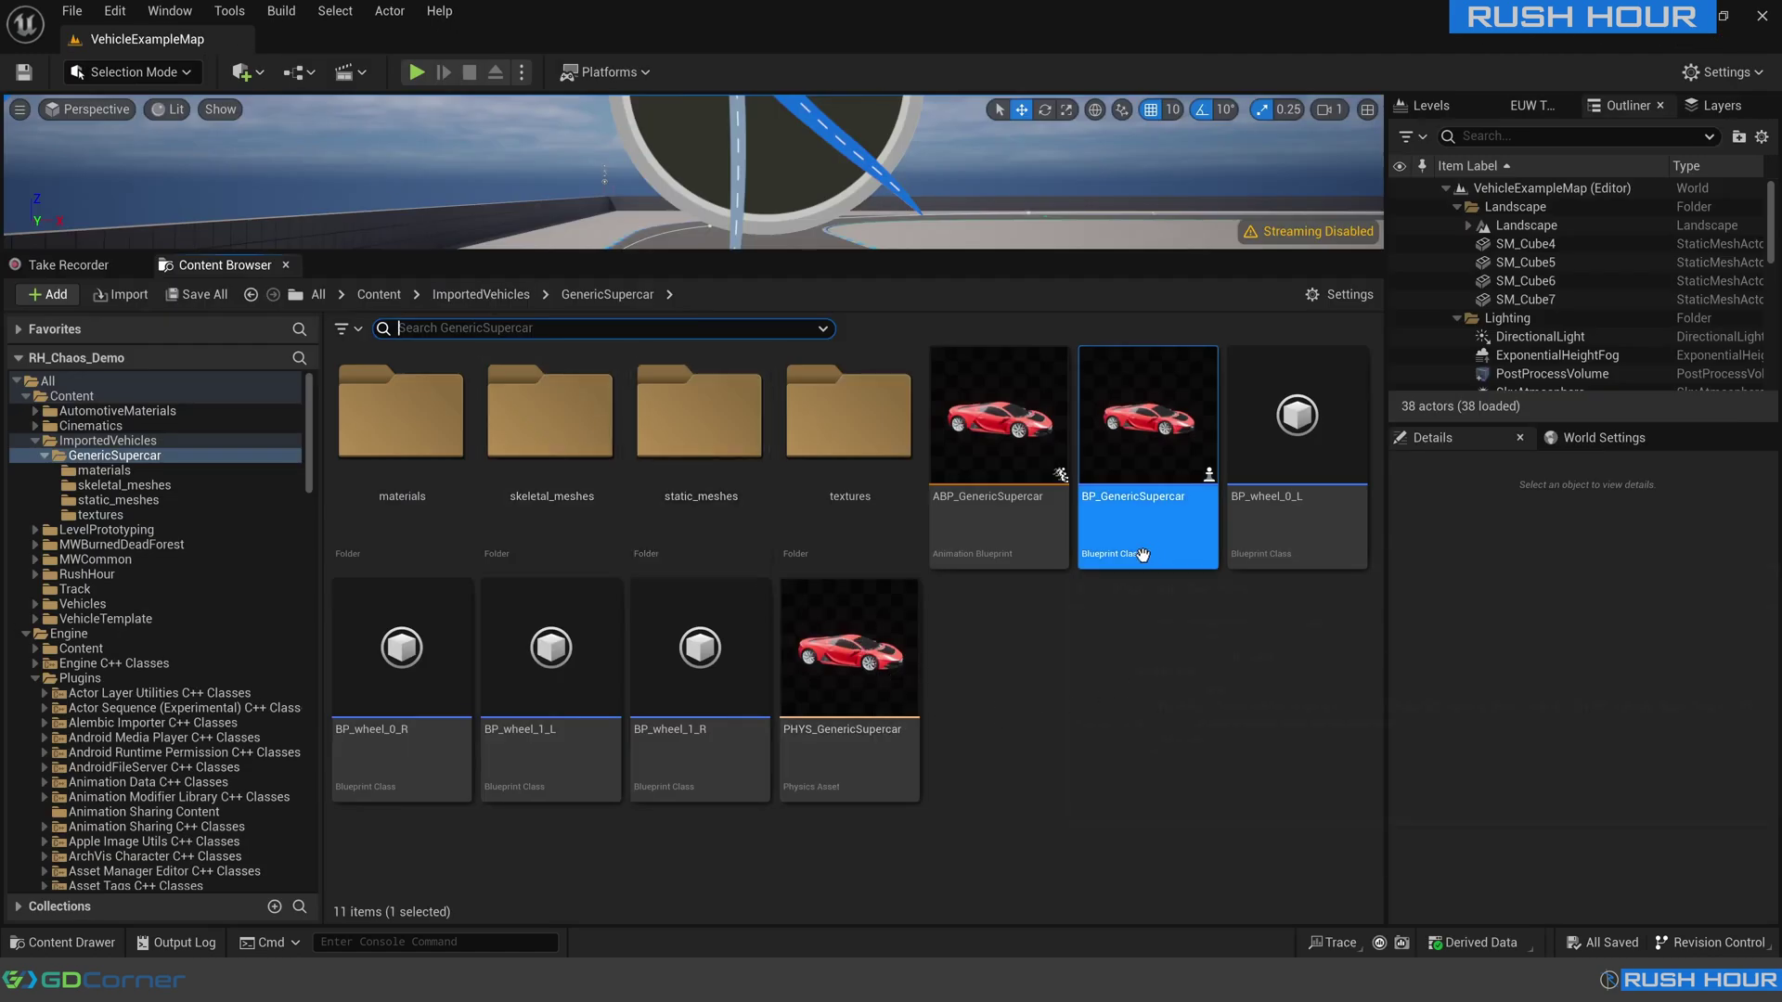
Deselect BP_GenericSupercar and browse to the Rush Hour - Vehicle Animator Content Blueprints folder.
left_click(1078, 633)
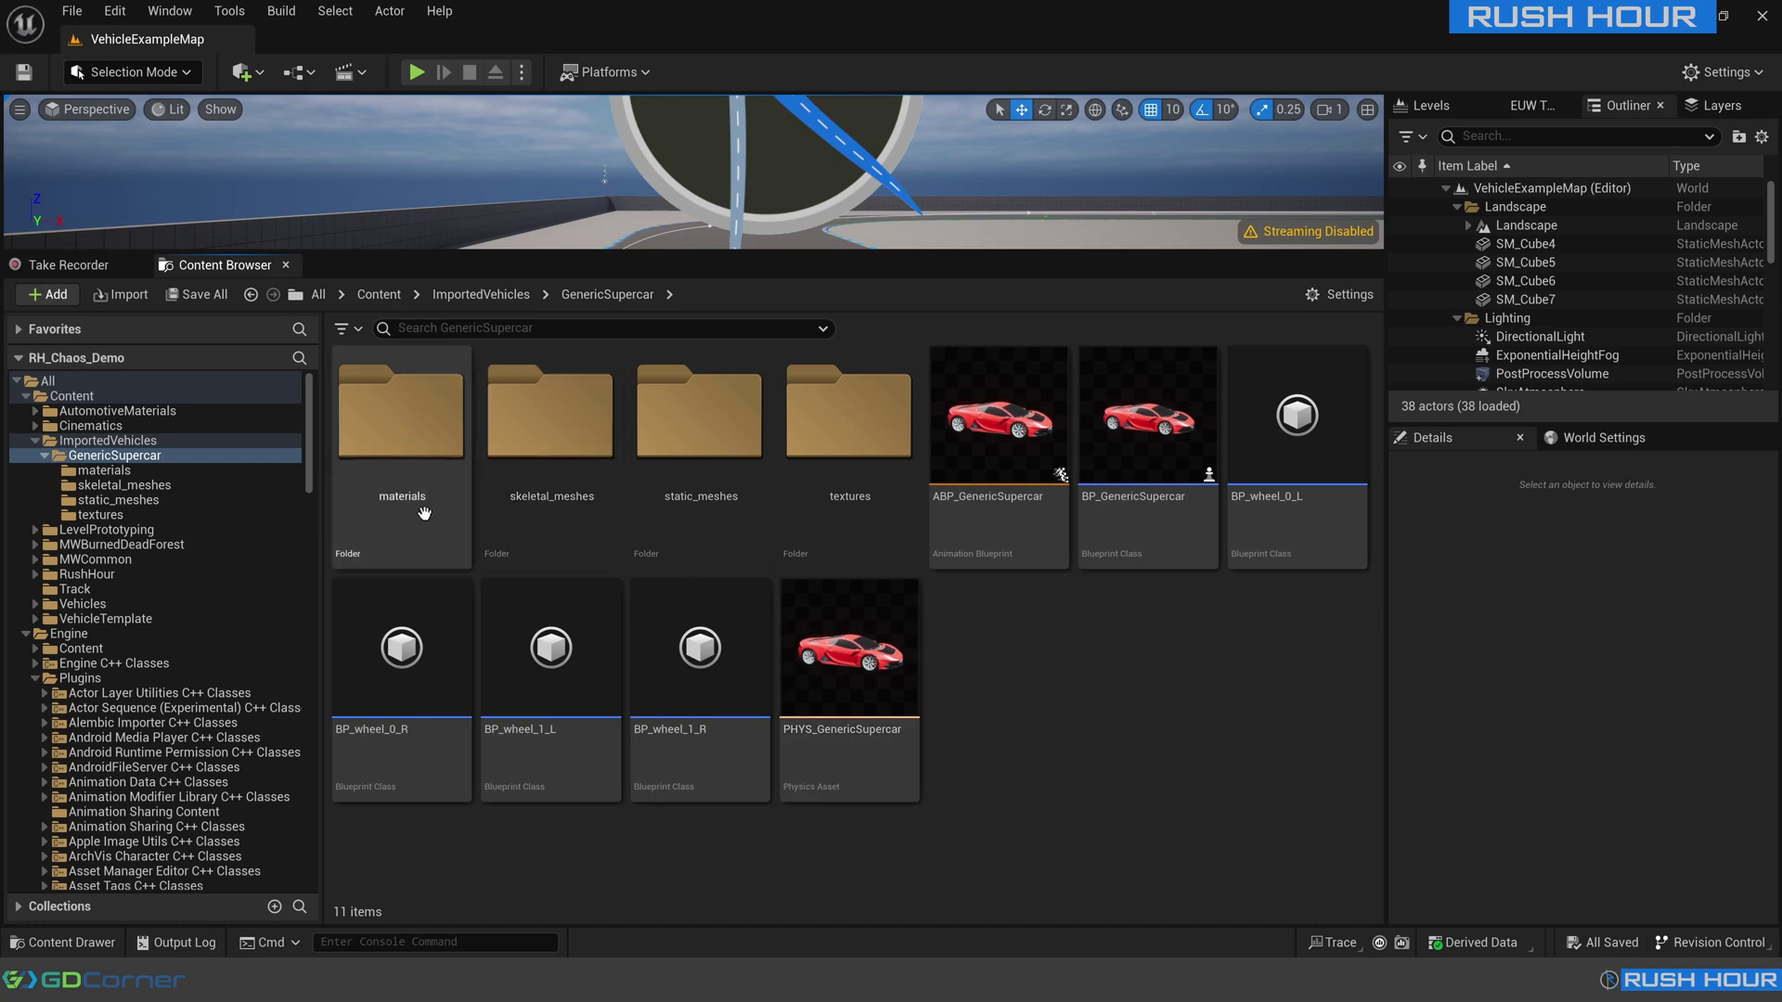
left_click(310, 485)
left_click_drag(310, 485, 336, 823)
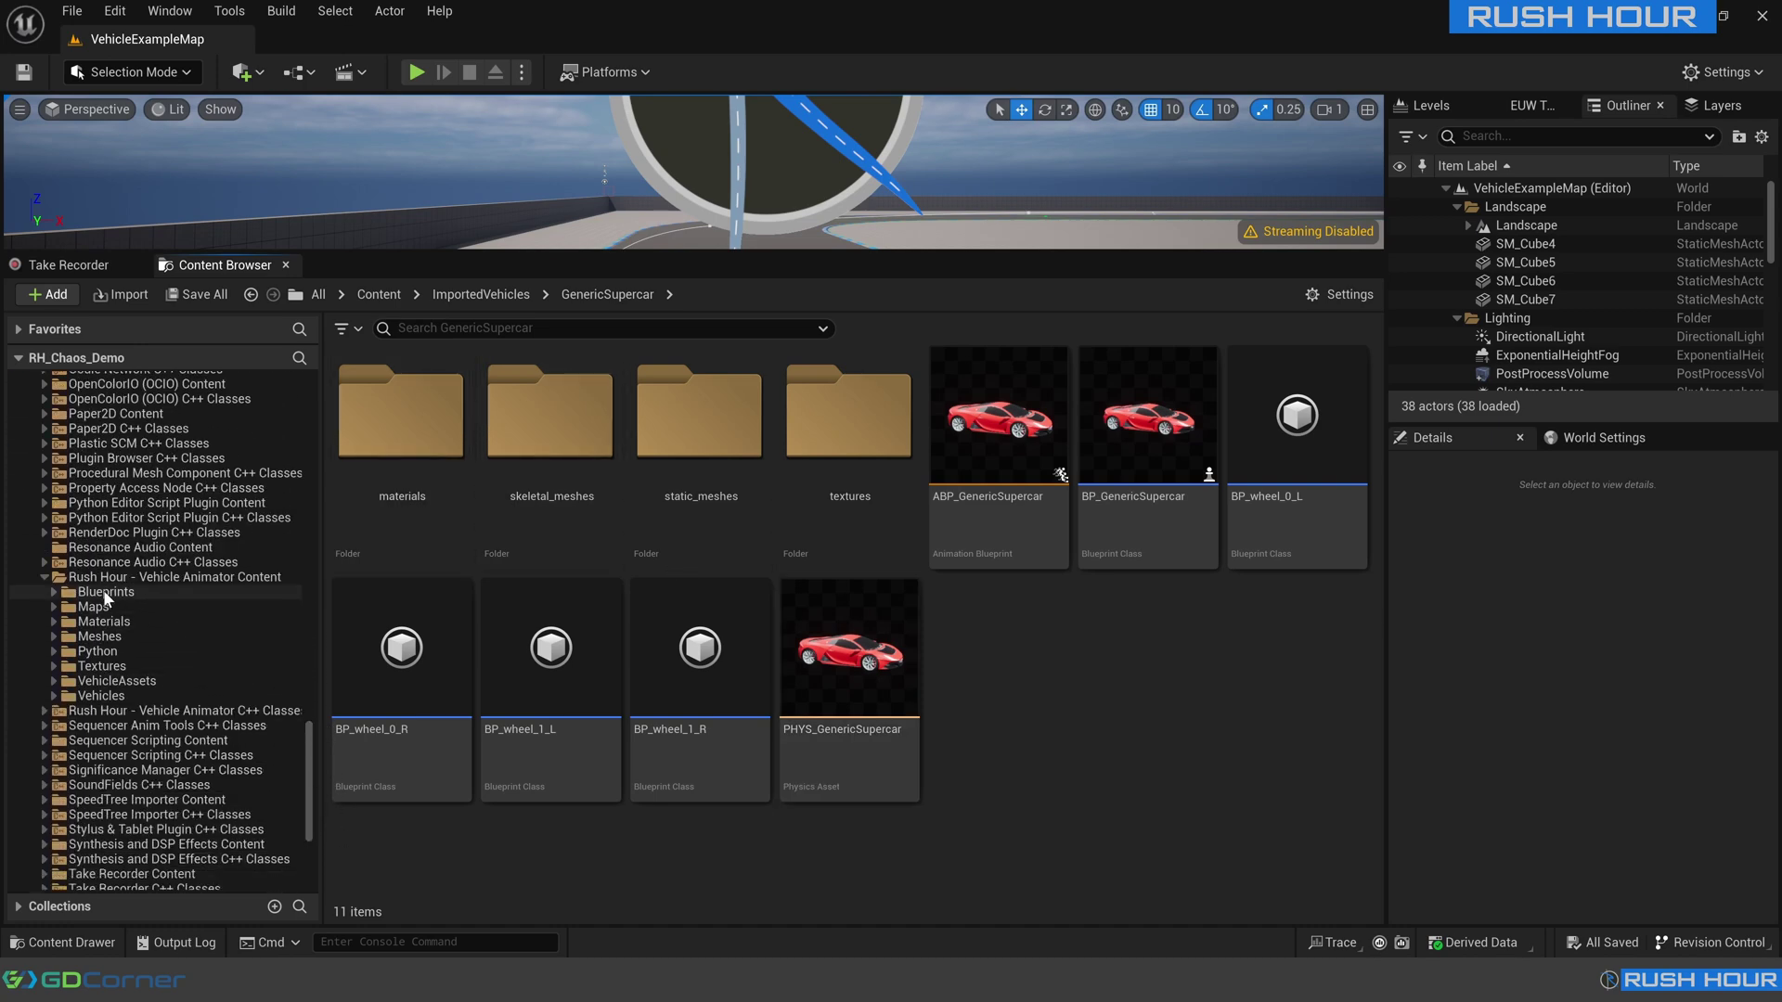
left_click(140, 578)
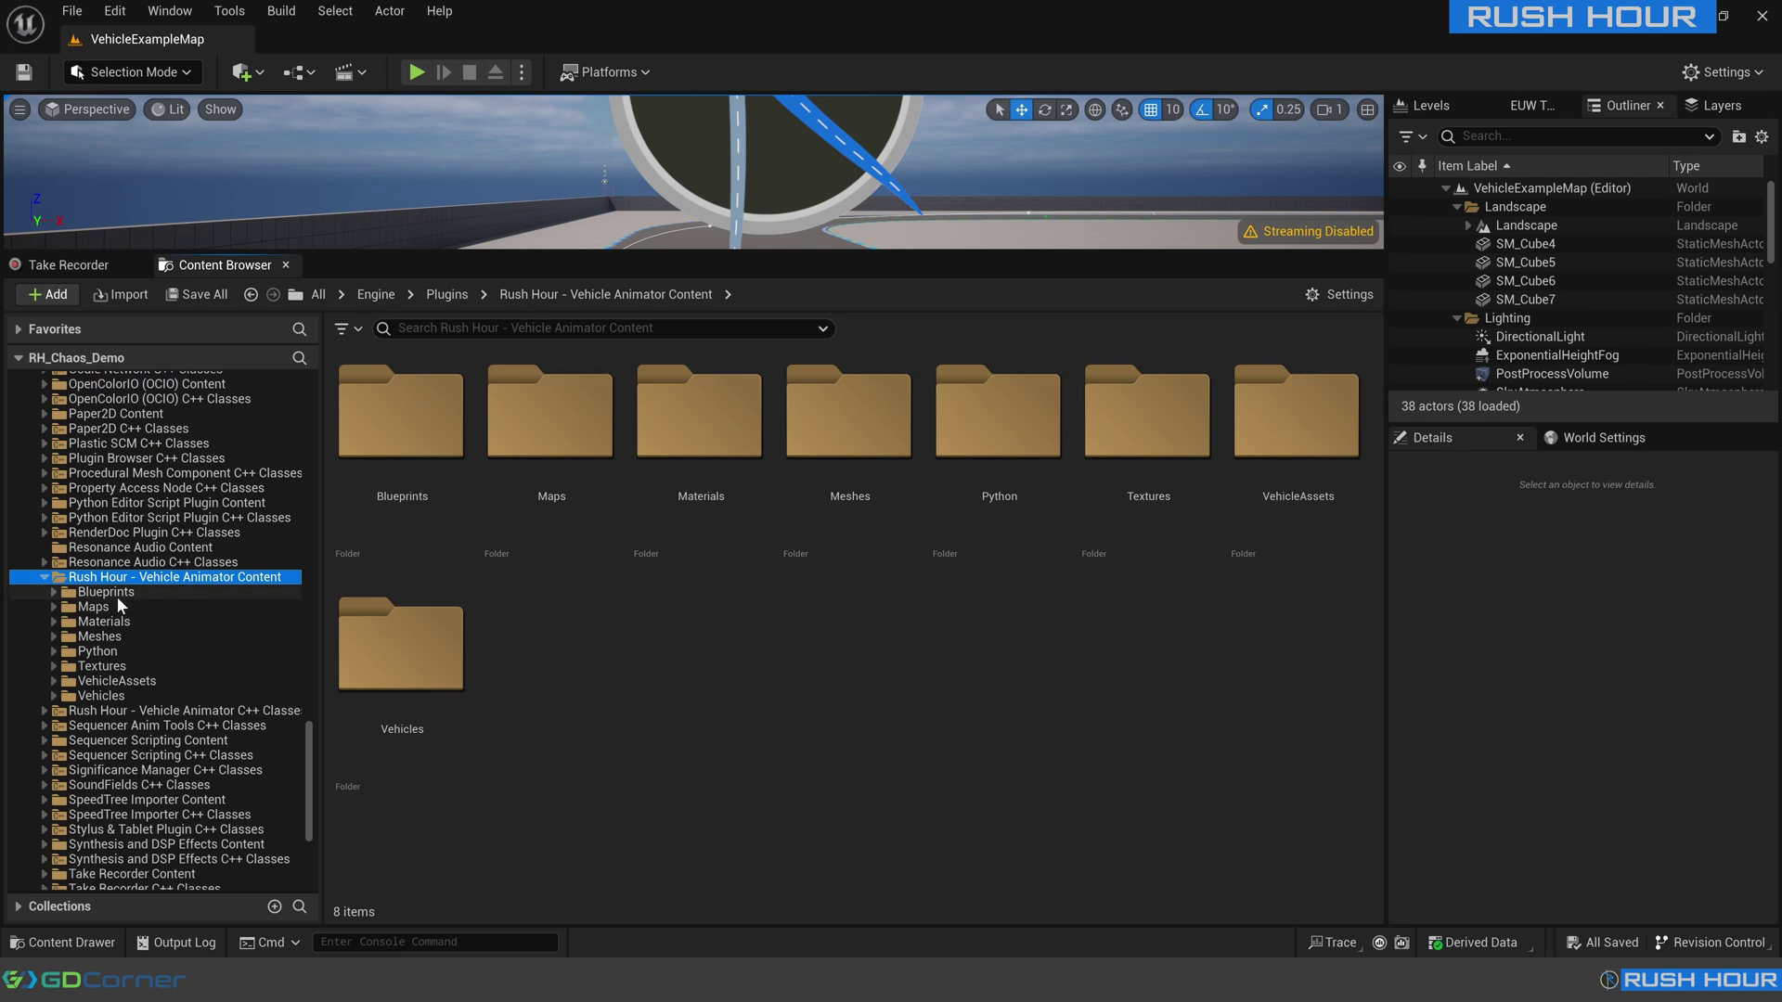
left_click(116, 594)
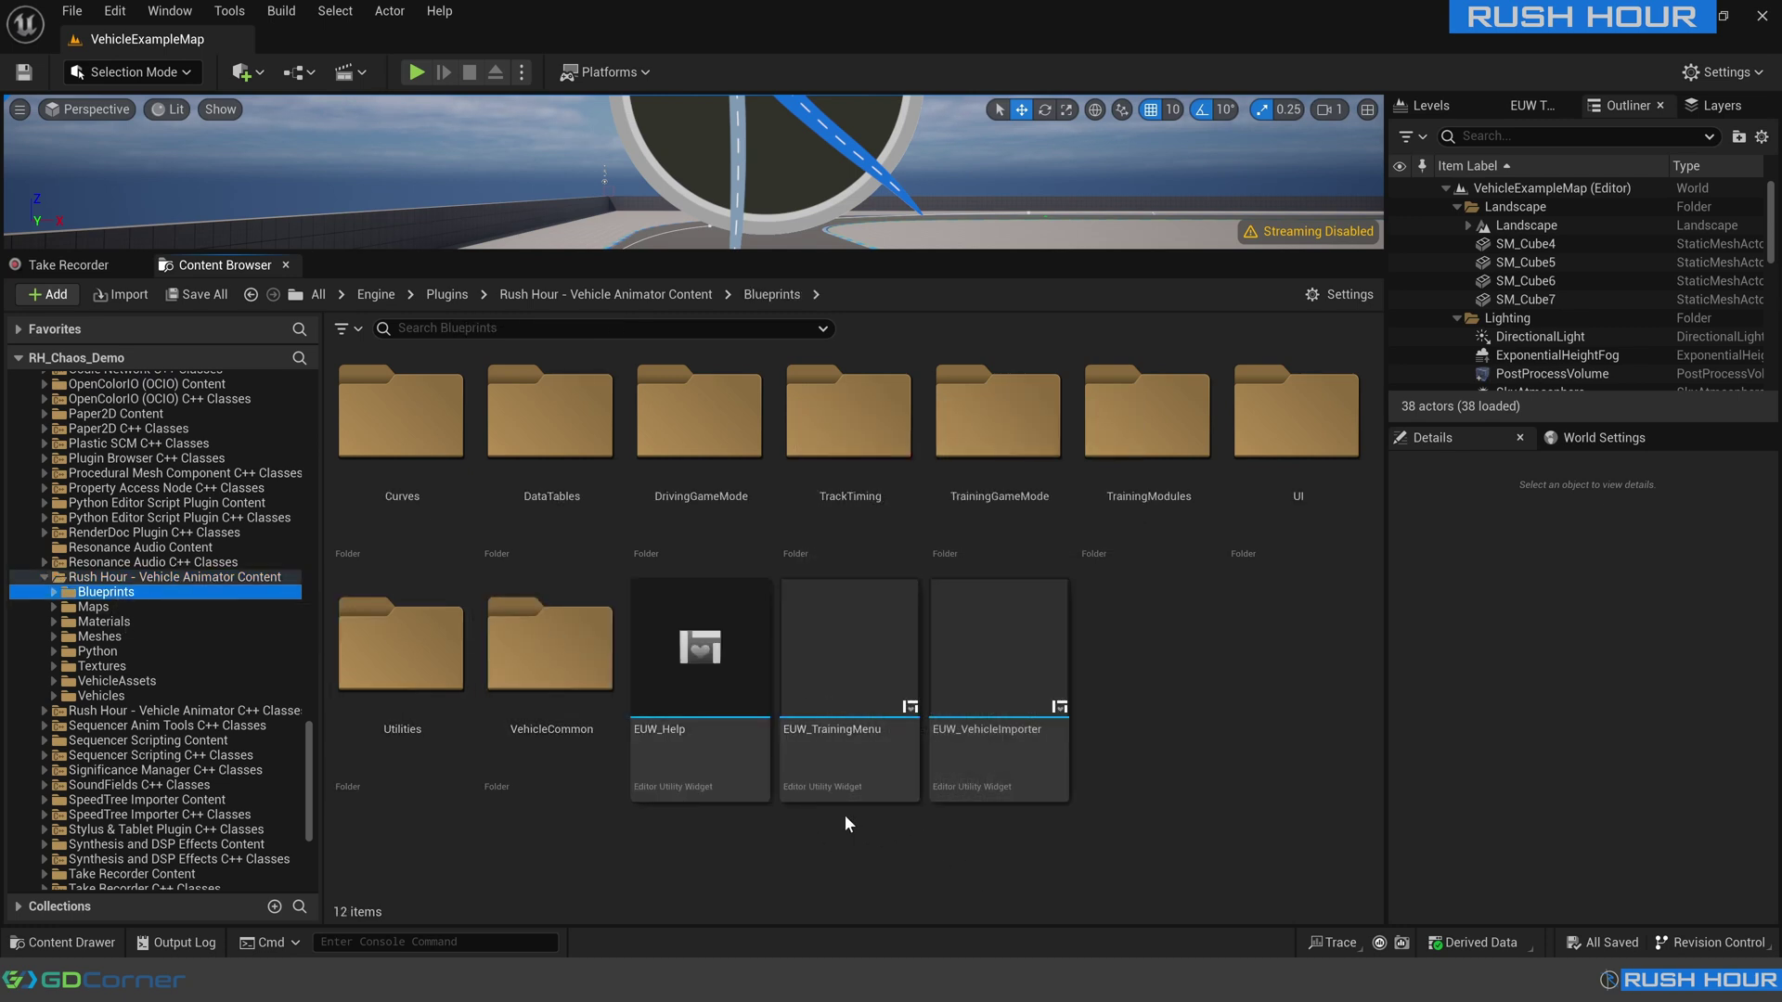
Run EUW_TrainingMenu as a floating, enlarged window and load the RH_Vehicle_Training level.
right_click(848, 779)
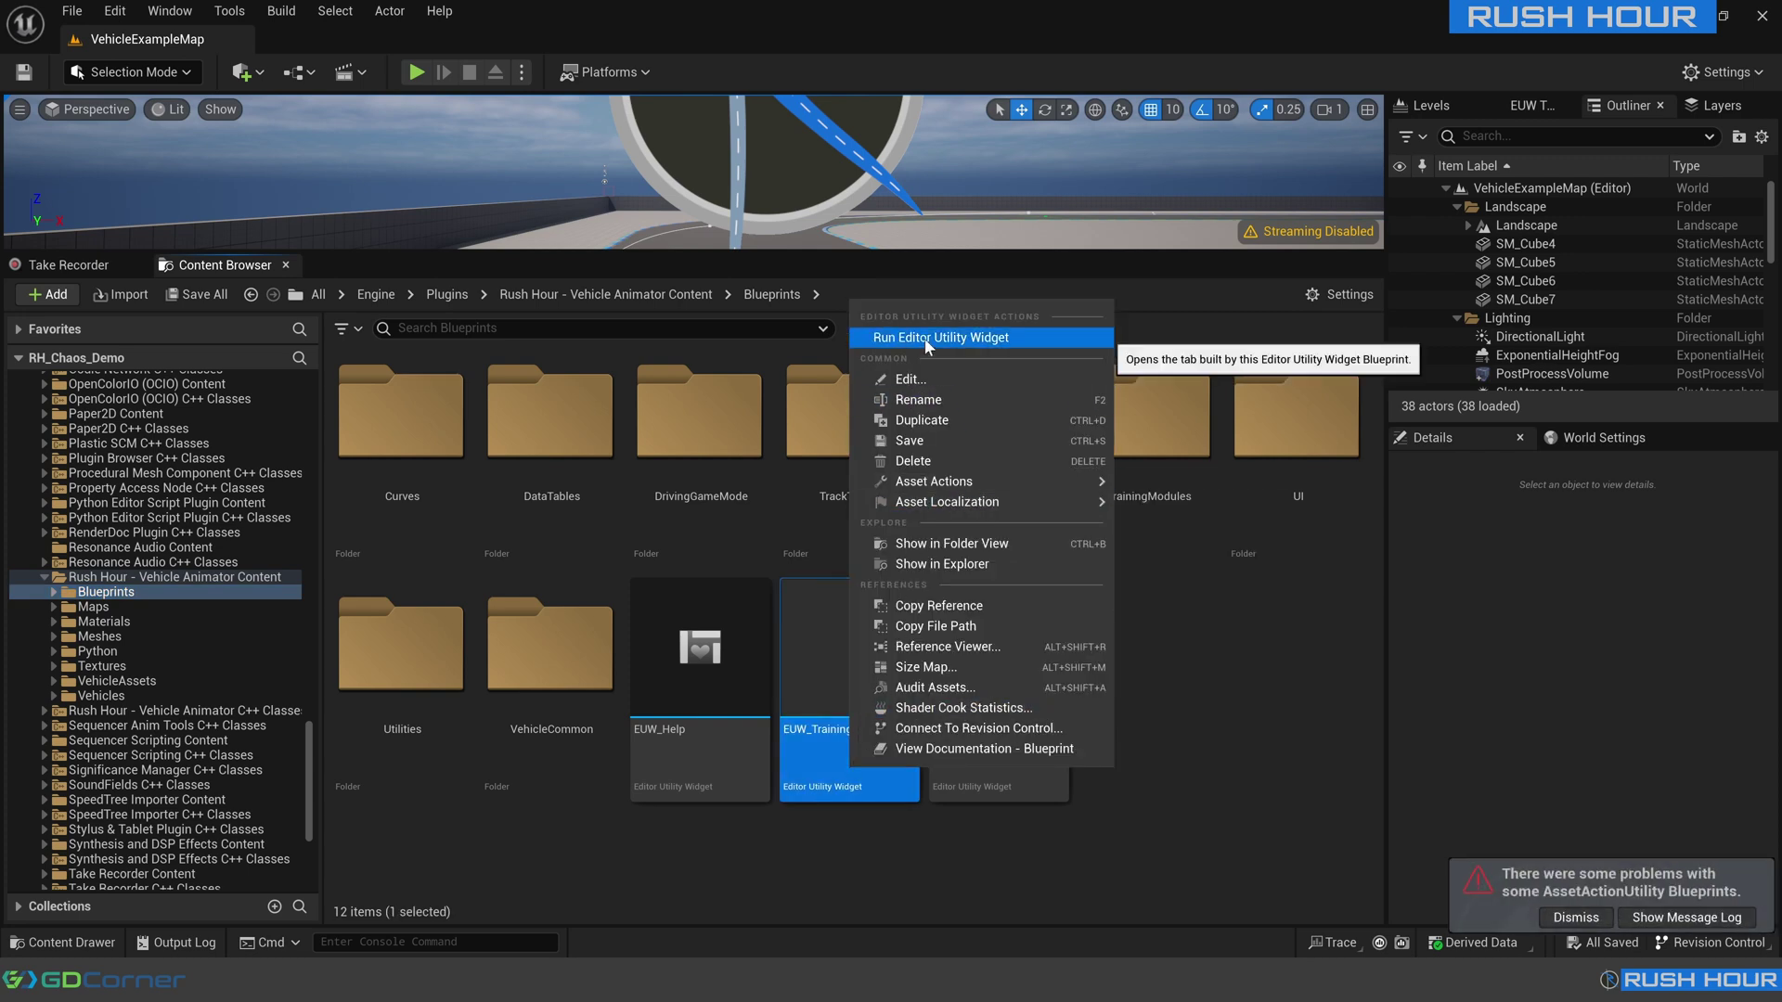
left_click(932, 340)
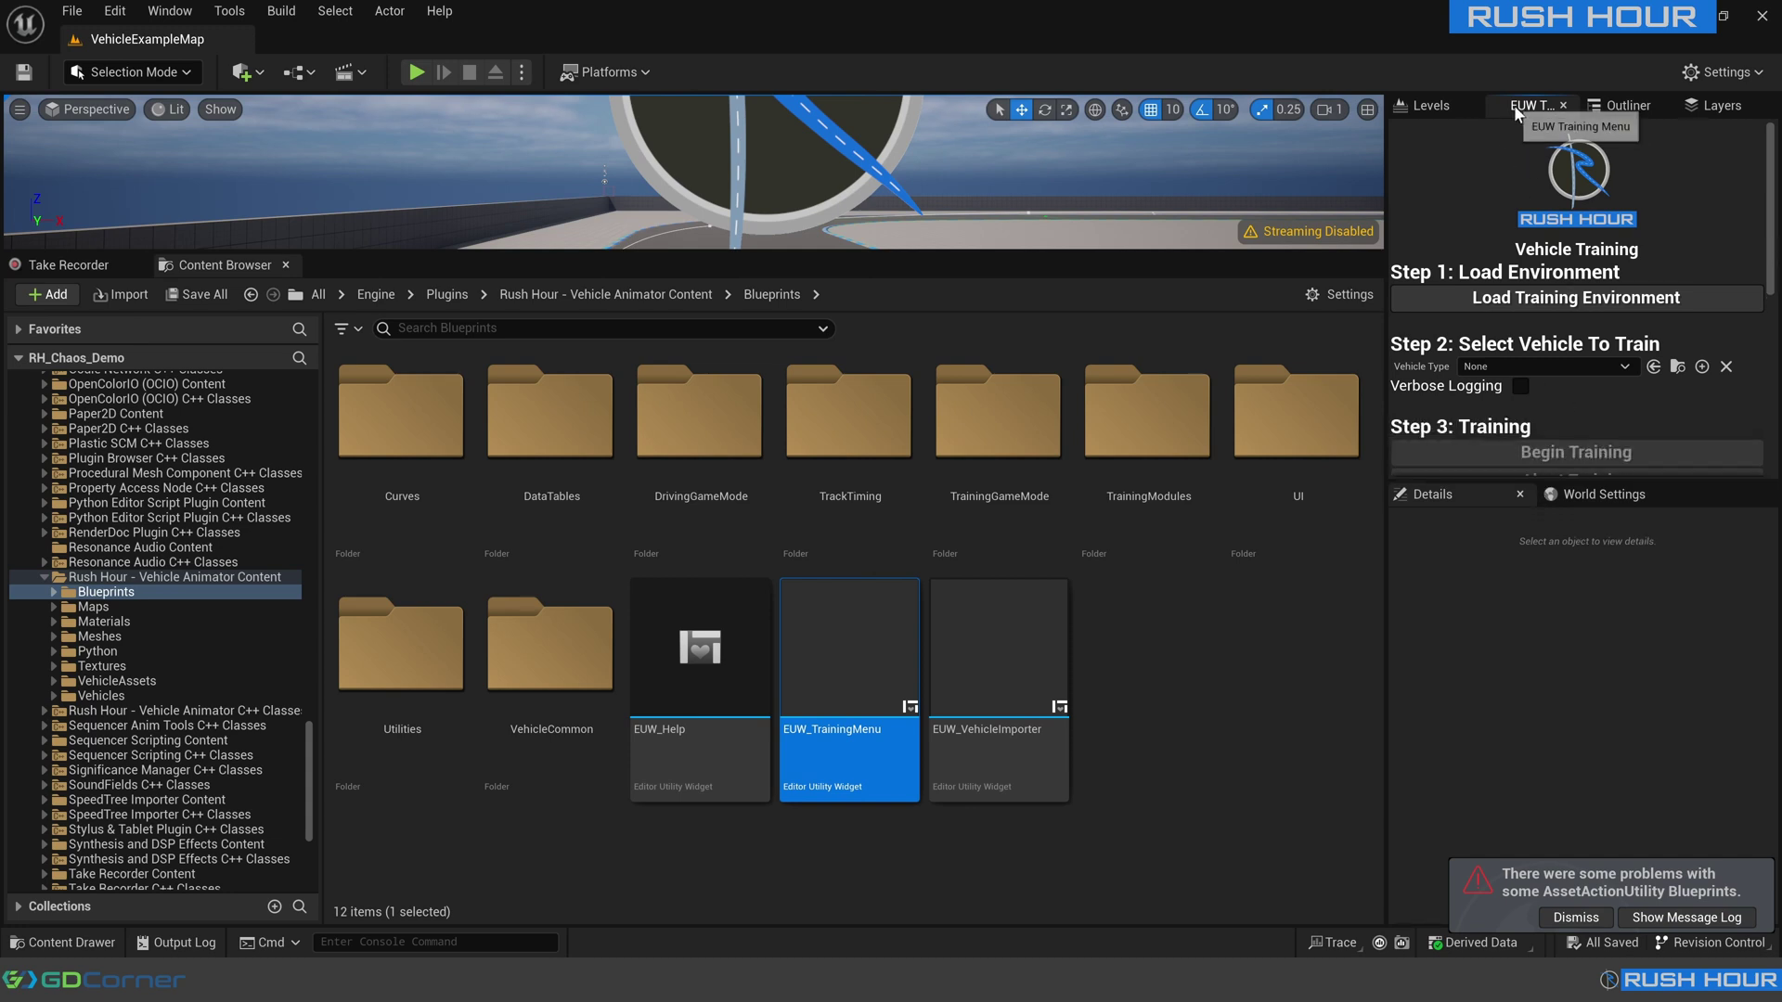
left_click_drag(1522, 105, 1242, 97)
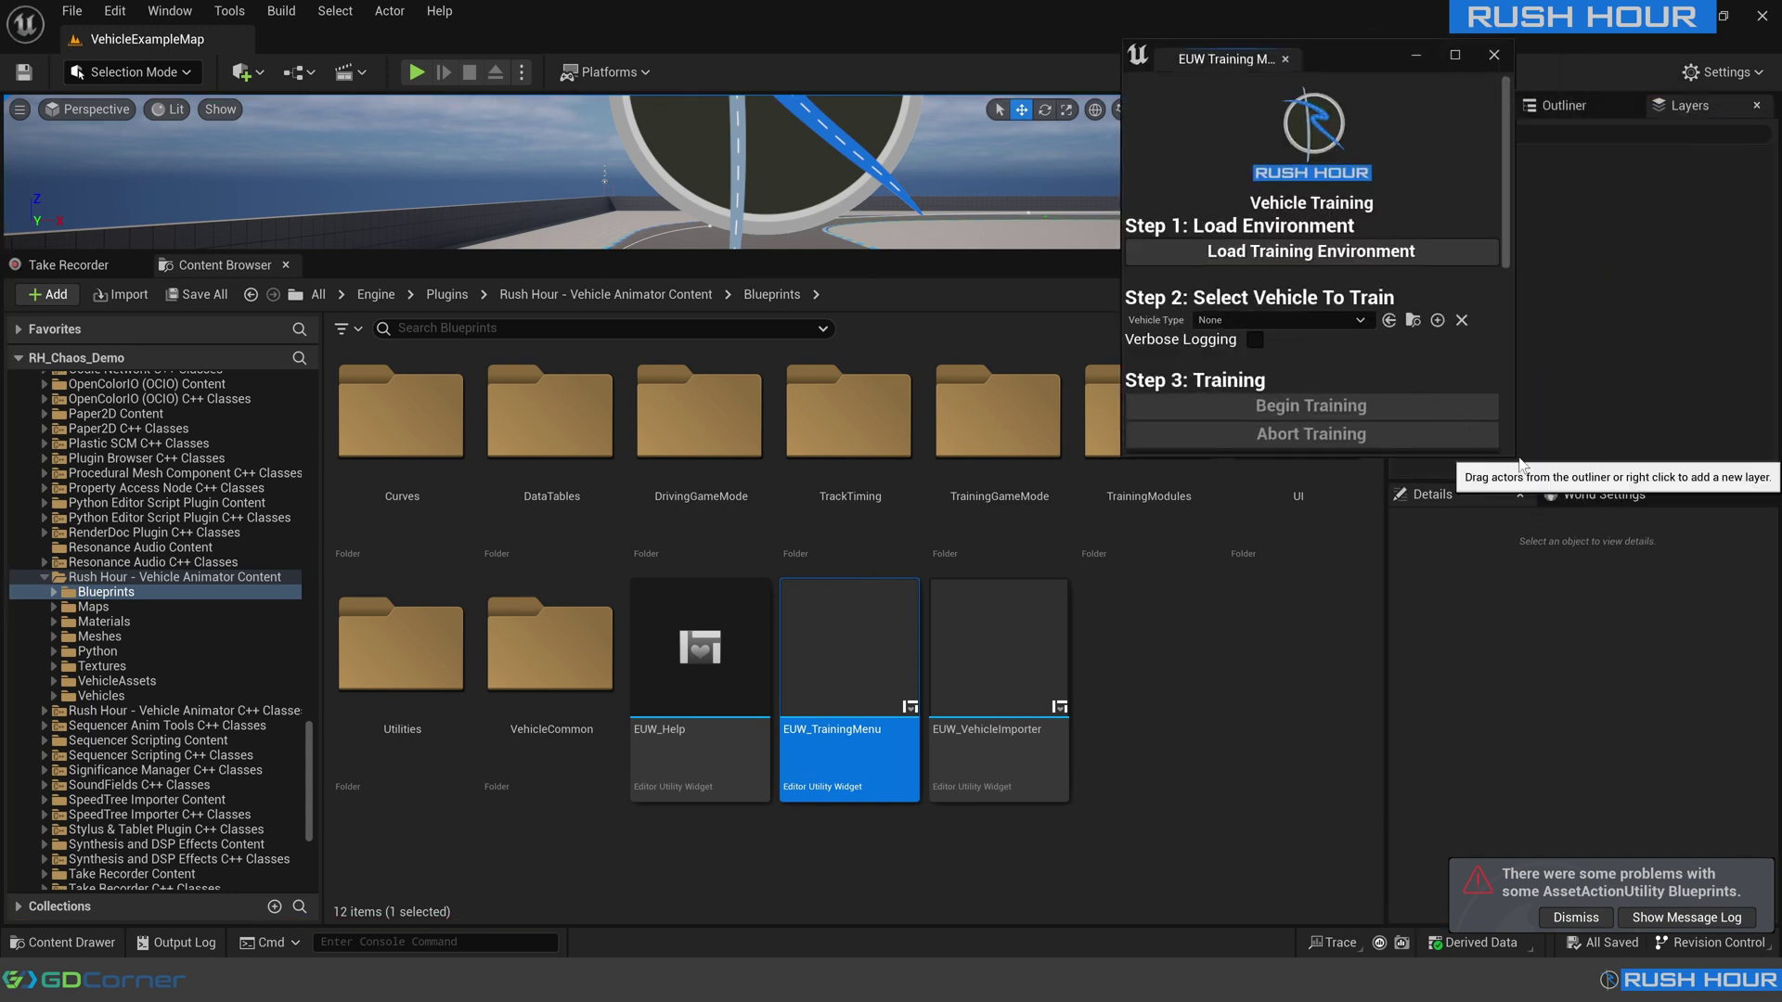
left_click_drag(1514, 457, 1678, 823)
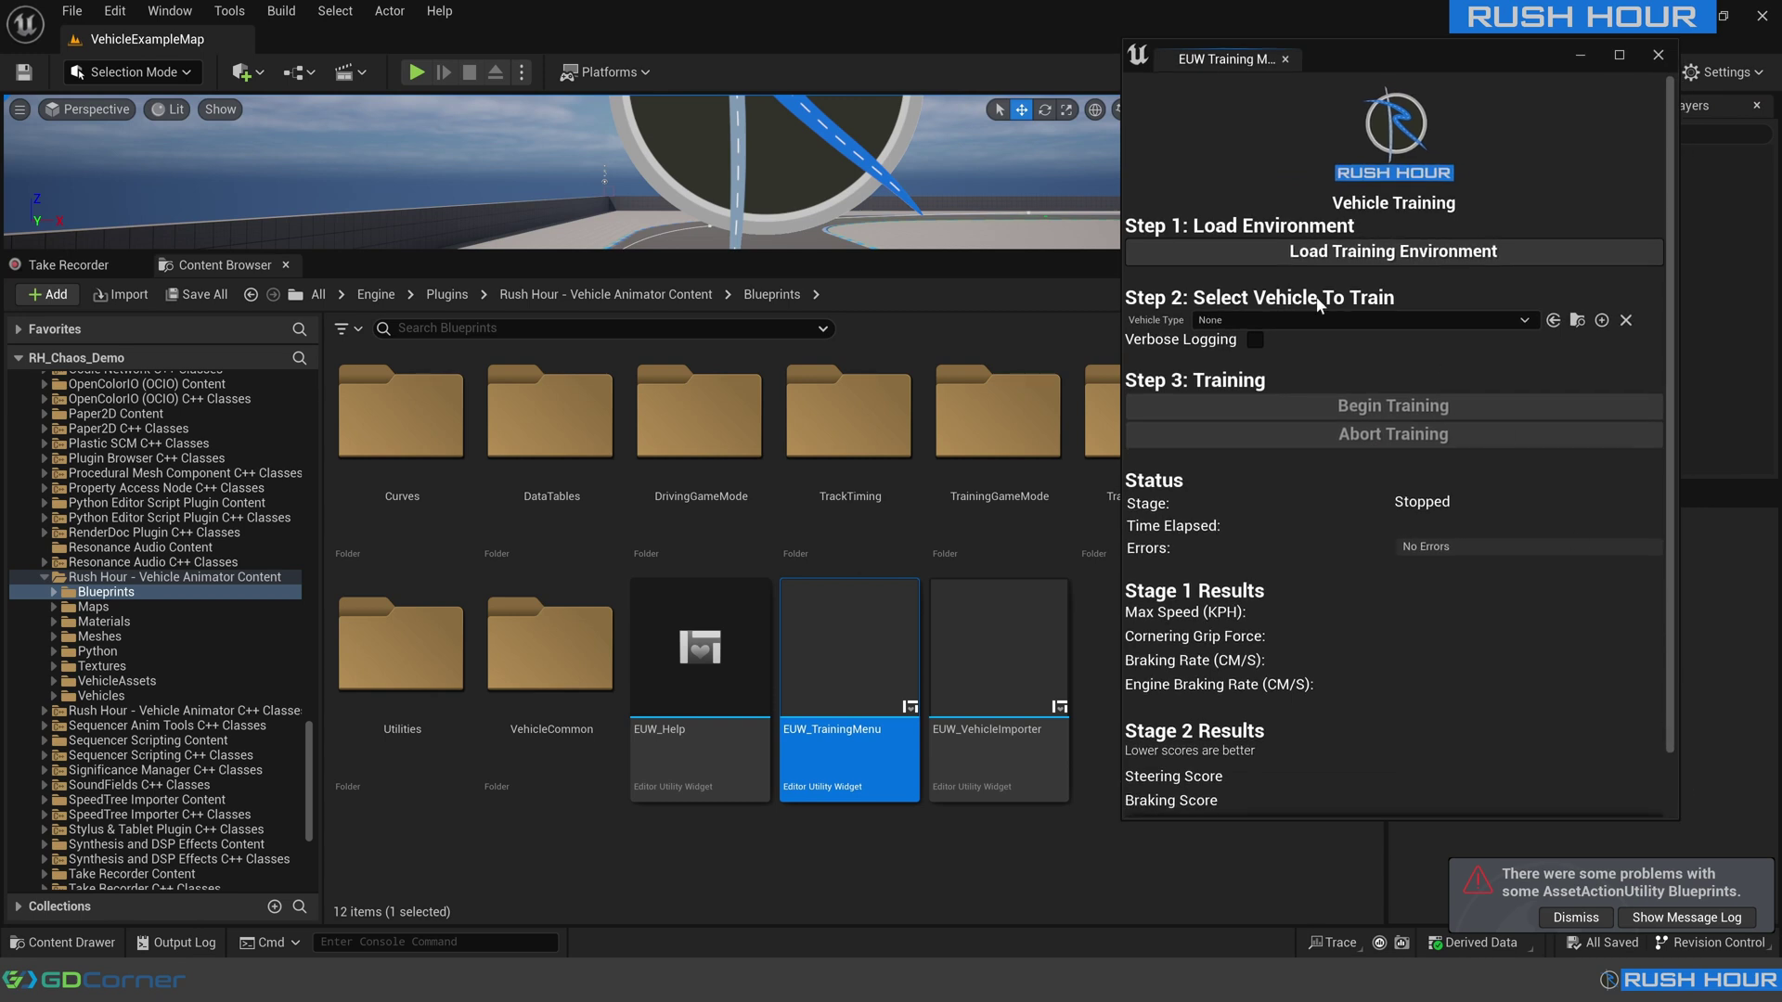
left_click(1349, 253)
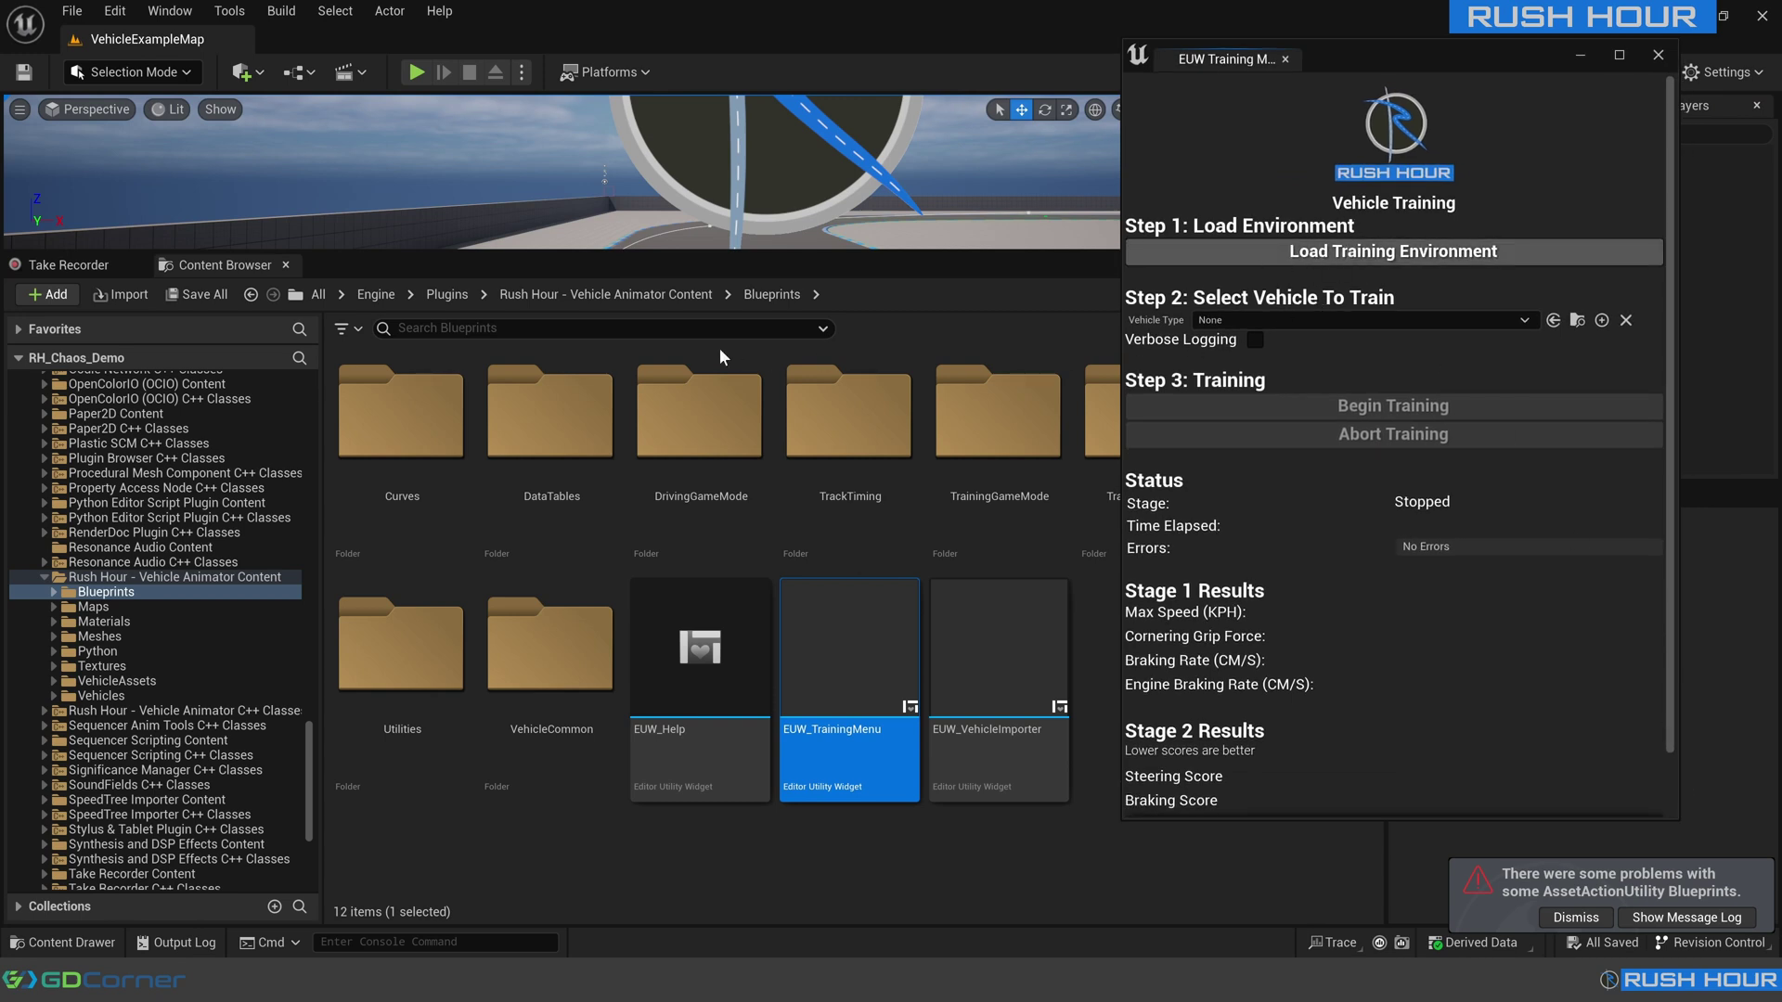
left_click_drag(741, 254, 702, 728)
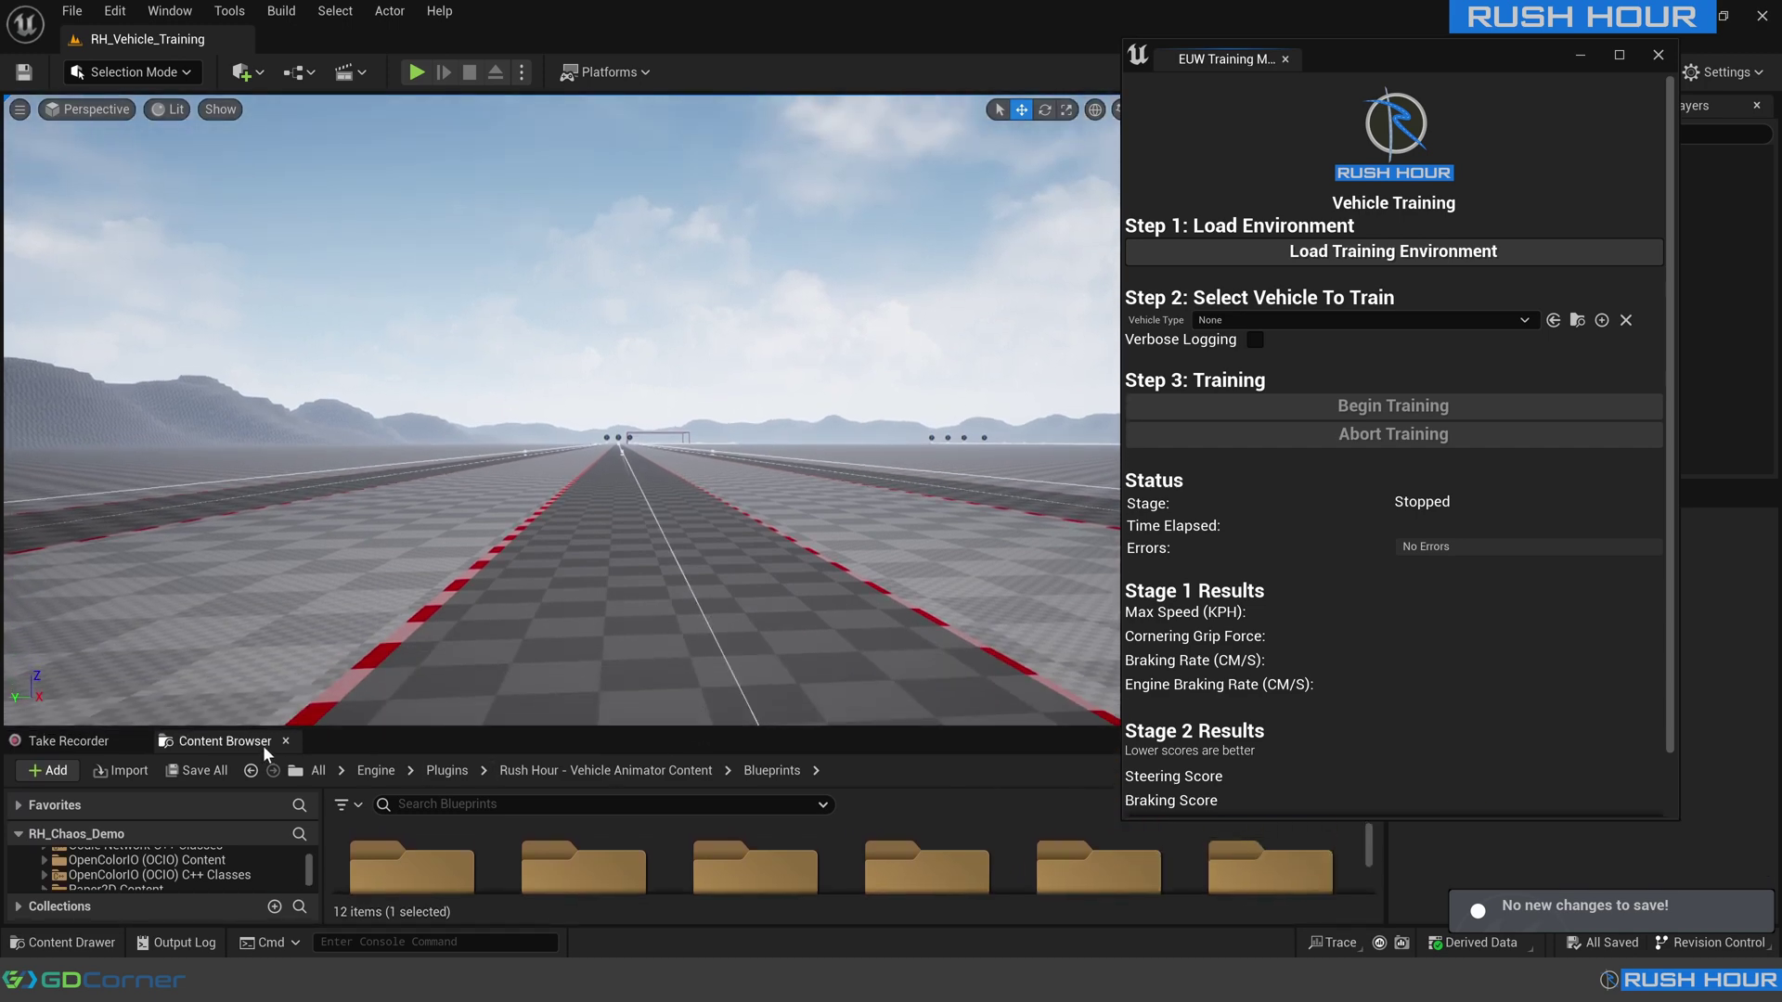
Pick BP_GenericSupercar as Vehicle Type and begin training, reaching Stage 1 In Progress.
left_click(1263, 317)
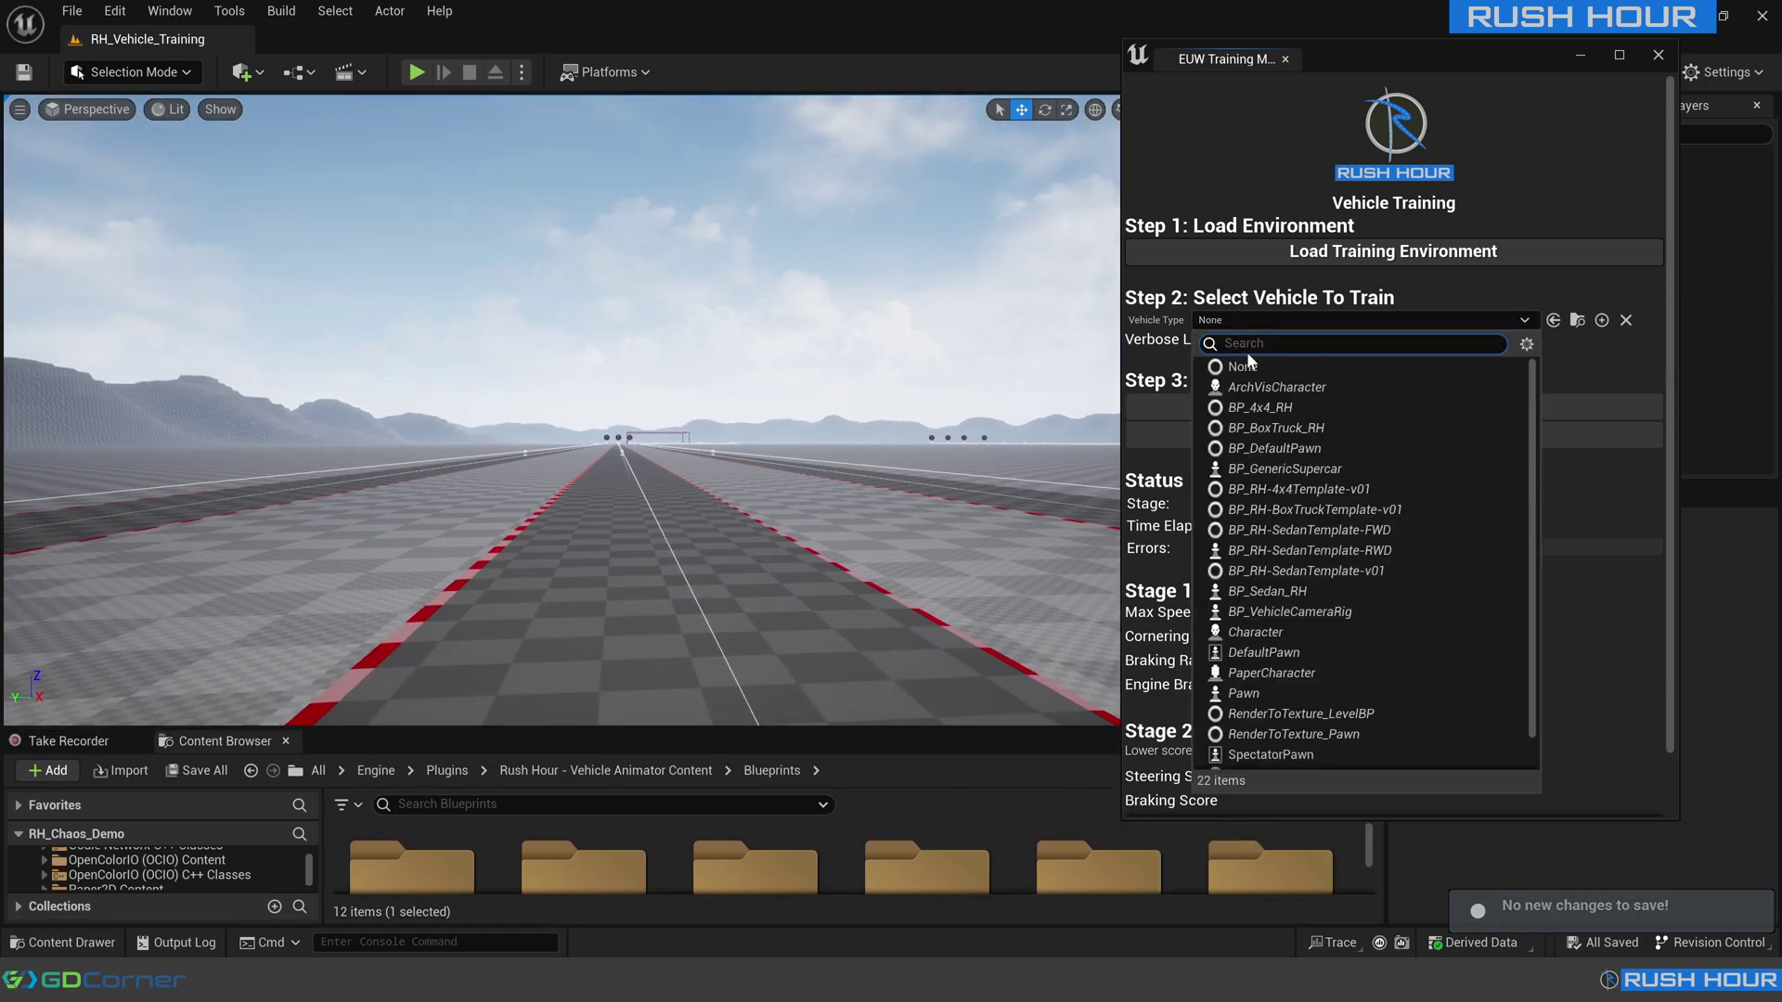
left_click(1248, 468)
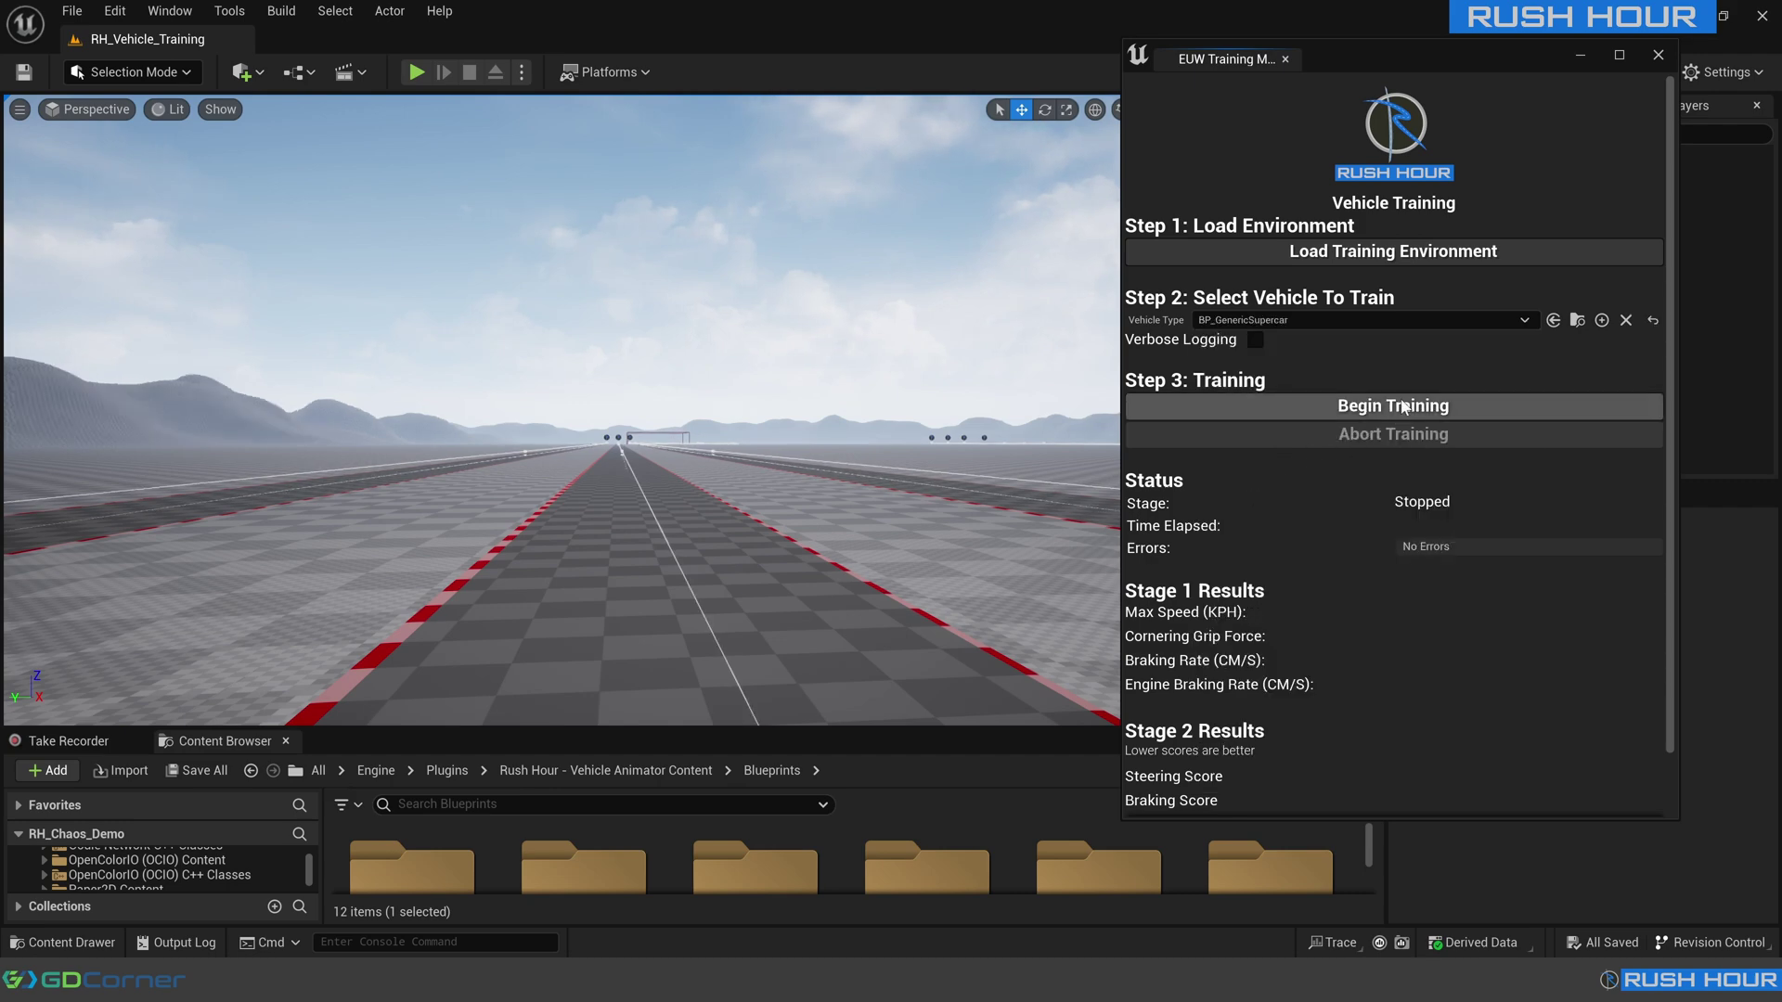
left_click(1404, 406)
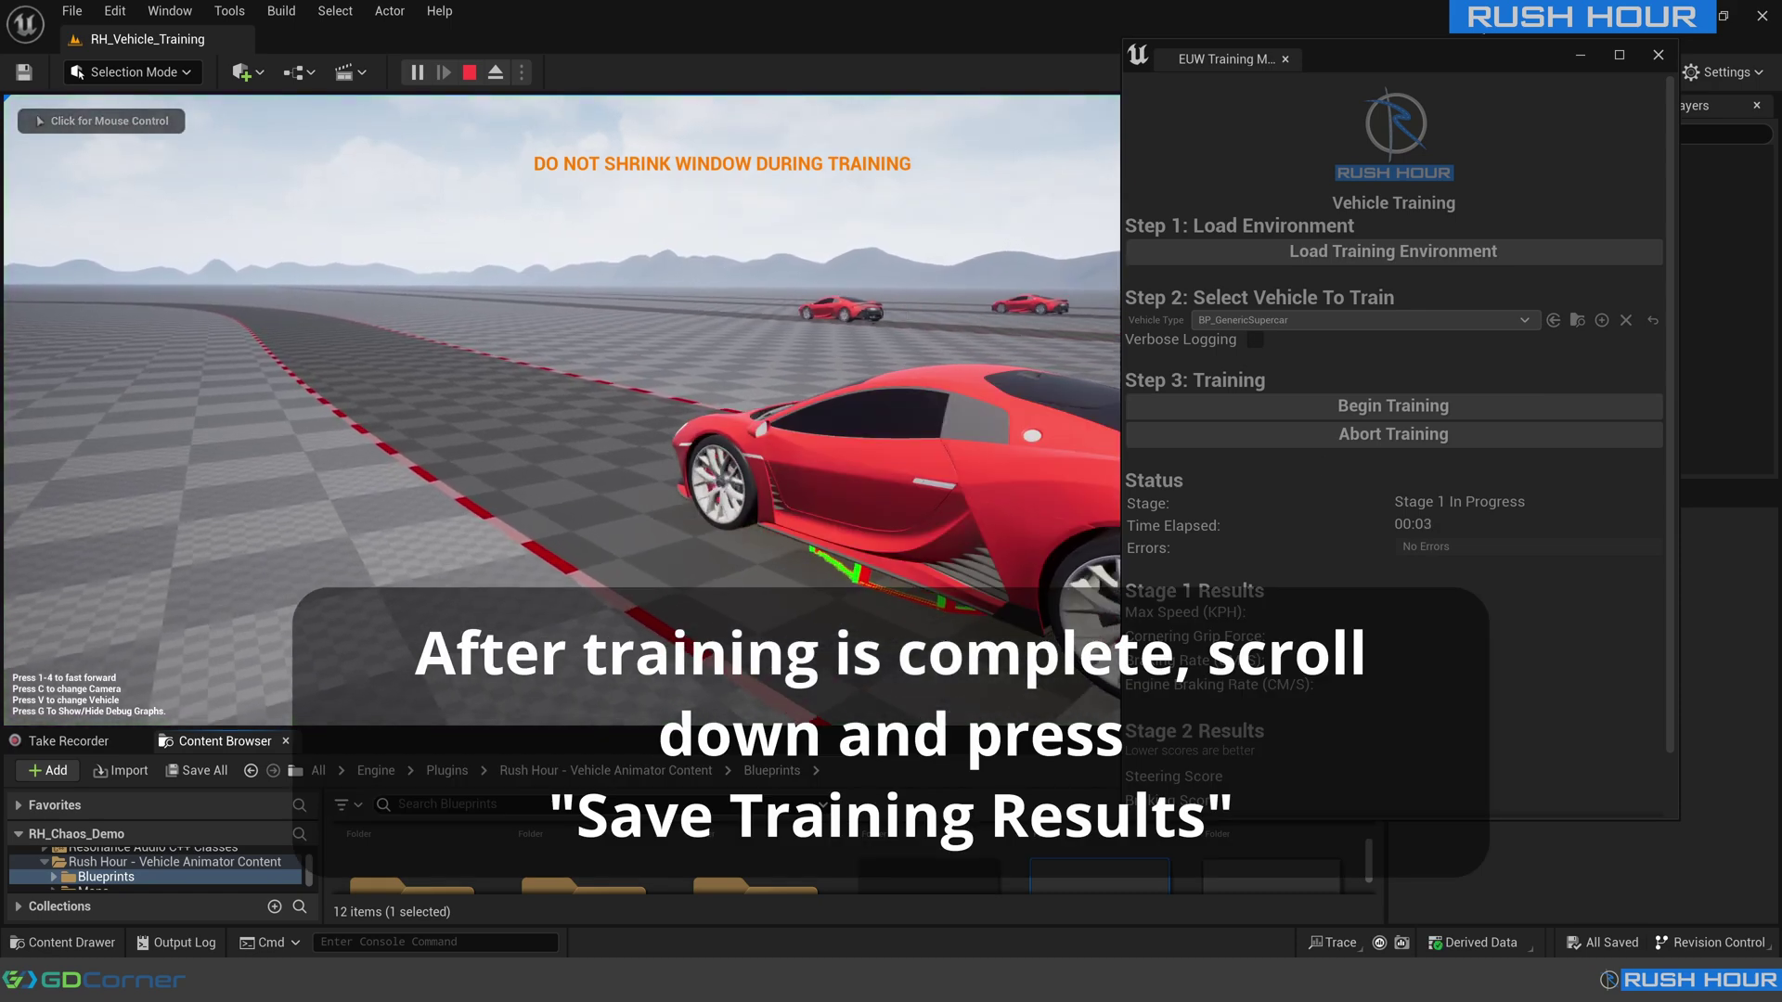
left_click_drag(1426, 58, 1588, 70)
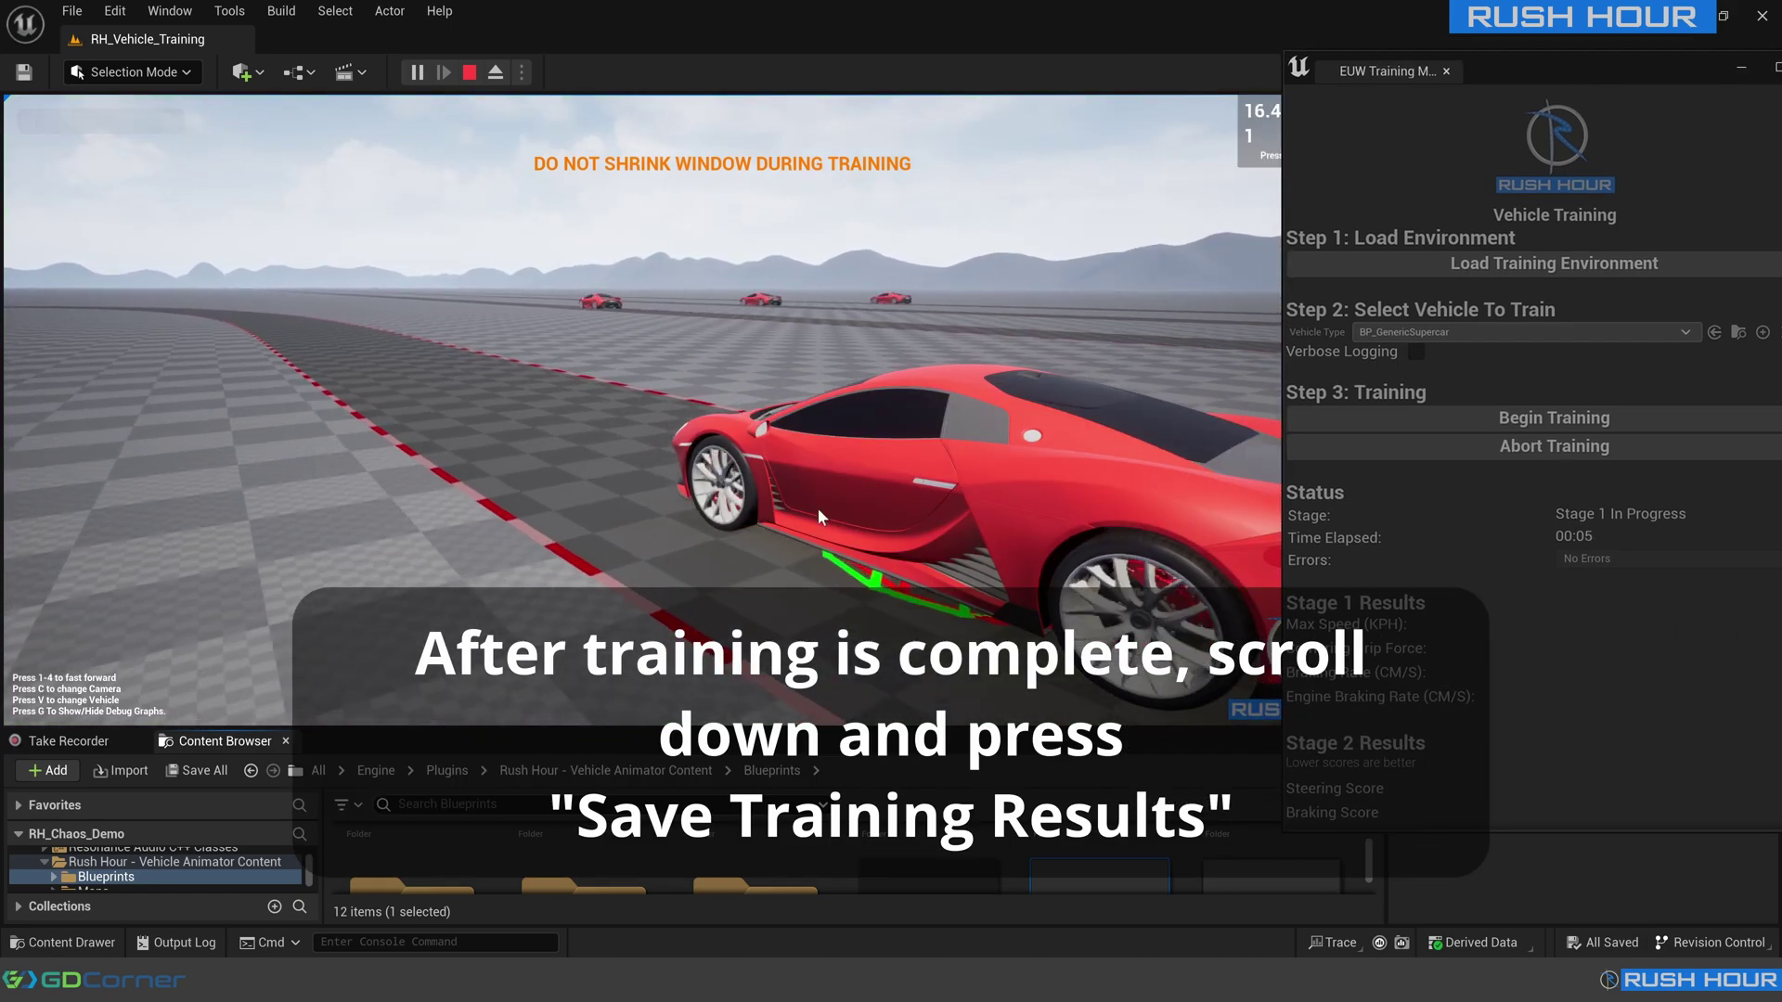